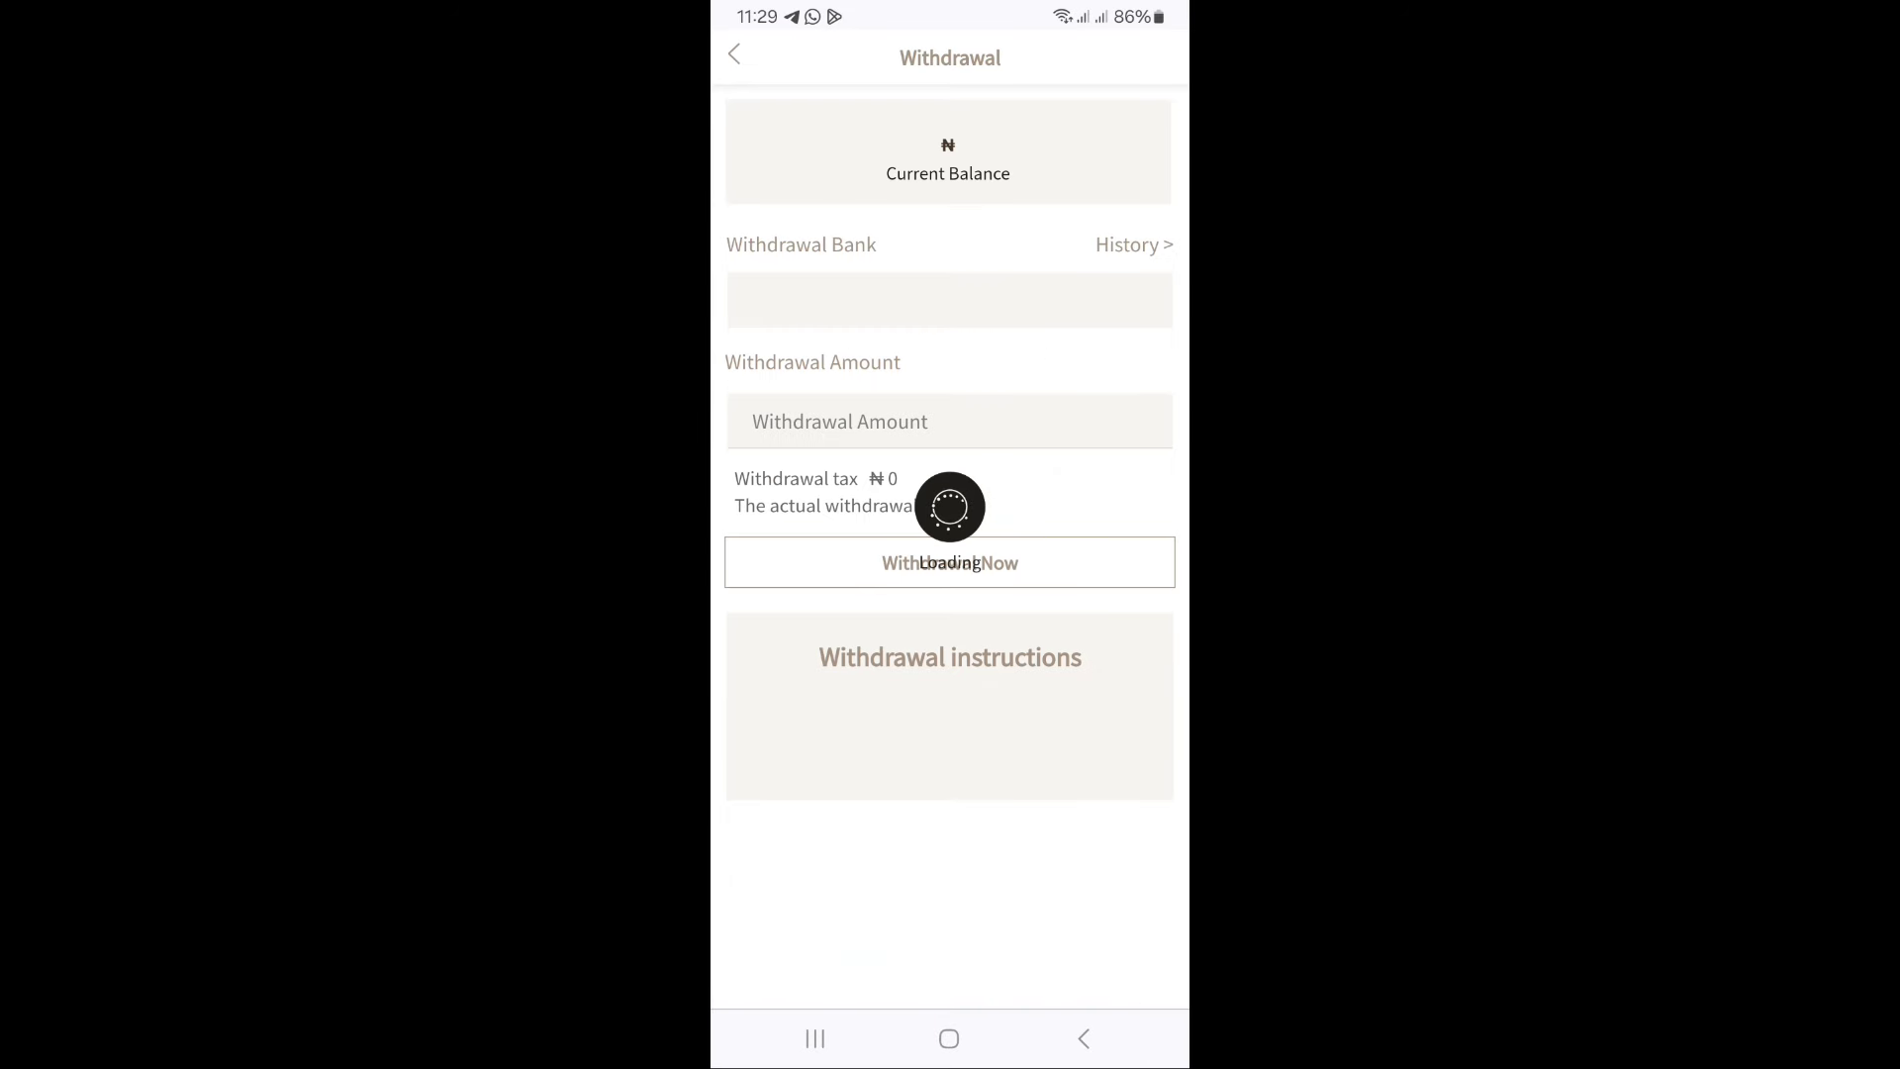
Enter 40200 as the withdrawal amount and close the keyboard to review the details
{"action": "left_click", "coordinate": [949, 421]}
{"action": "type", "text": "4"}
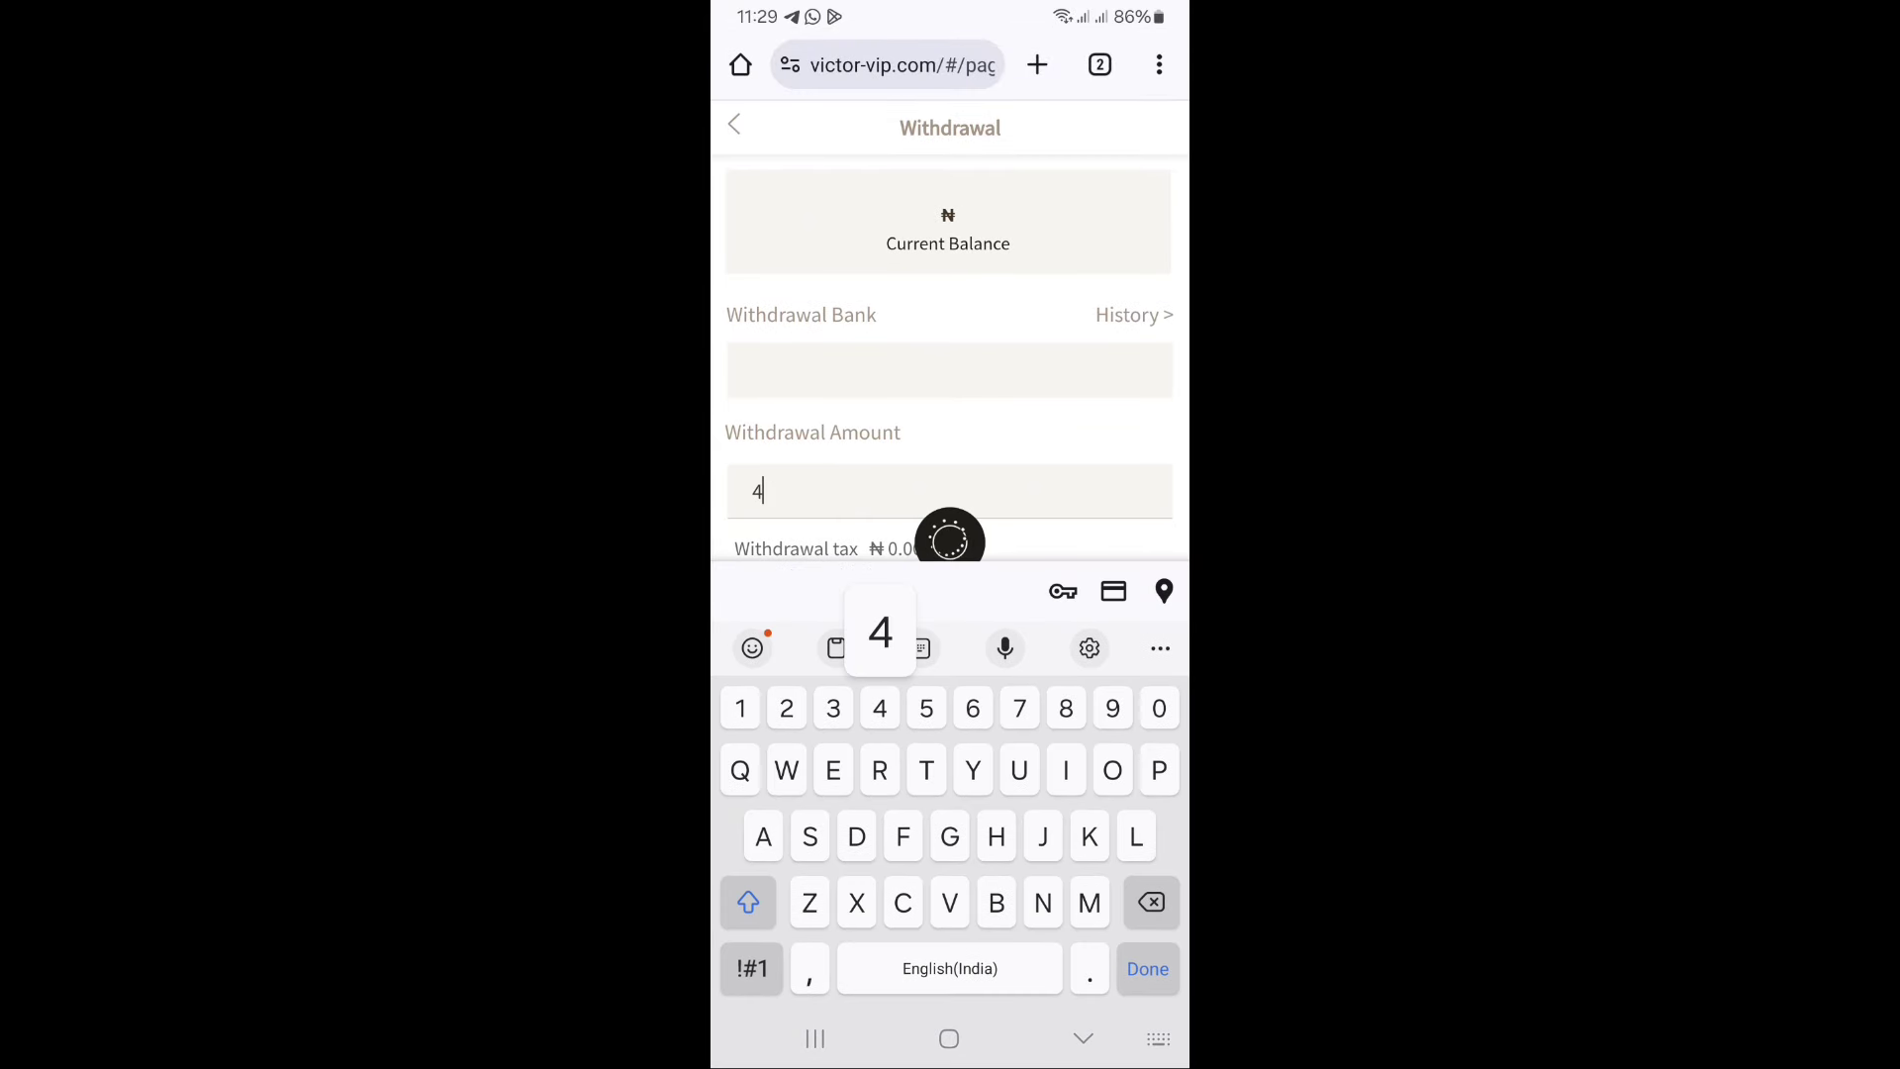
{"action": "left_click", "coordinate": [1158, 707]}
{"action": "type", "text": "0200"}
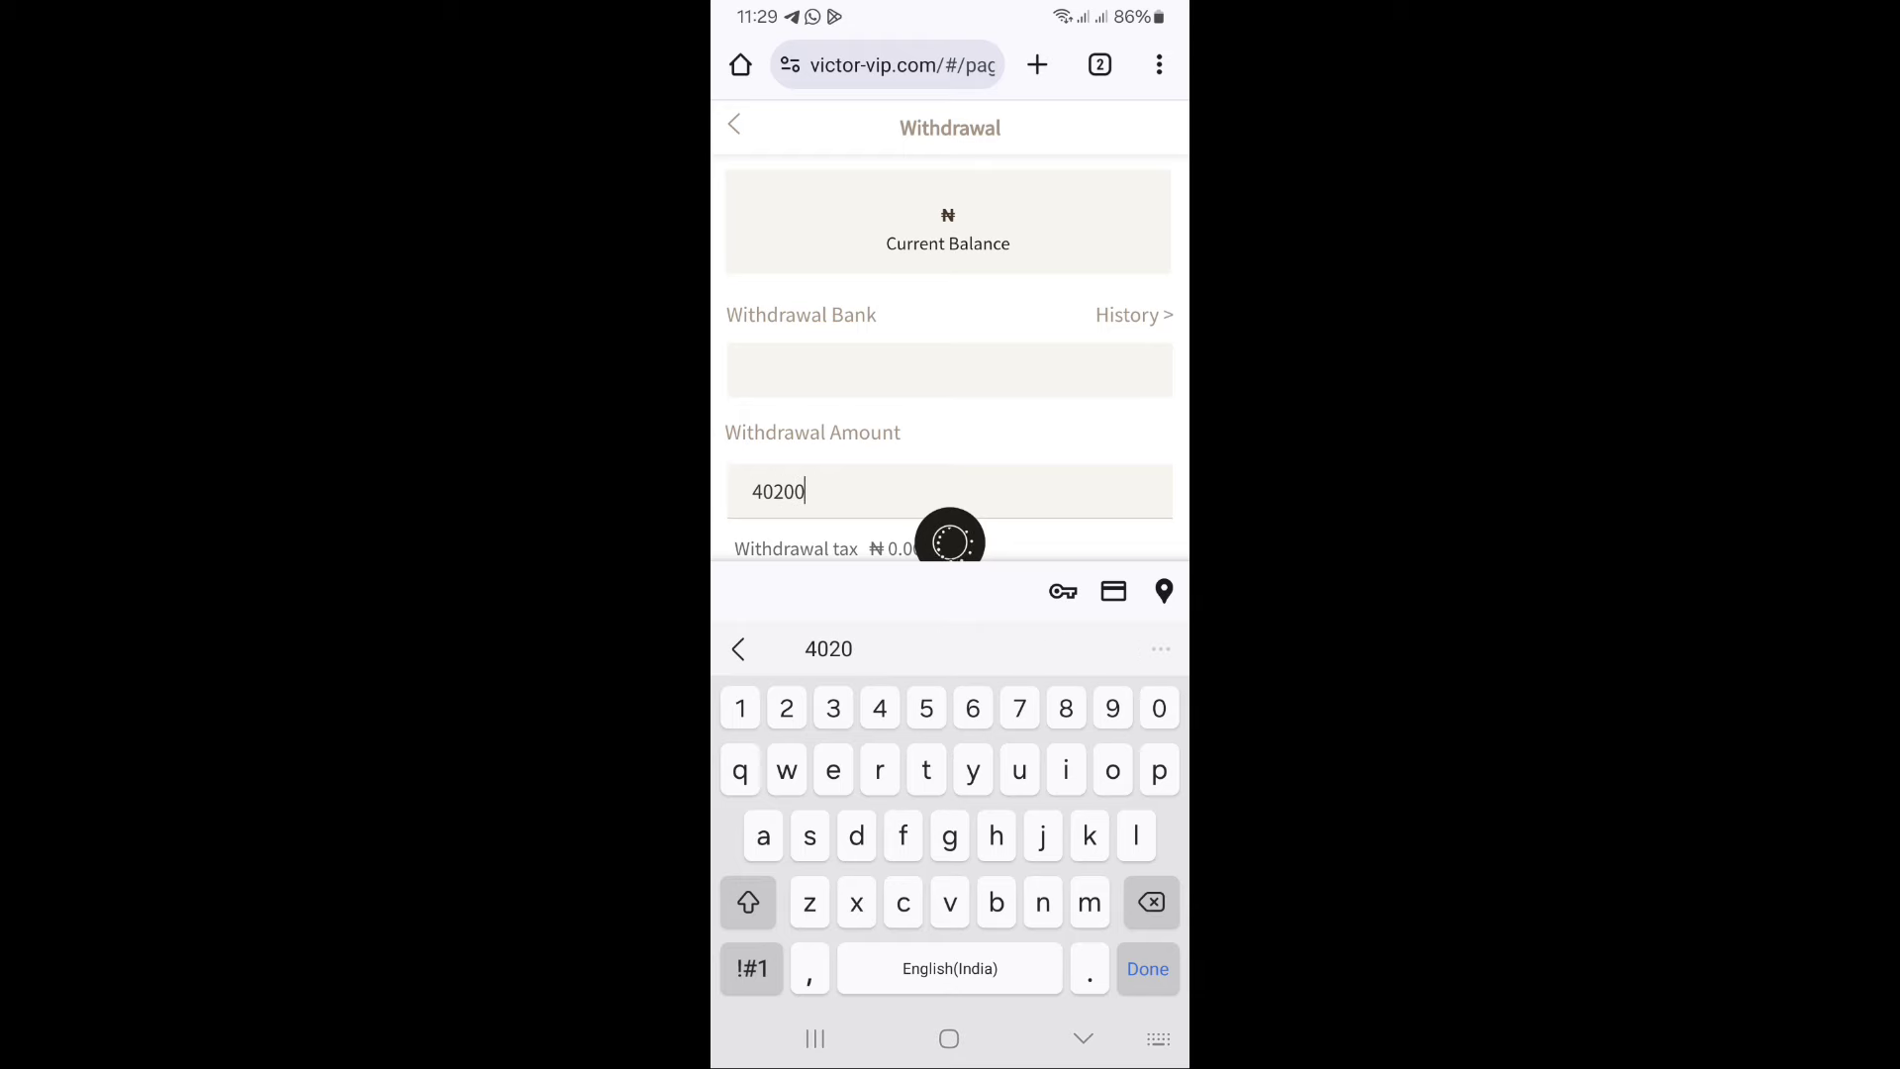
{"action": "left_click", "coordinate": [1084, 1038]}
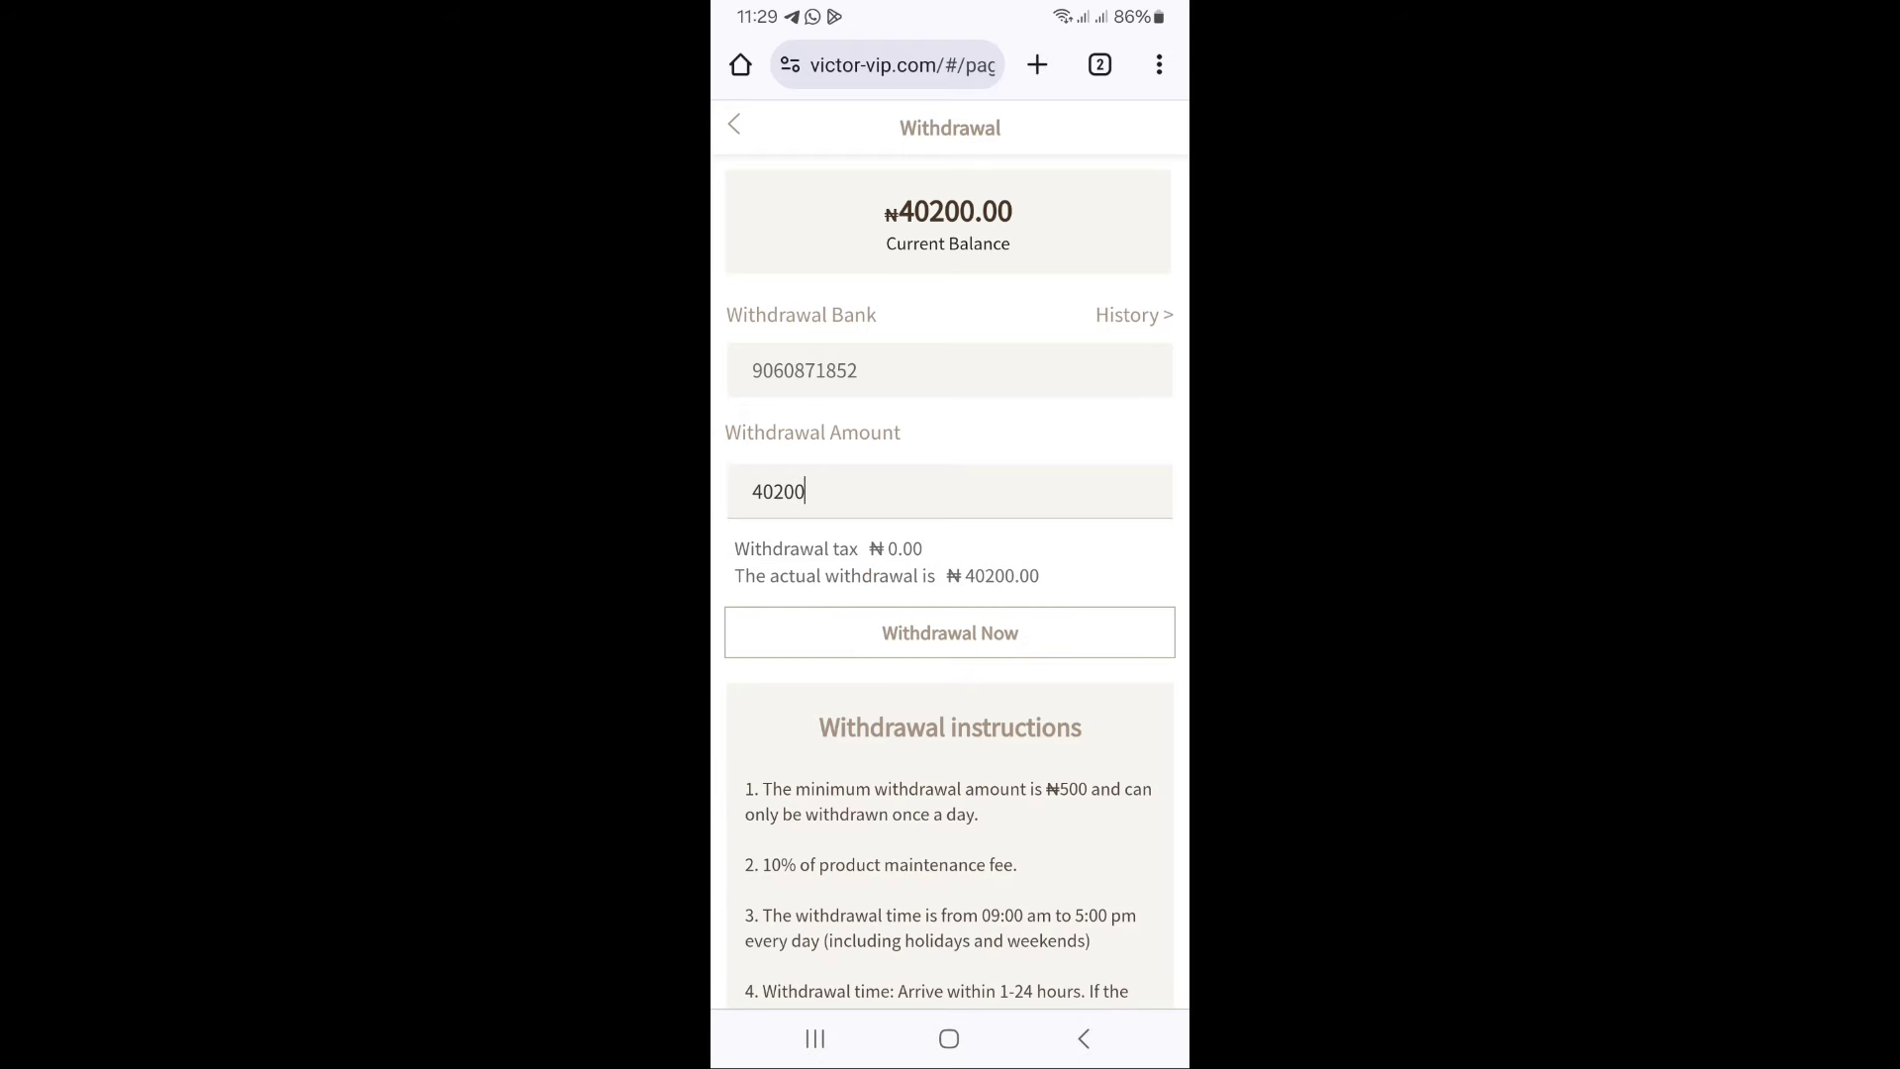
{"action": "scroll", "coordinate": [951, 668], "scroll_direction": "down", "scroll_amount": 5}
{"action": "scroll", "coordinate": [950, 669], "scroll_direction": "up", "scroll_amount": 4}
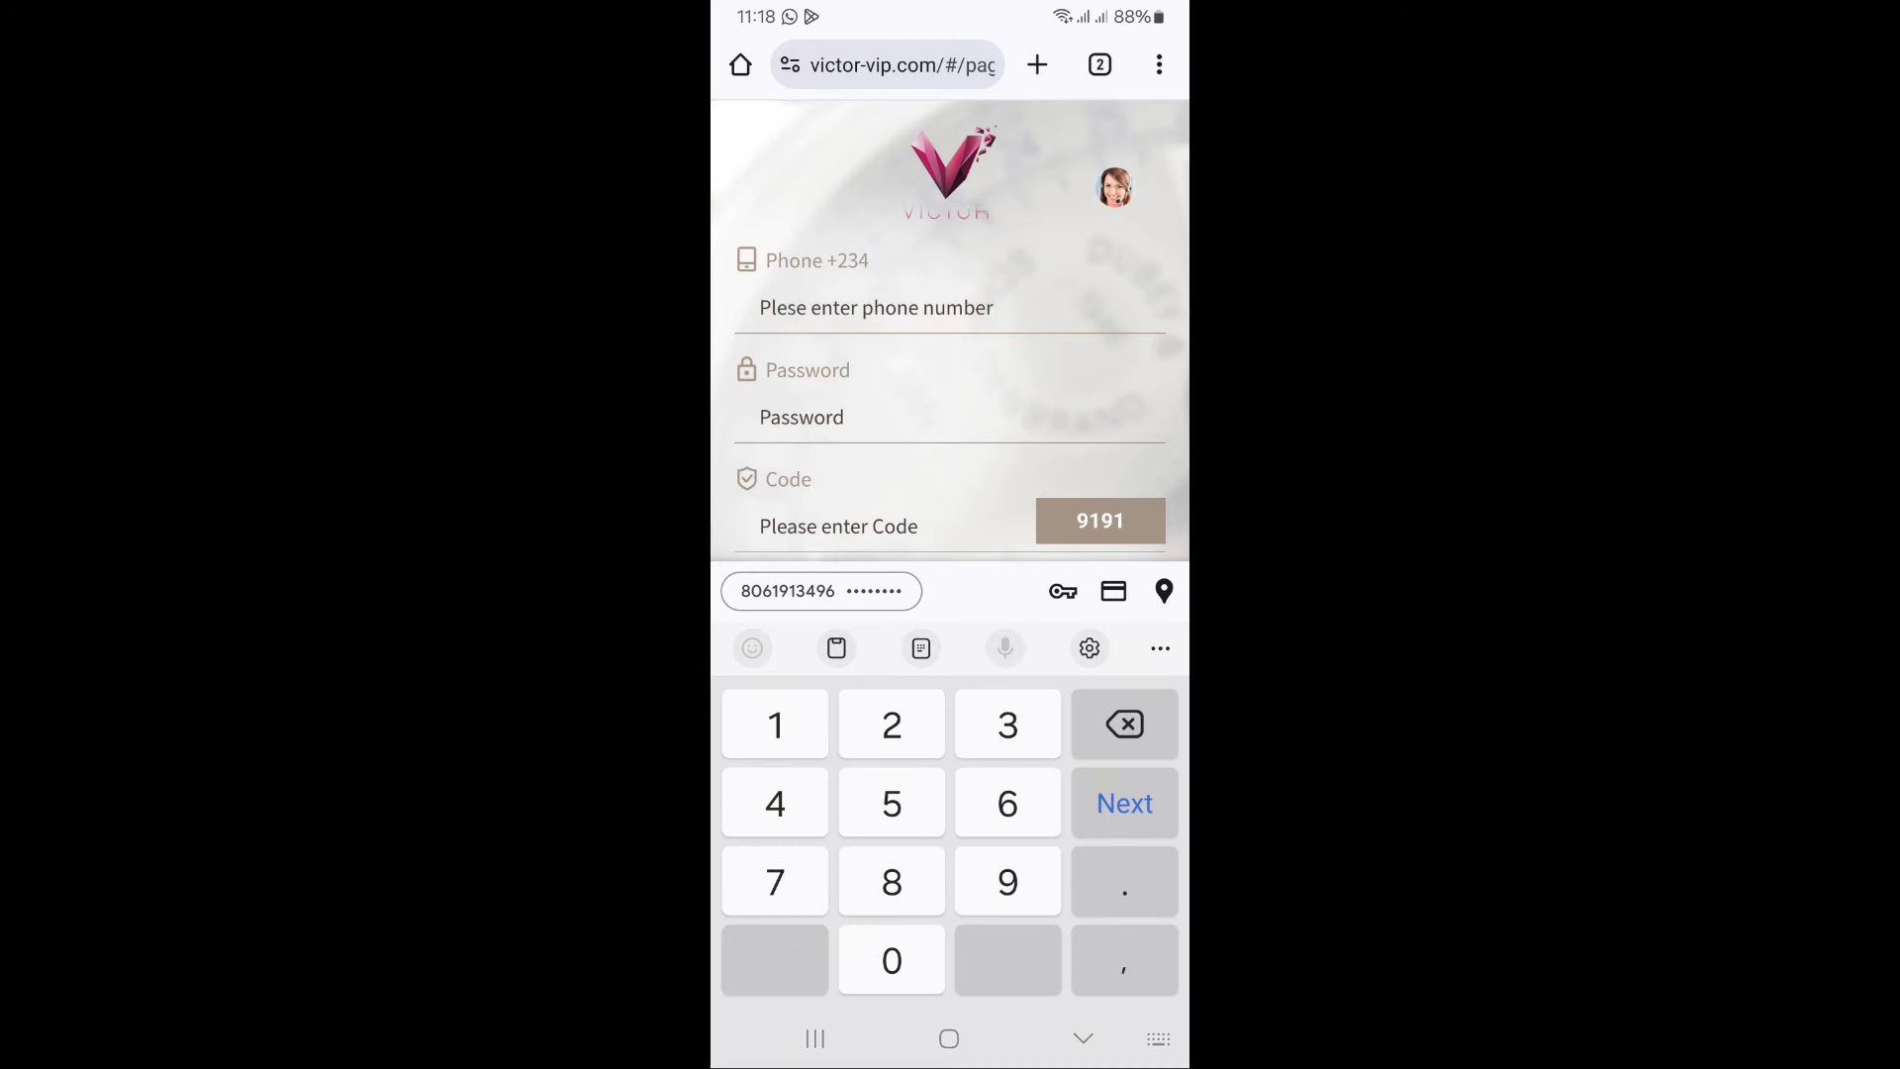
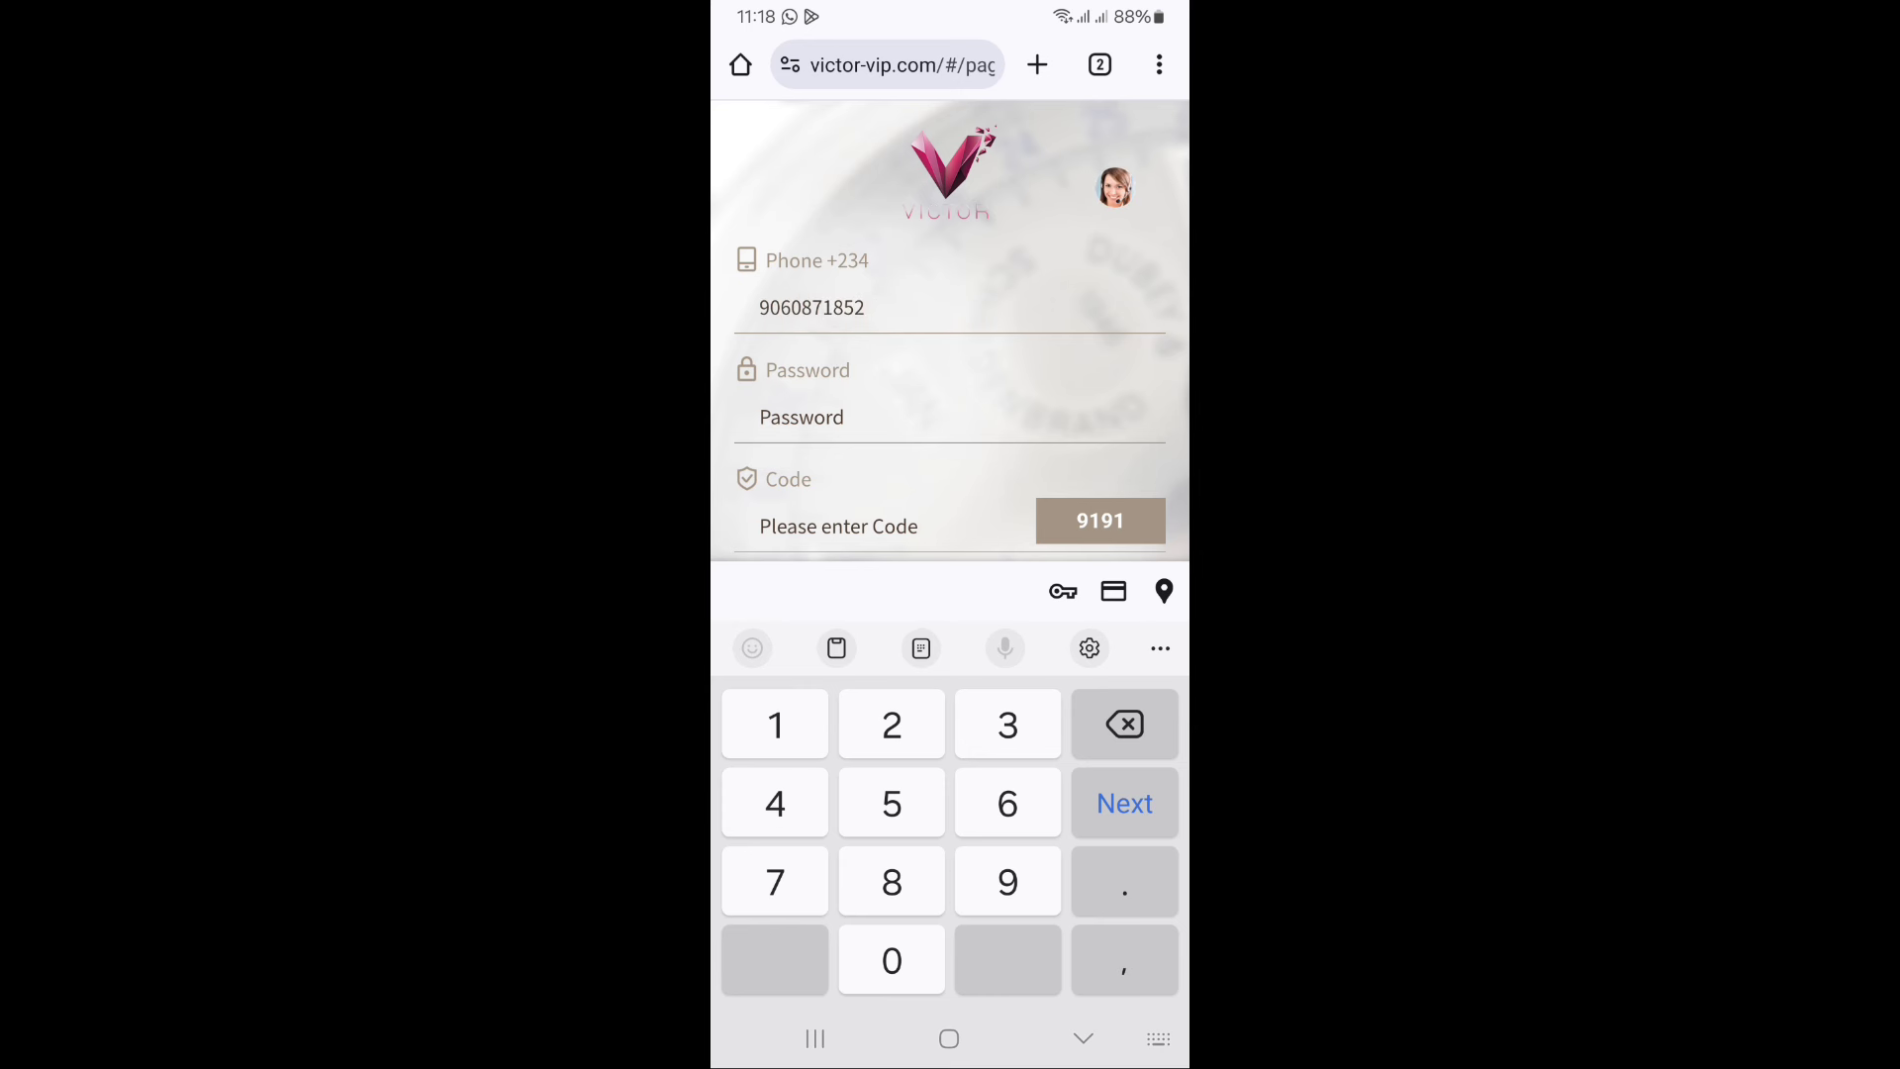
{"action": "left_click", "coordinate": [1124, 802]}
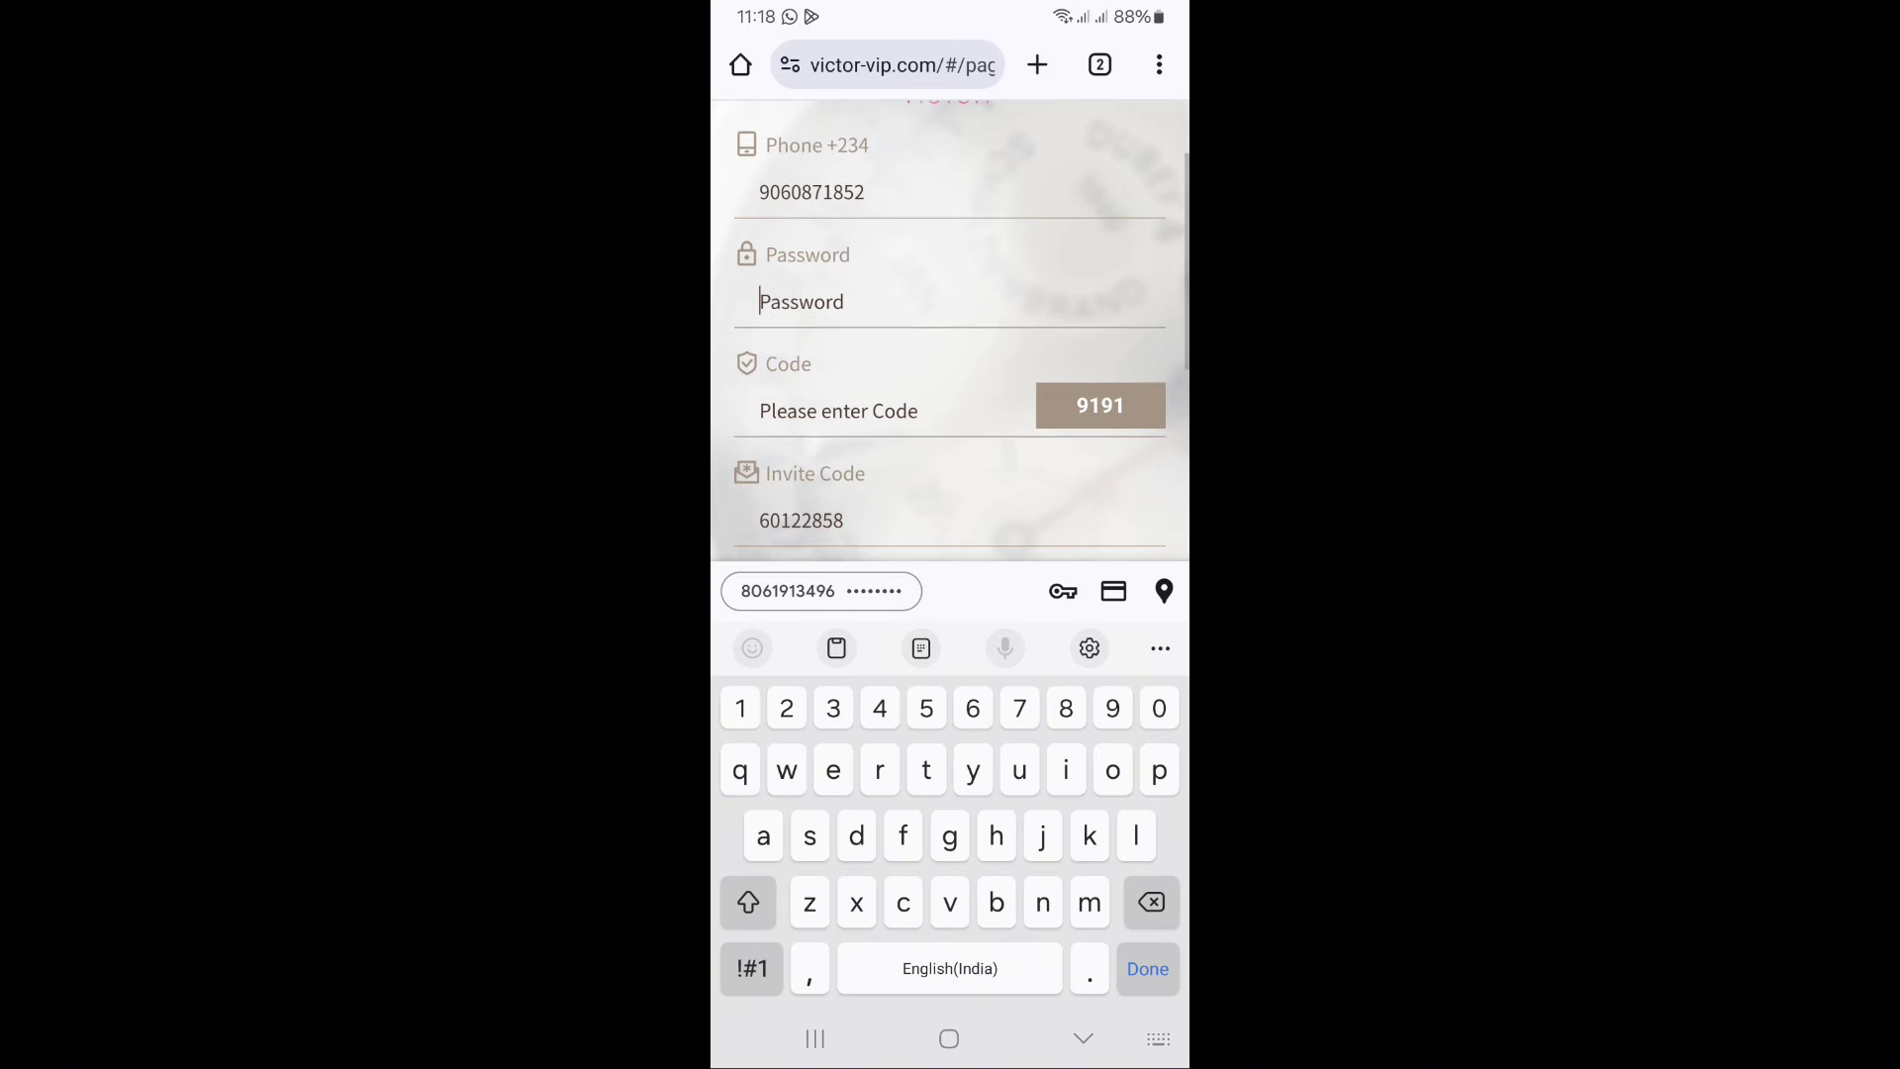
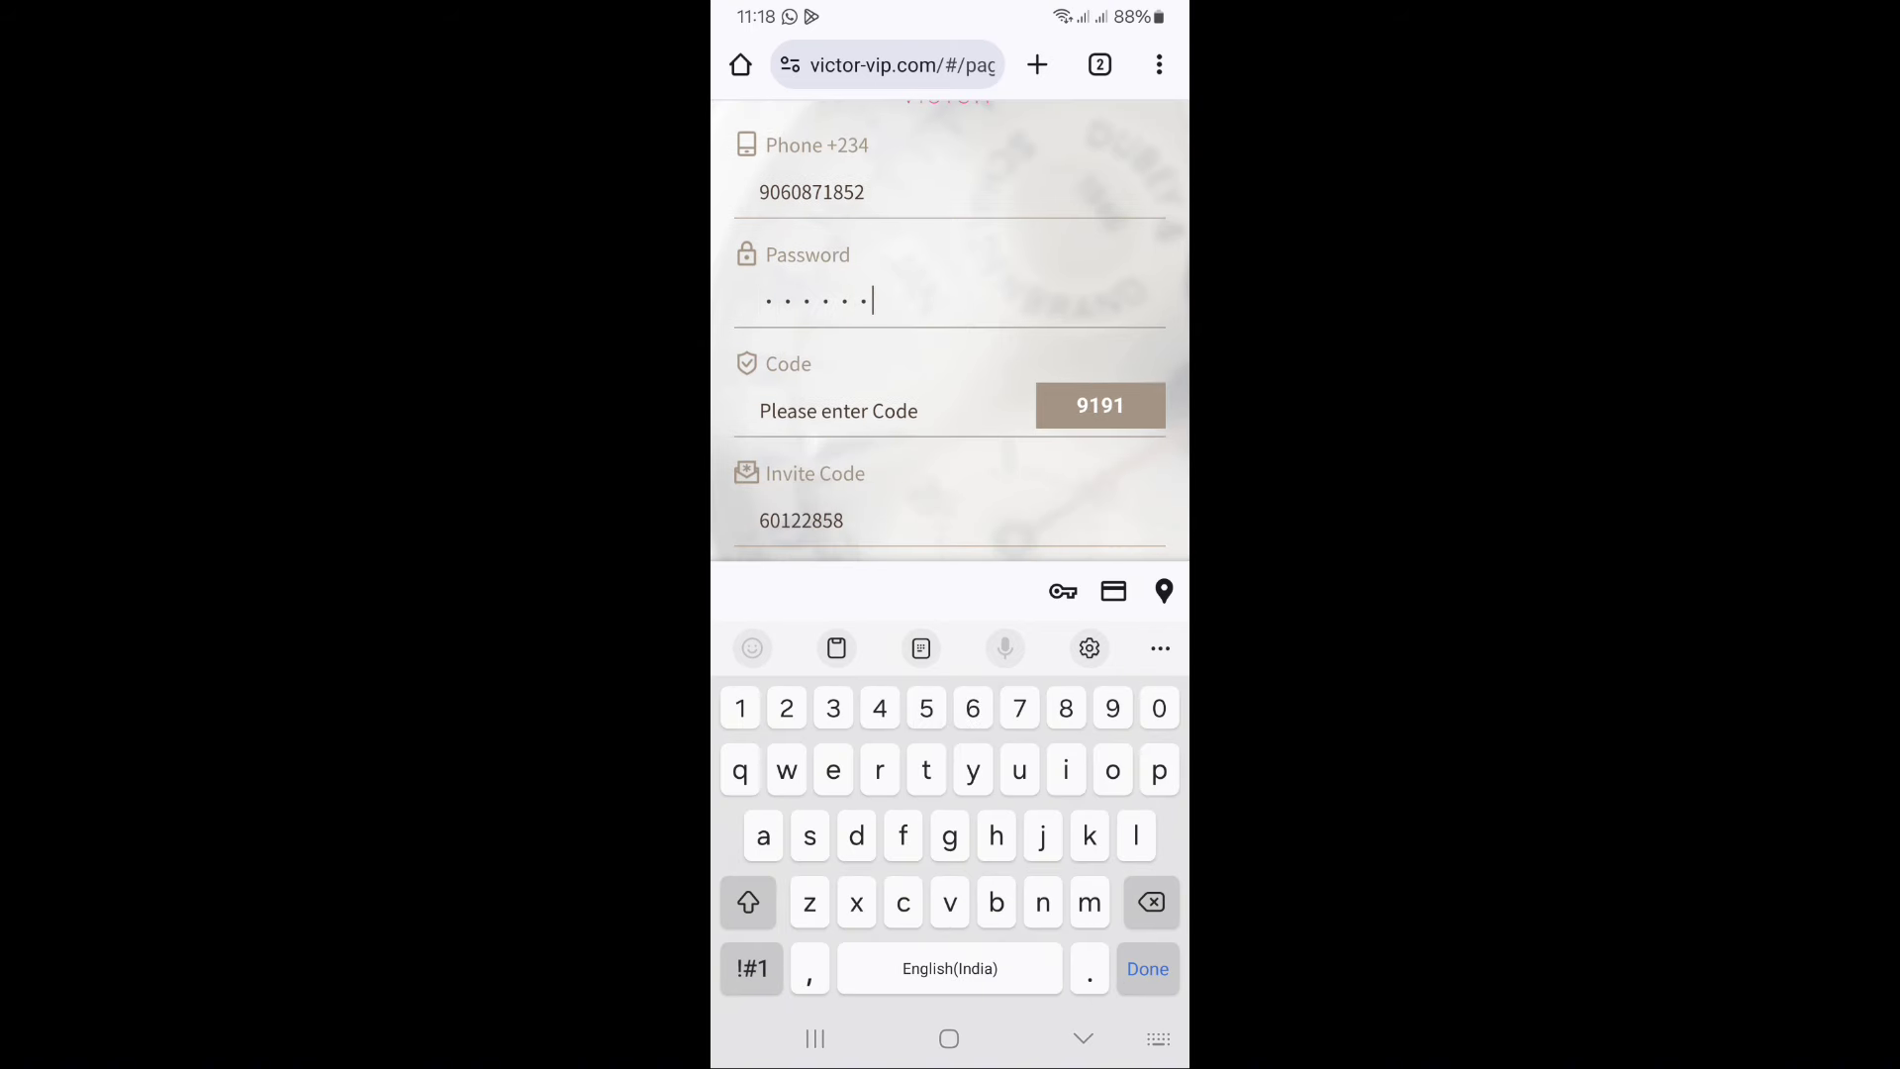
{"action": "left_click", "coordinate": [876, 410]}
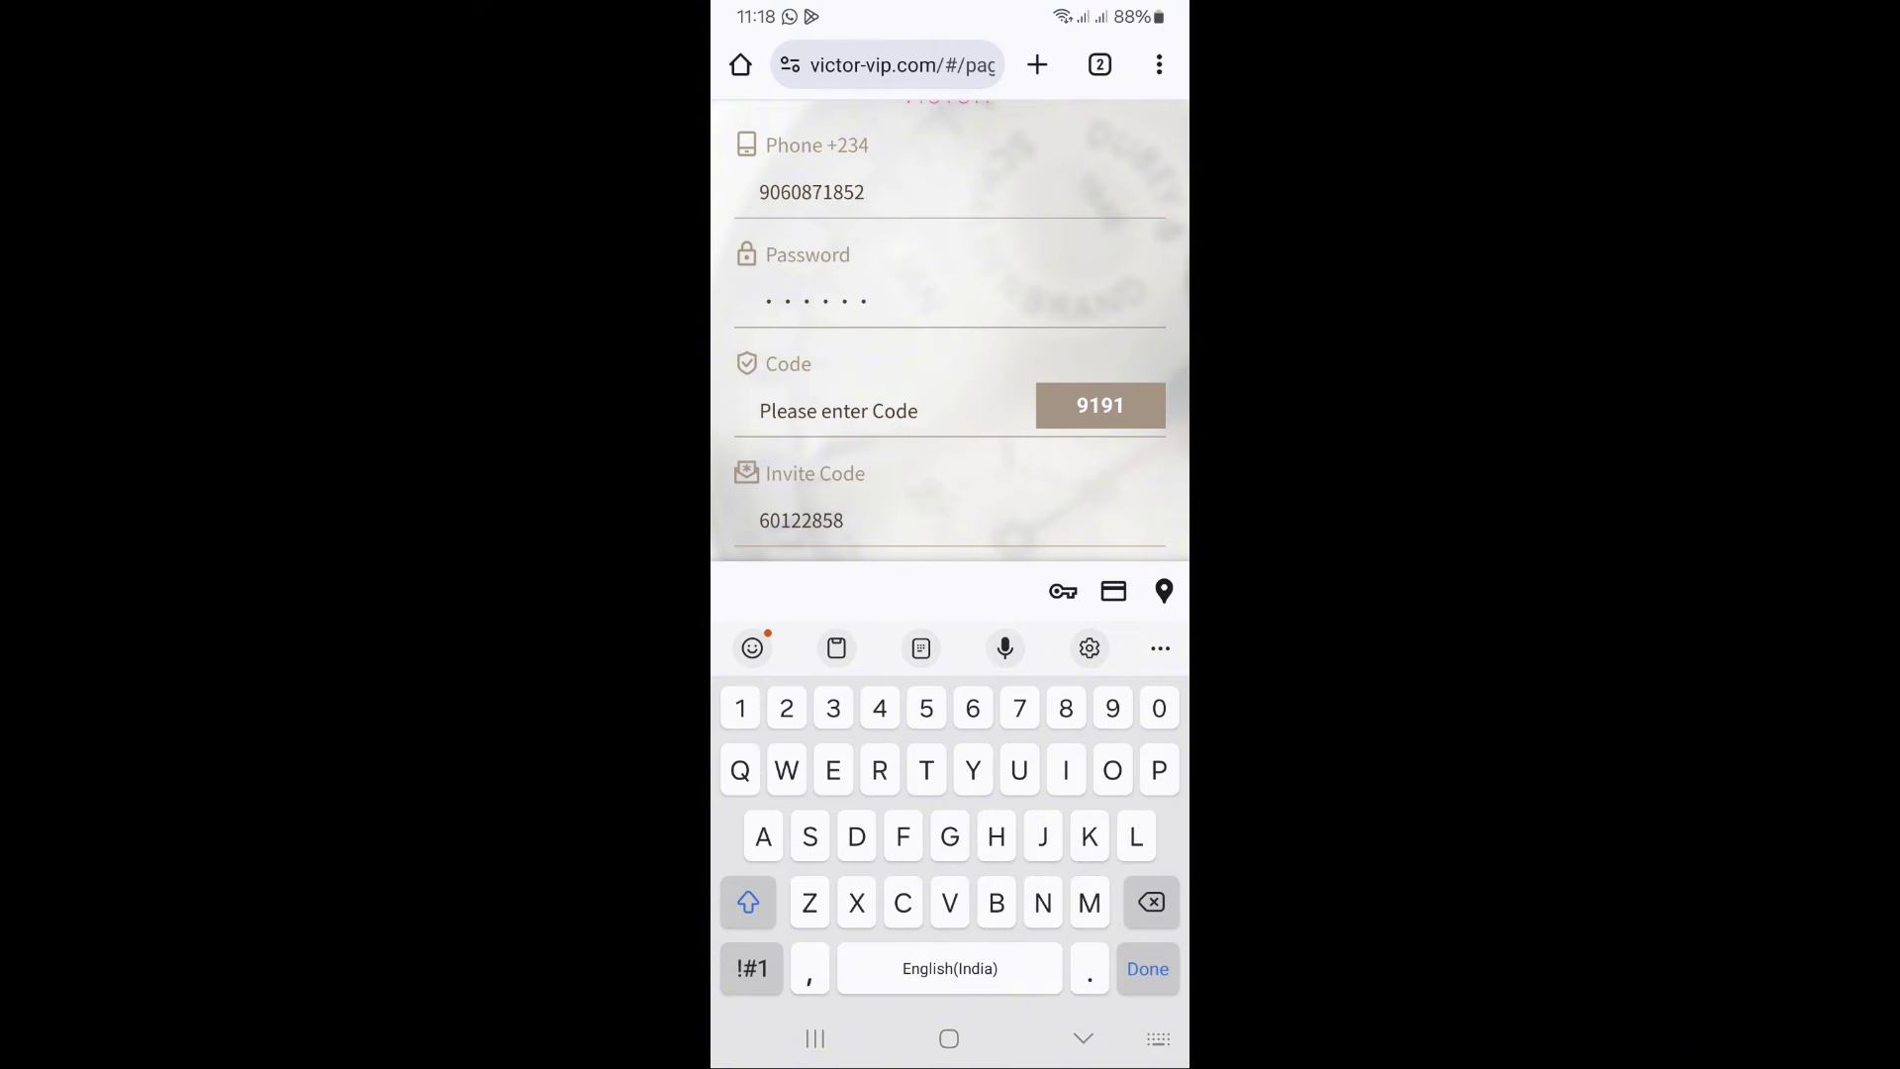
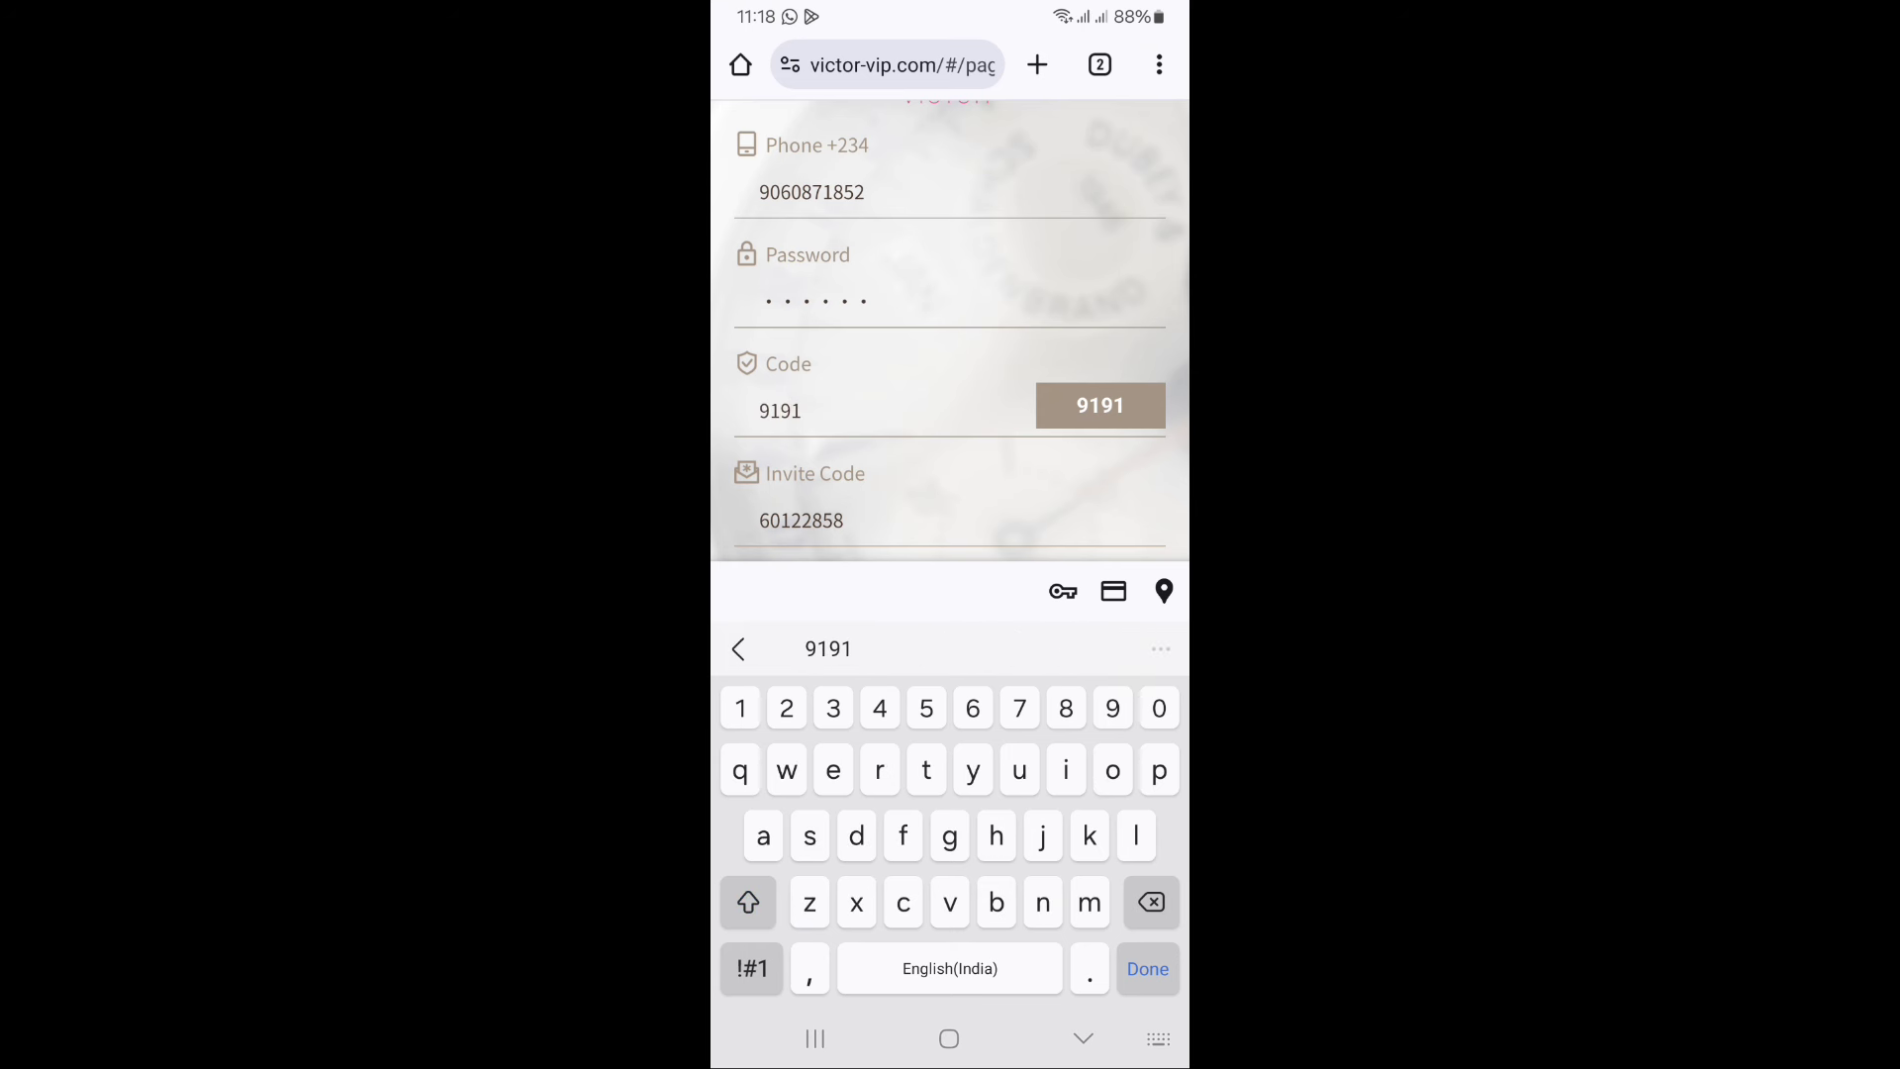
{"action": "scroll", "coordinate": [951, 371], "scroll_direction": "down", "scroll_amount": 3}
{"action": "scroll", "coordinate": [950, 371], "scroll_direction": "up", "scroll_amount": 2}
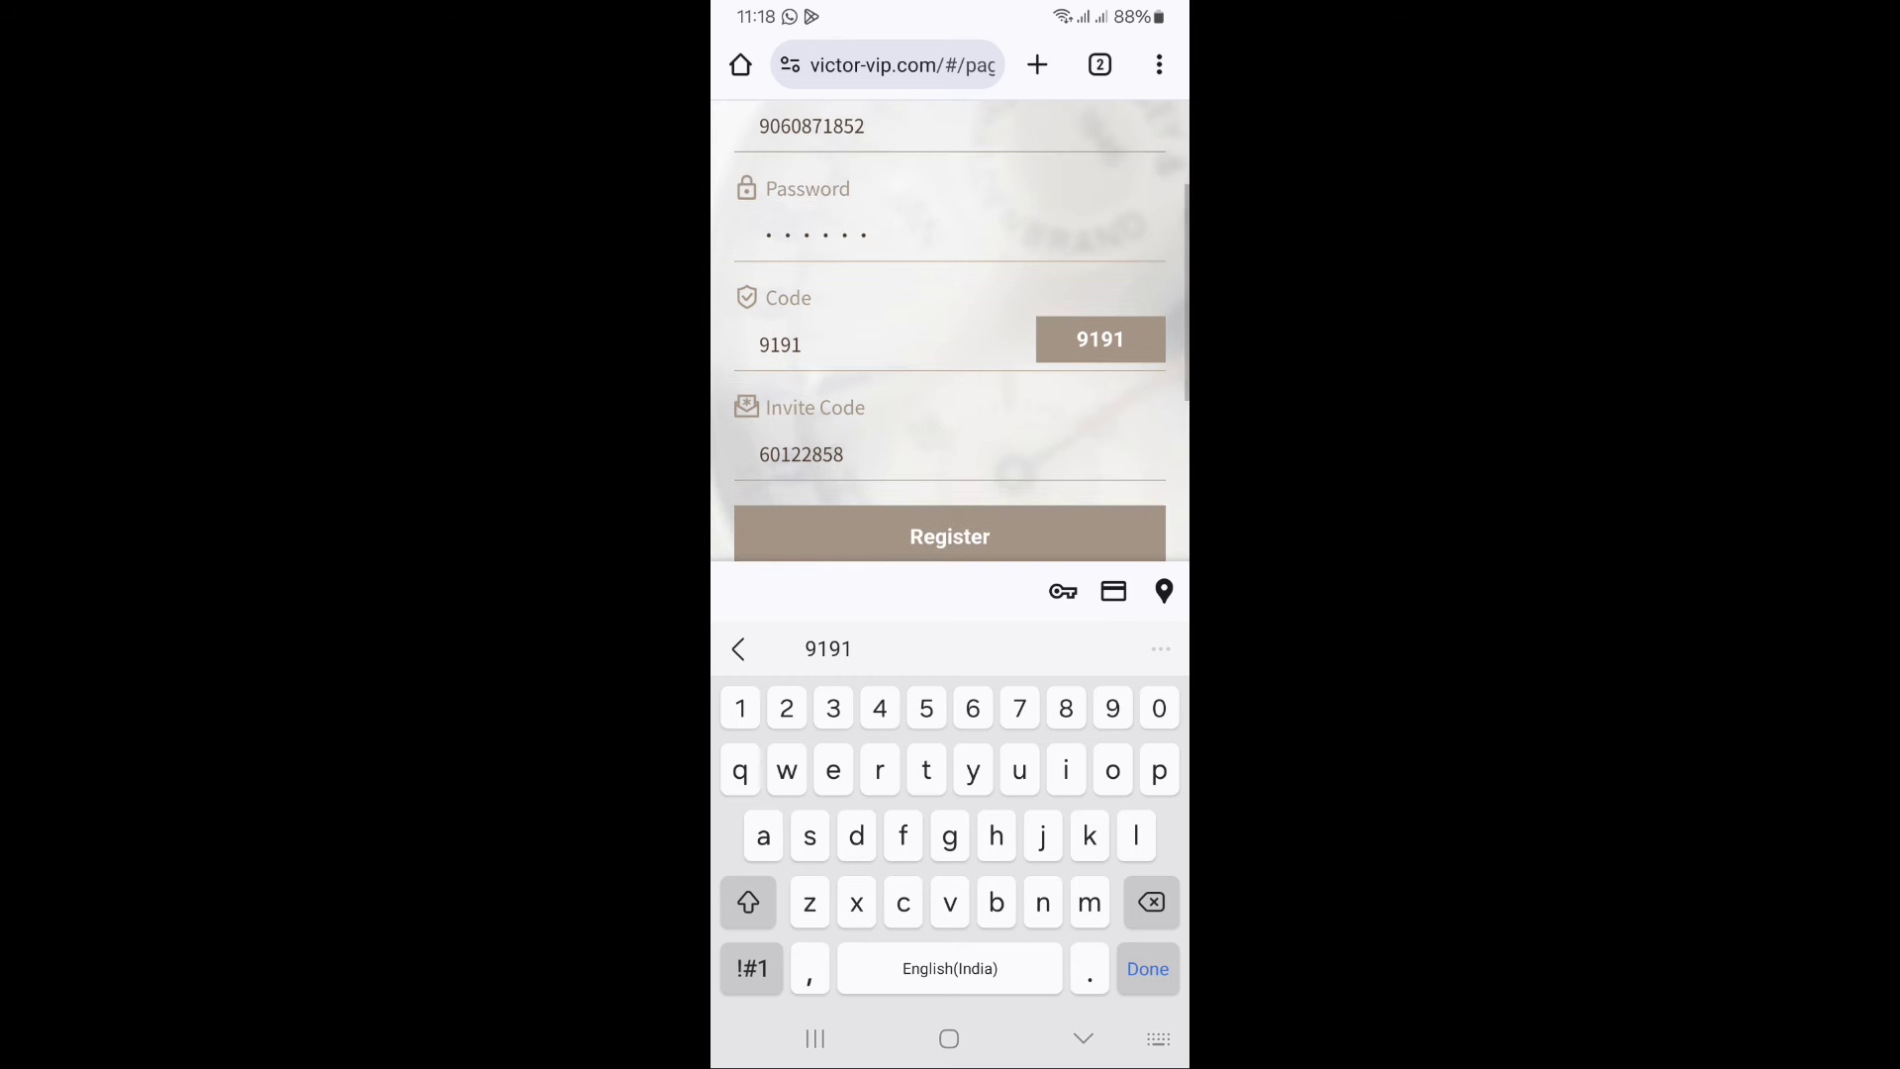
{"action": "scroll", "coordinate": [951, 372], "scroll_direction": "down", "scroll_amount": 2}
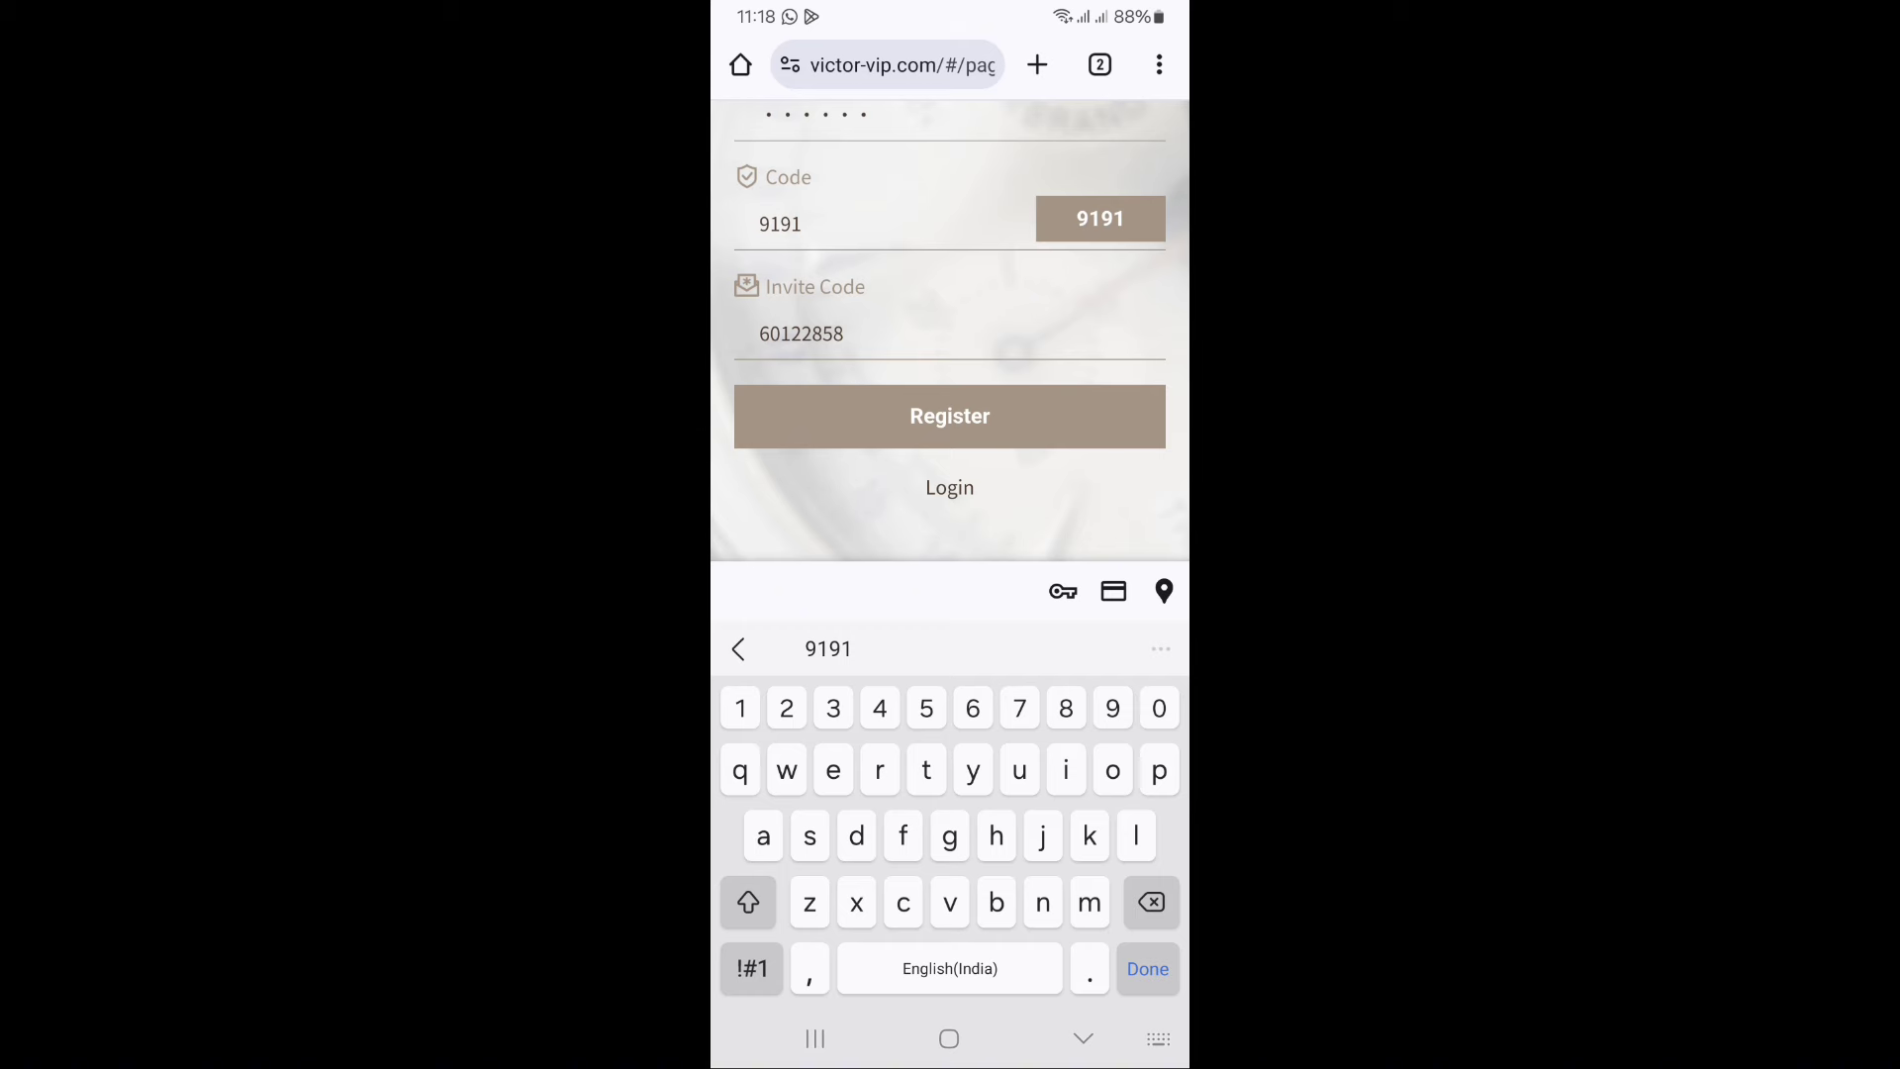
{"action": "scroll", "coordinate": [951, 371], "scroll_direction": "up", "scroll_amount": 1}
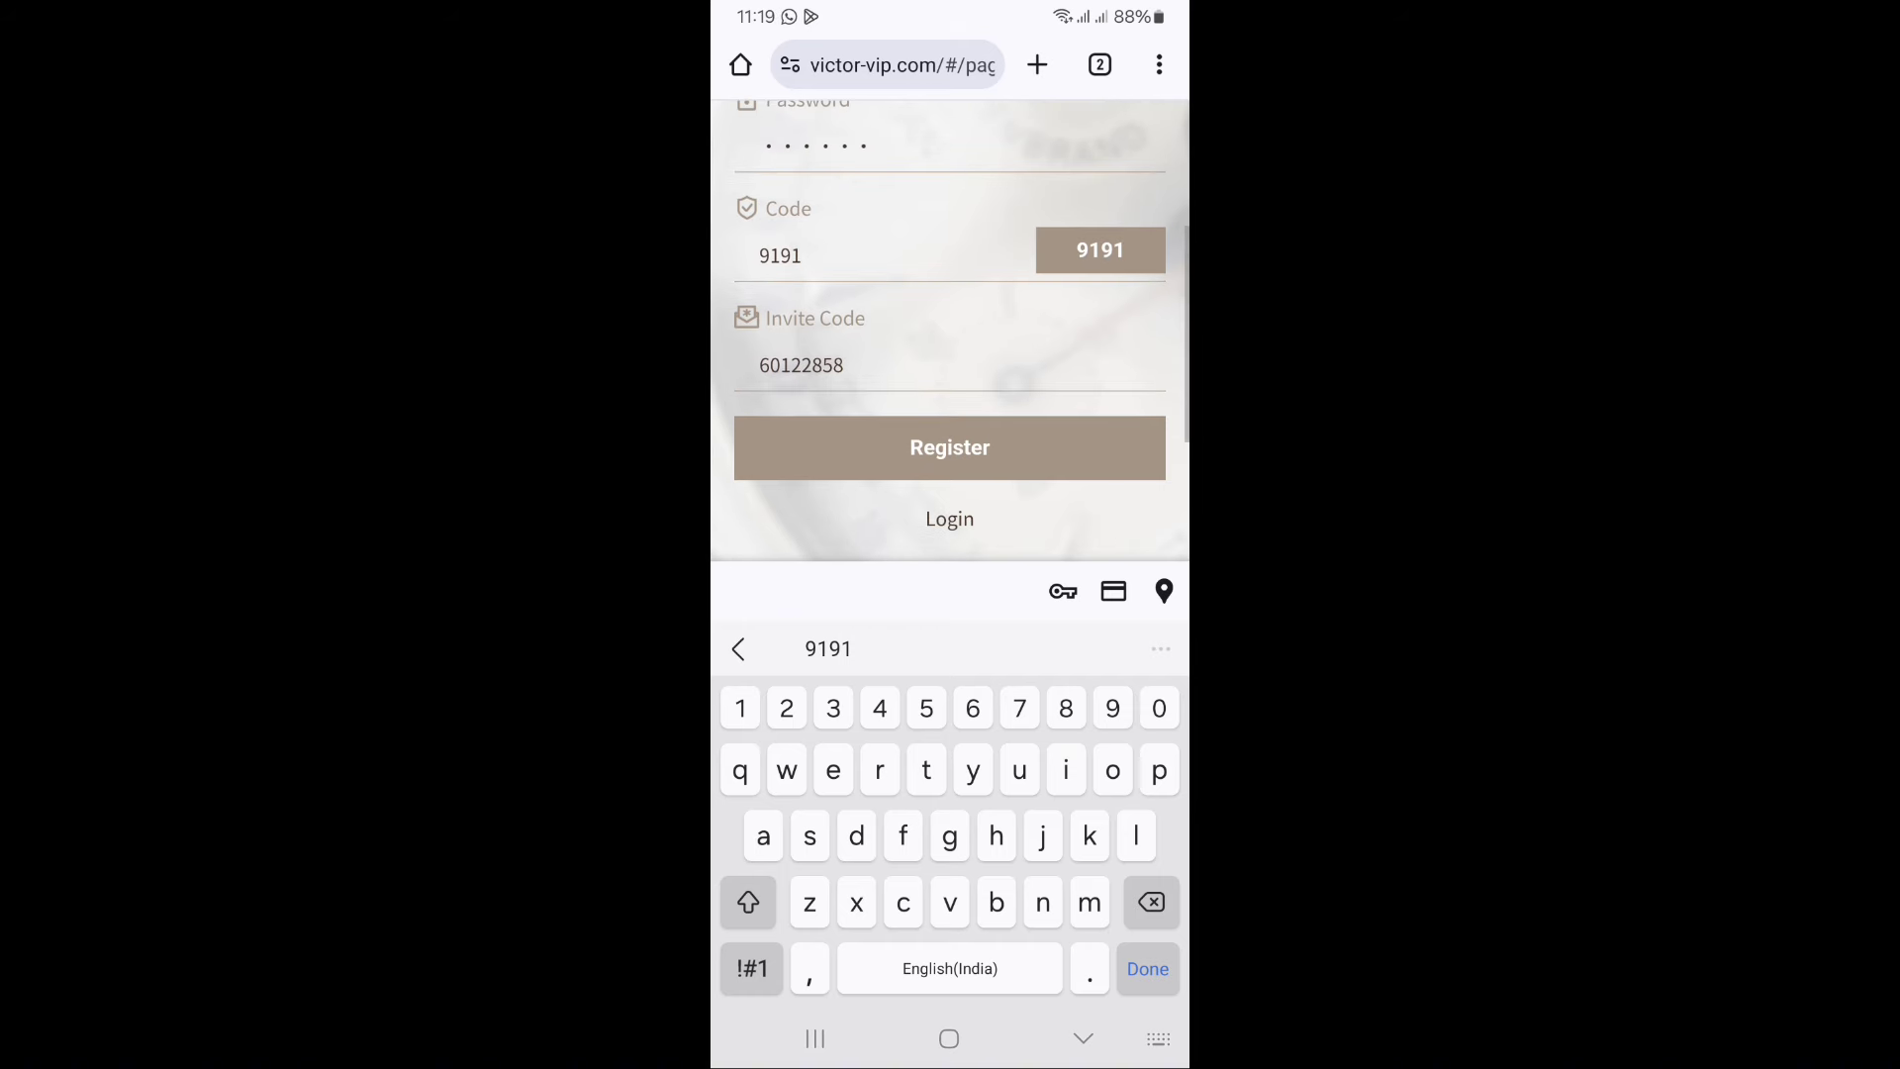
{"action": "scroll", "coordinate": [951, 371], "scroll_direction": "up", "scroll_amount": 3}
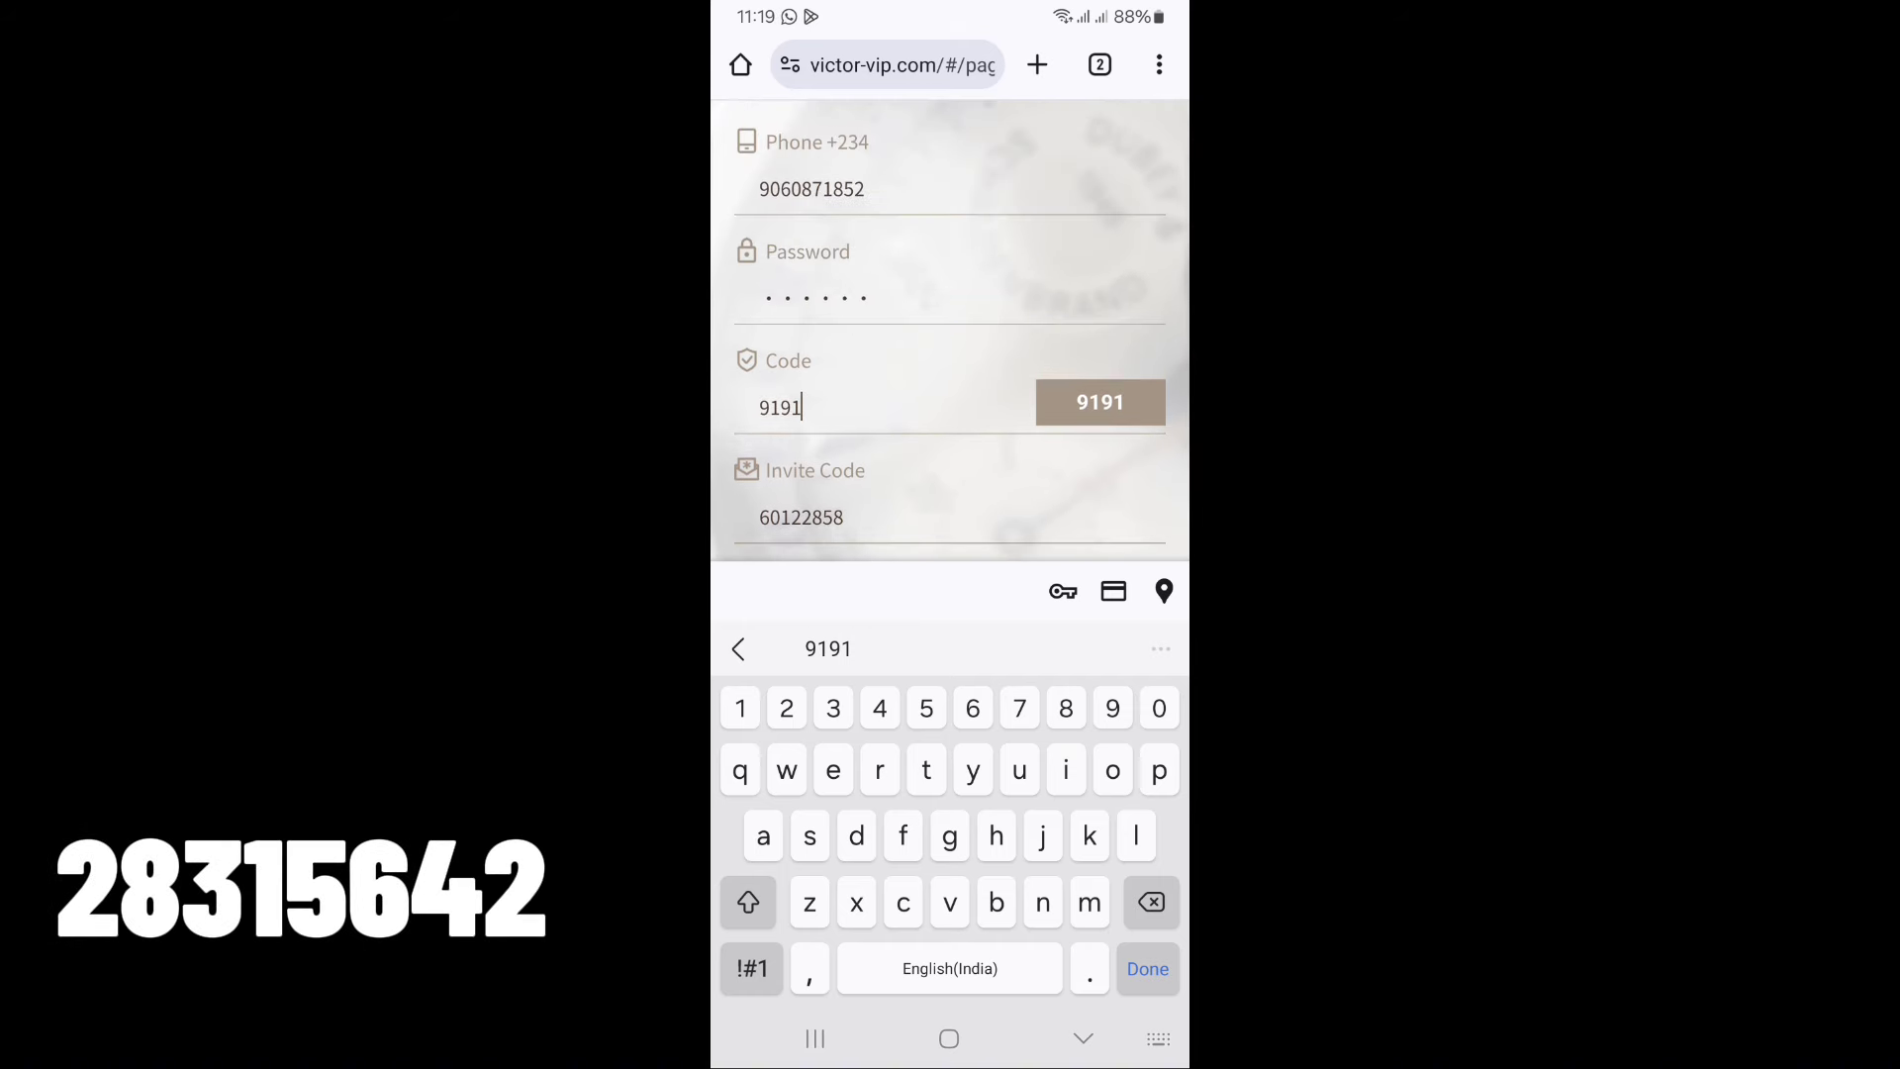
{"action": "scroll", "coordinate": [950, 372], "scroll_direction": "down", "scroll_amount": 3}
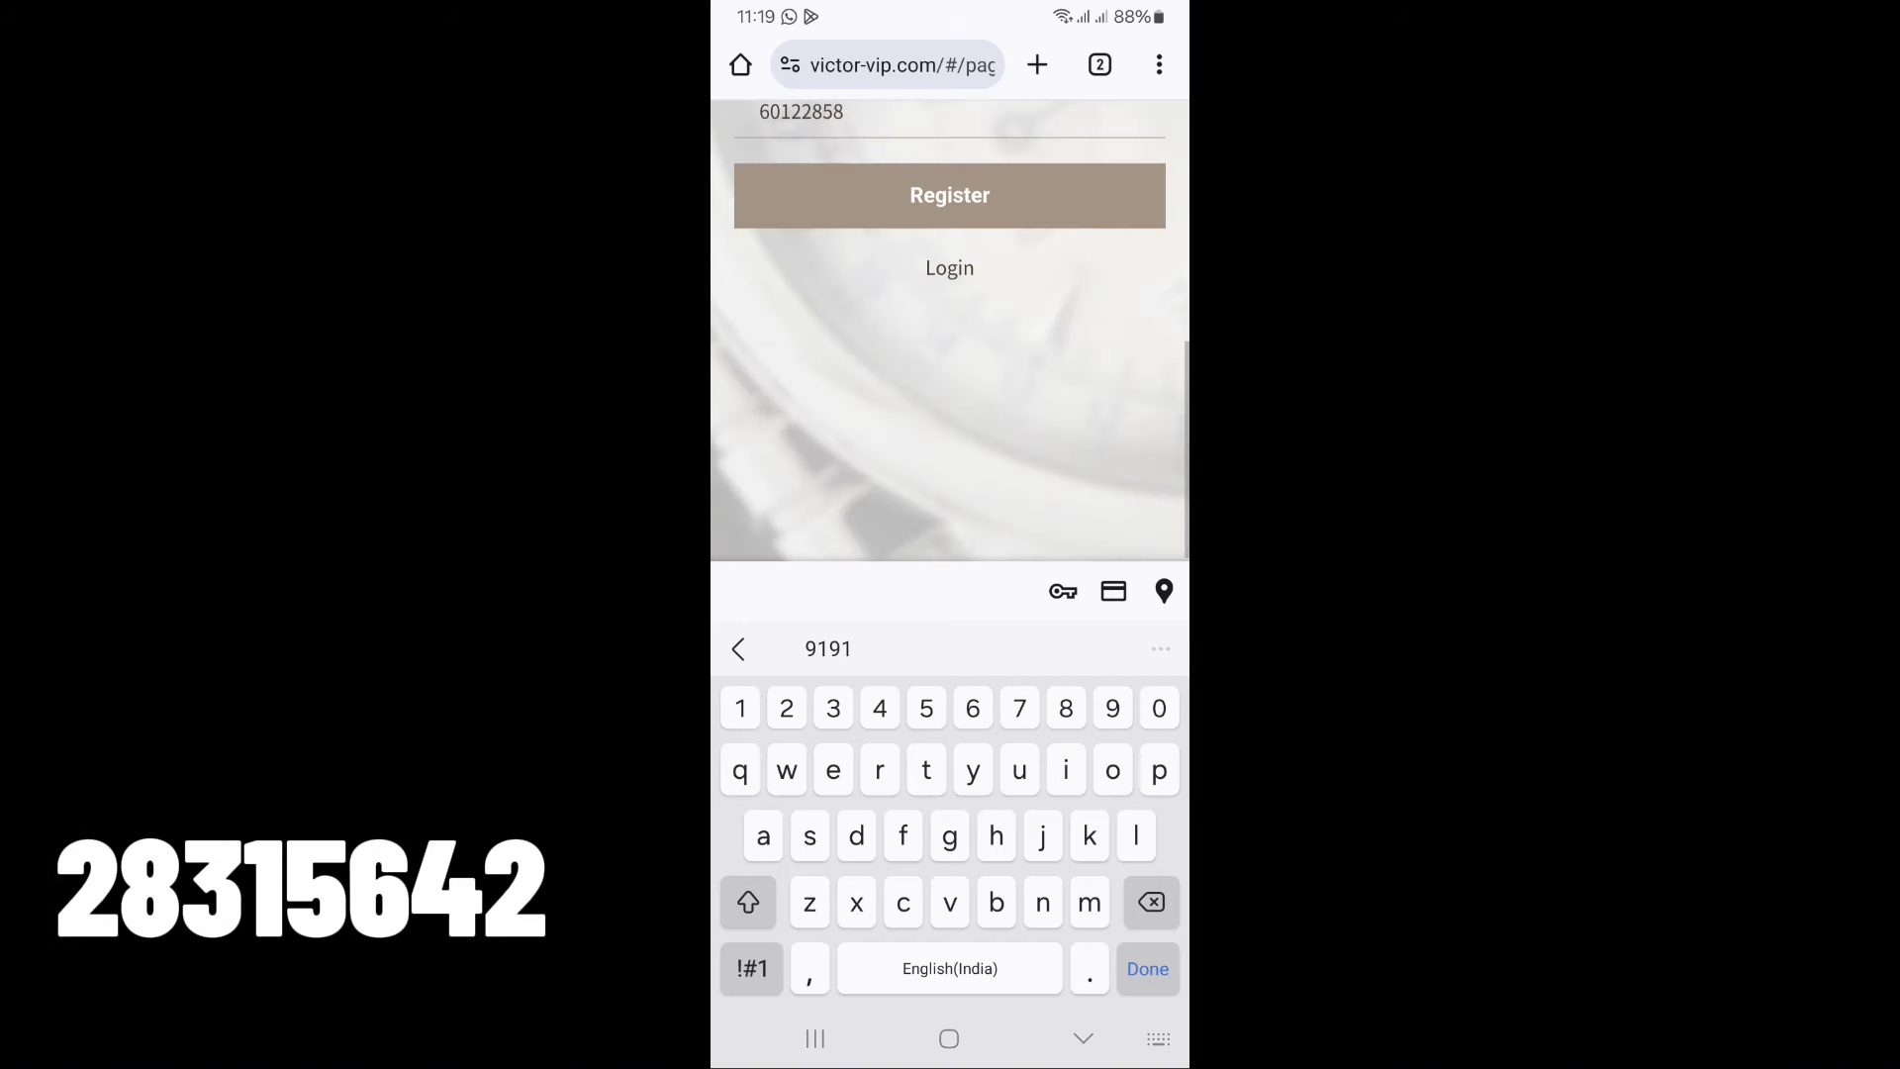
{"action": "scroll", "coordinate": [950, 371], "scroll_direction": "up", "scroll_amount": 1}
{"action": "scroll", "coordinate": [950, 371], "scroll_direction": "down", "scroll_amount": 2}
{"action": "scroll", "coordinate": [951, 371], "scroll_direction": "down", "scroll_amount": 1}
Submit the registration and log in with the saved phone and password
{"action": "left_click", "coordinate": [951, 362]}
{"action": "left_click", "coordinate": [891, 384]}
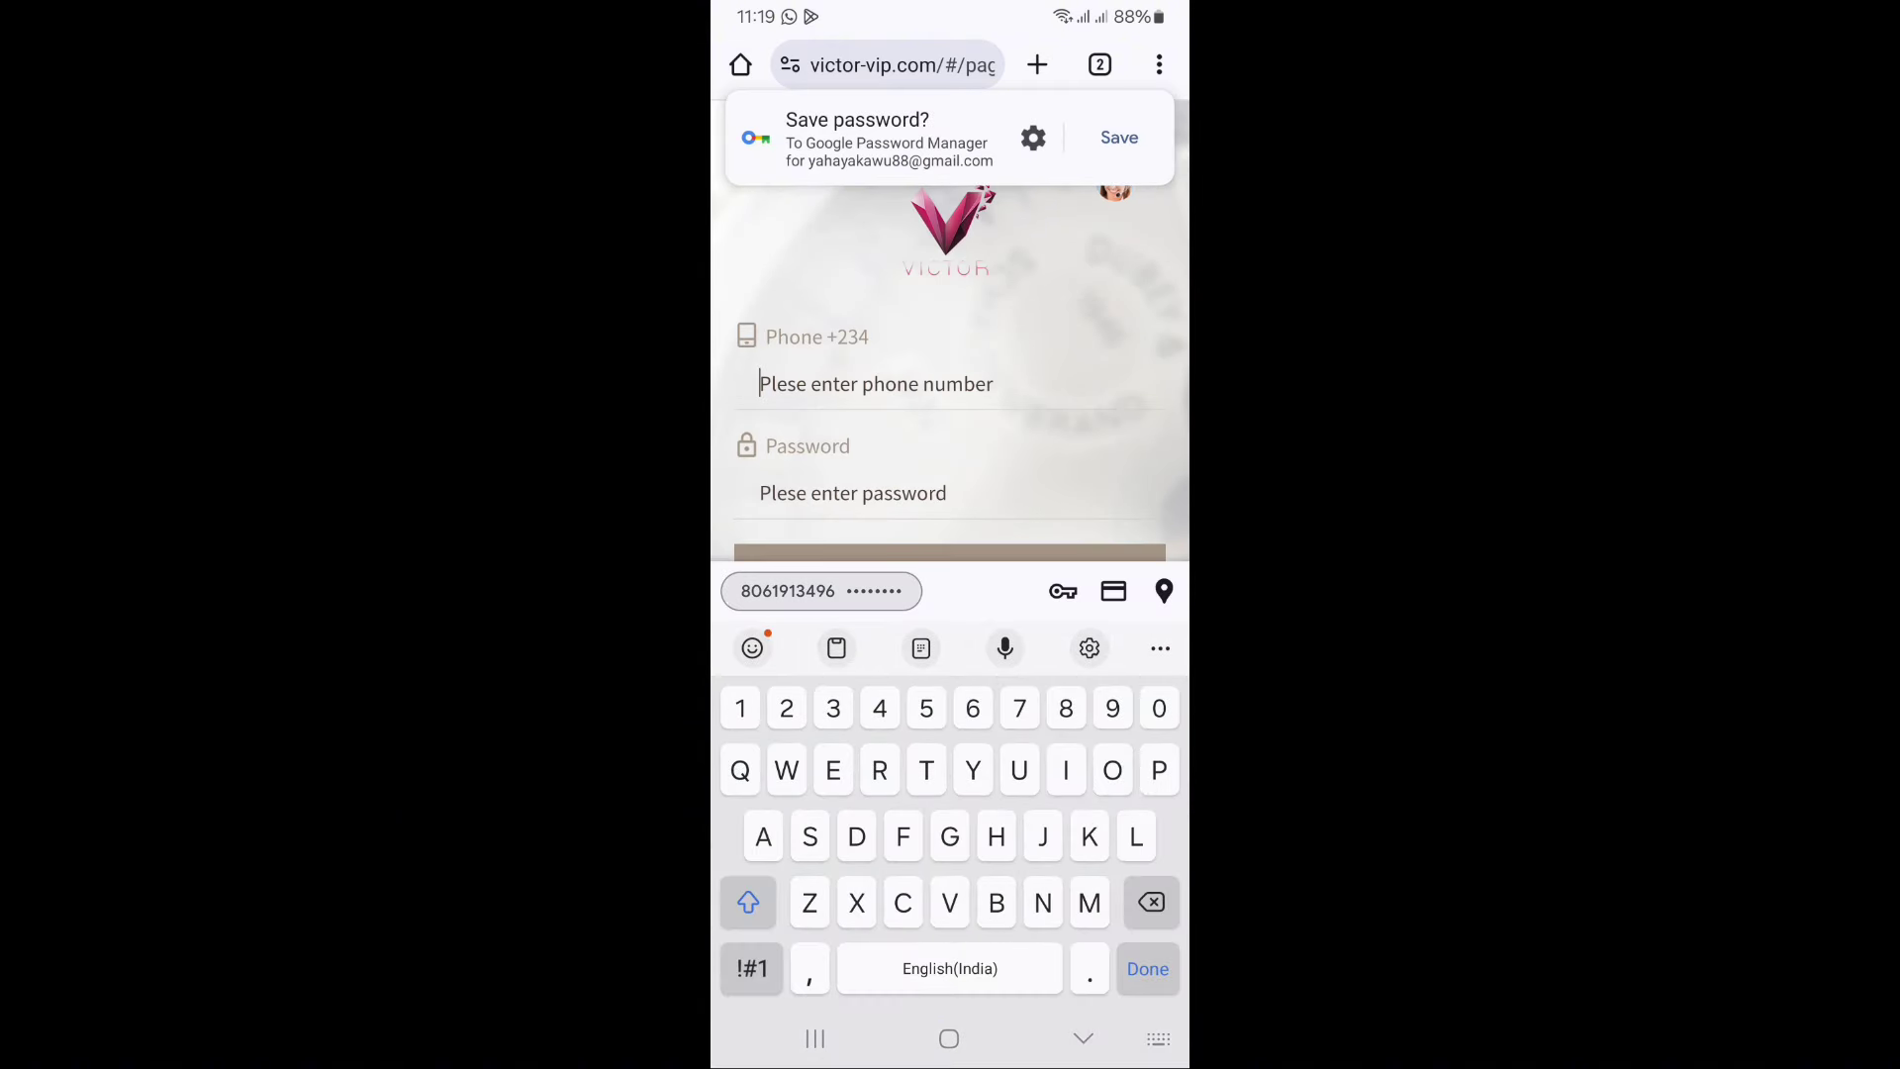
{"action": "left_click", "coordinate": [822, 590]}
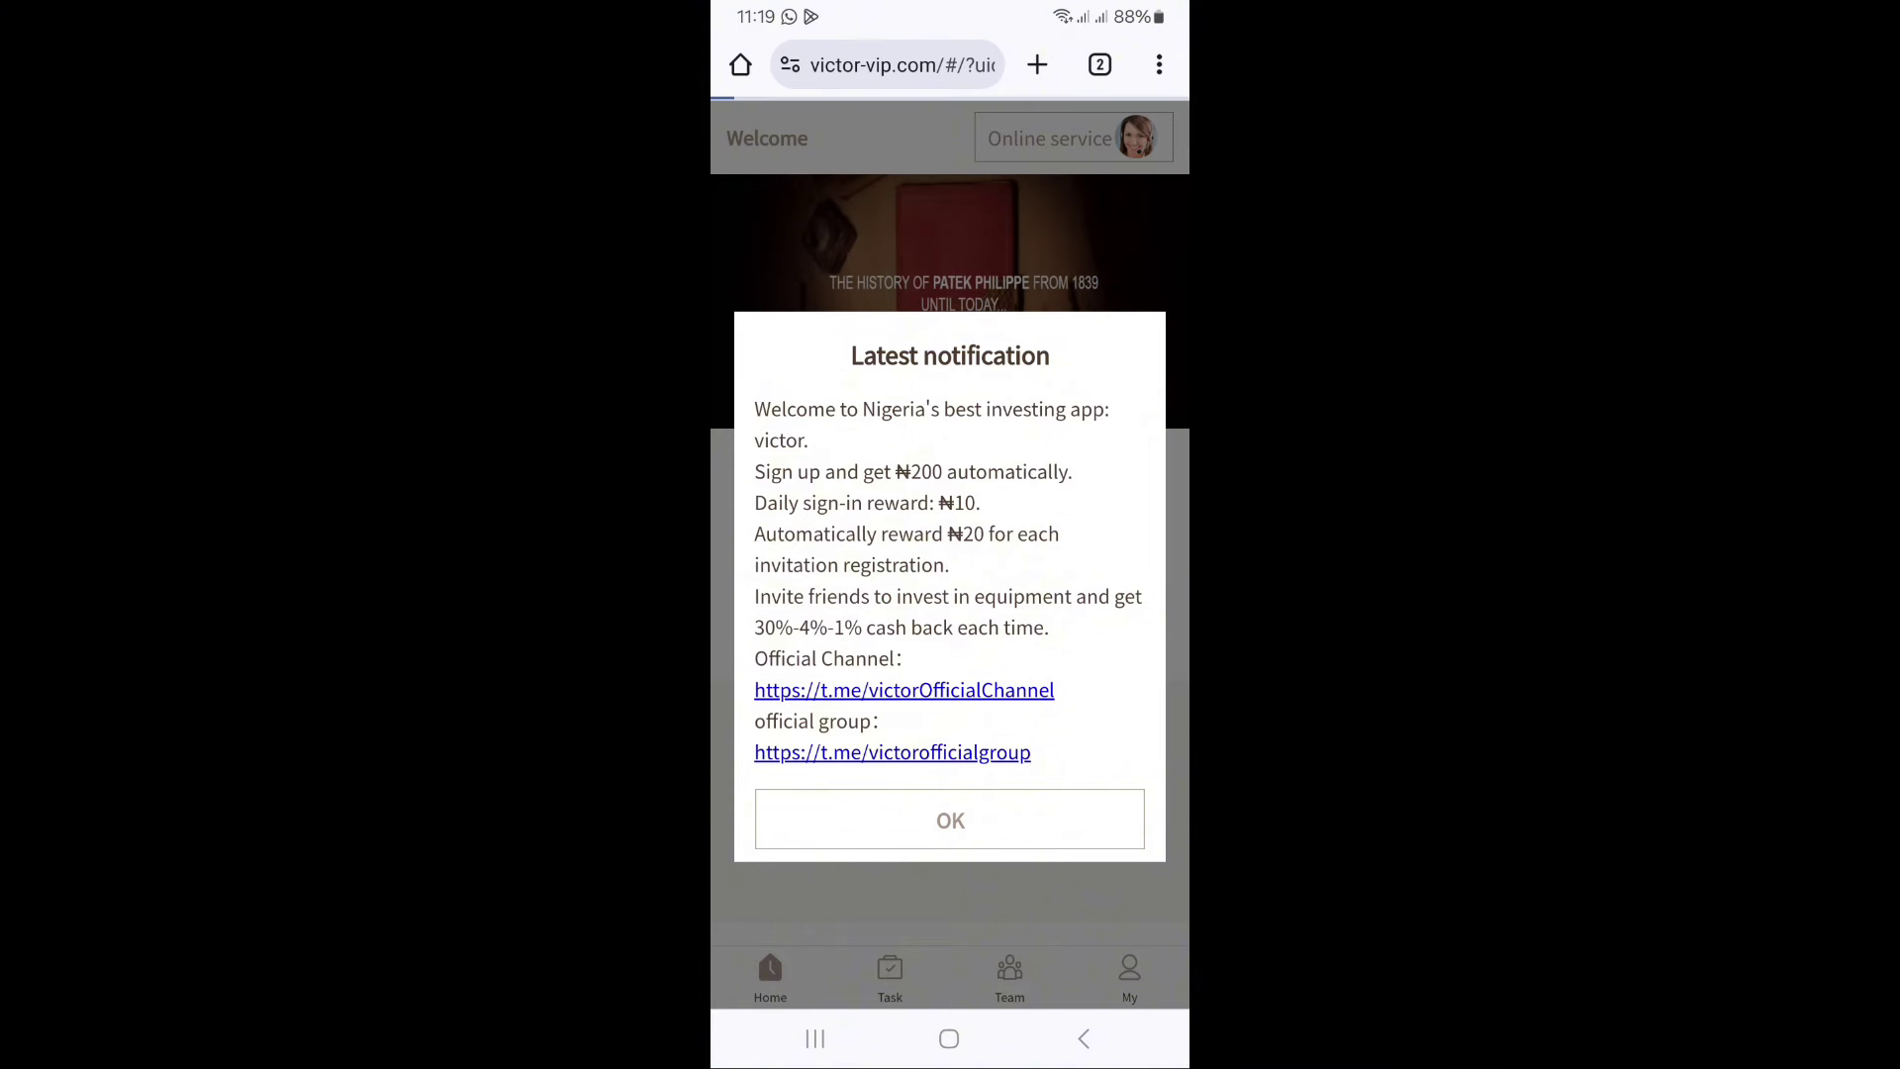
Dismiss the welcome notice, go back, and log in again with saved credentials
{"action": "left_click", "coordinate": [950, 819]}
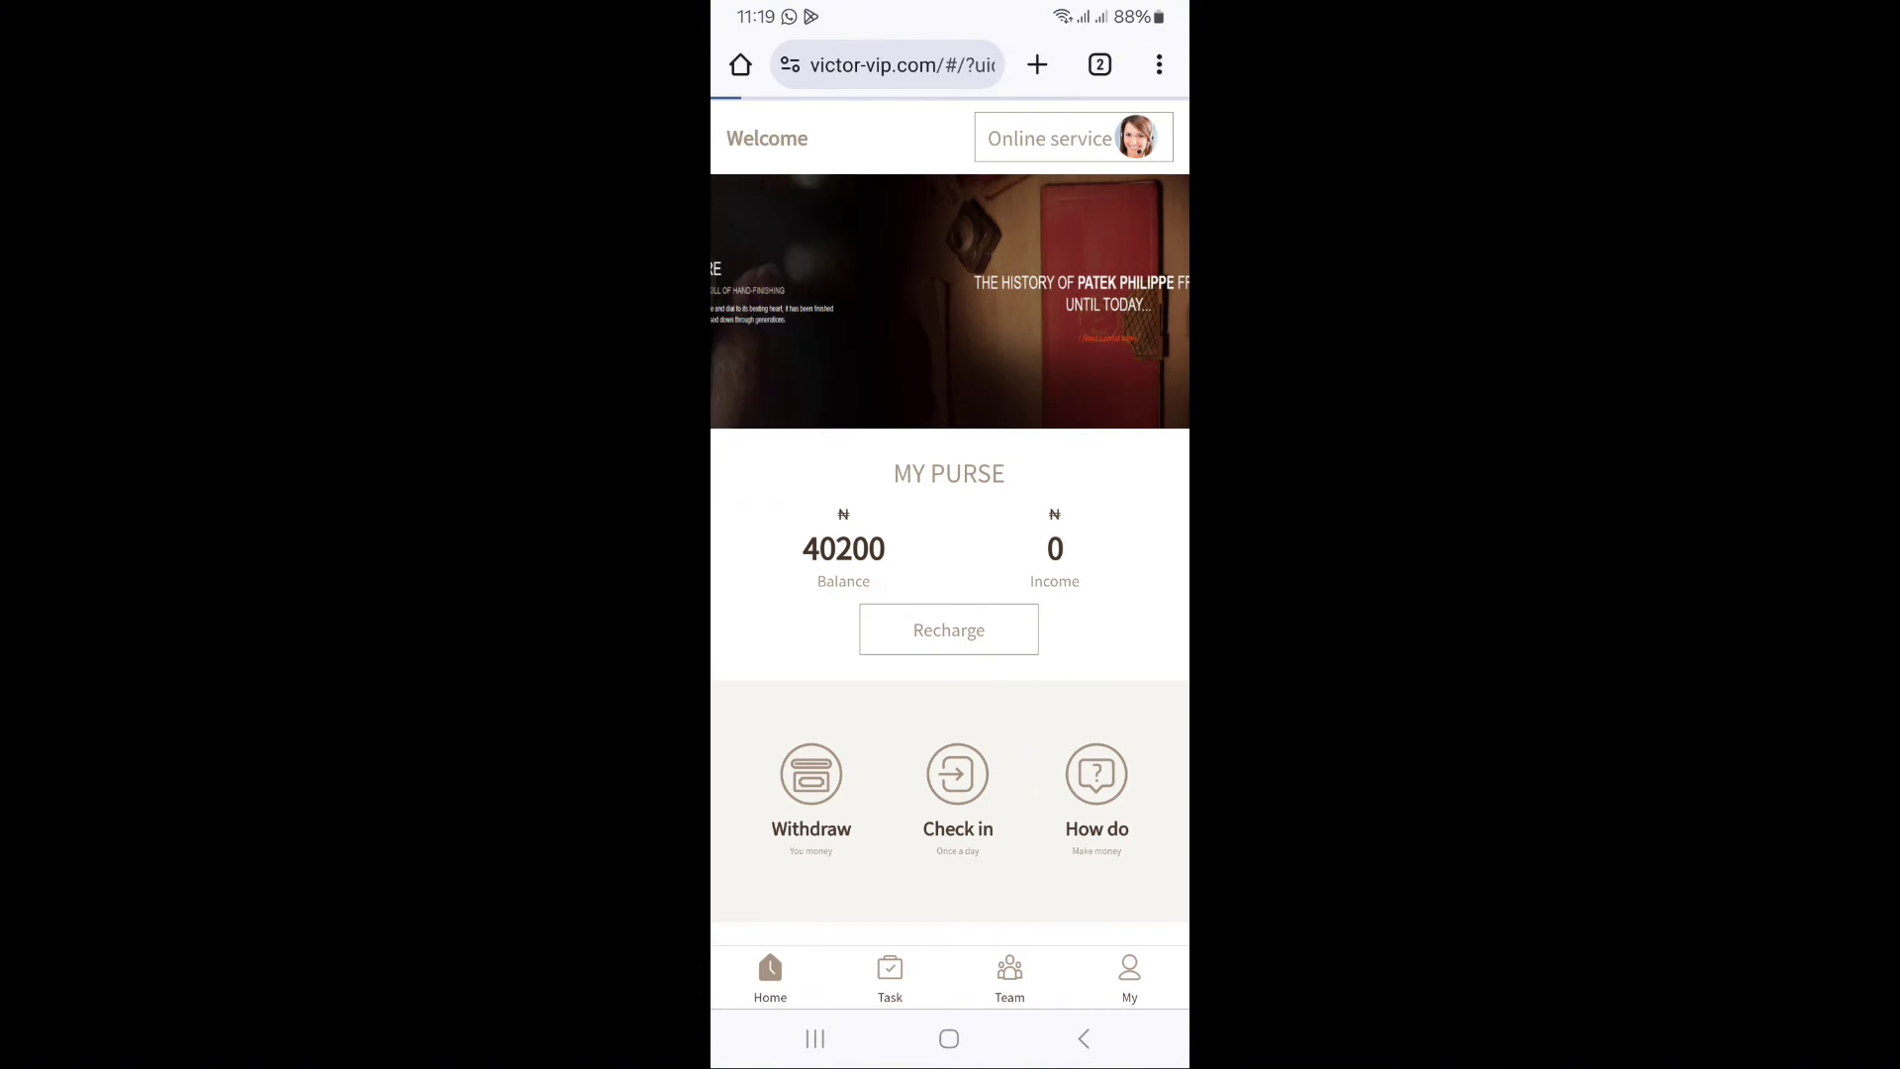
{"action": "left_click", "coordinate": [1083, 1039]}
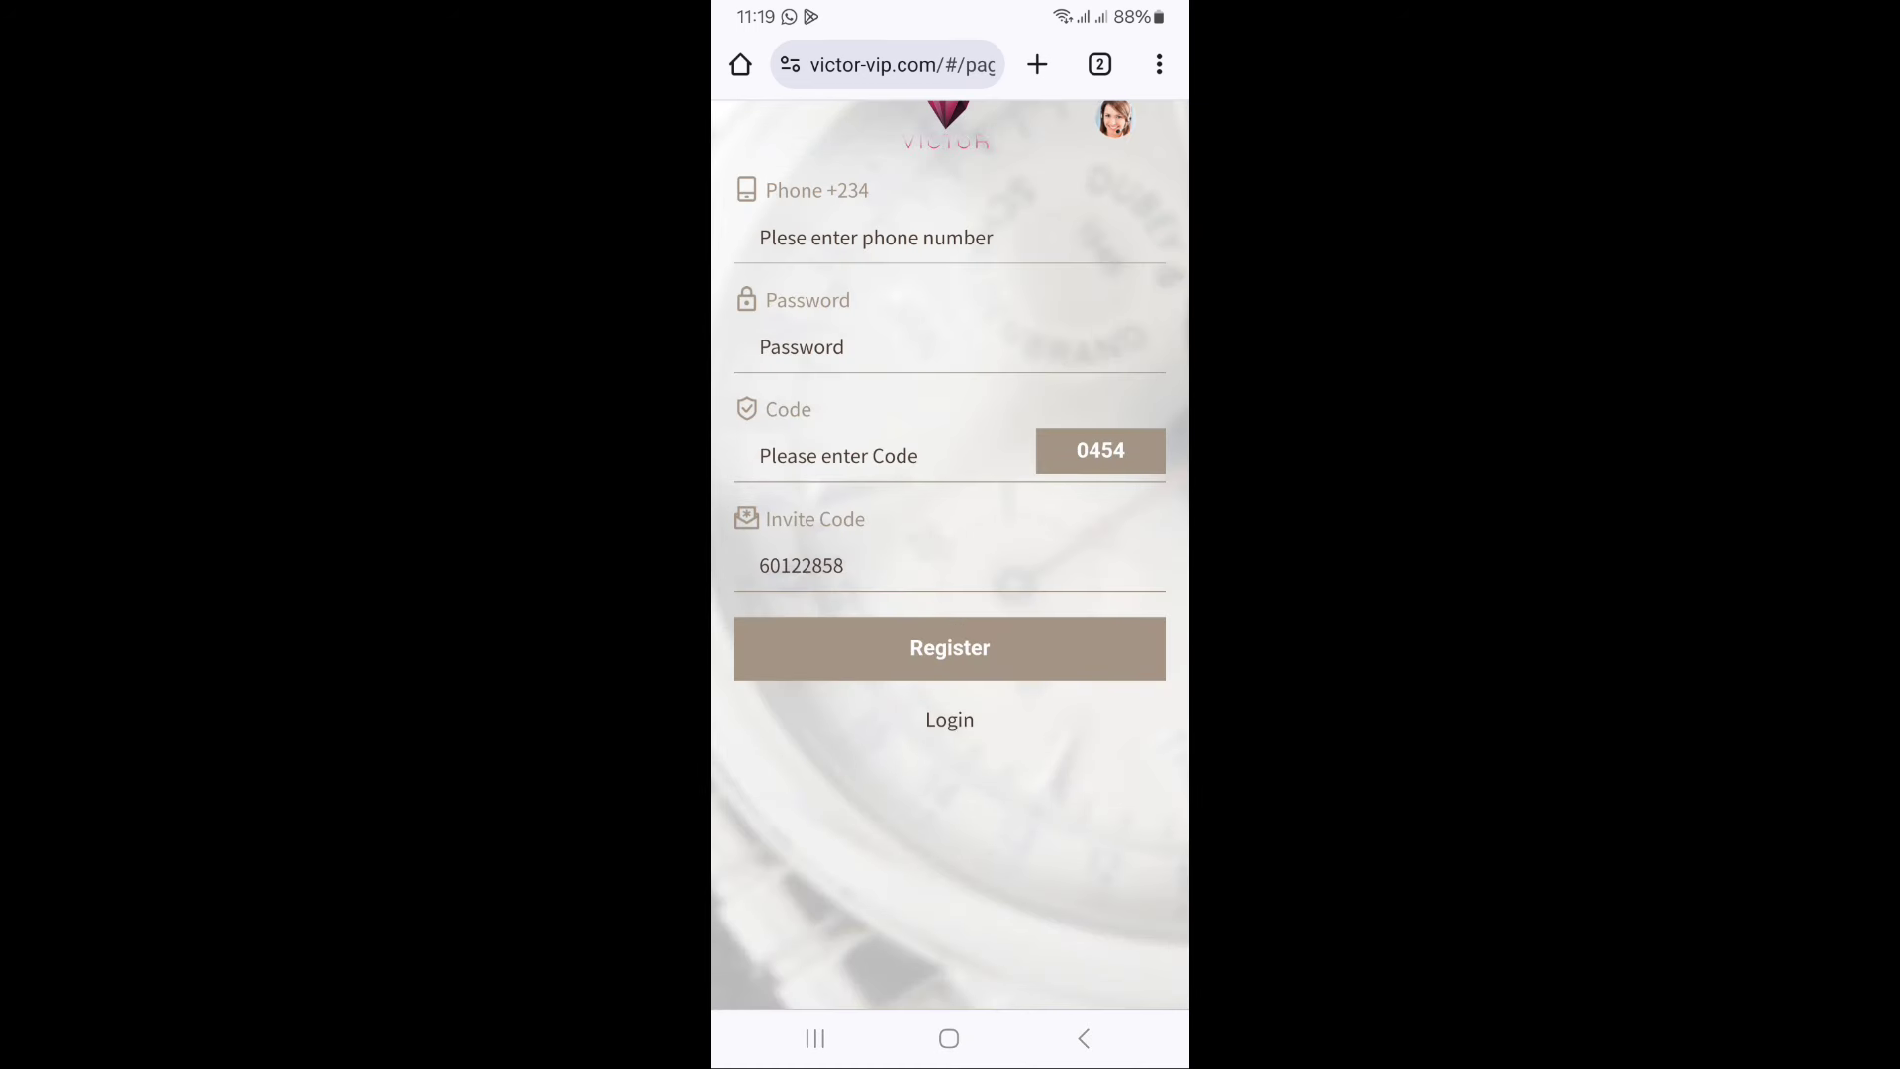
{"action": "left_click", "coordinate": [949, 718]}
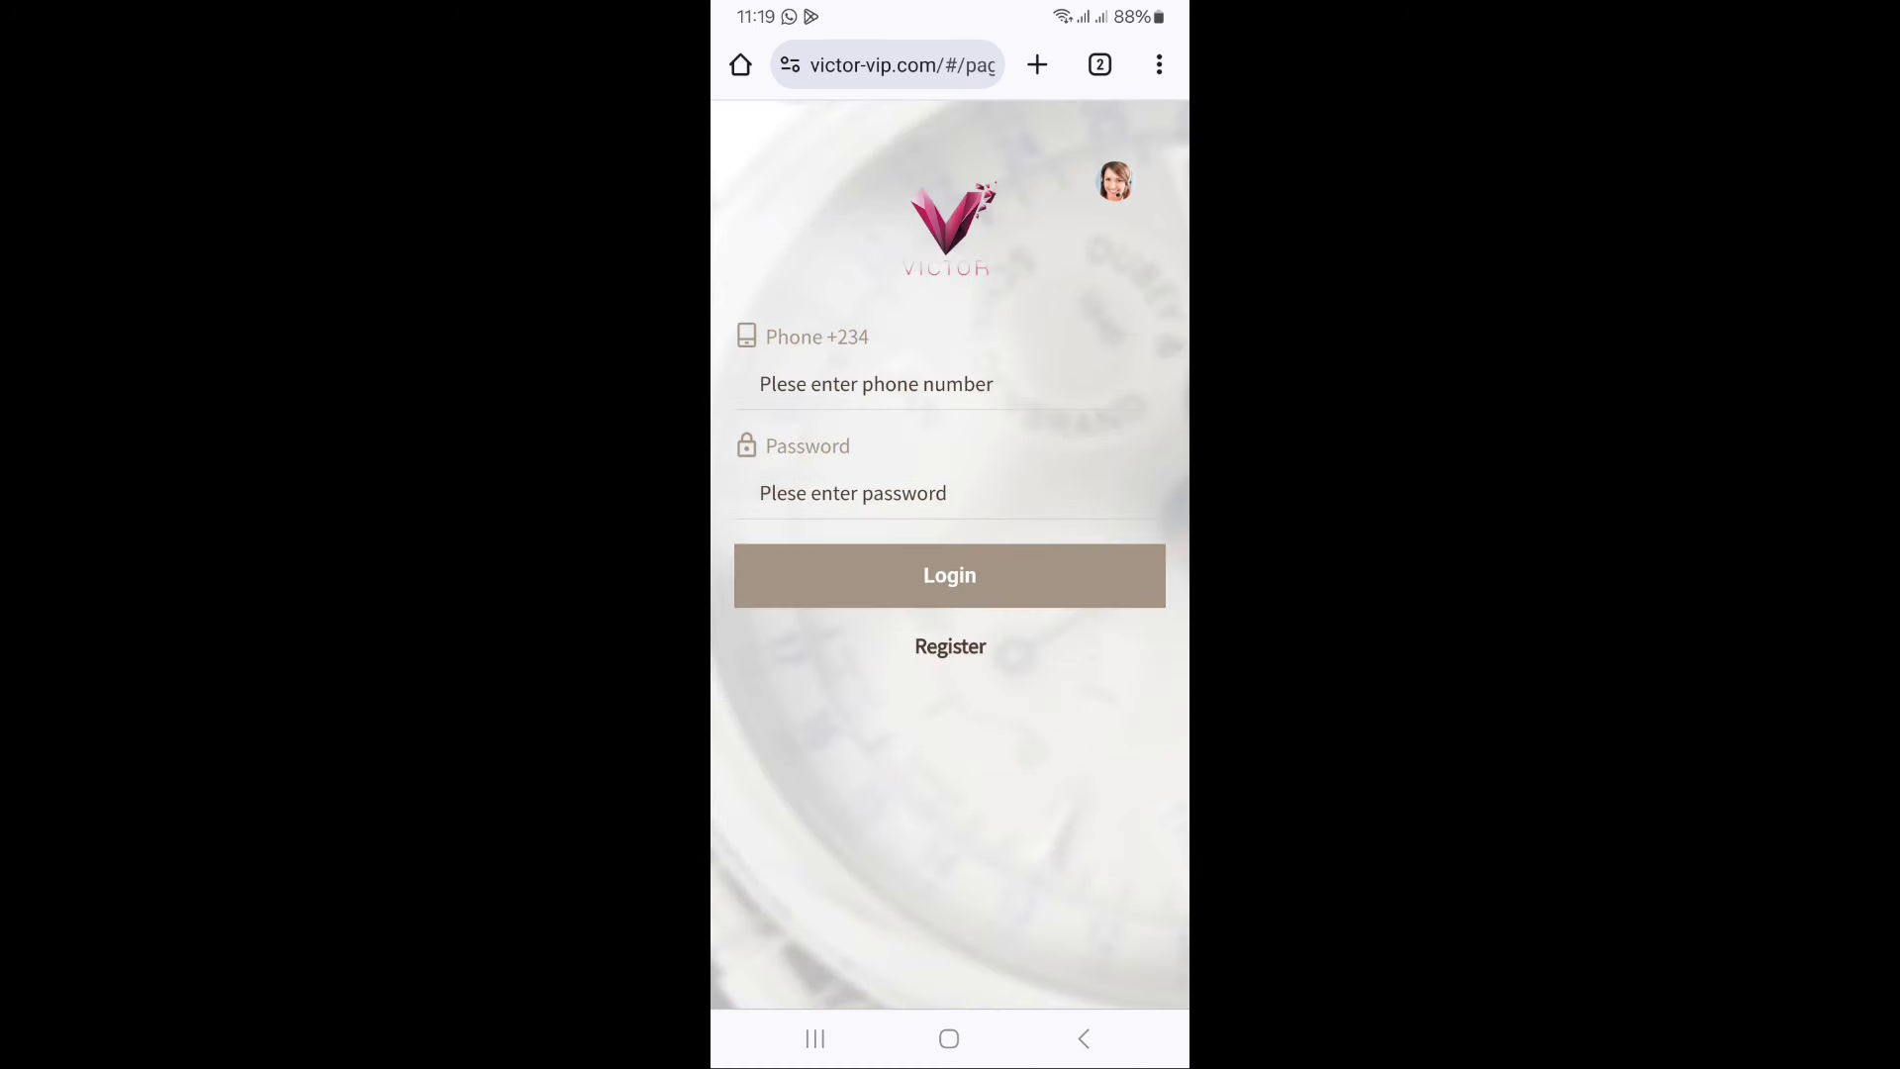
{"action": "left_click", "coordinate": [950, 384]}
{"action": "left_click", "coordinate": [1148, 968]}
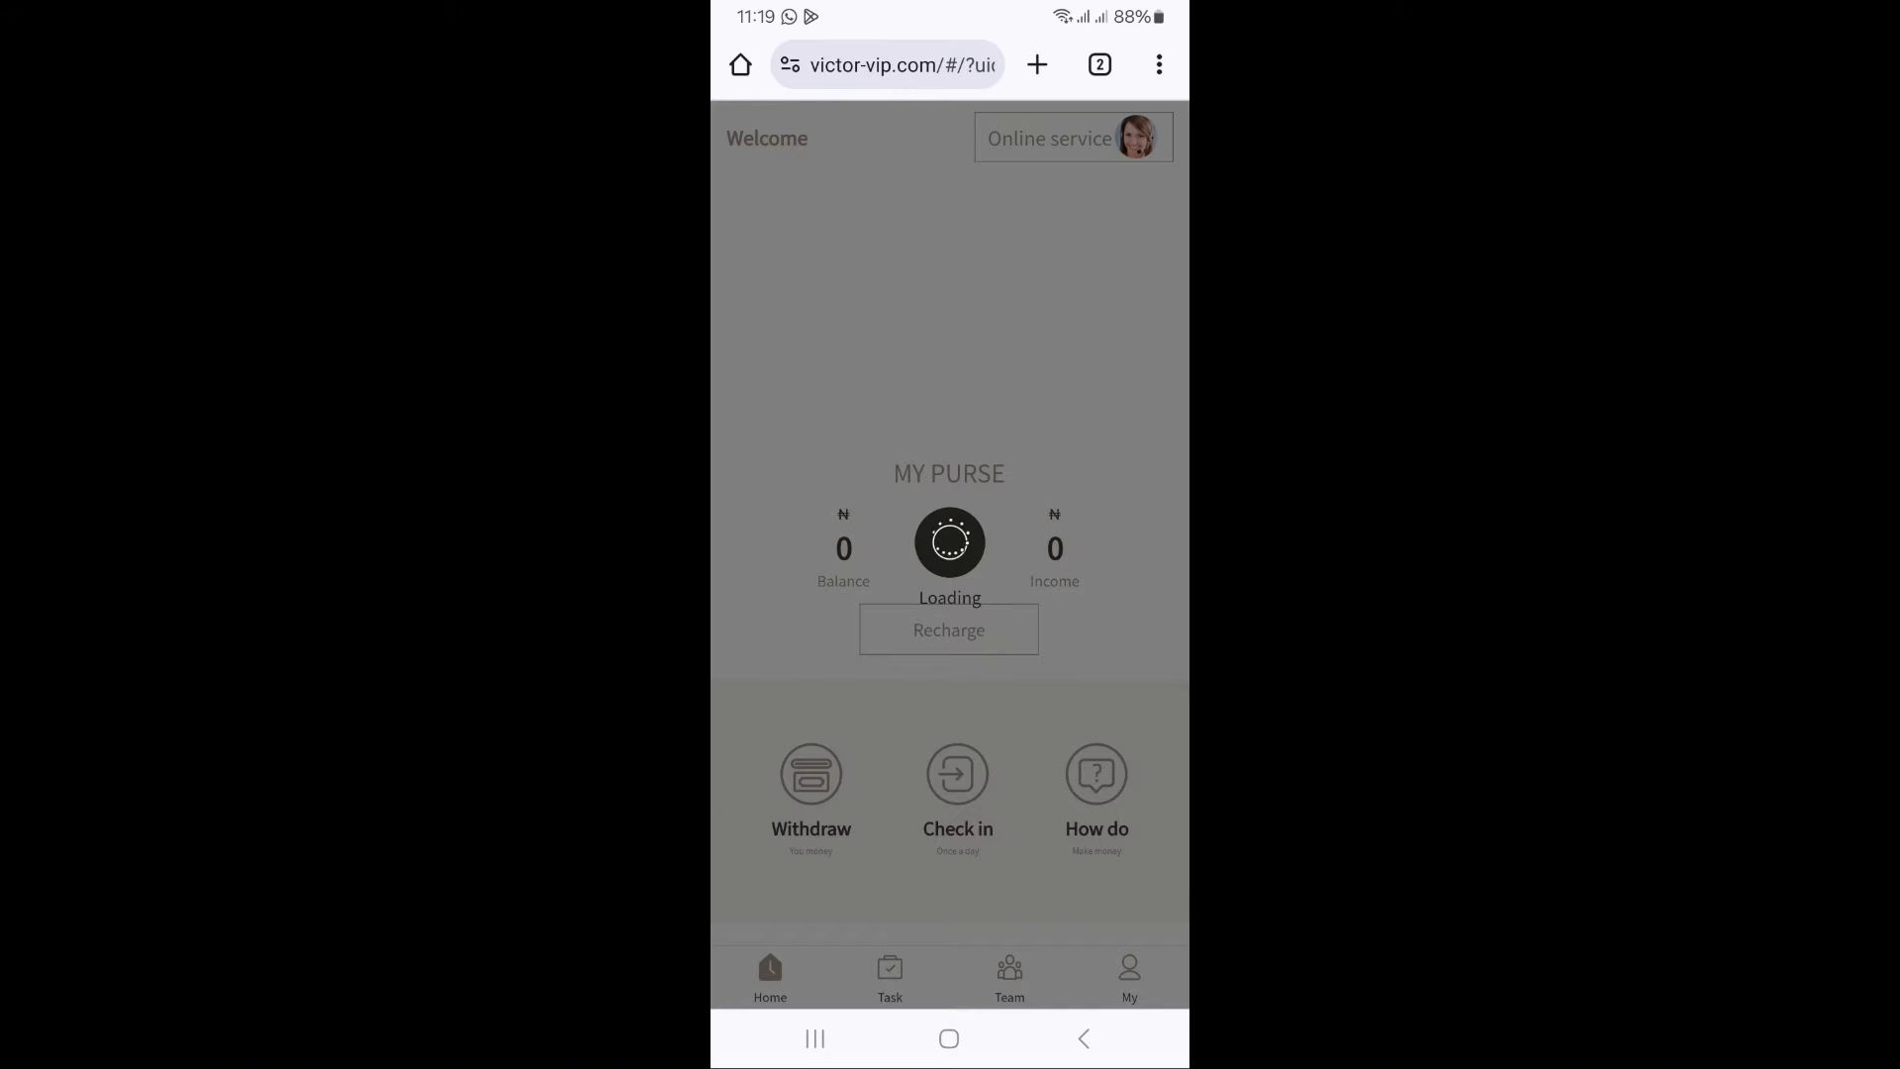
Close the notification and scroll to the Lv-1 free and Lv-2 ₦3000 watch plans
{"action": "left_click", "coordinate": [951, 826]}
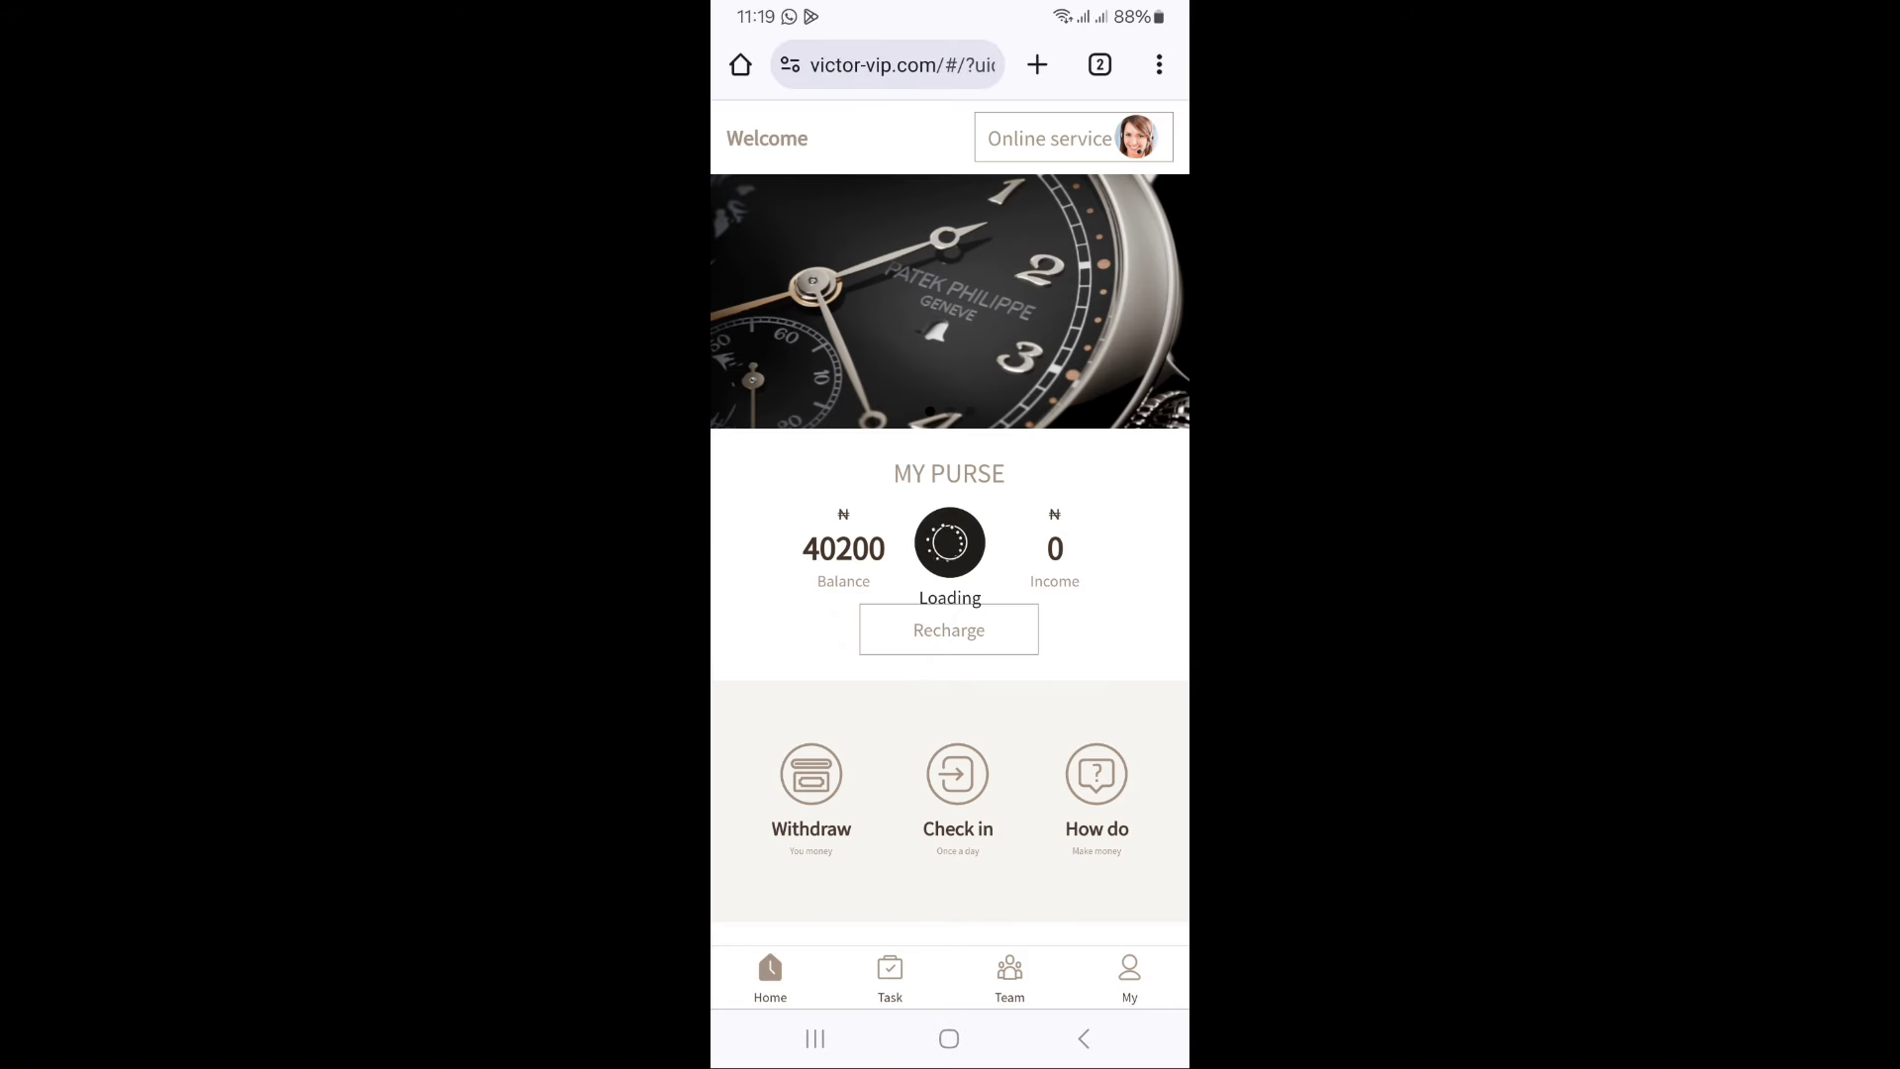
{"action": "scroll", "coordinate": [951, 594], "scroll_direction": "down", "scroll_amount": 3}
{"action": "scroll", "coordinate": [952, 595], "scroll_direction": "up", "scroll_amount": 3}
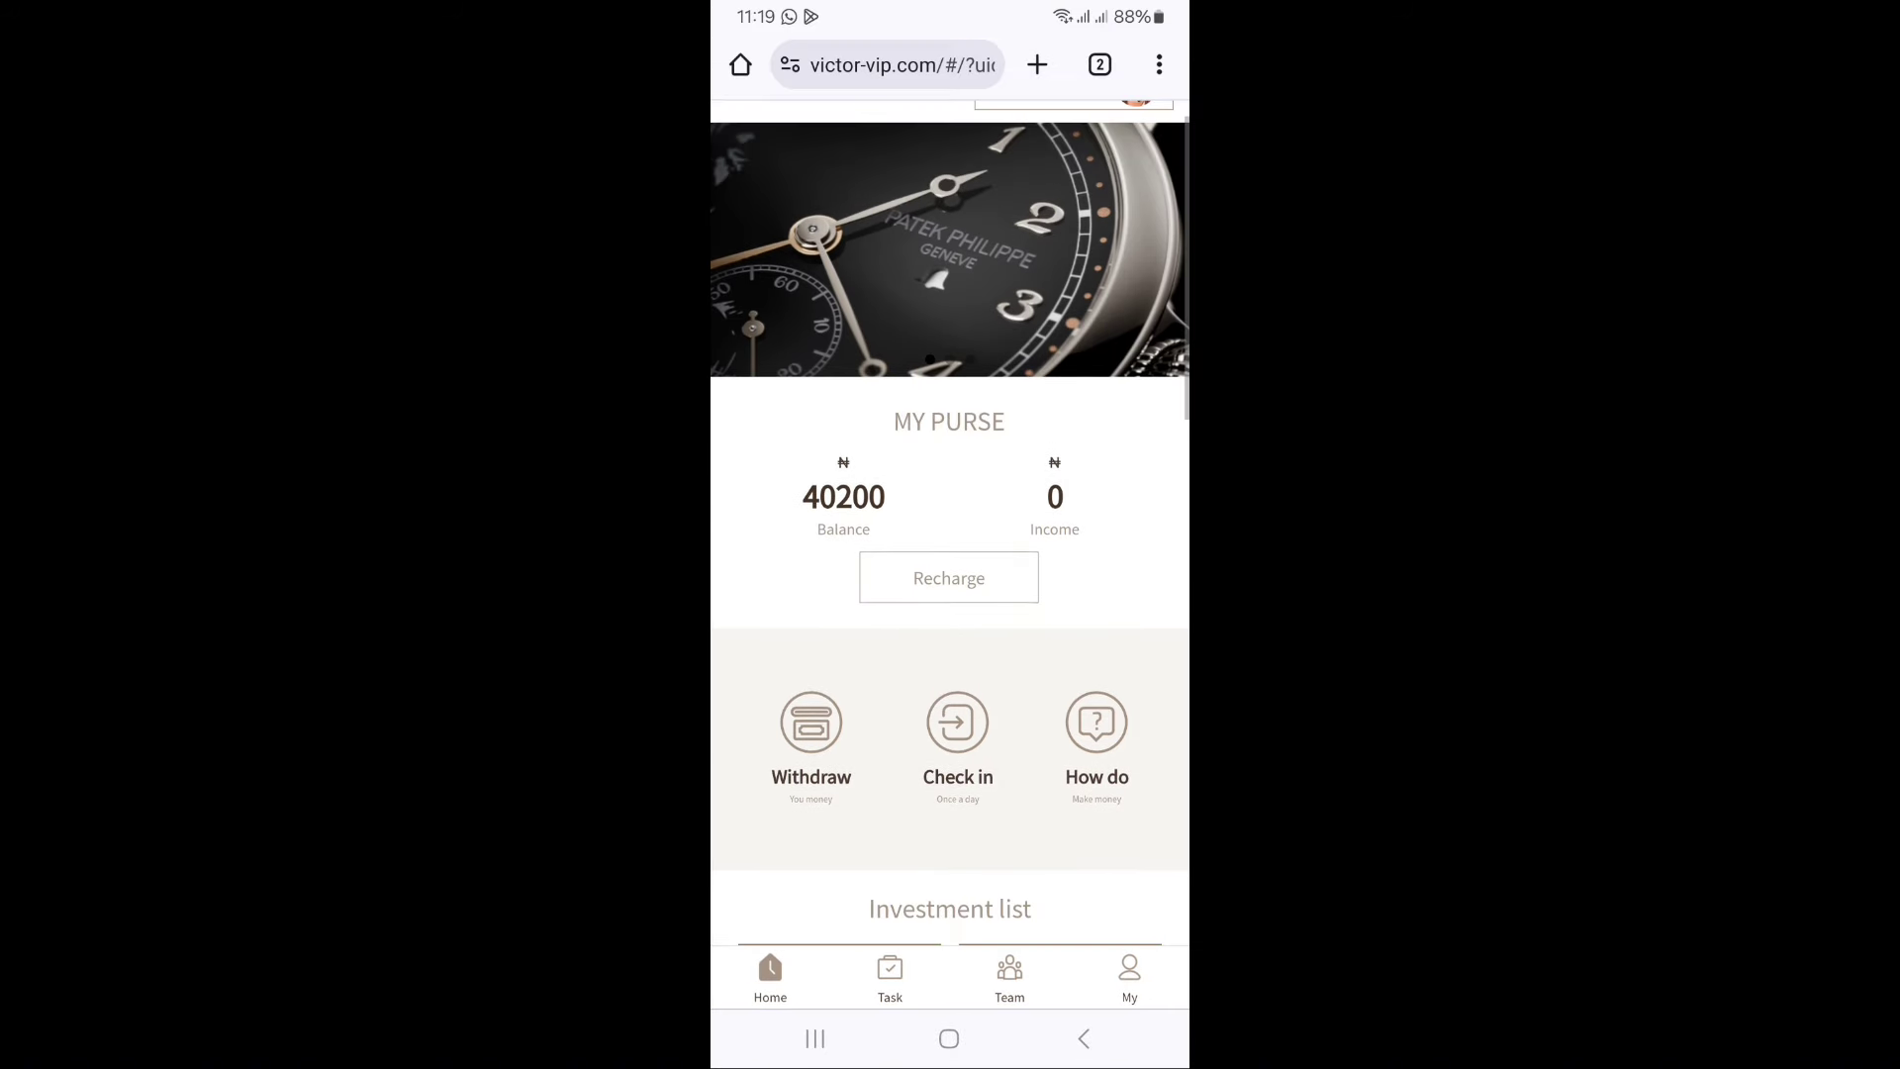
{"action": "scroll", "coordinate": [951, 594], "scroll_direction": "down", "scroll_amount": 3}
{"action": "scroll", "coordinate": [950, 594], "scroll_direction": "up", "scroll_amount": 4}
{"action": "left_click", "coordinate": [950, 629]}
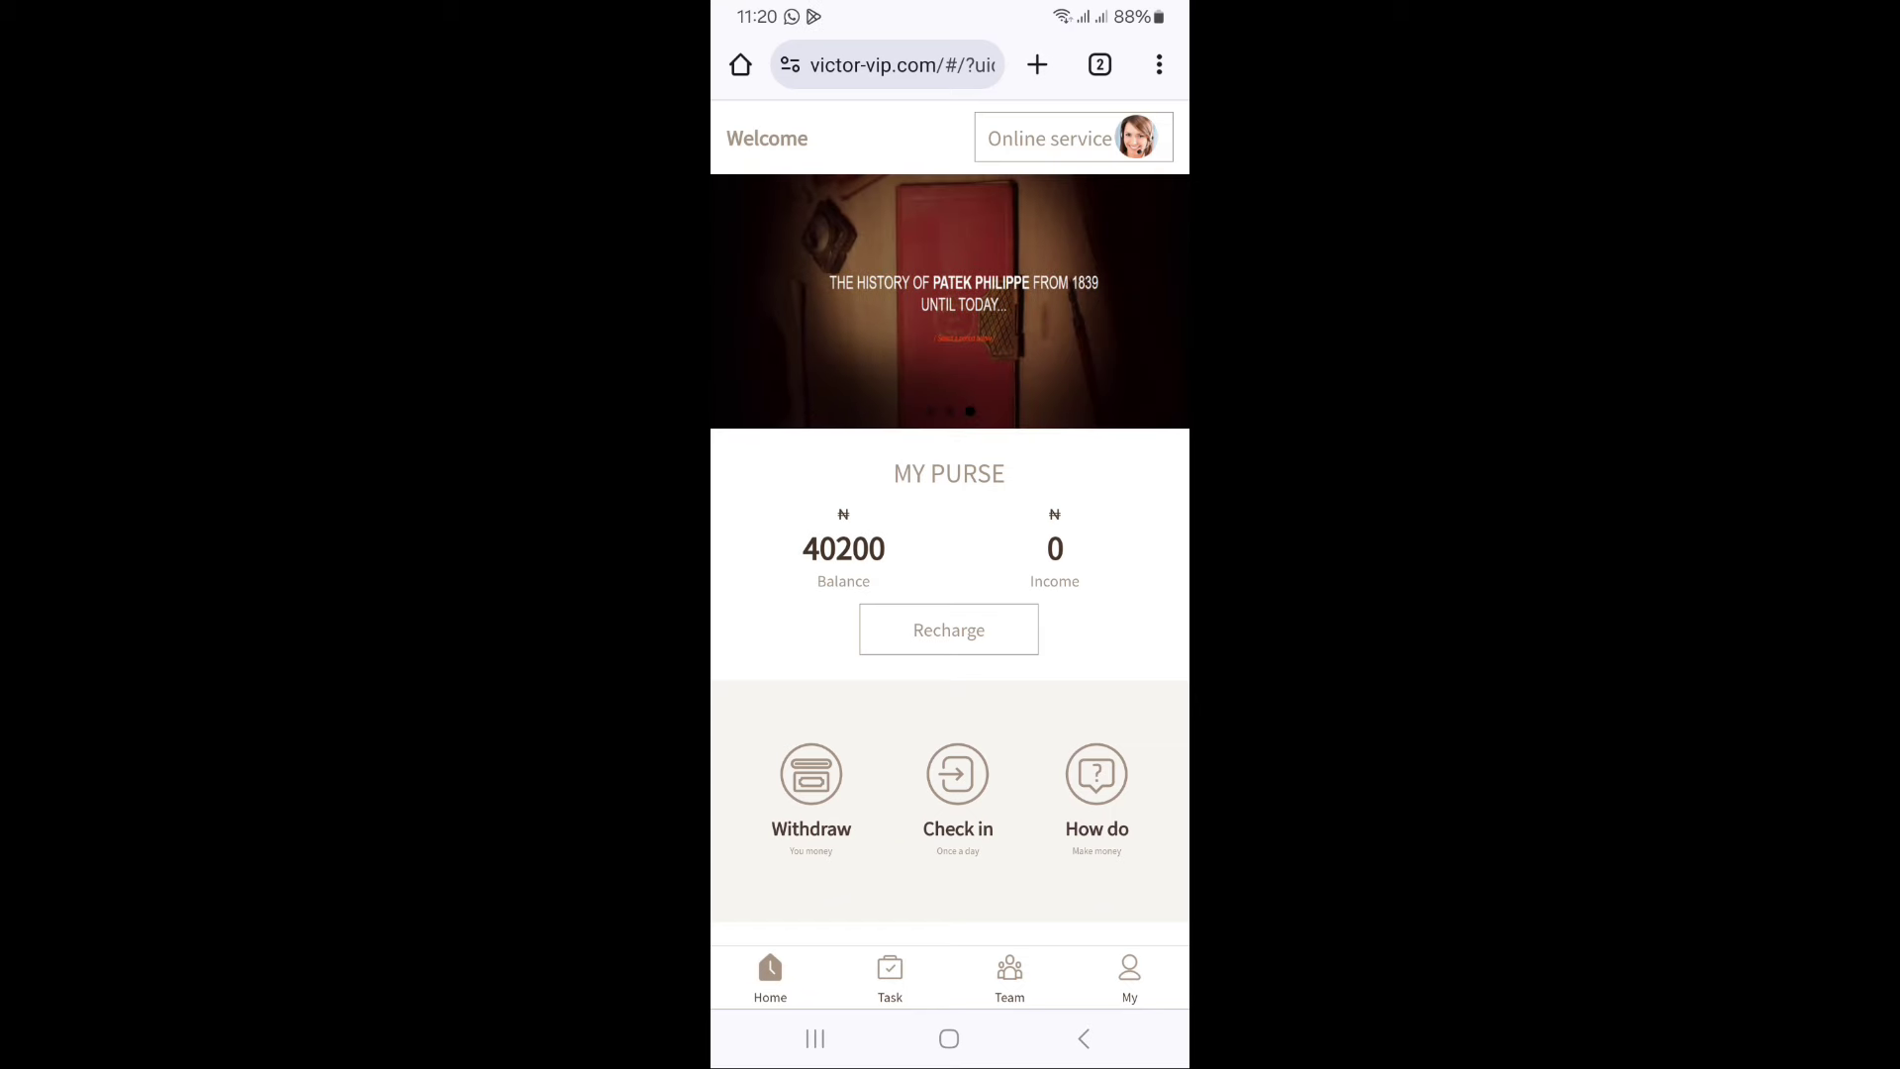
{"action": "scroll", "coordinate": [951, 593], "scroll_direction": "down", "scroll_amount": 2}
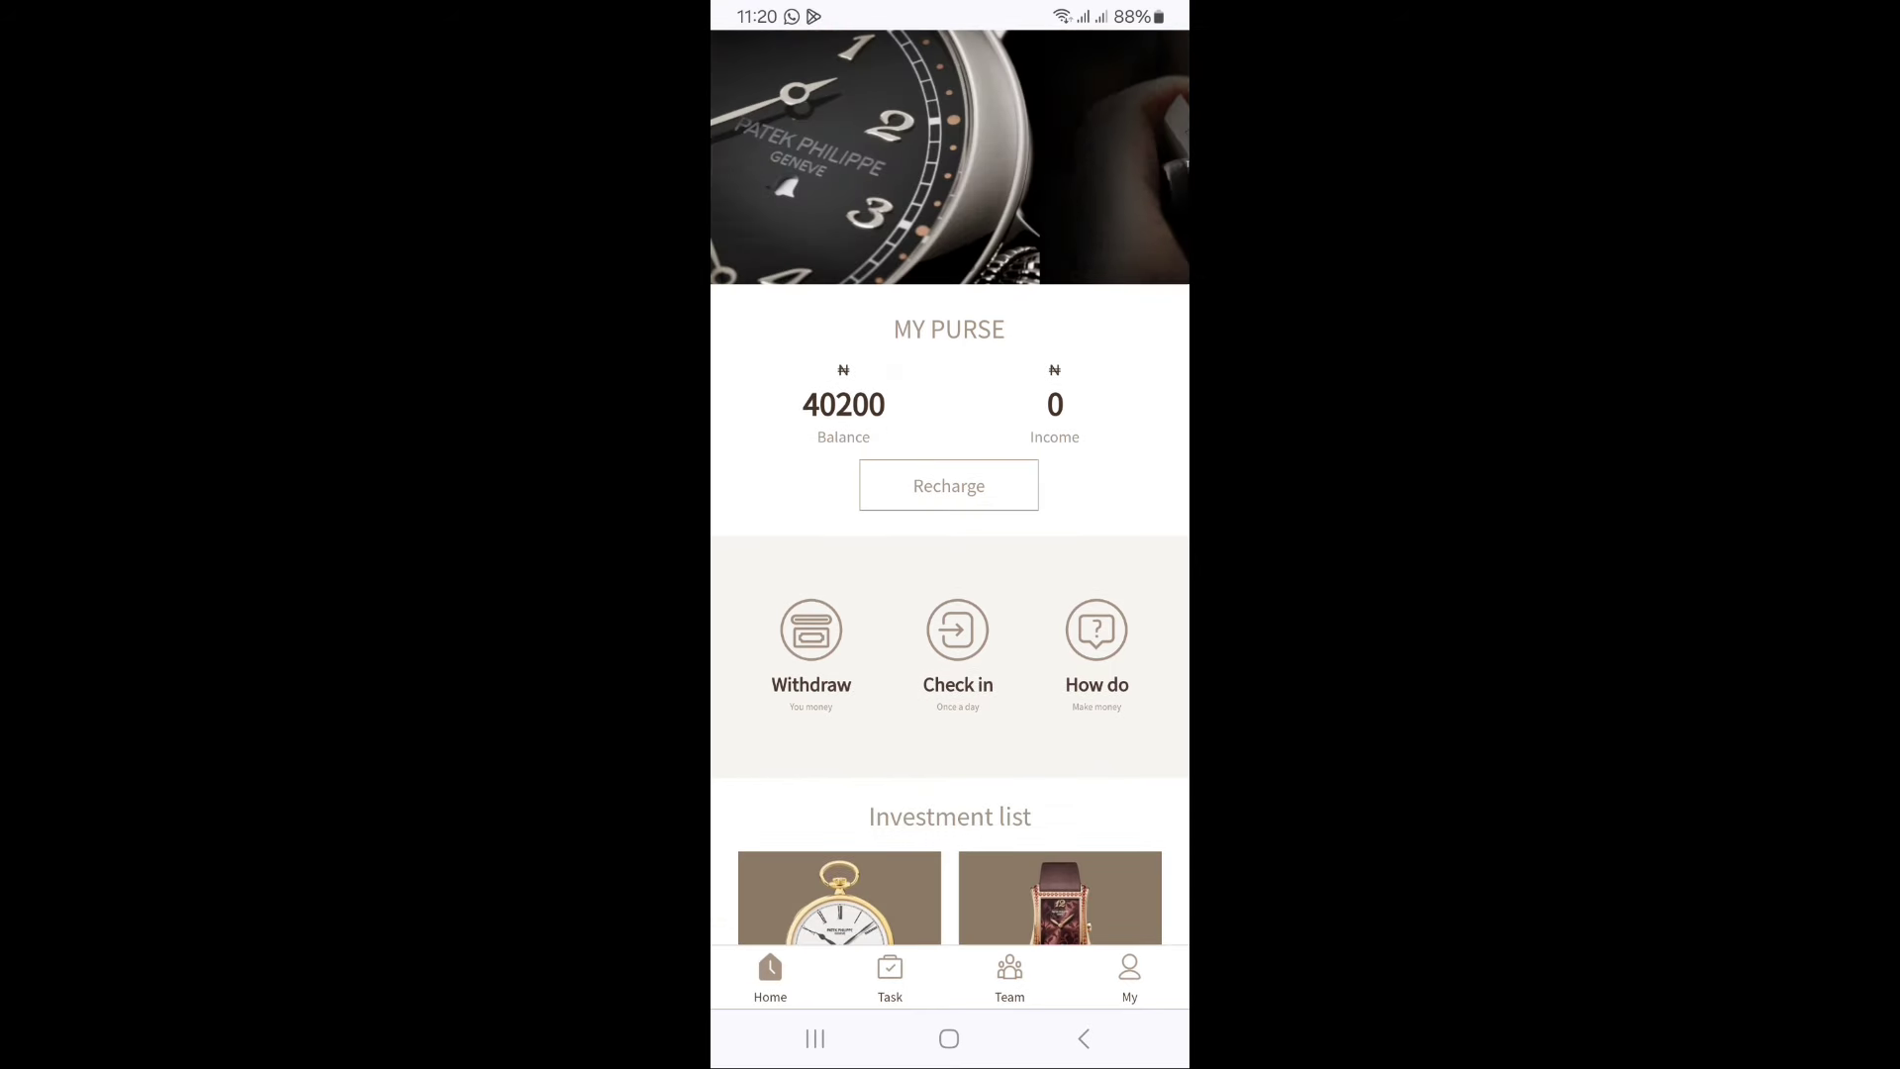
{"action": "scroll", "coordinate": [950, 595], "scroll_direction": "down", "scroll_amount": 3}
{"action": "scroll", "coordinate": [951, 595], "scroll_direction": "down", "scroll_amount": 3}
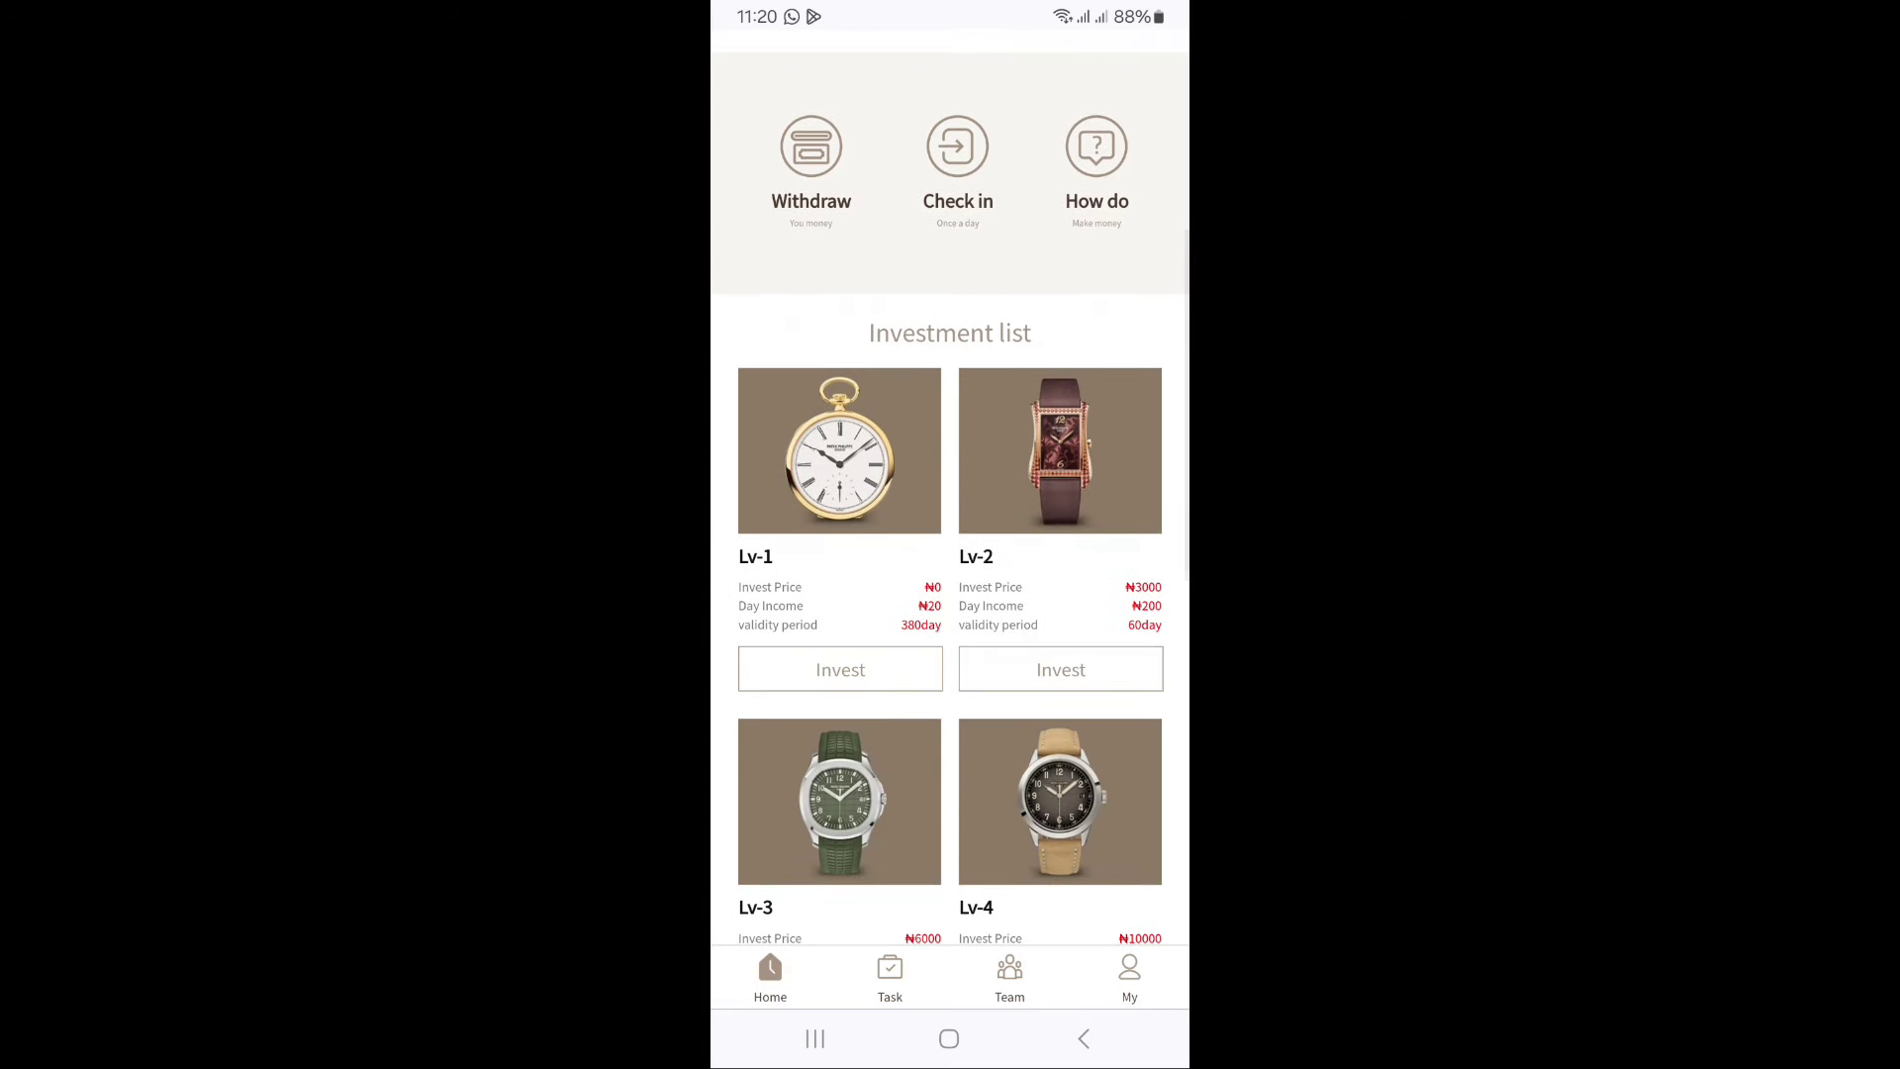
{"action": "scroll", "coordinate": [951, 594], "scroll_direction": "up", "scroll_amount": 1}
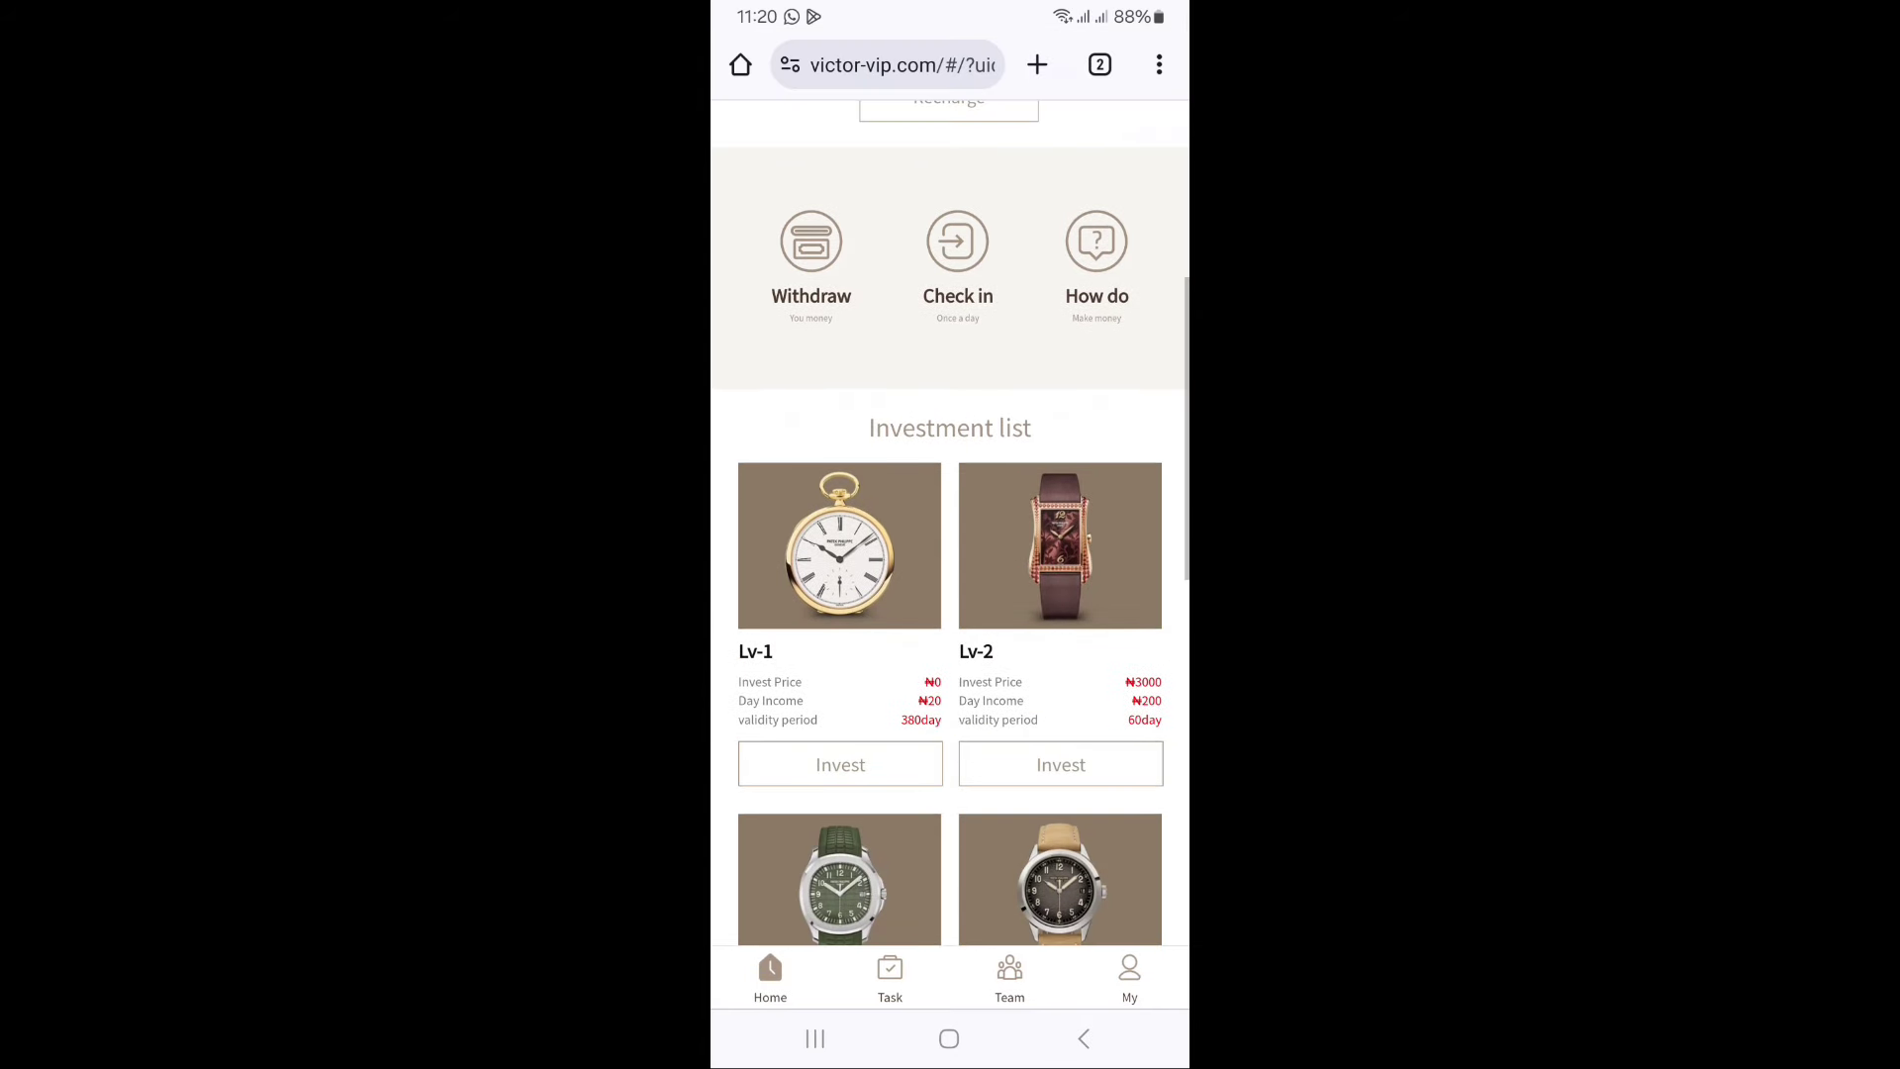
{"action": "scroll", "coordinate": [950, 594], "scroll_direction": "down", "scroll_amount": 2}
{"action": "scroll", "coordinate": [950, 594], "scroll_direction": "up", "scroll_amount": 1}
{"action": "scroll", "coordinate": [950, 594], "scroll_direction": "up", "scroll_amount": 2}
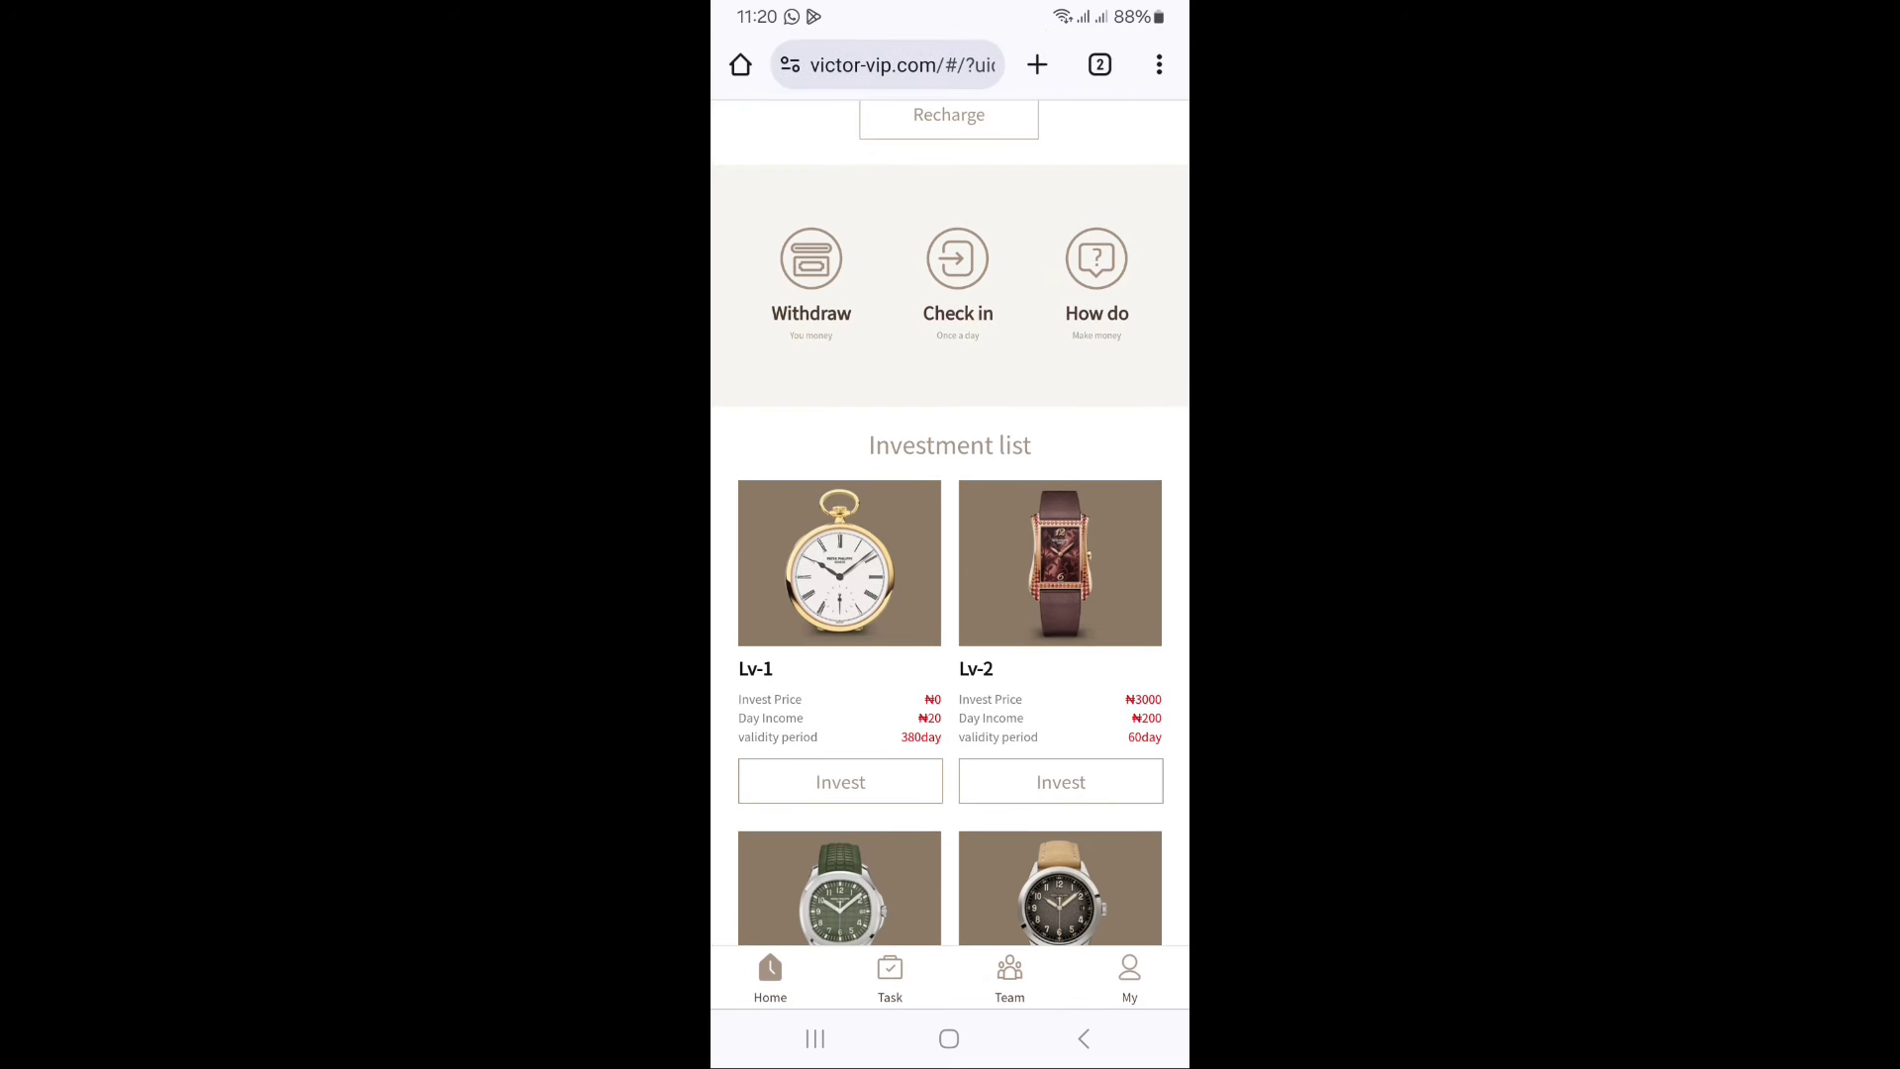
{"action": "scroll", "coordinate": [951, 593], "scroll_direction": "down", "scroll_amount": 1}
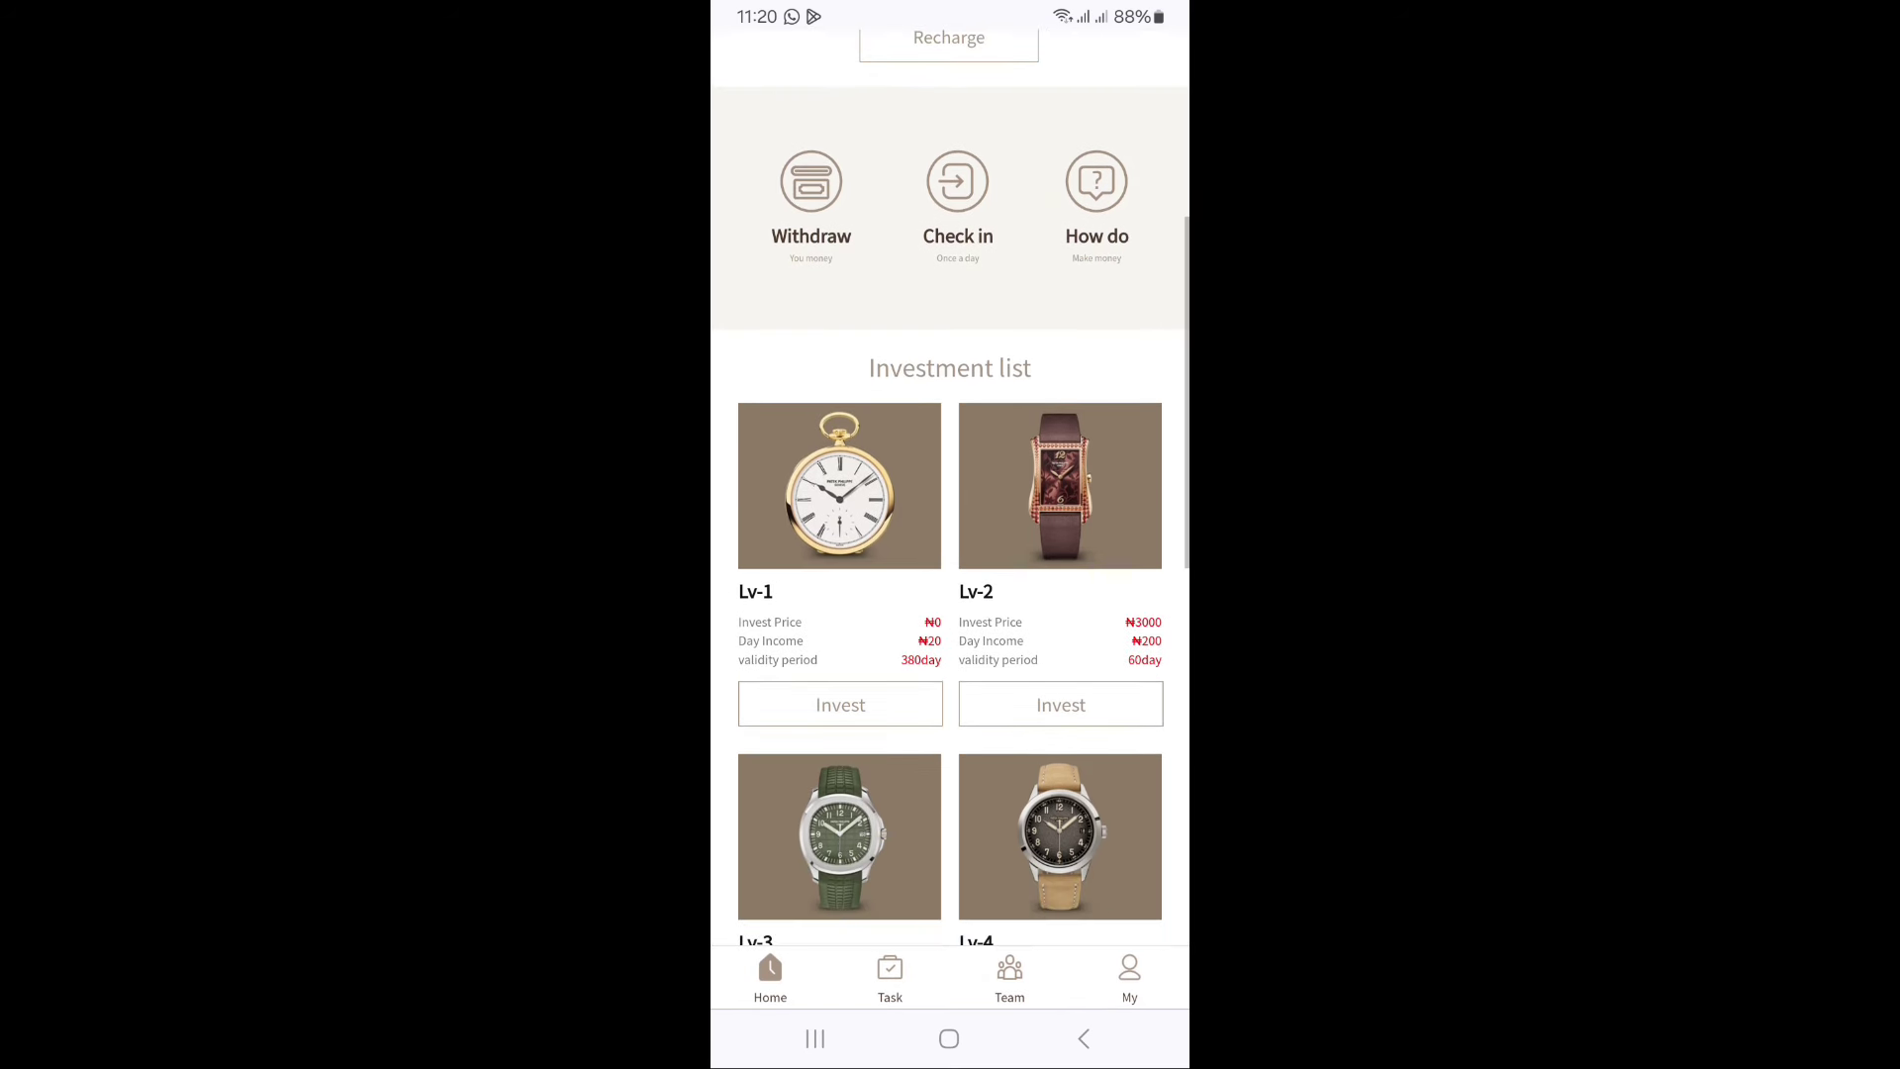
{"action": "scroll", "coordinate": [950, 594], "scroll_direction": "down", "scroll_amount": 1}
{"action": "scroll", "coordinate": [951, 594], "scroll_direction": "down", "scroll_amount": 1}
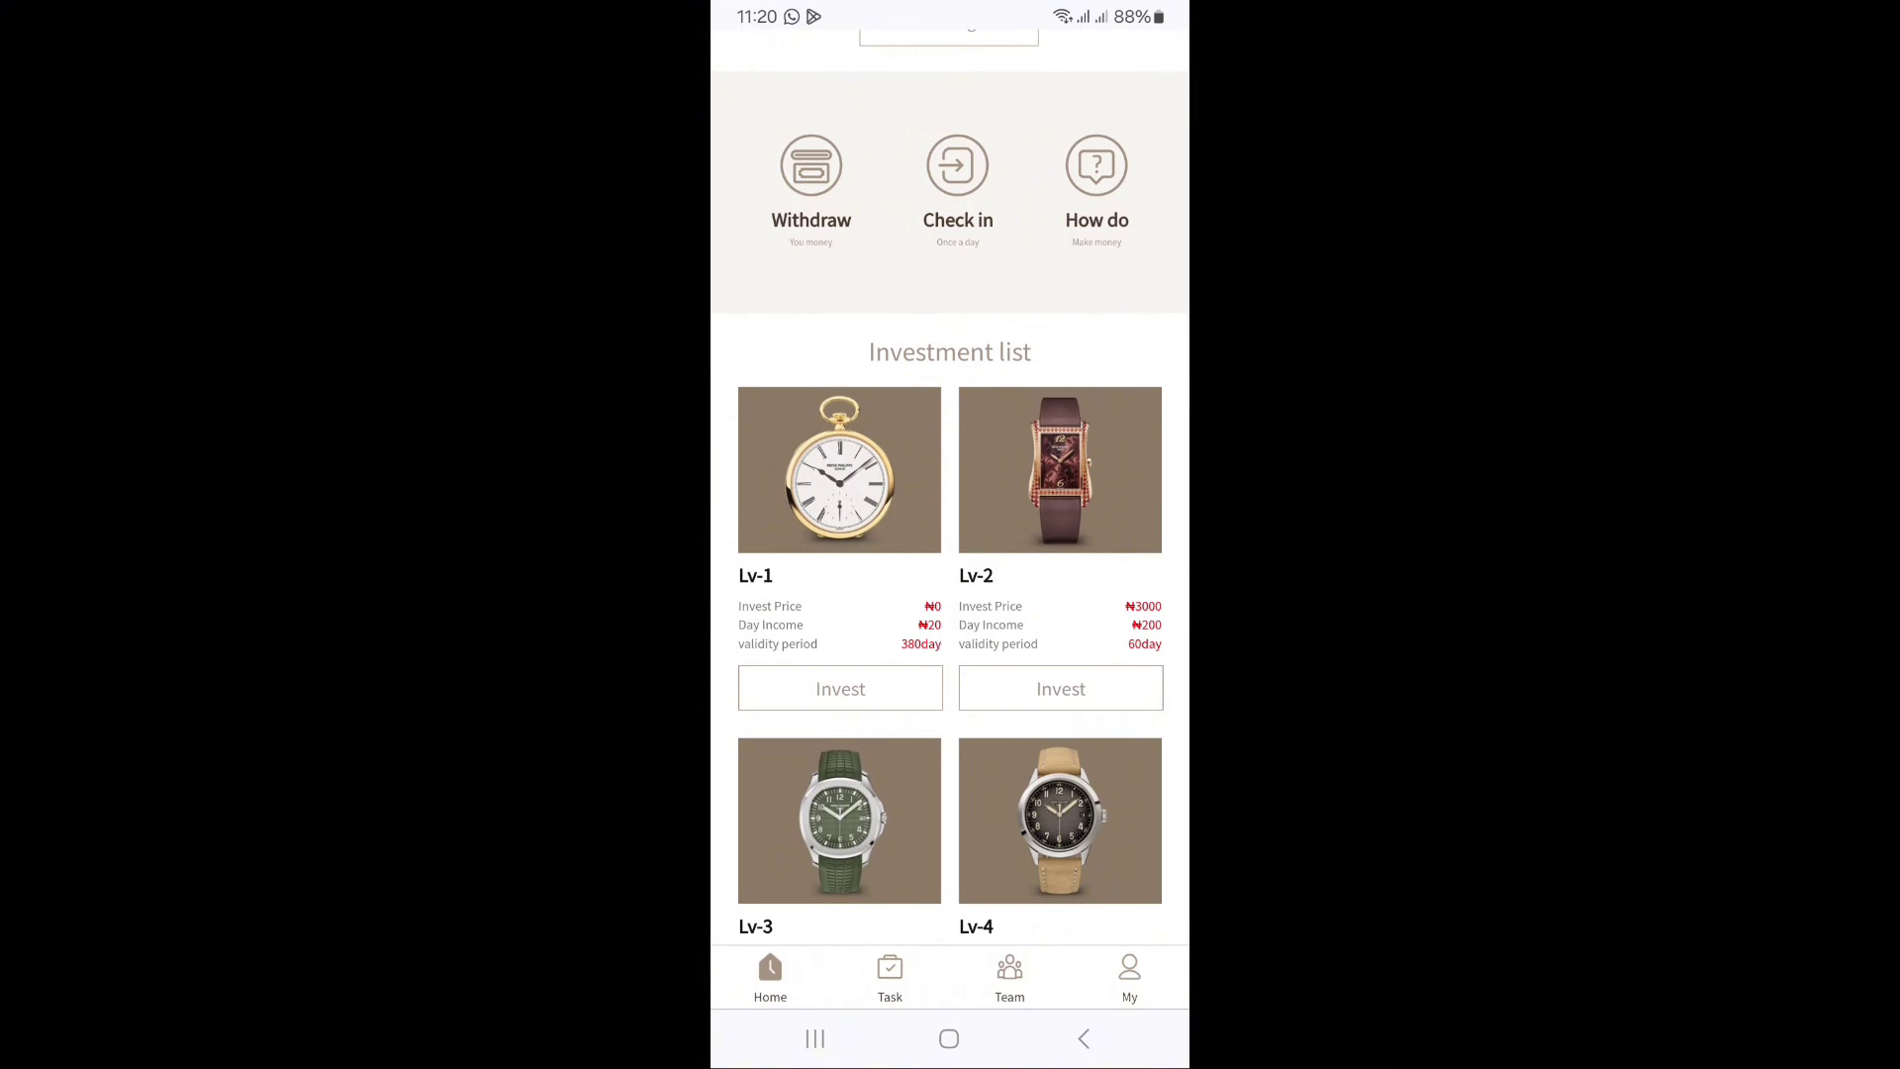
{"action": "scroll", "coordinate": [950, 595], "scroll_direction": "down", "scroll_amount": 1}
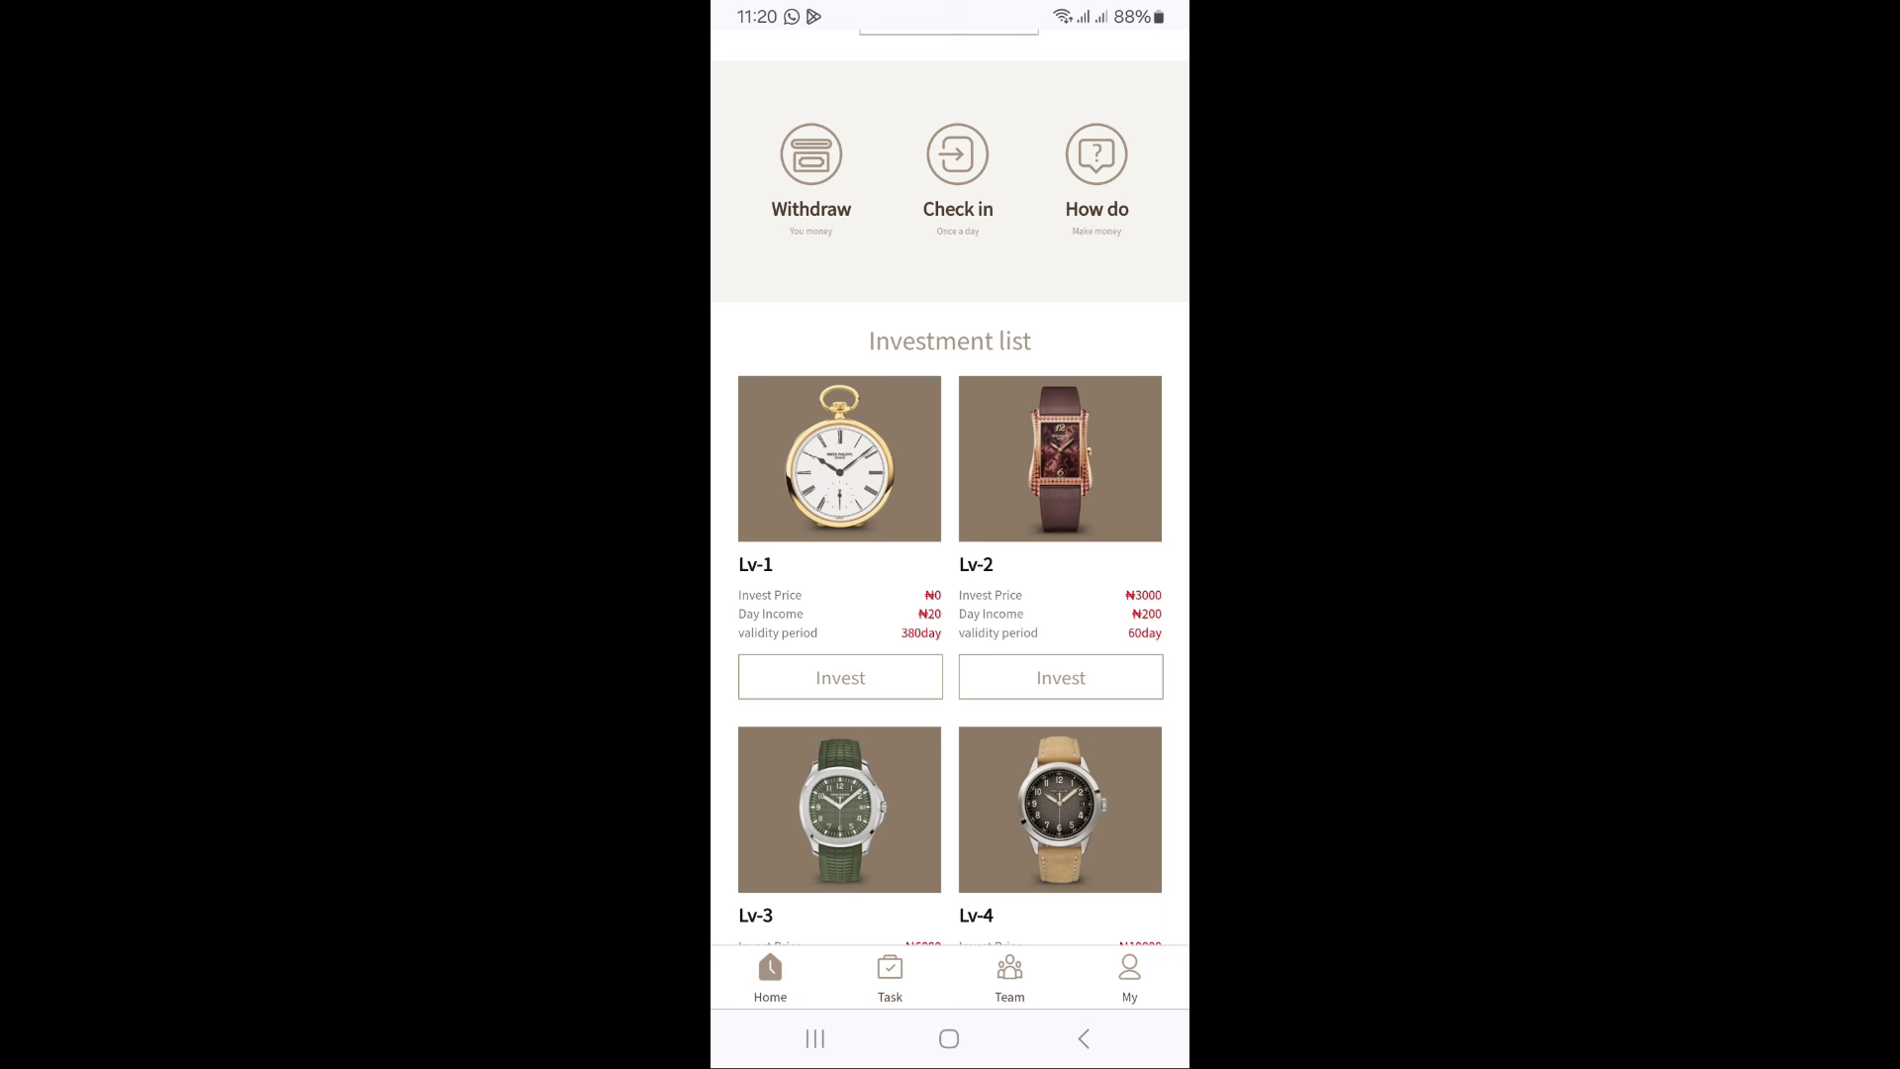
{"action": "scroll", "coordinate": [950, 594], "scroll_direction": "down", "scroll_amount": 2}
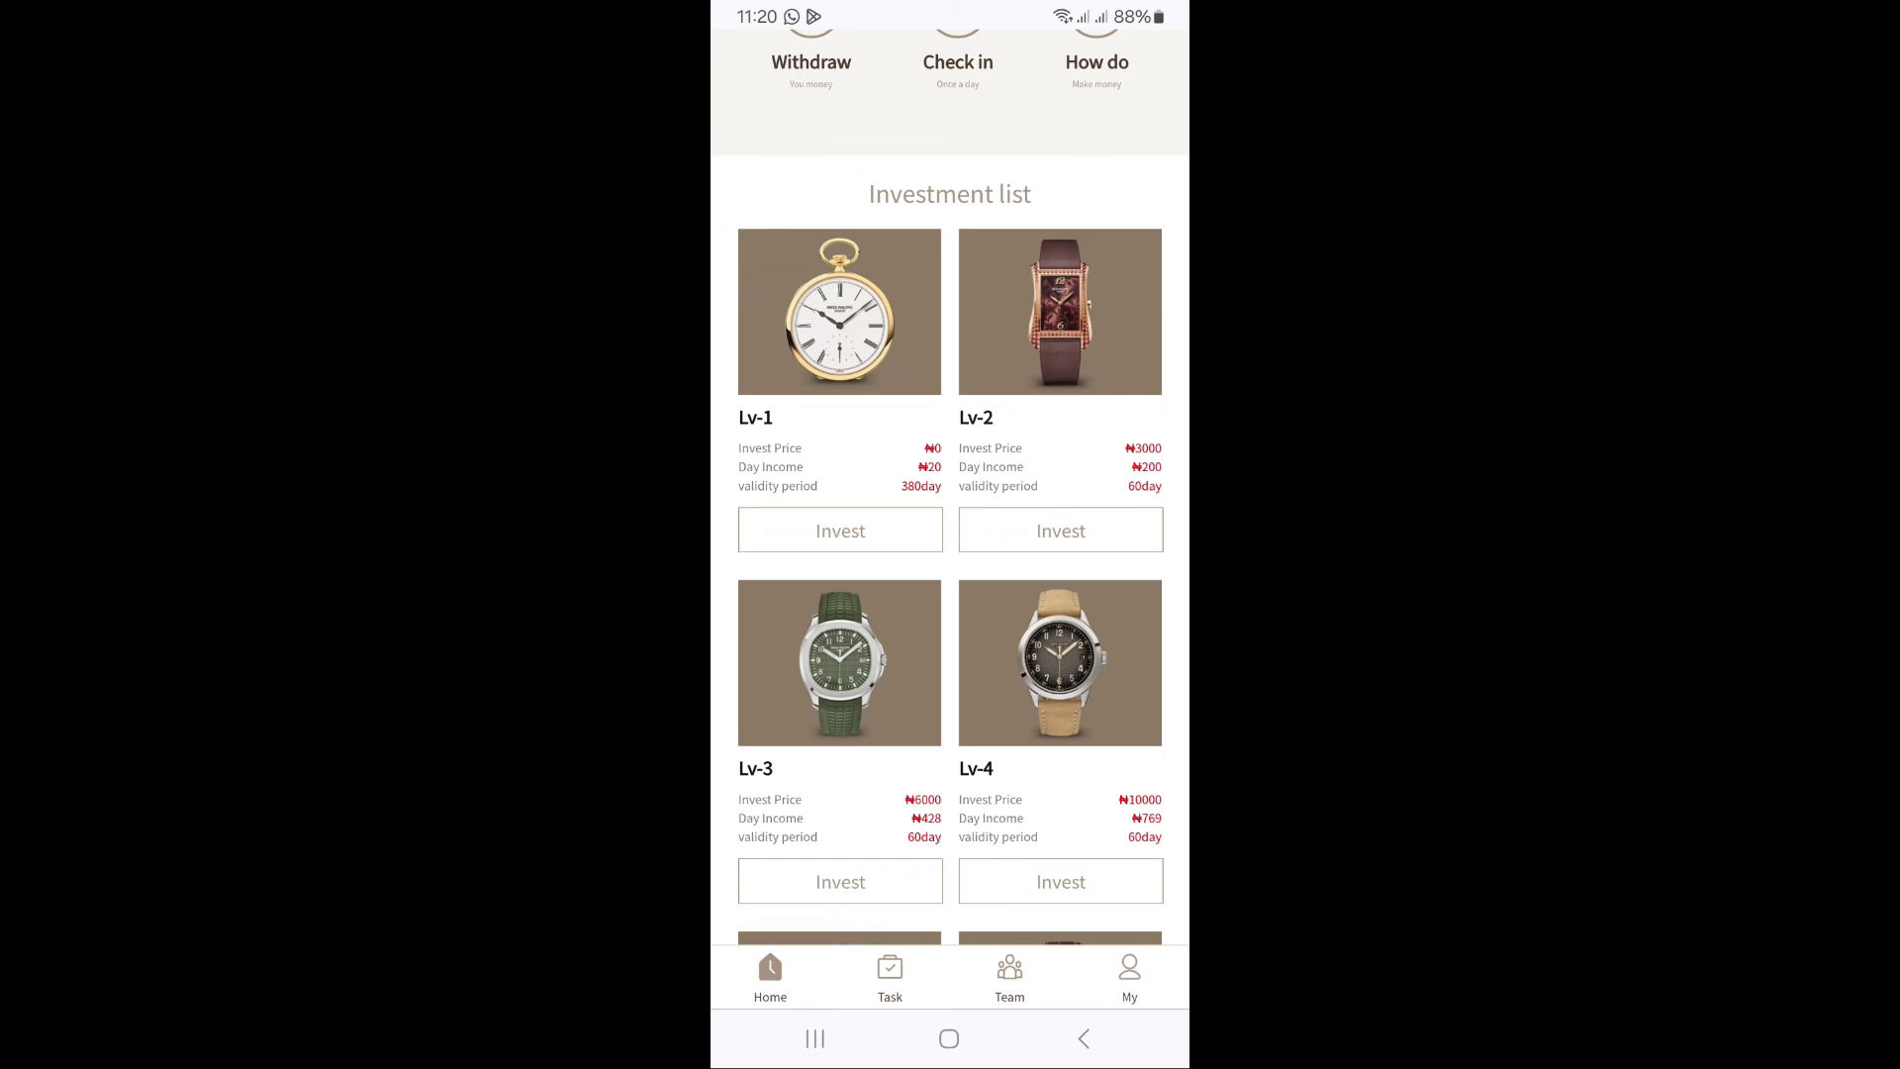
{"action": "scroll", "coordinate": [950, 594], "scroll_direction": "up", "scroll_amount": 3}
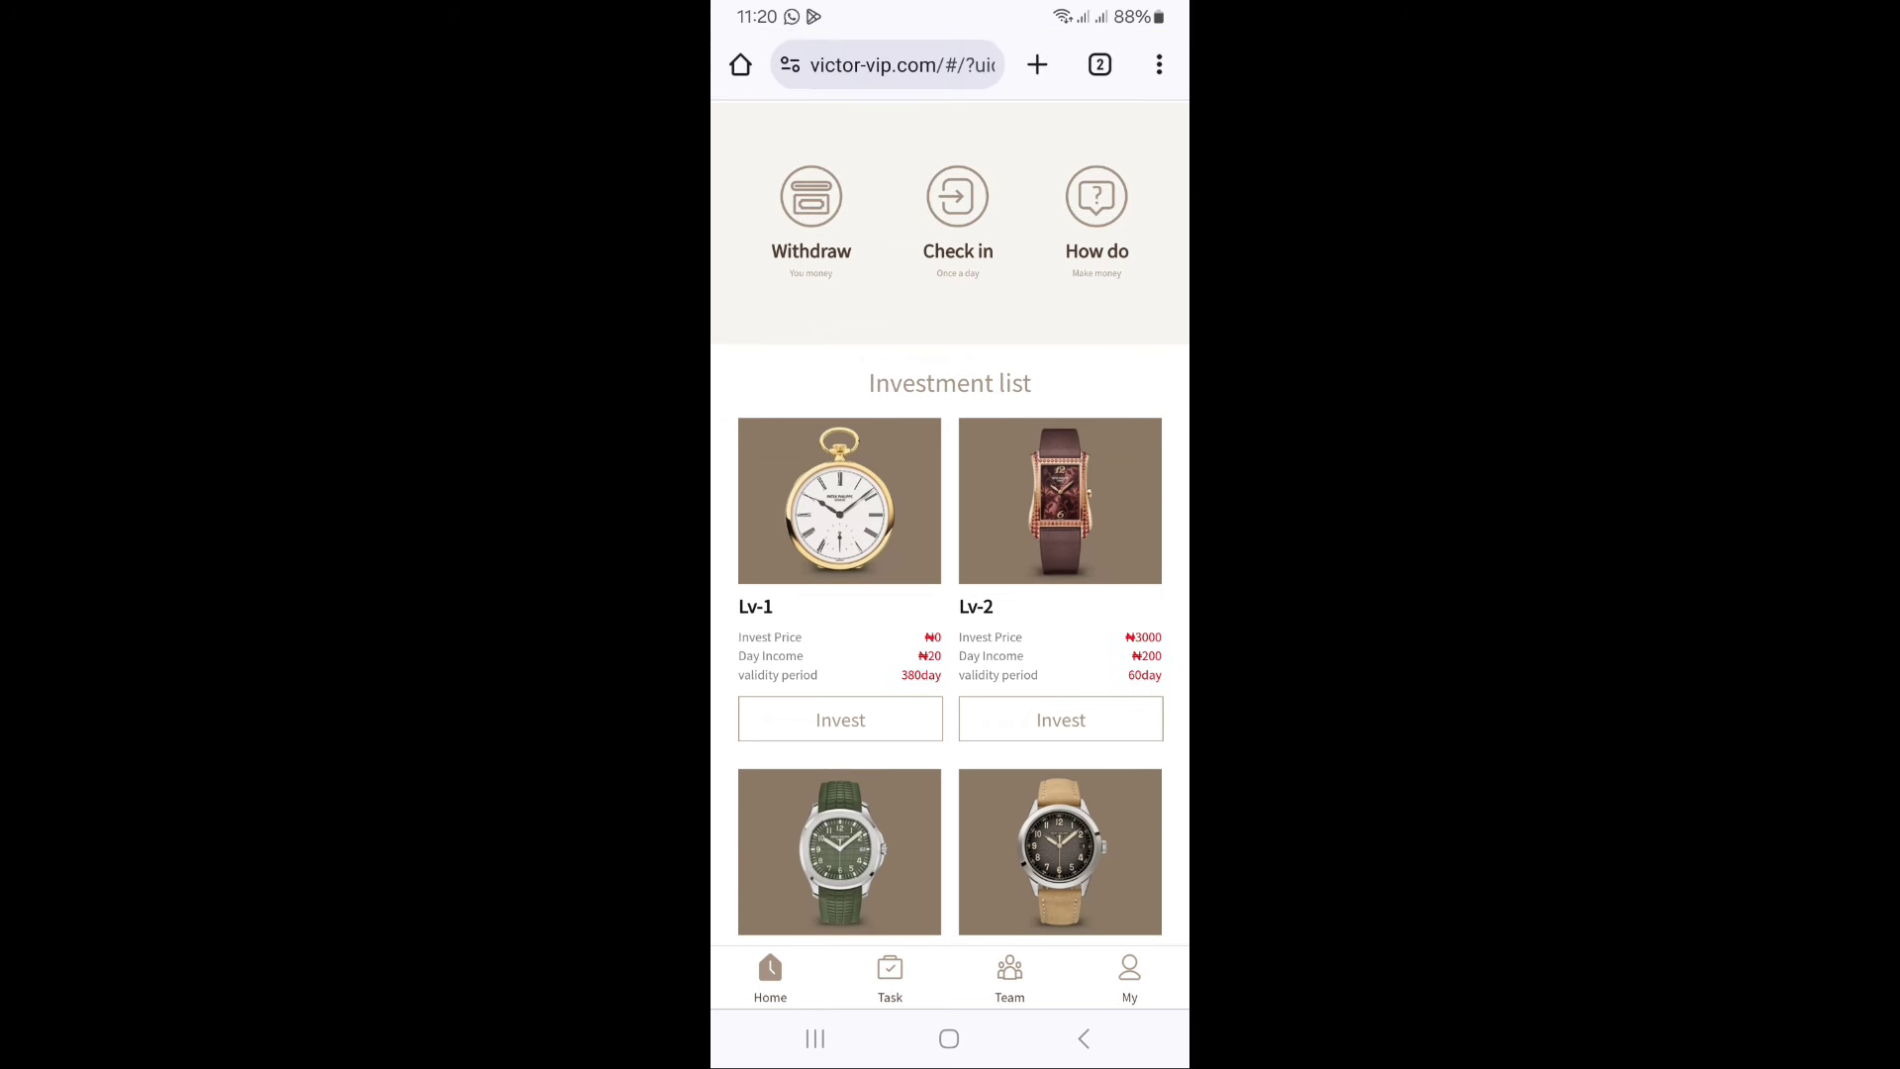
{"action": "scroll", "coordinate": [950, 595], "scroll_direction": "down", "scroll_amount": 2}
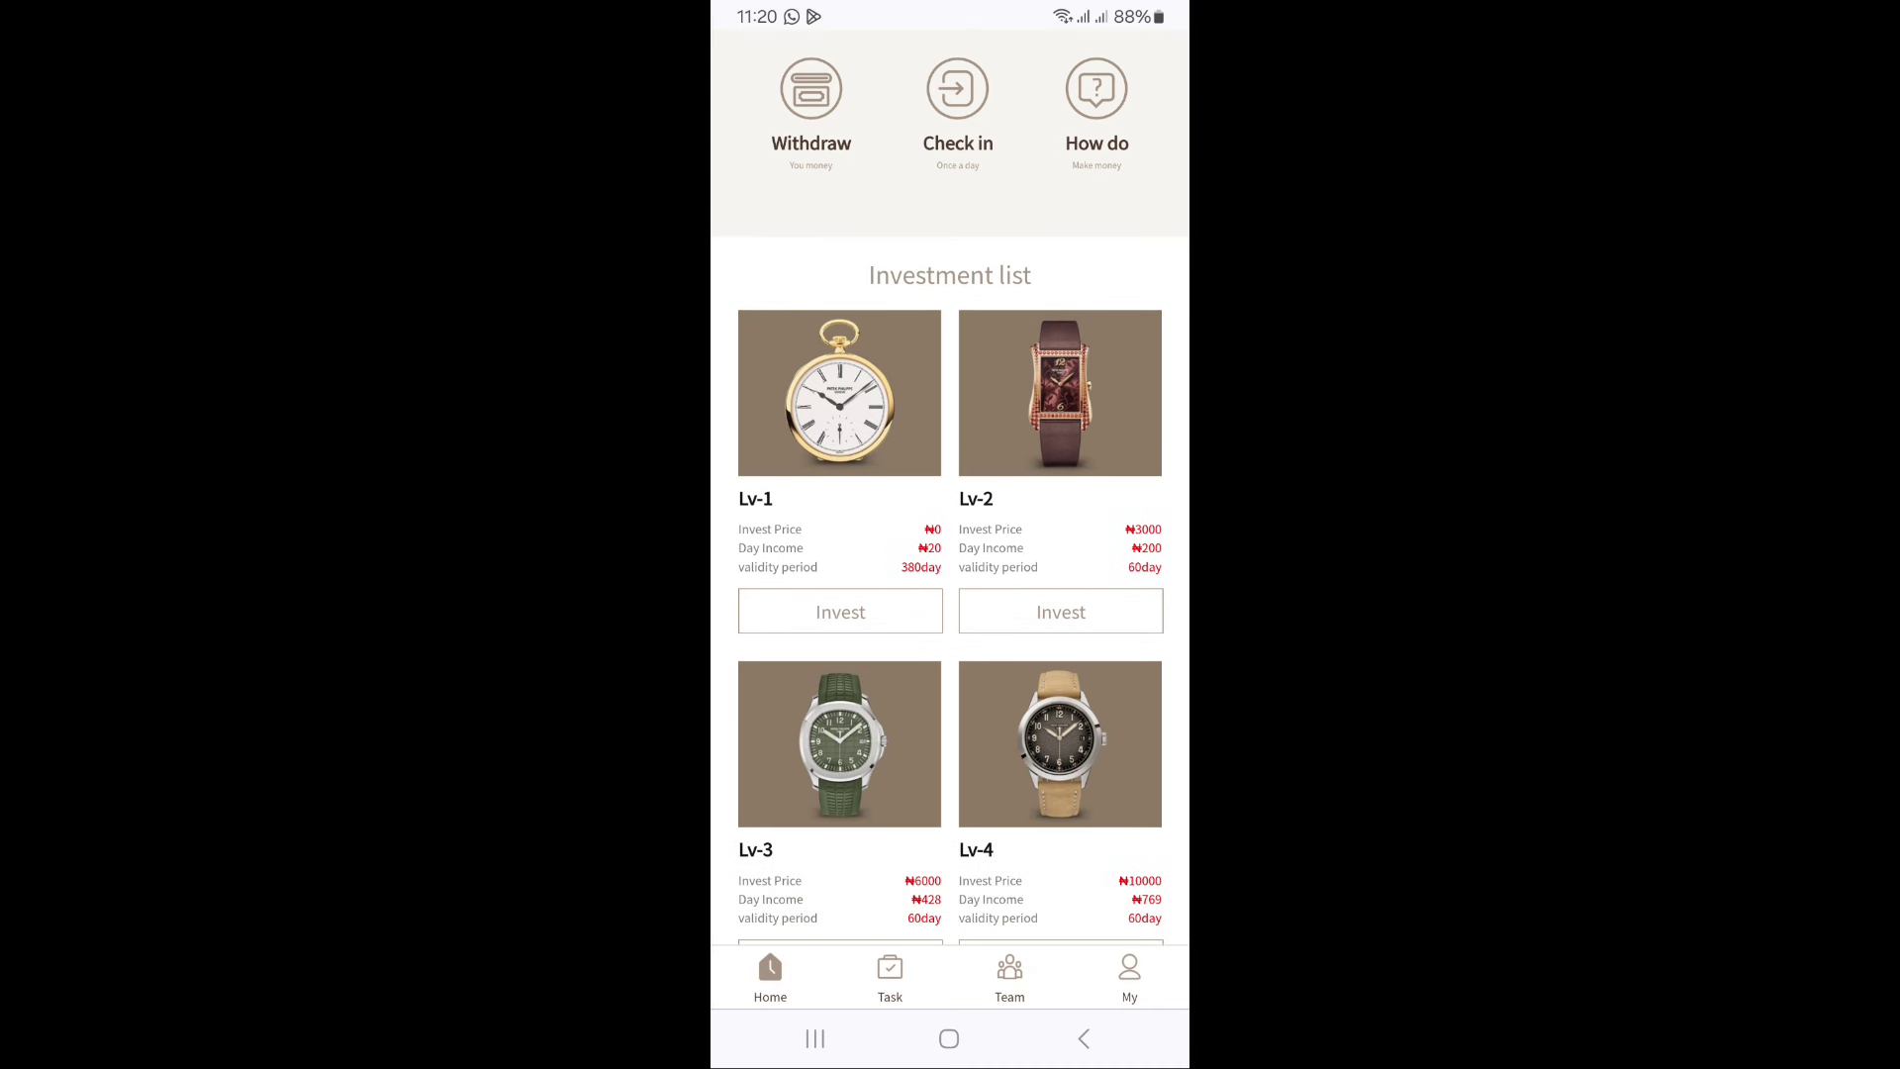
{"action": "scroll", "coordinate": [951, 595], "scroll_direction": "down", "scroll_amount": 1}
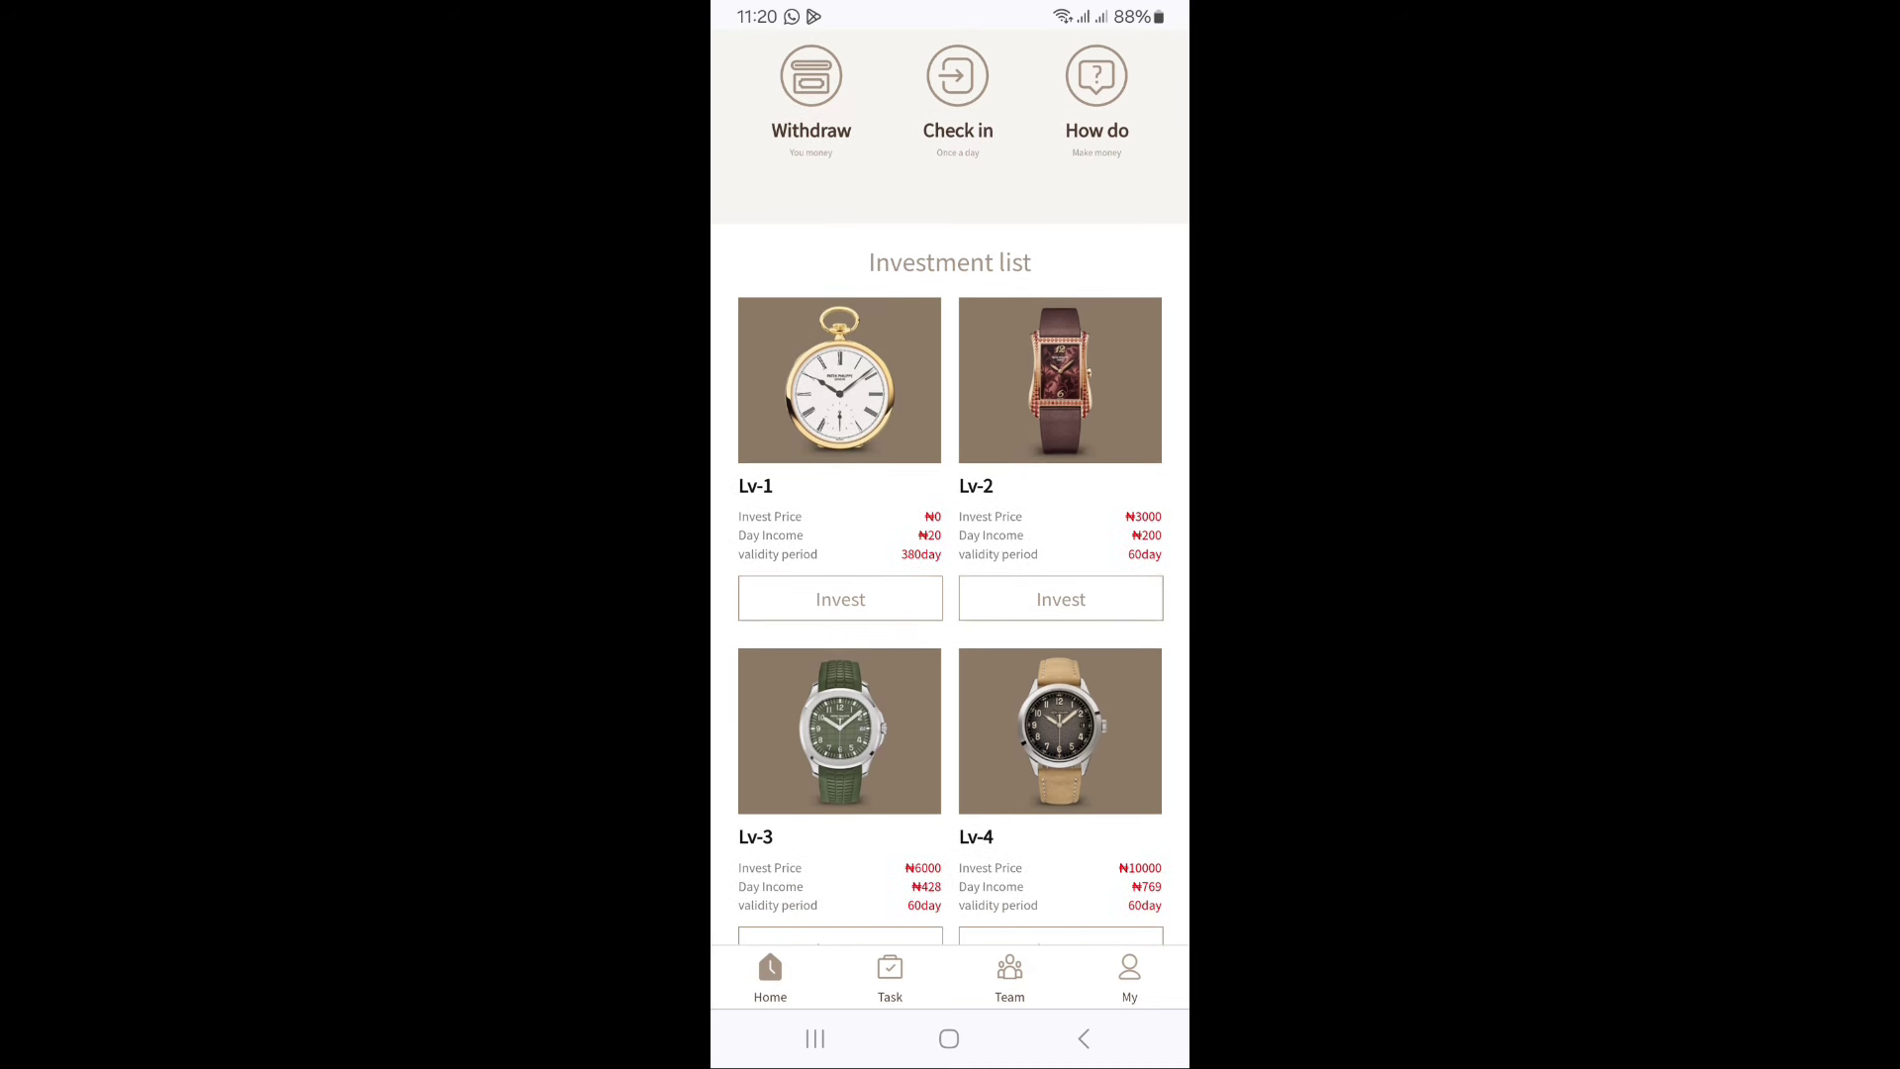
{"action": "scroll", "coordinate": [951, 595], "scroll_direction": "down", "scroll_amount": 3}
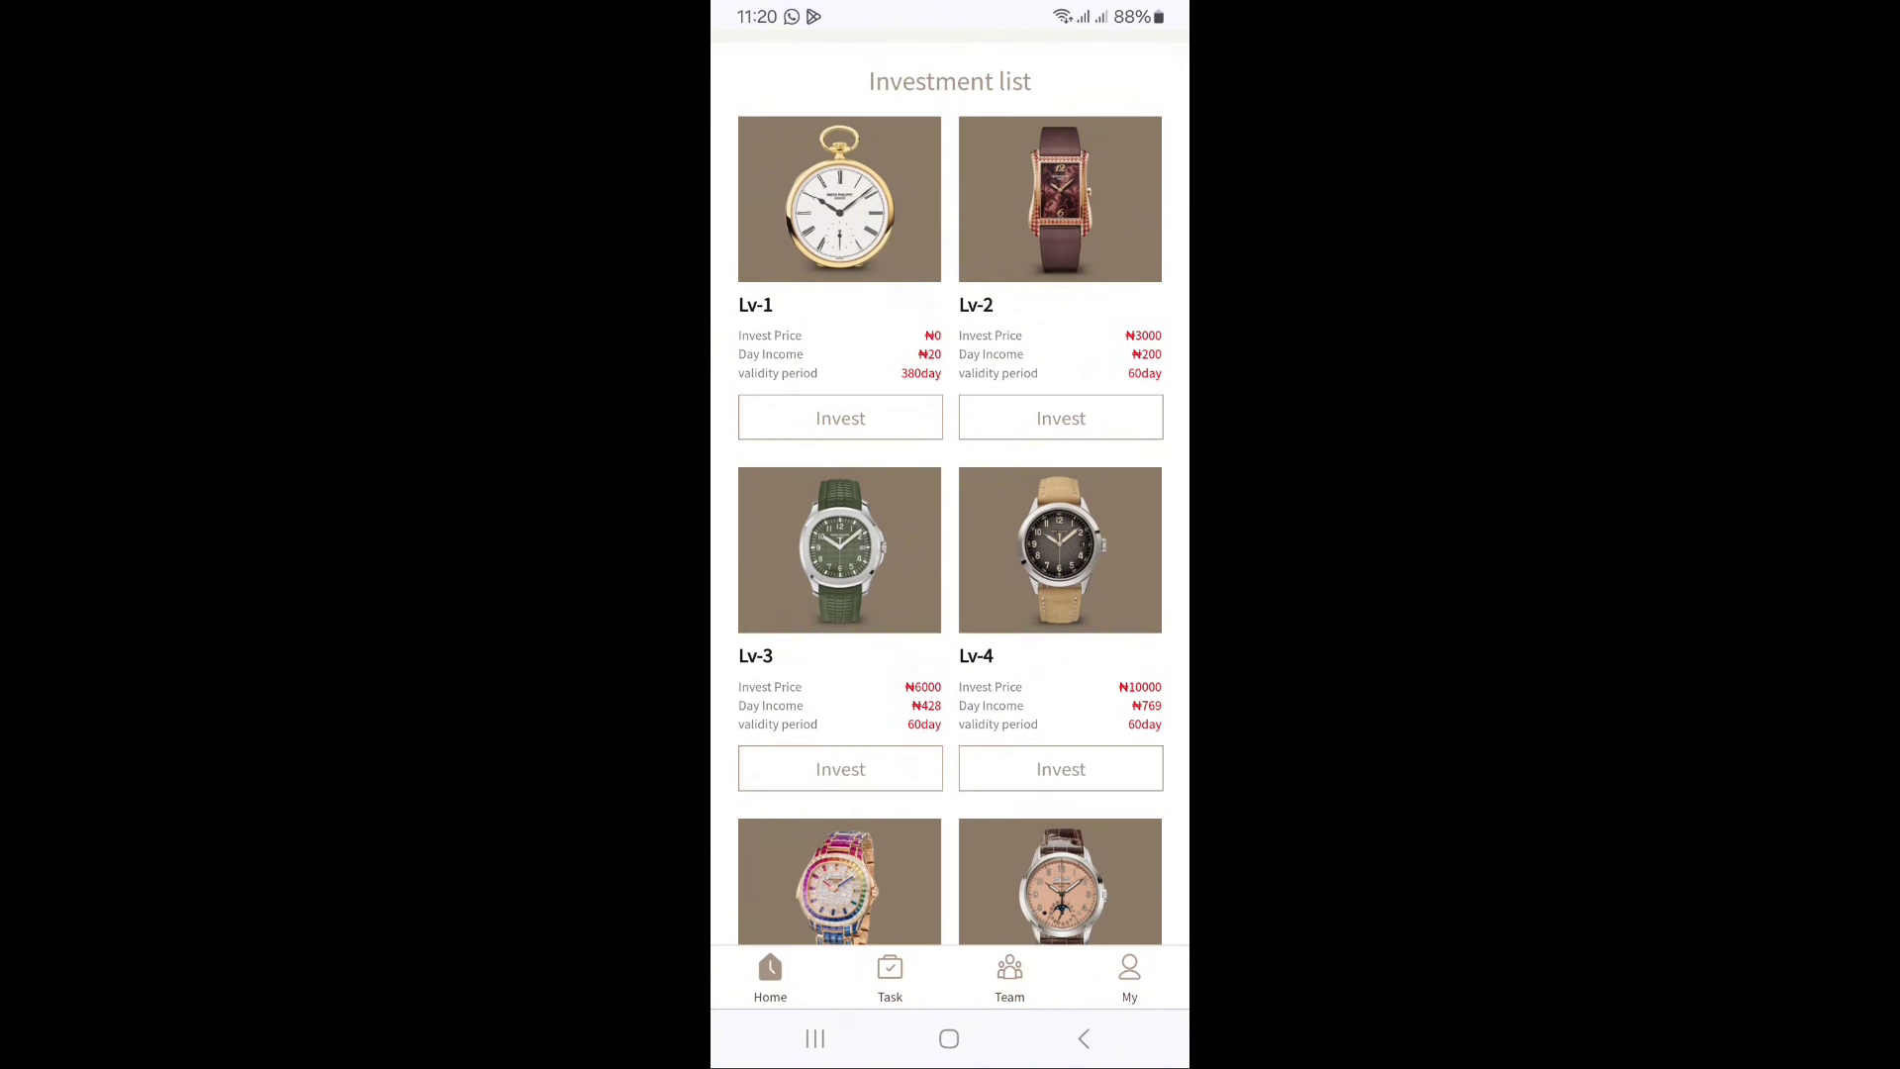
{"action": "scroll", "coordinate": [951, 595], "scroll_direction": "down", "scroll_amount": 3}
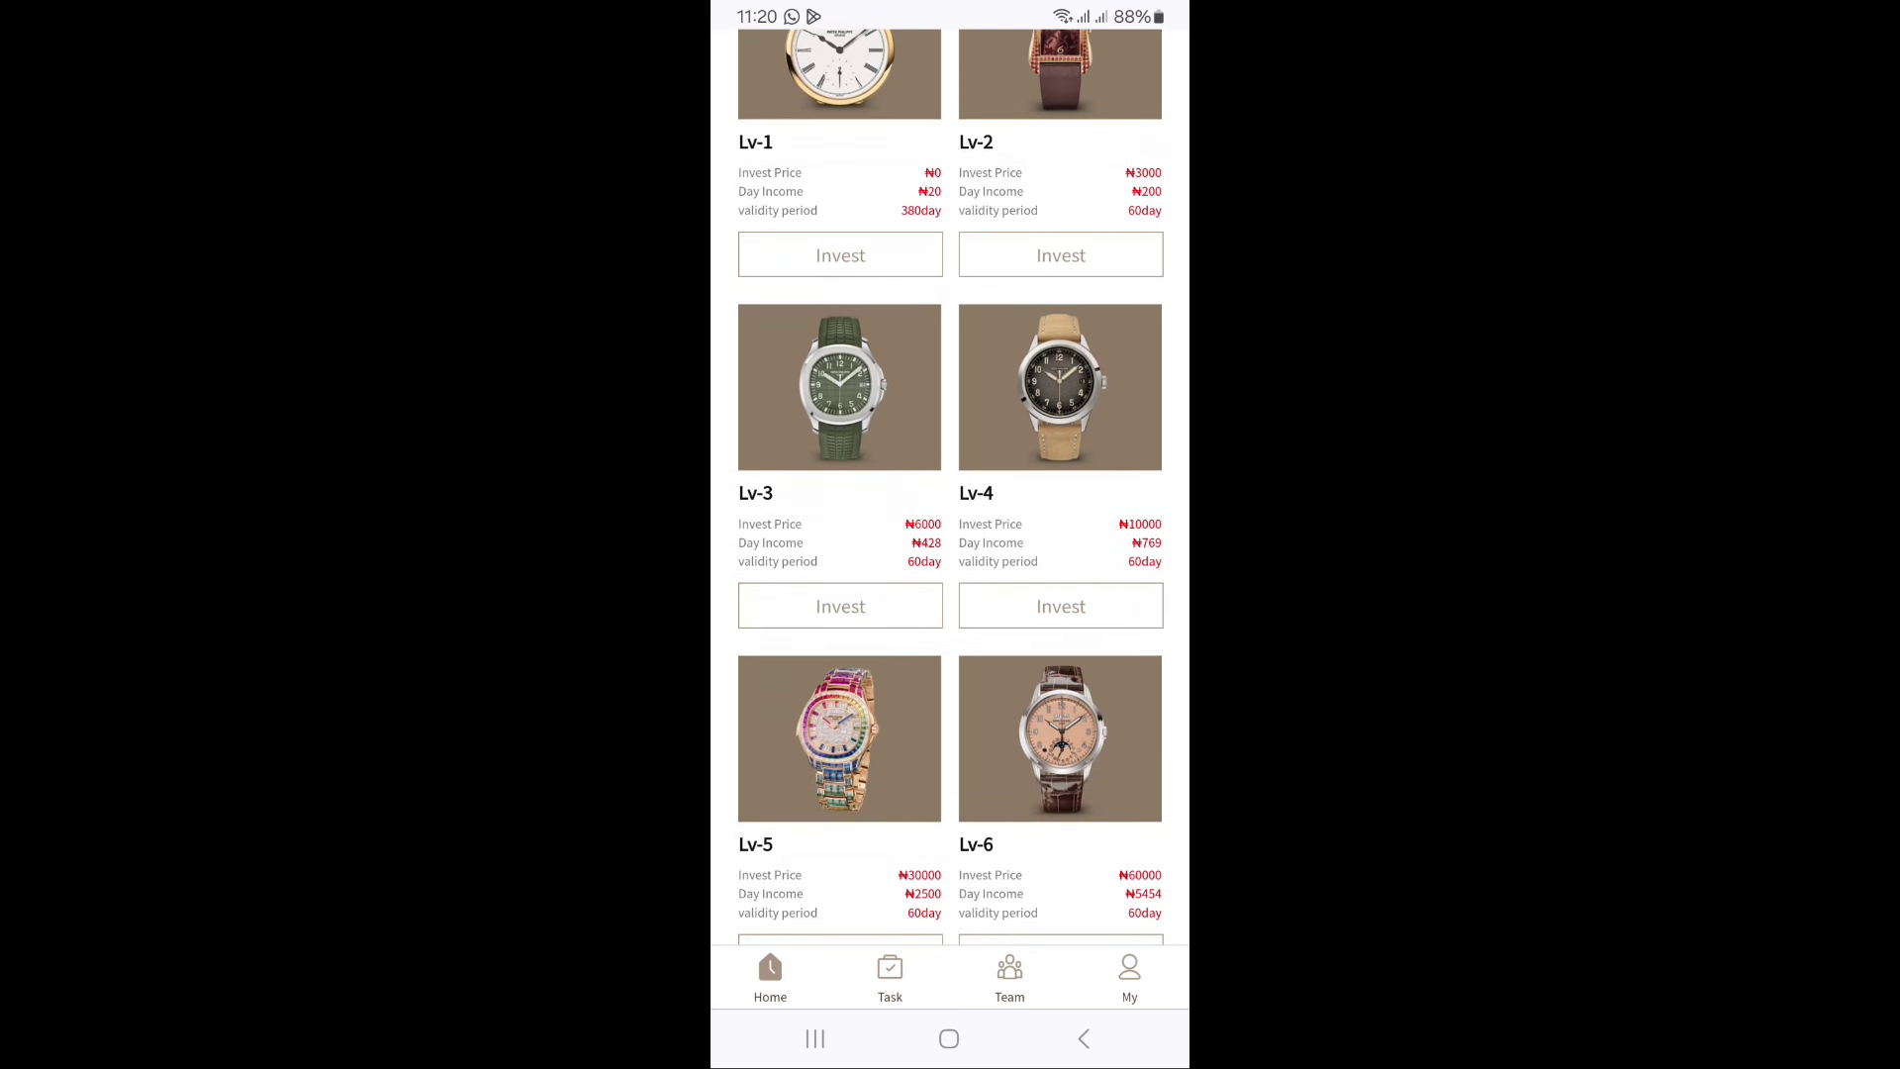
{"action": "scroll", "coordinate": [951, 594], "scroll_direction": "down", "scroll_amount": 3}
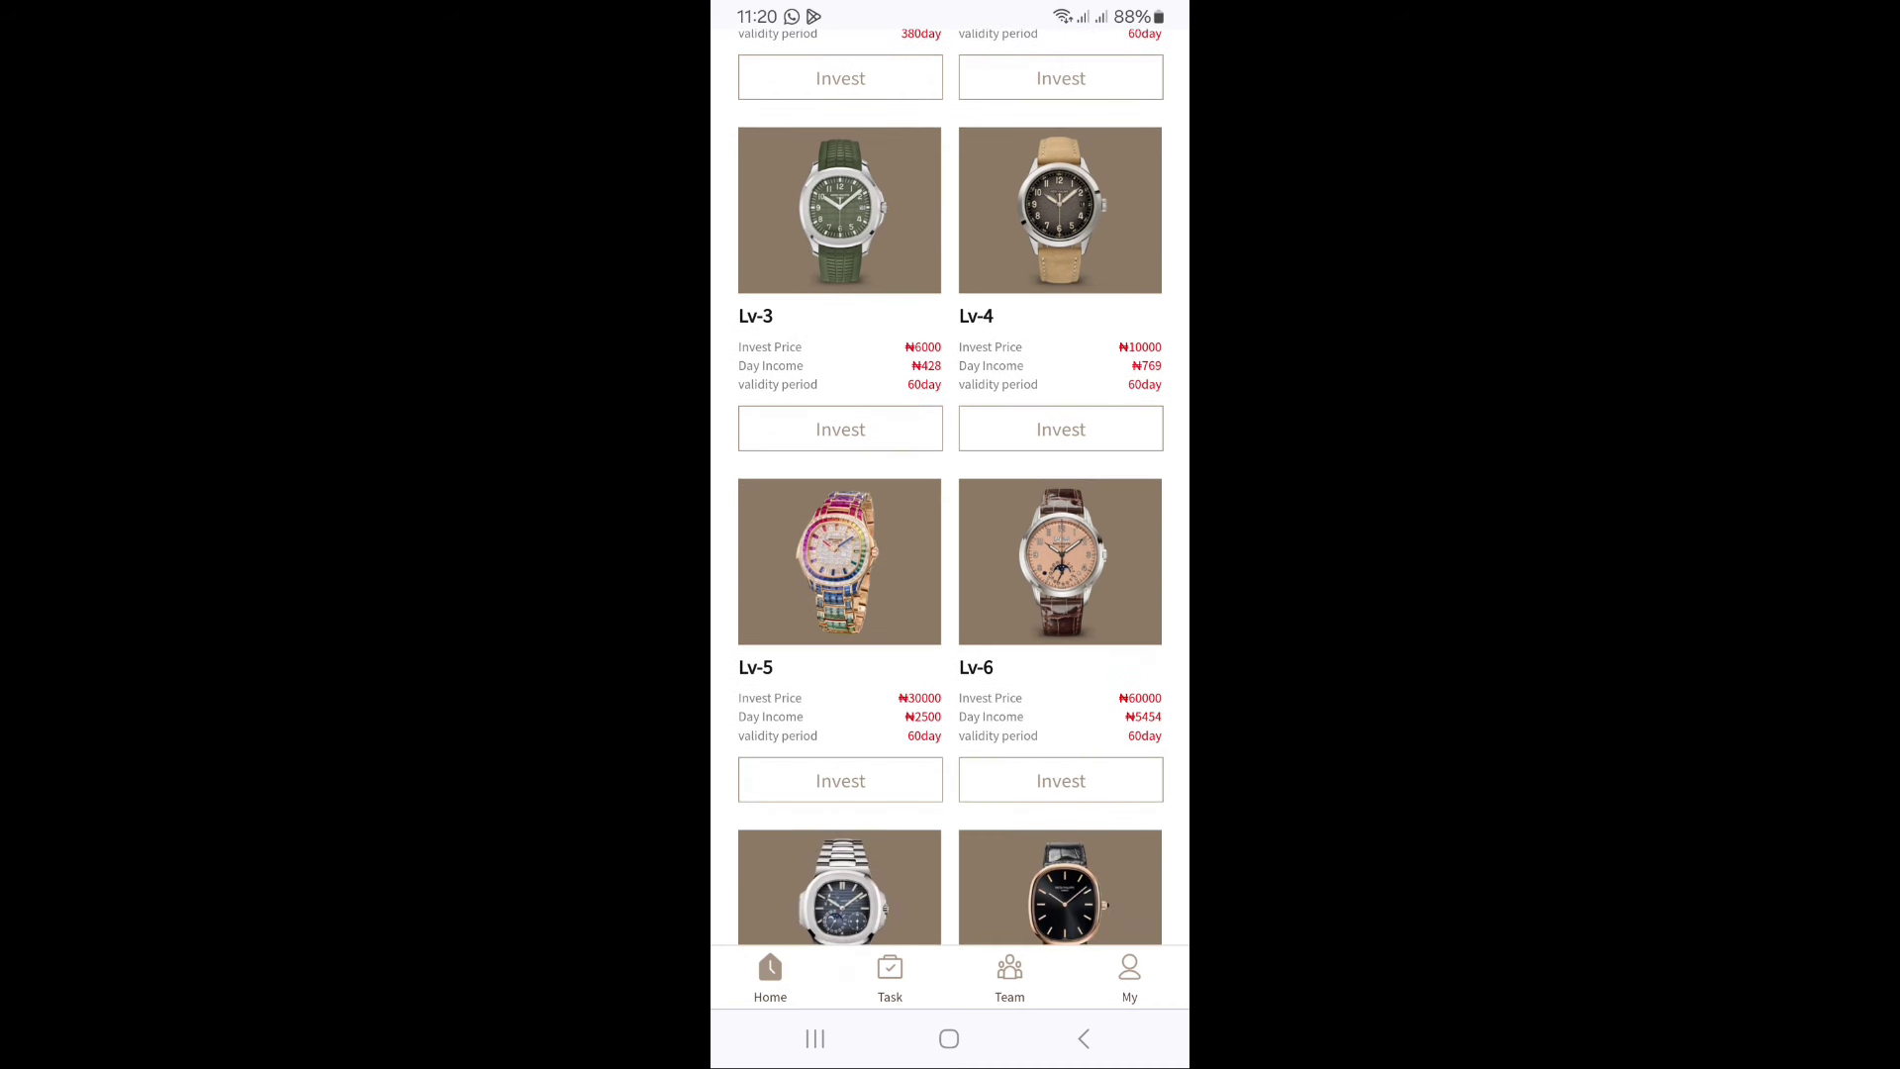
{"action": "scroll", "coordinate": [950, 594], "scroll_direction": "up", "scroll_amount": 4}
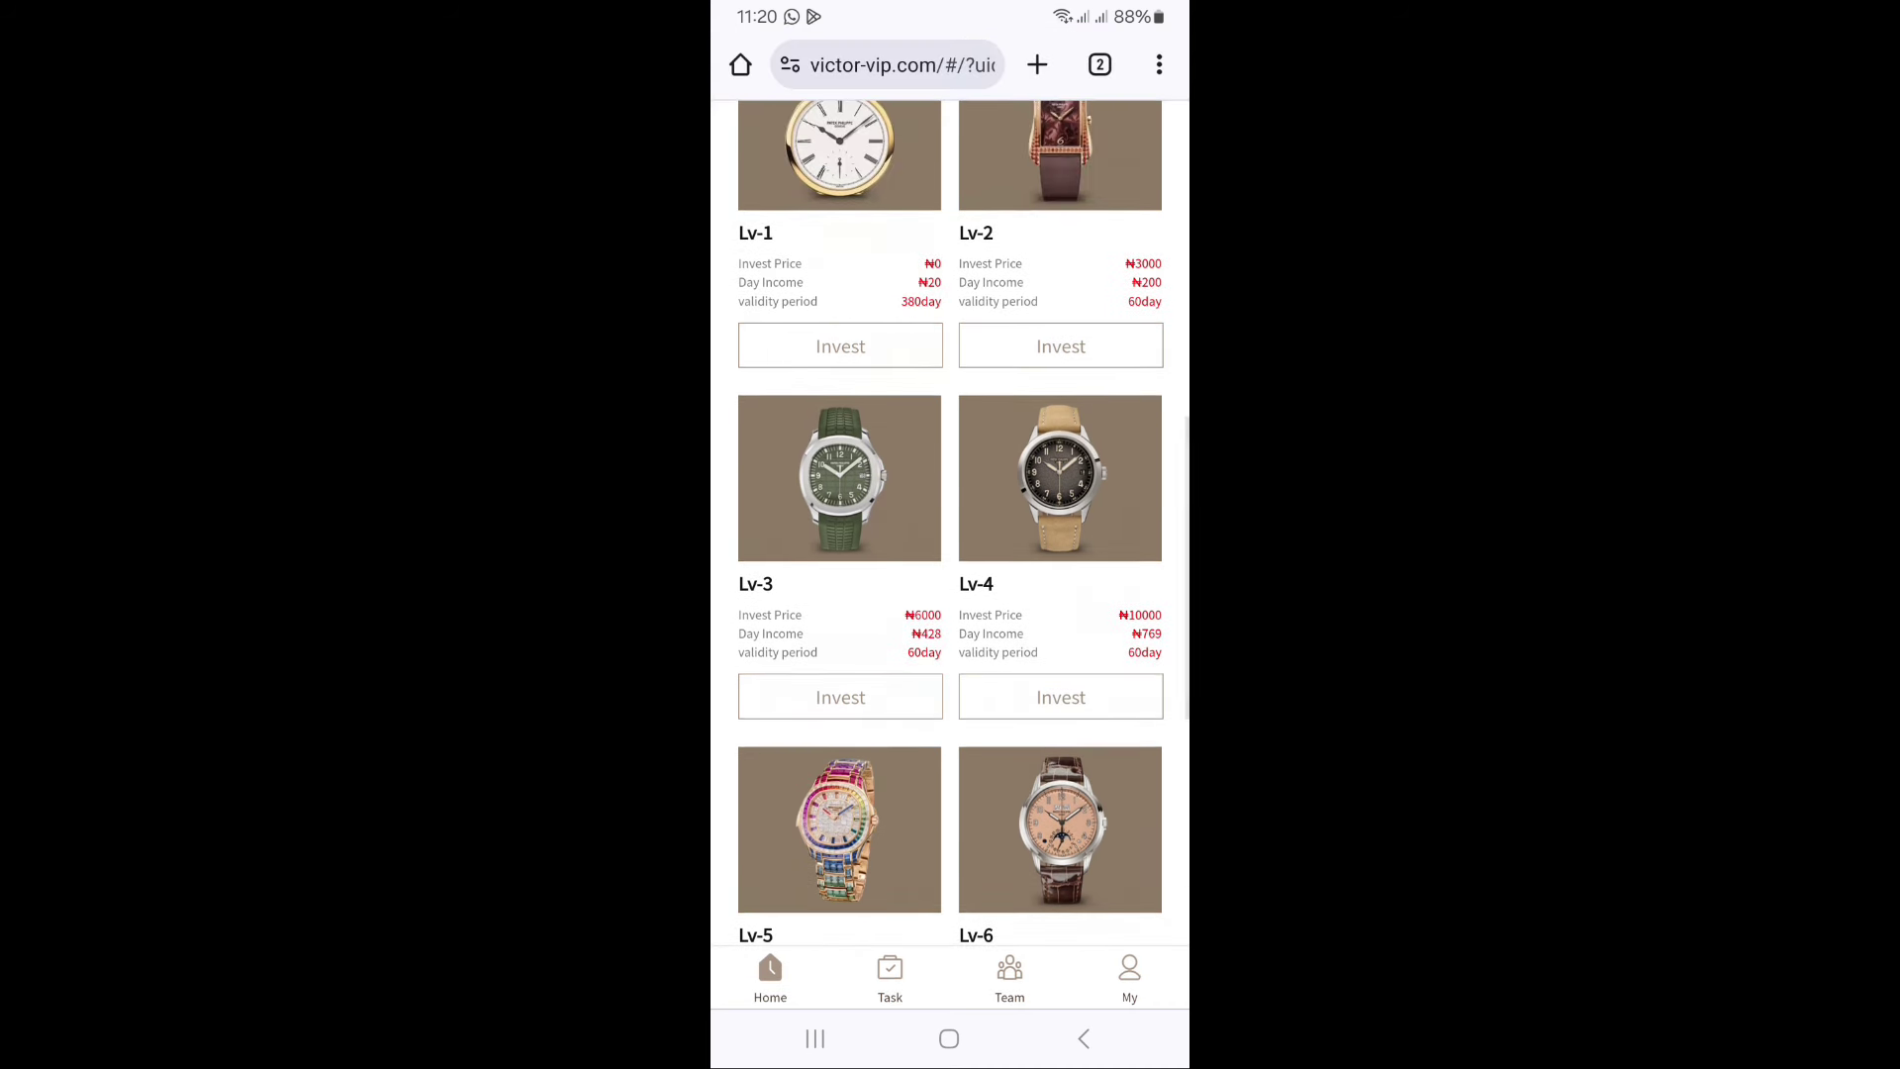
{"action": "scroll", "coordinate": [951, 593], "scroll_direction": "up", "scroll_amount": 3}
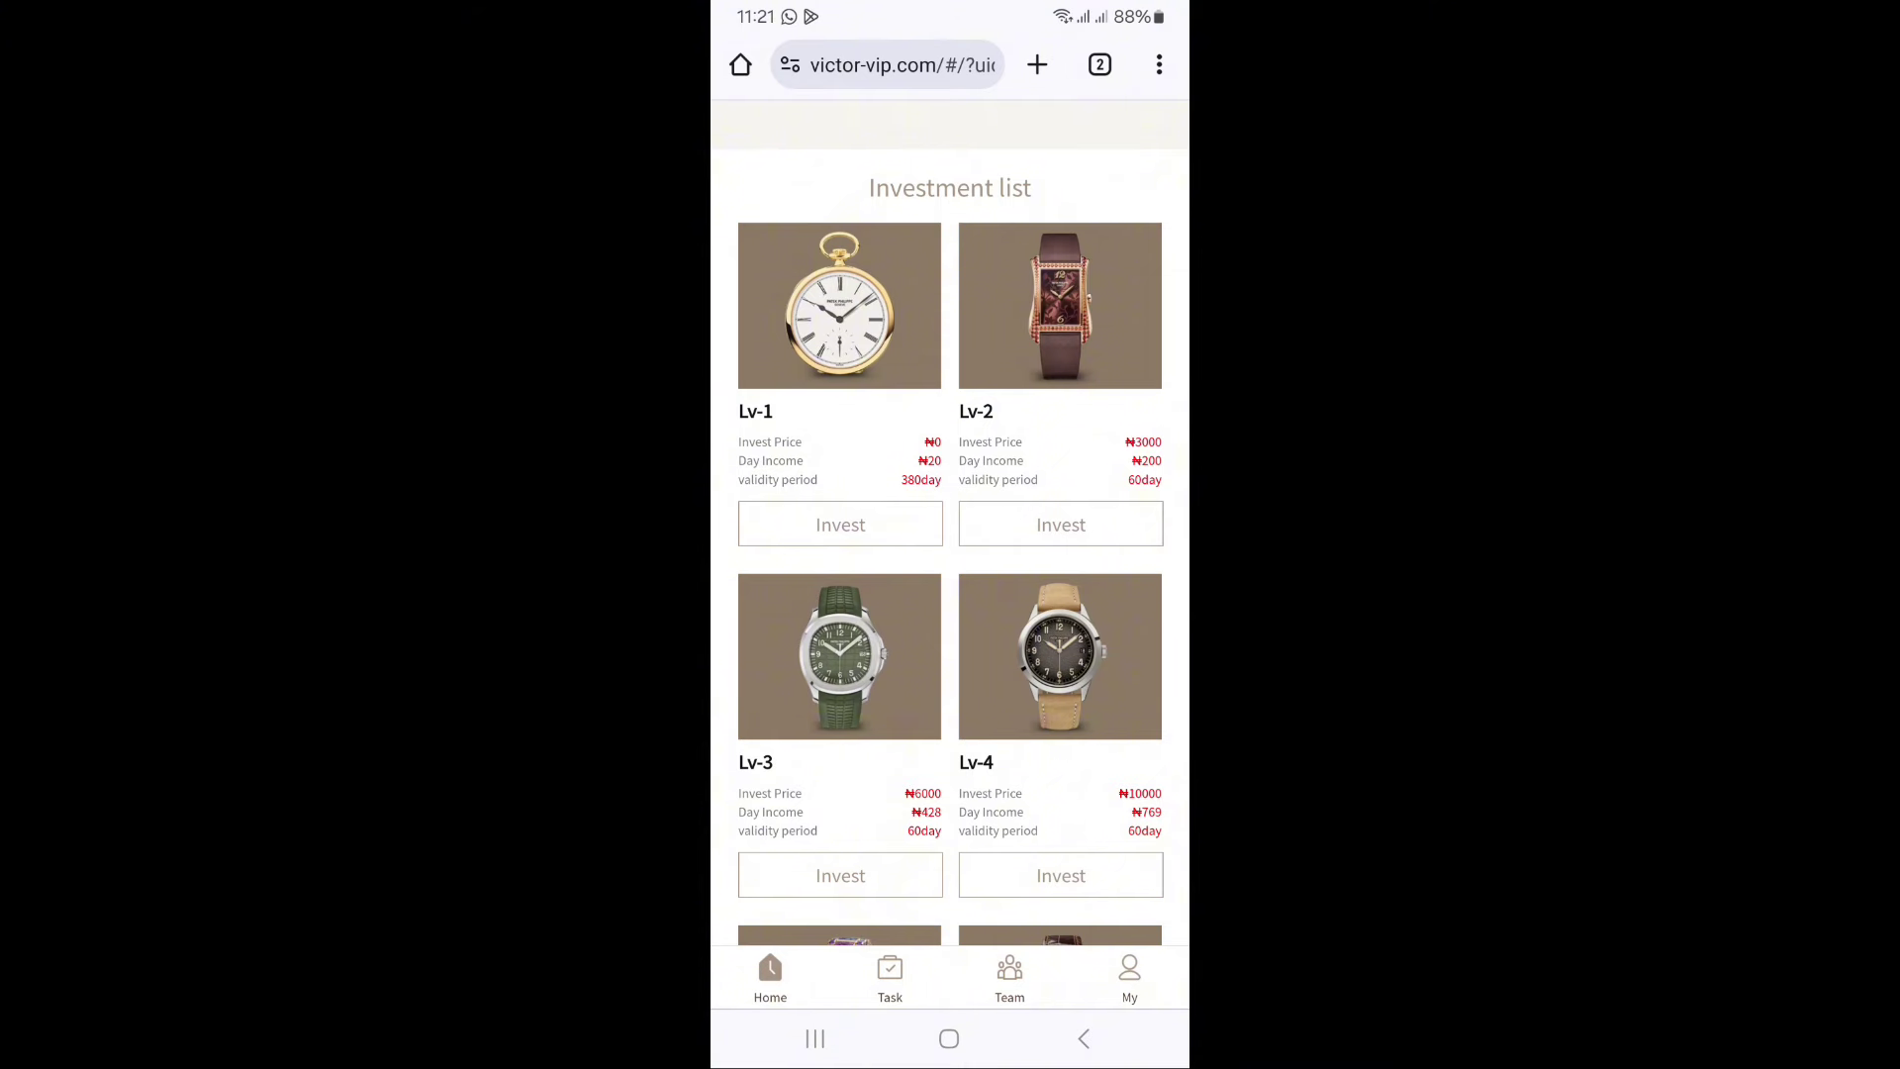
{"action": "scroll", "coordinate": [951, 535], "scroll_direction": "up", "scroll_amount": 3}
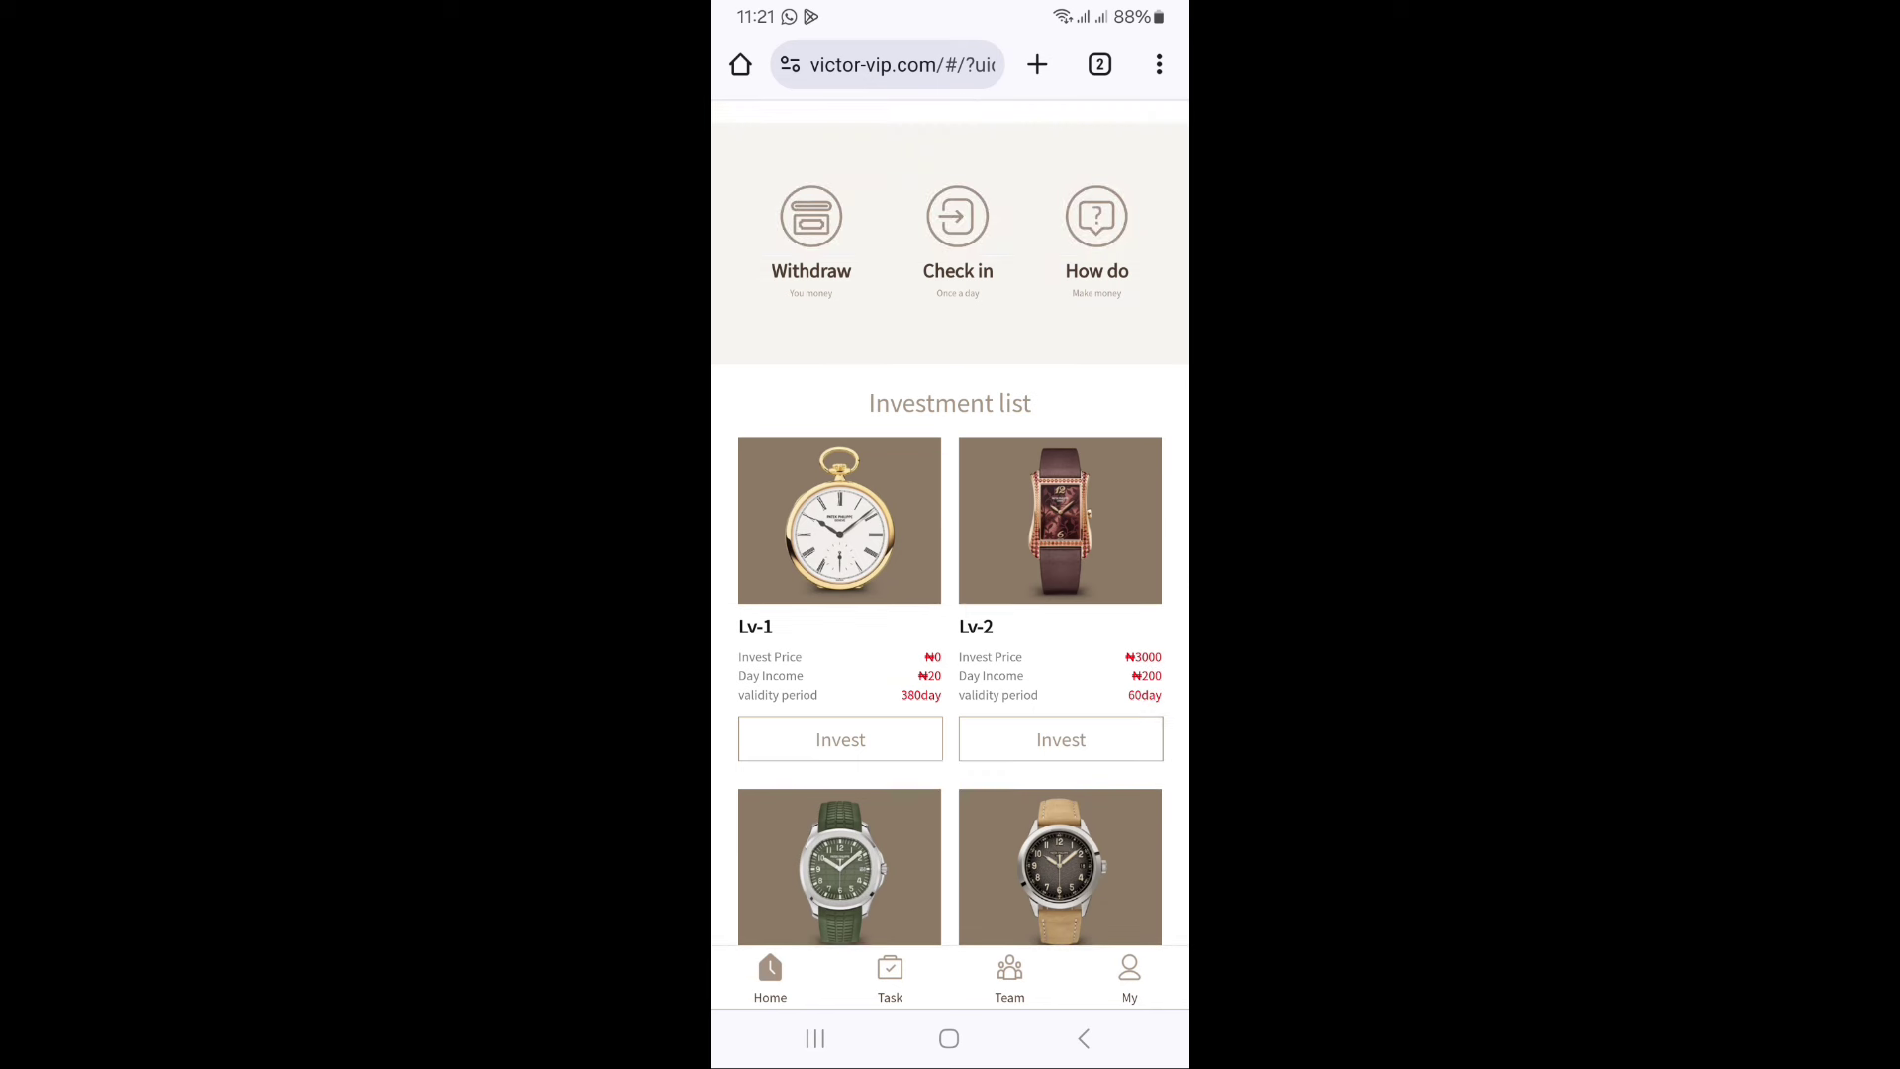
{"action": "scroll", "coordinate": [950, 593], "scroll_direction": "down", "scroll_amount": 3}
{"action": "scroll", "coordinate": [951, 595], "scroll_direction": "down", "scroll_amount": 3}
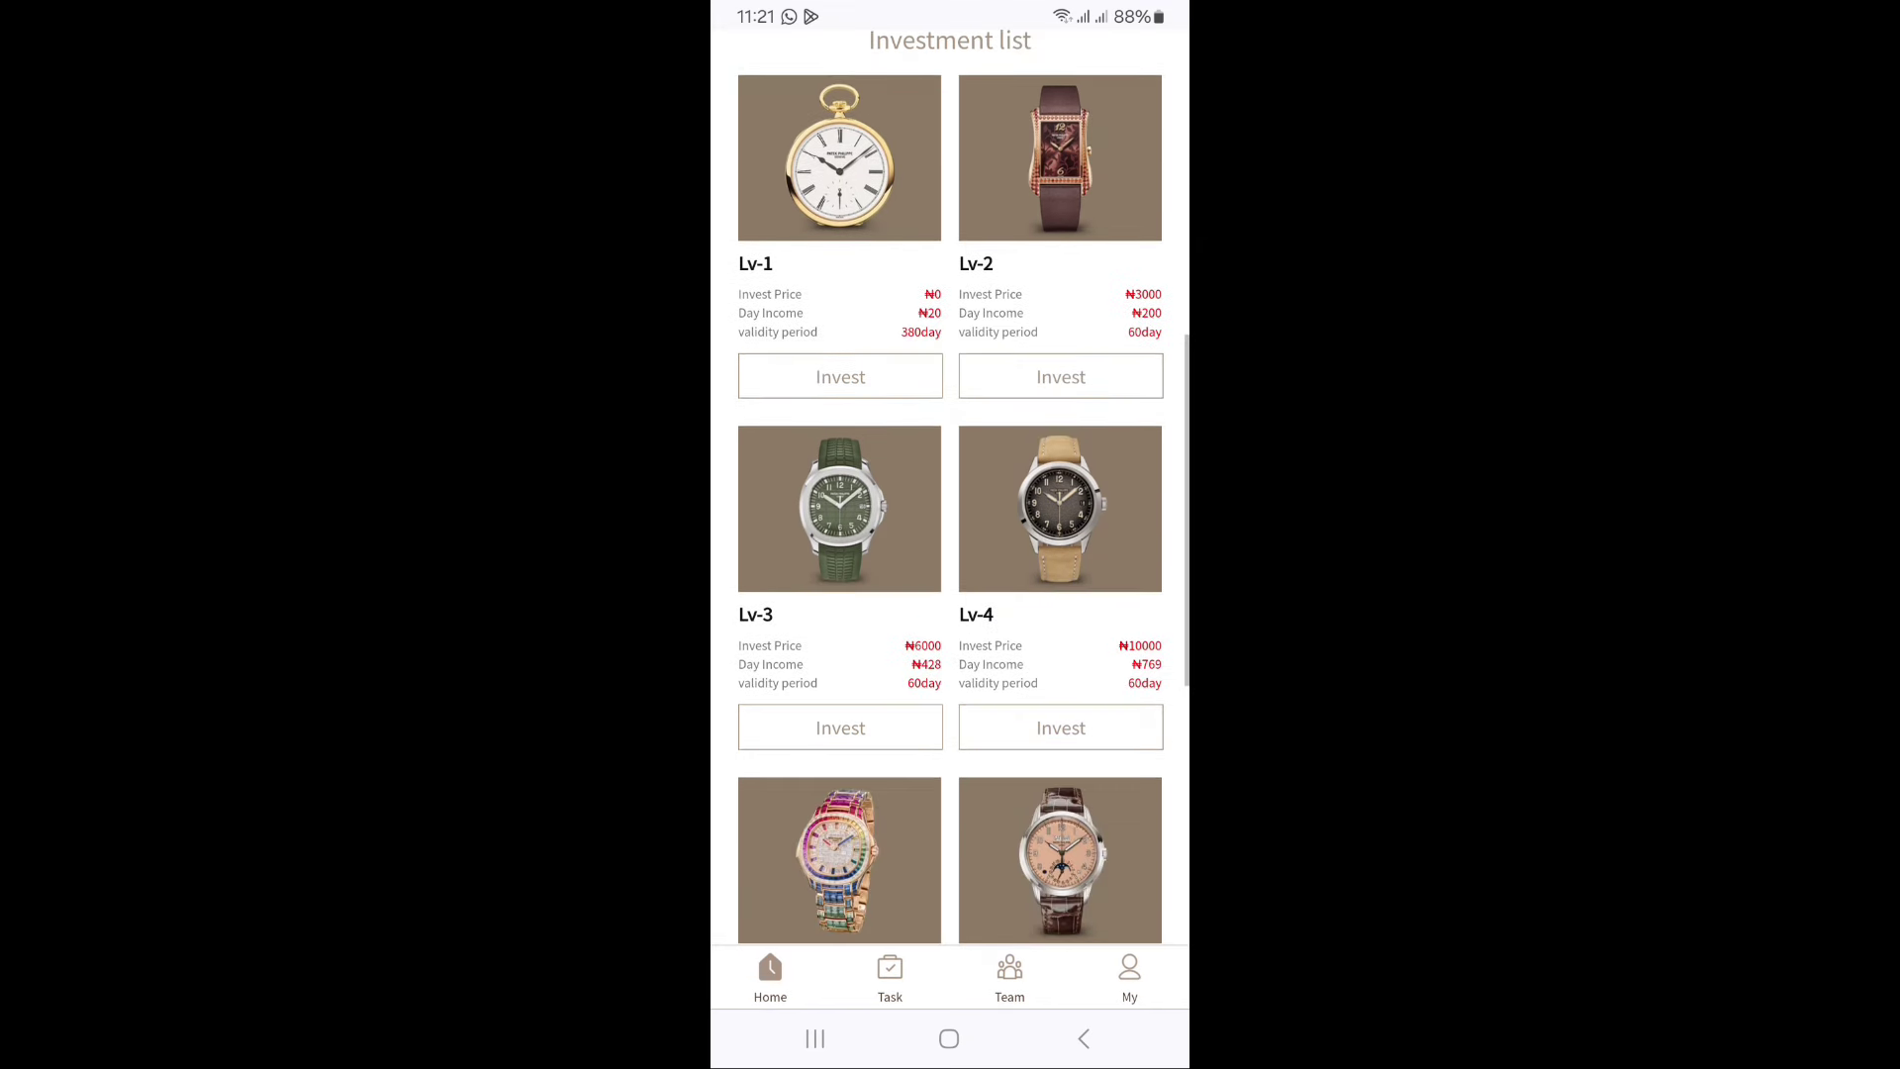
{"action": "scroll", "coordinate": [951, 534], "scroll_direction": "up", "scroll_amount": 2}
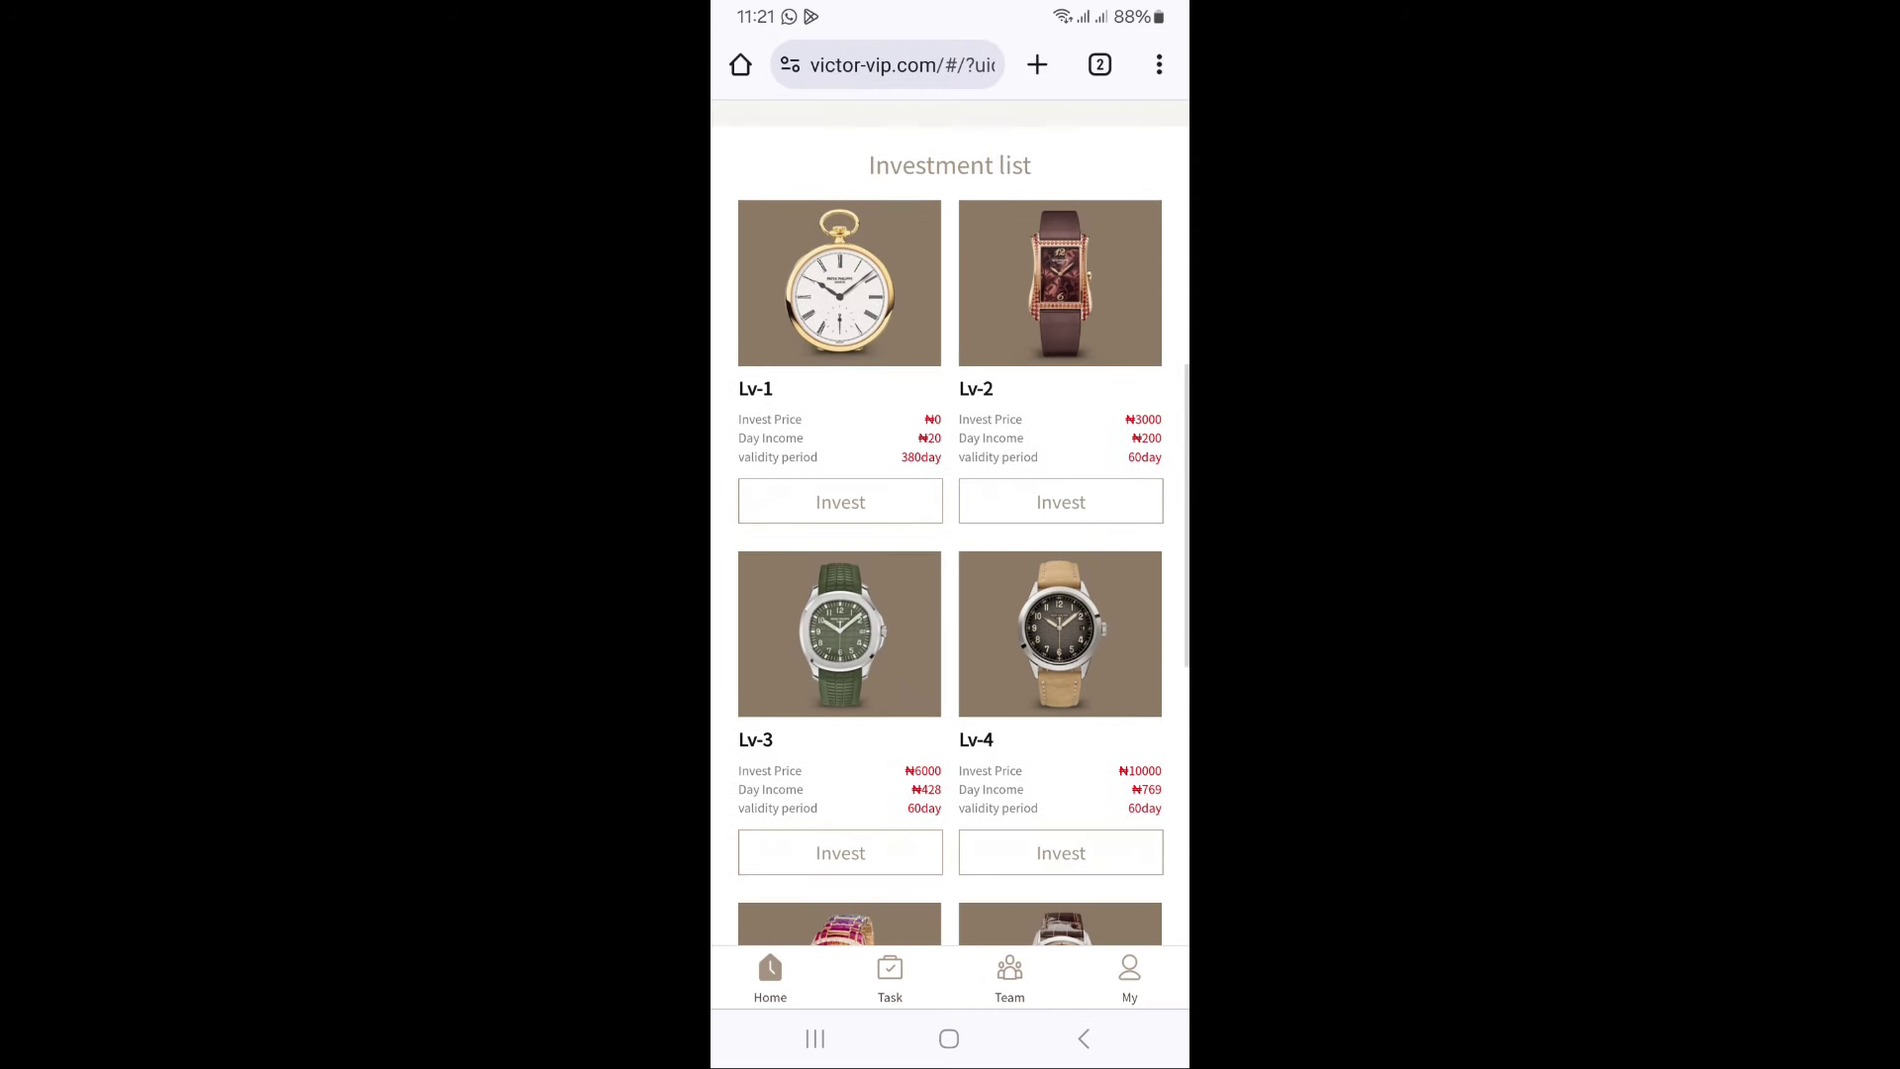
{"action": "scroll", "coordinate": [951, 594], "scroll_direction": "down", "scroll_amount": 3}
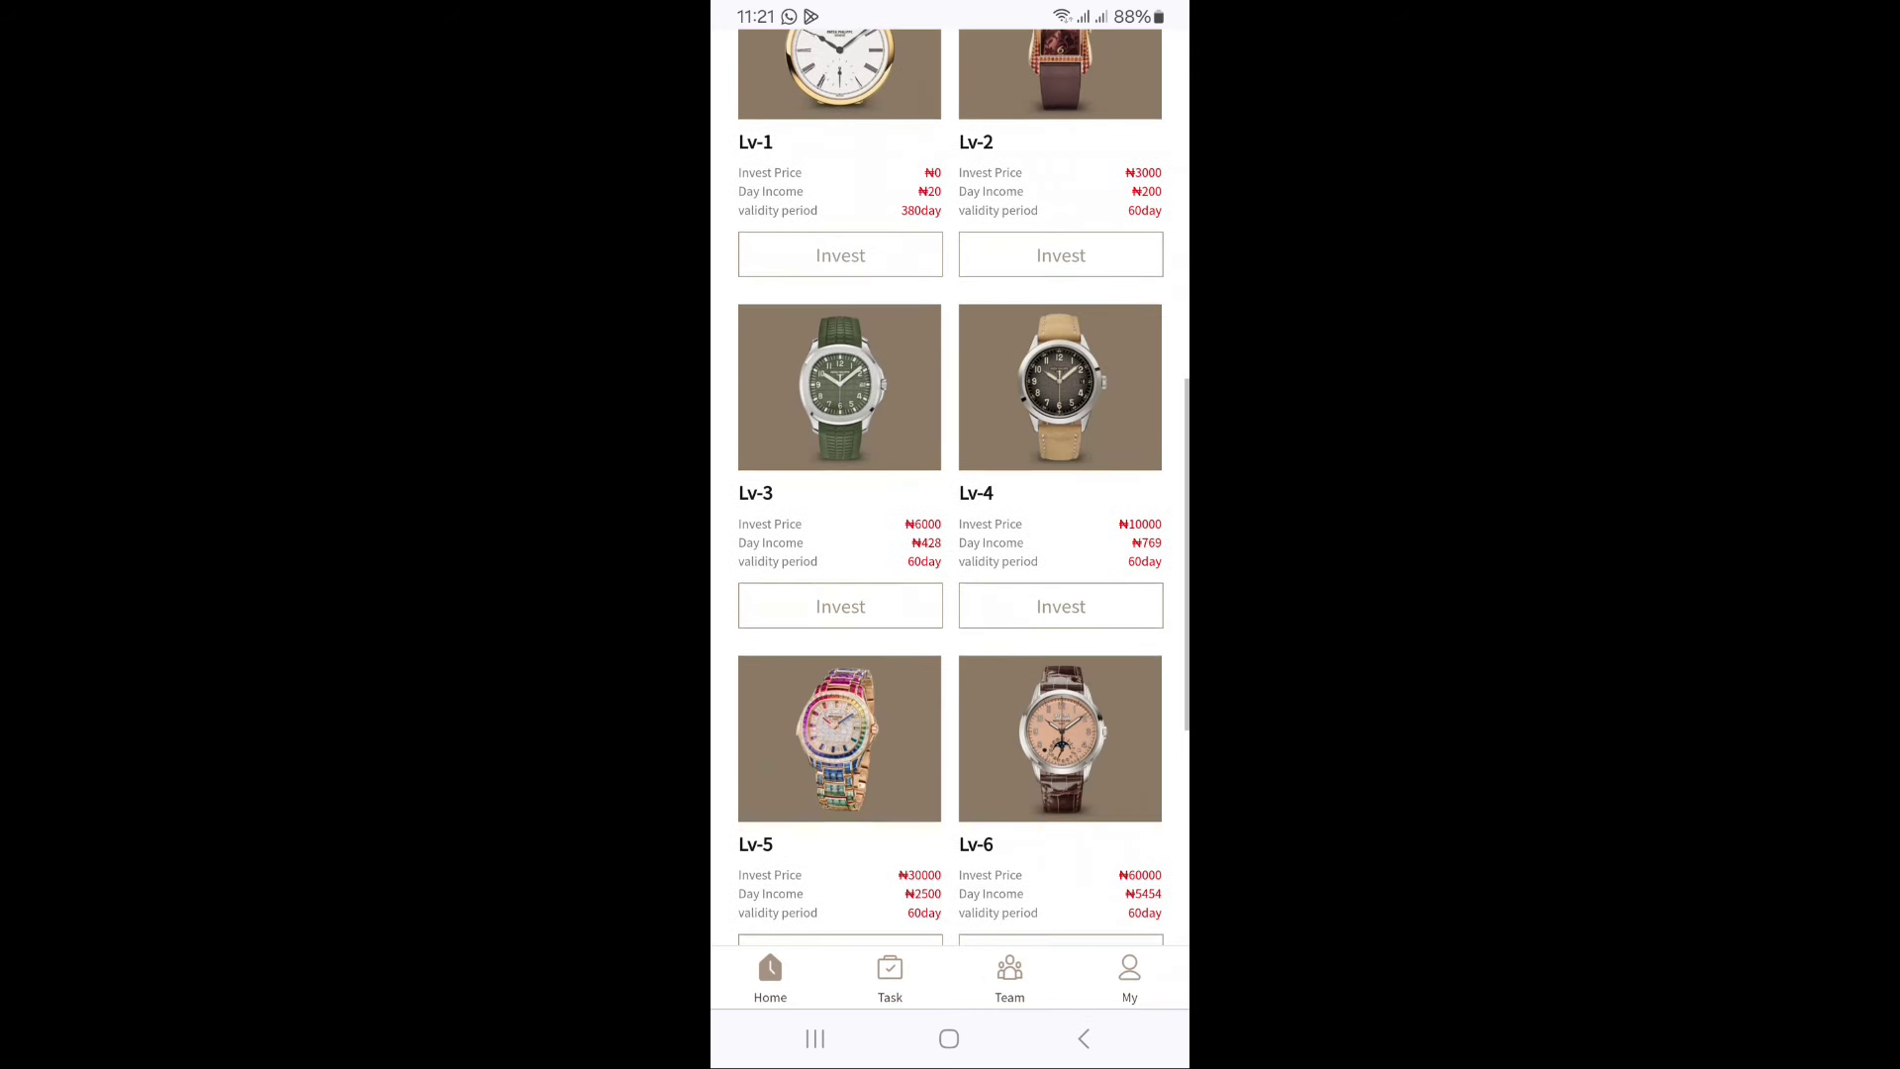
{"action": "scroll", "coordinate": [951, 594], "scroll_direction": "down", "scroll_amount": 3}
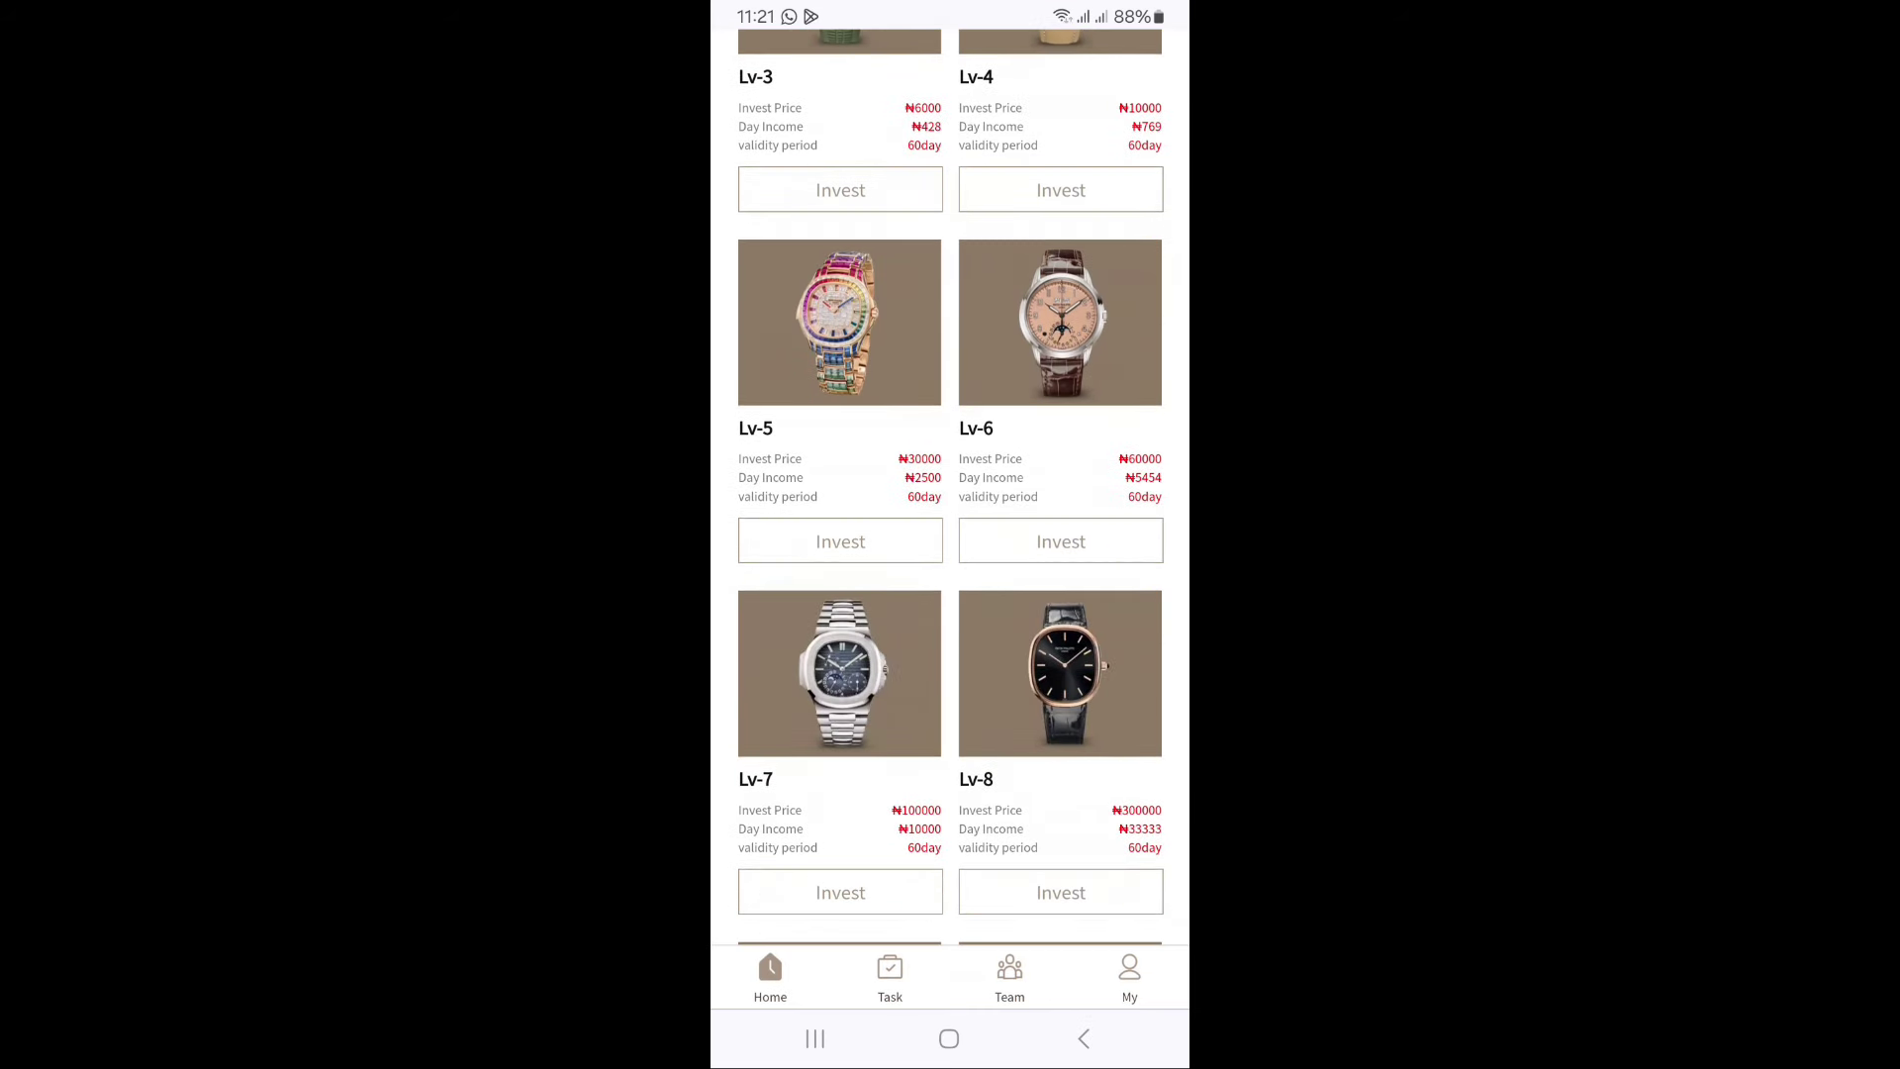
{"action": "scroll", "coordinate": [951, 595], "scroll_direction": "down", "scroll_amount": 3}
{"action": "scroll", "coordinate": [951, 534], "scroll_direction": "up", "scroll_amount": 3}
{"action": "scroll", "coordinate": [951, 534], "scroll_direction": "up", "scroll_amount": 3}
{"action": "scroll", "coordinate": [950, 536], "scroll_direction": "up", "scroll_amount": 3}
{"action": "scroll", "coordinate": [951, 535], "scroll_direction": "up", "scroll_amount": 3}
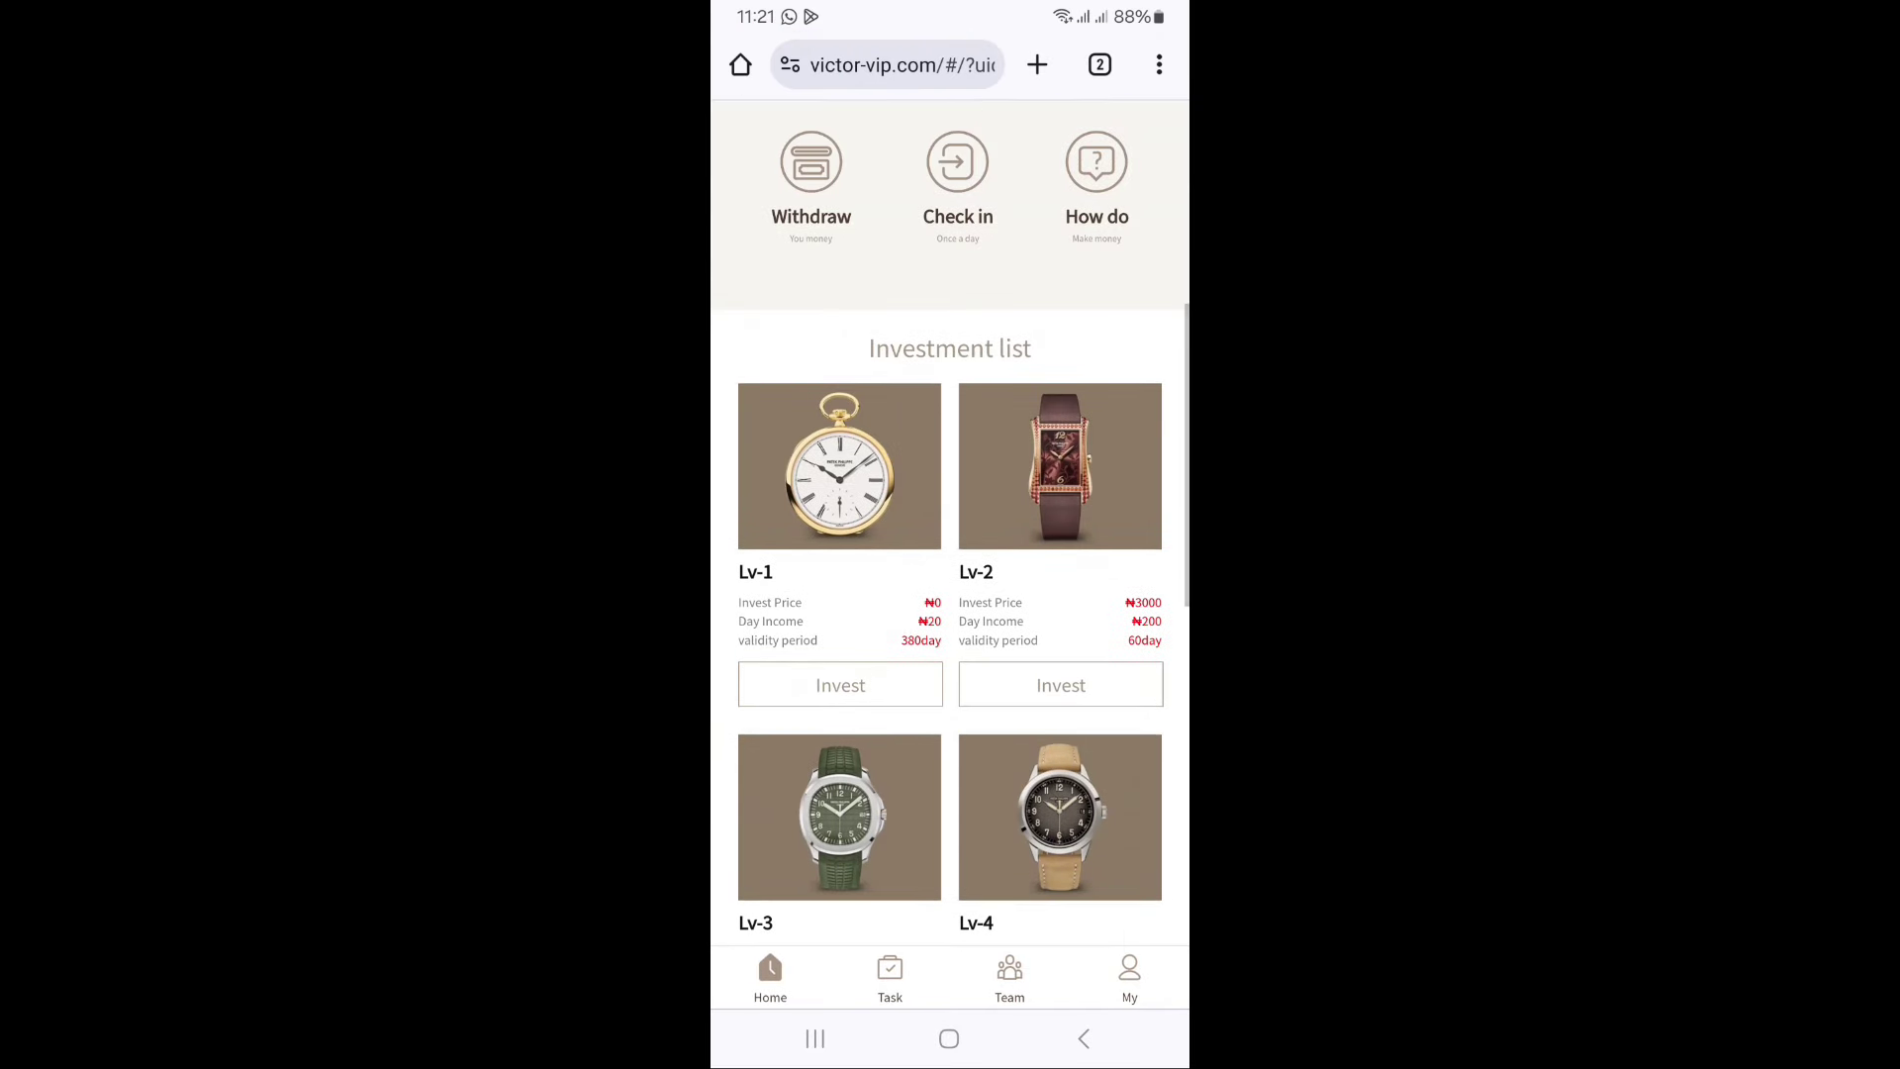
{"action": "scroll", "coordinate": [951, 534], "scroll_direction": "up", "scroll_amount": 3}
{"action": "scroll", "coordinate": [951, 536], "scroll_direction": "up", "scroll_amount": 2}
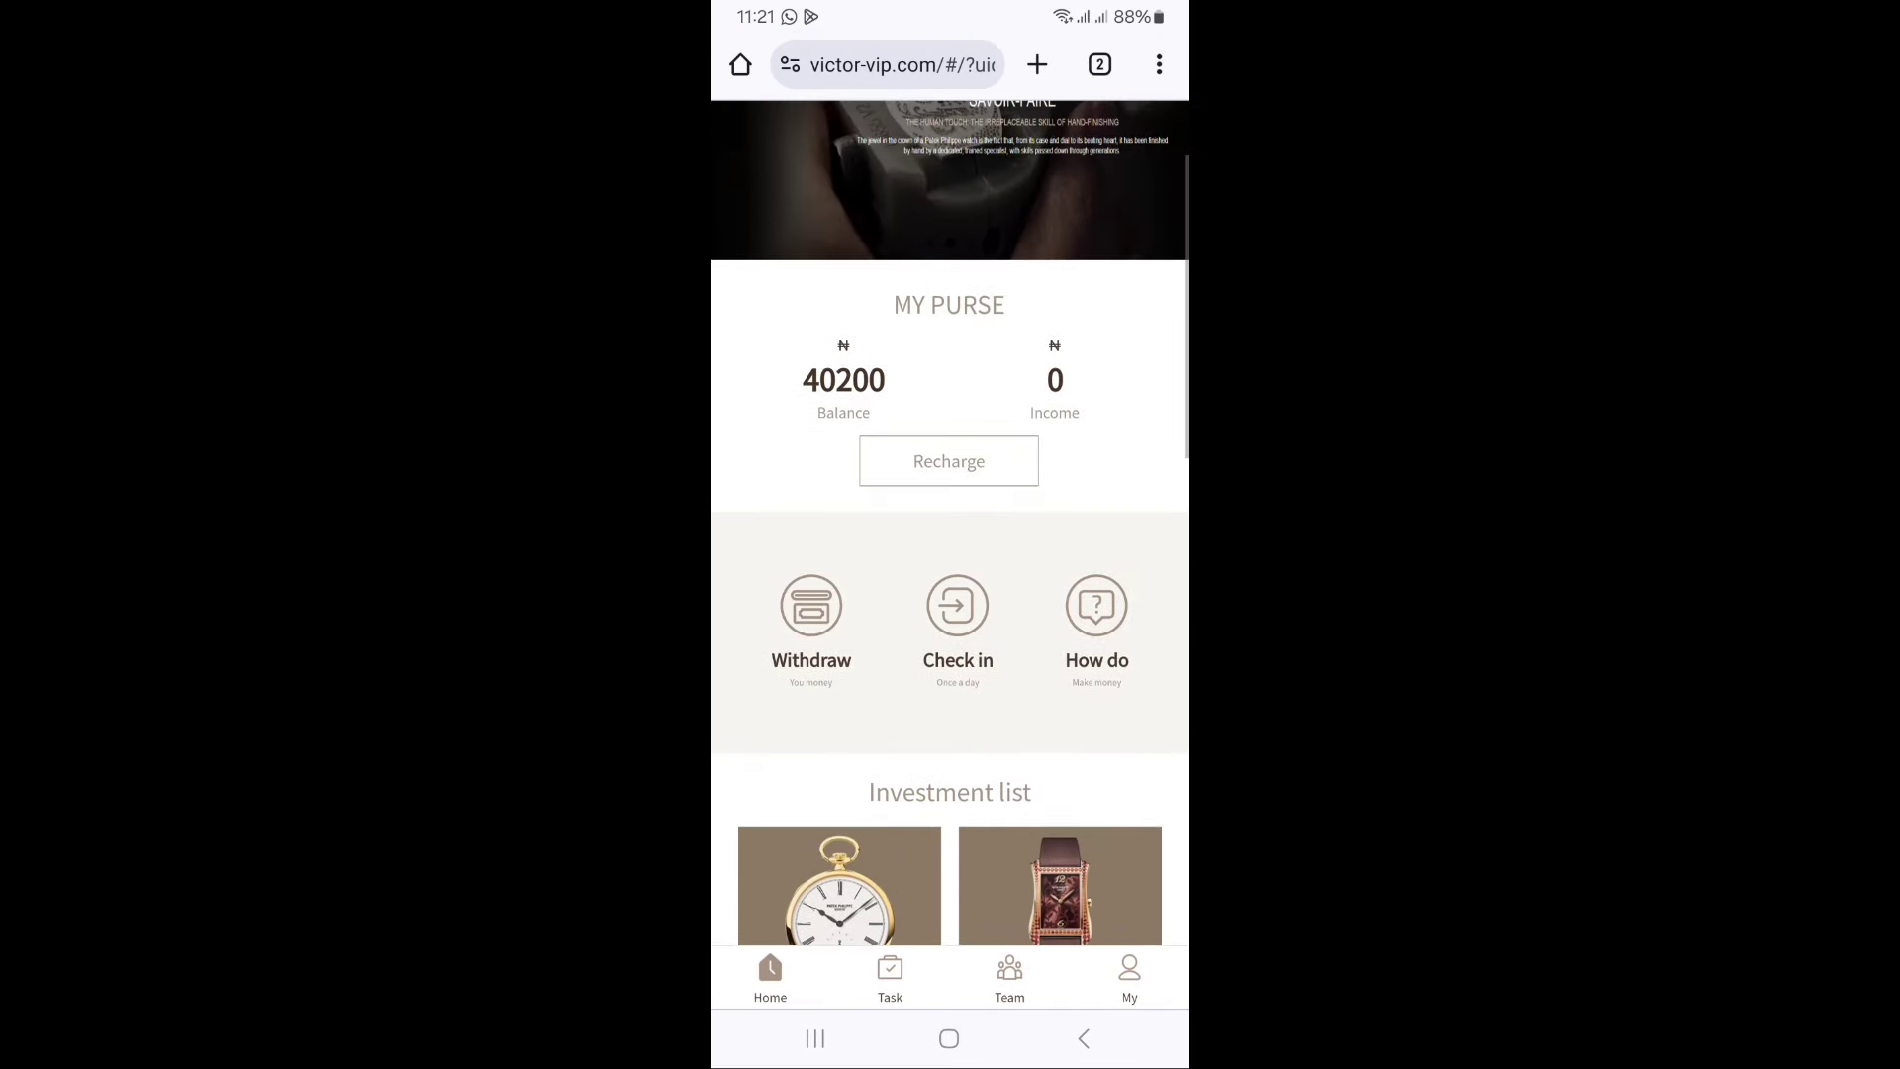
Start a ₦3000 recharge and bring up the payment method list offering pay1
{"action": "left_click", "coordinate": [949, 461]}
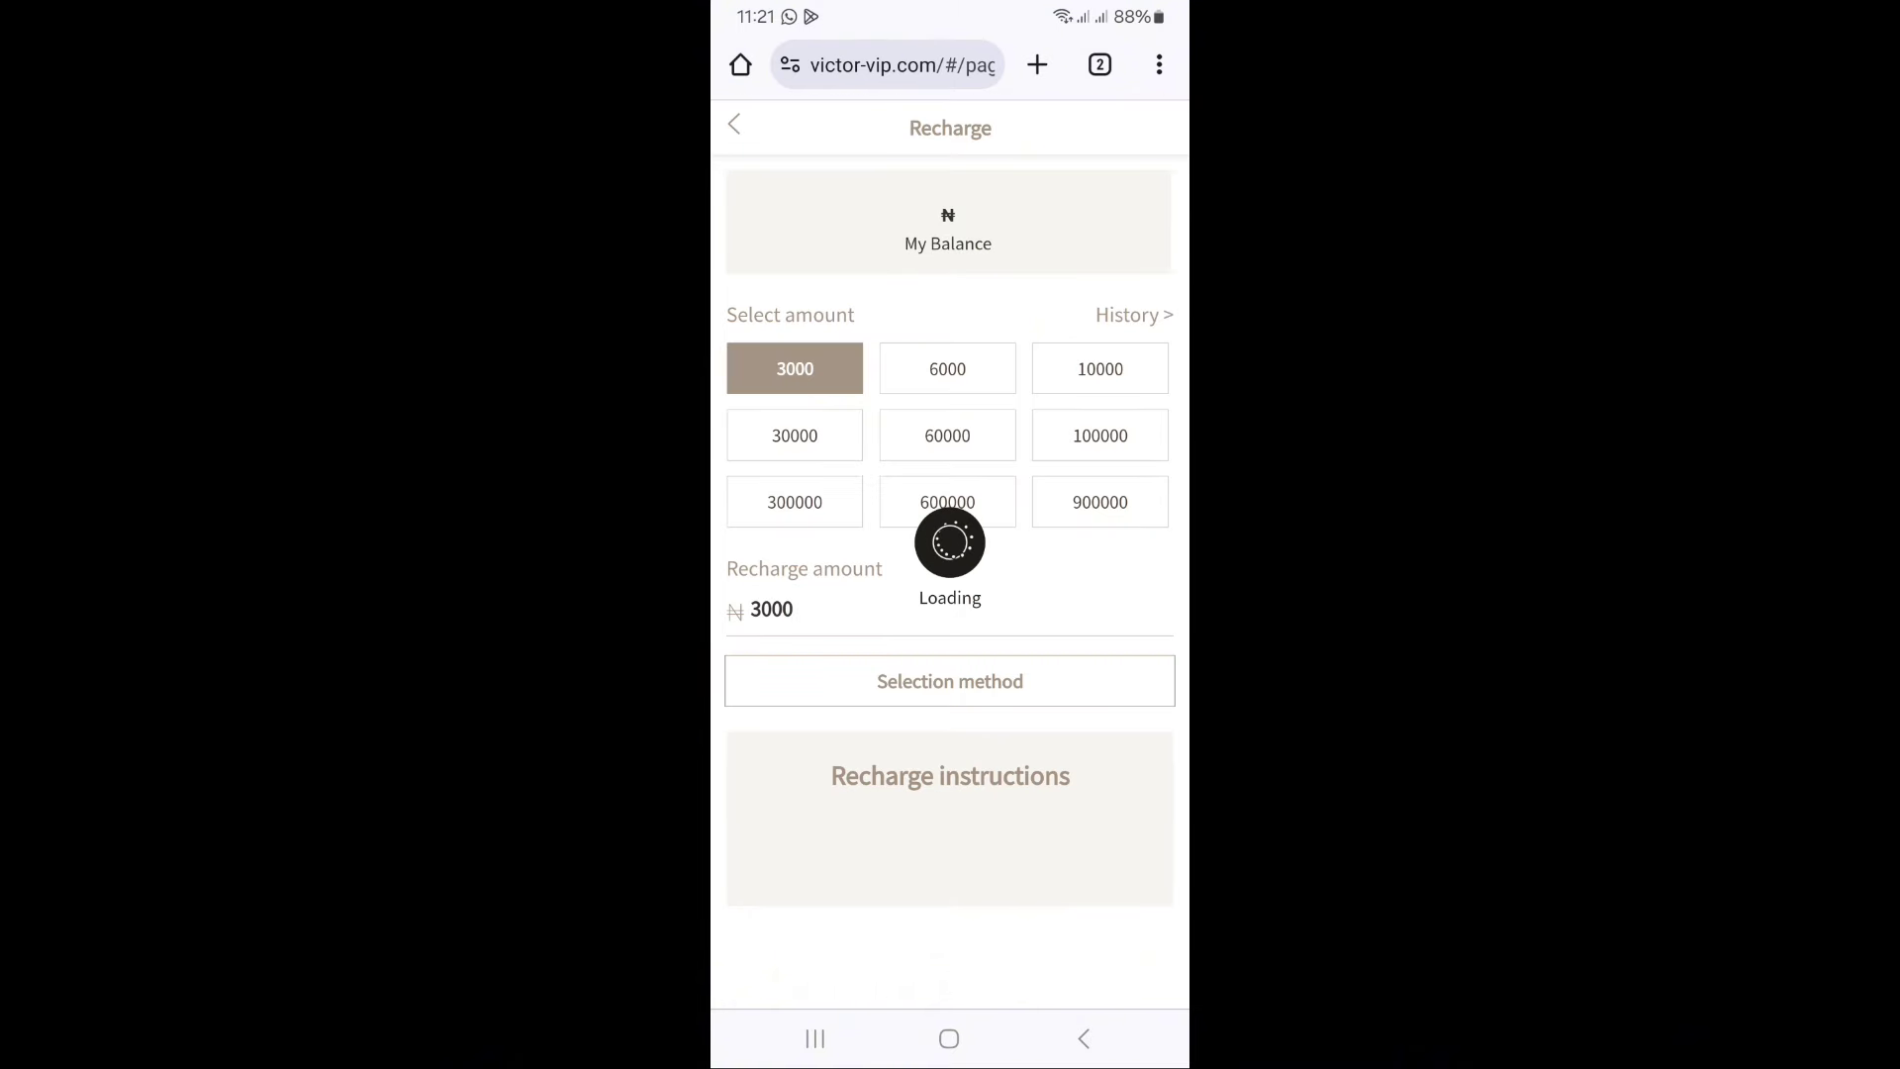
{"action": "scroll", "coordinate": [950, 594], "scroll_direction": "down", "scroll_amount": 3}
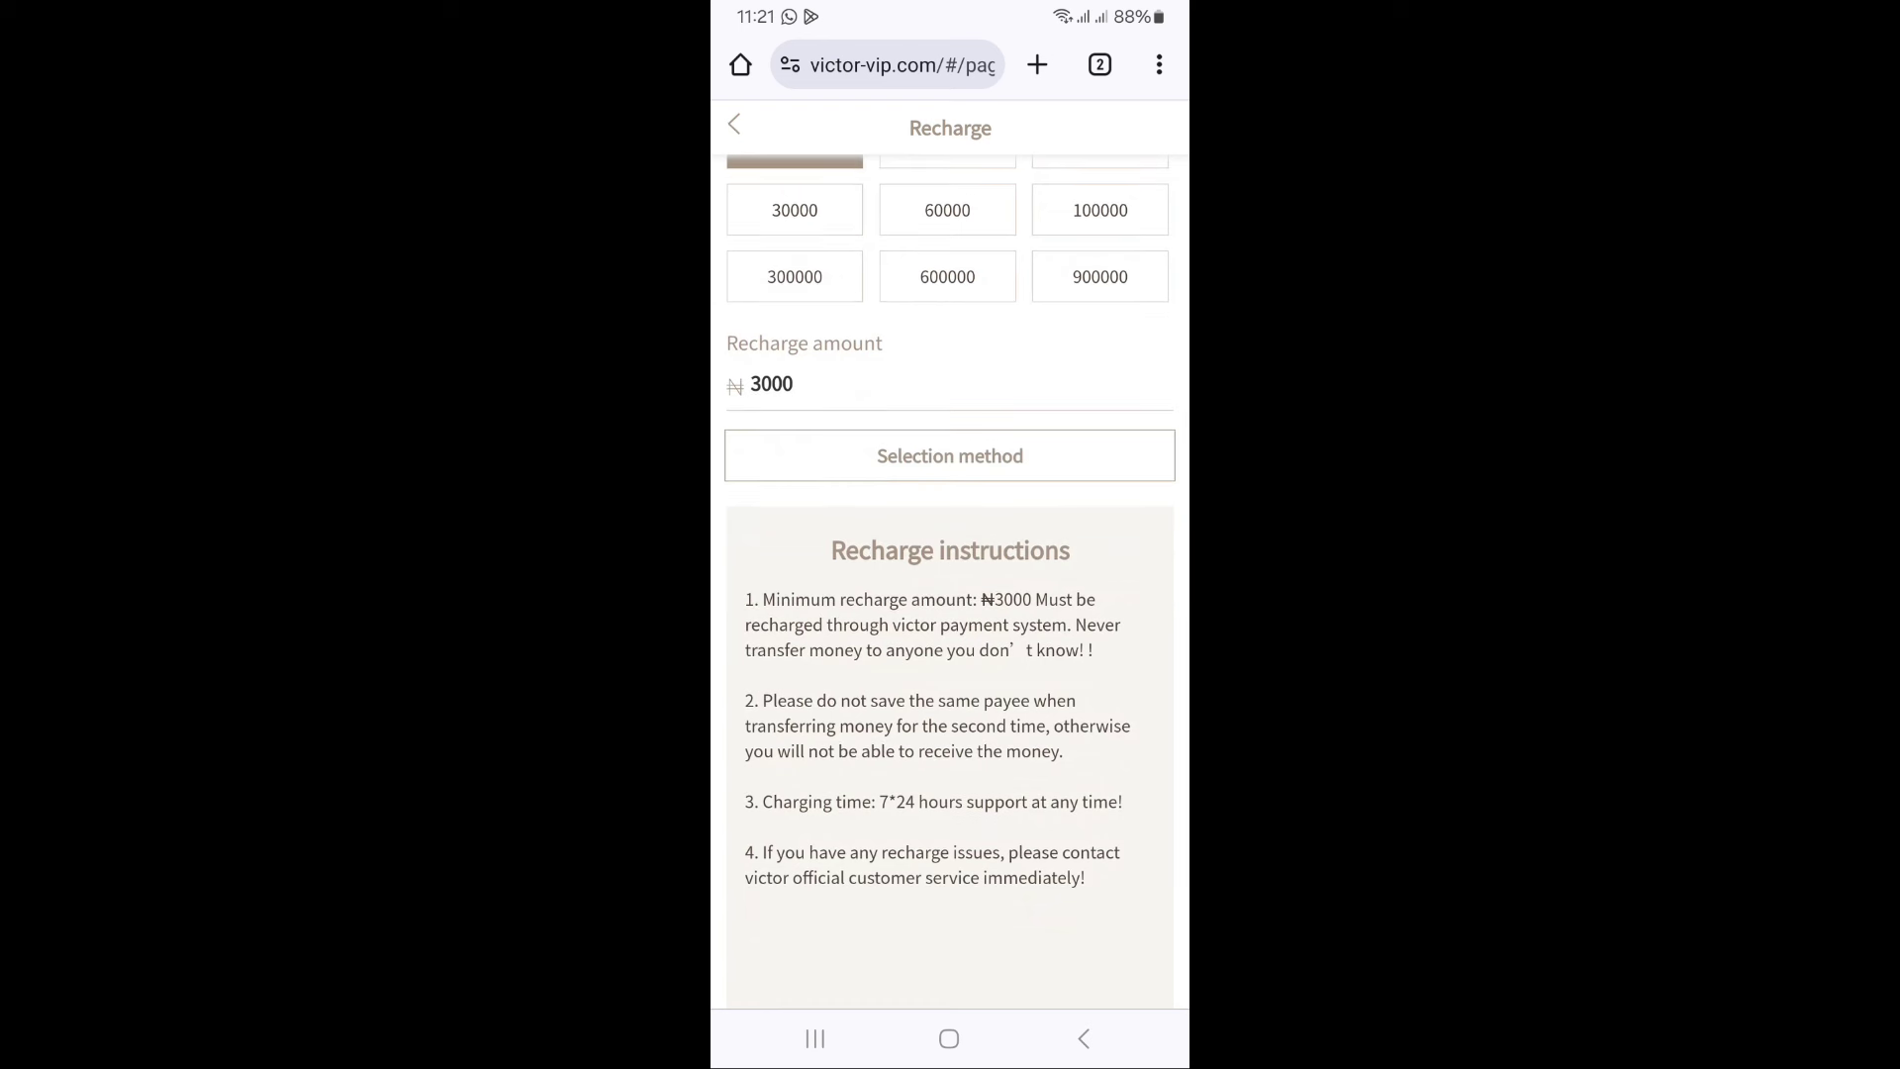
{"action": "scroll", "coordinate": [950, 594], "scroll_direction": "up", "scroll_amount": 3}
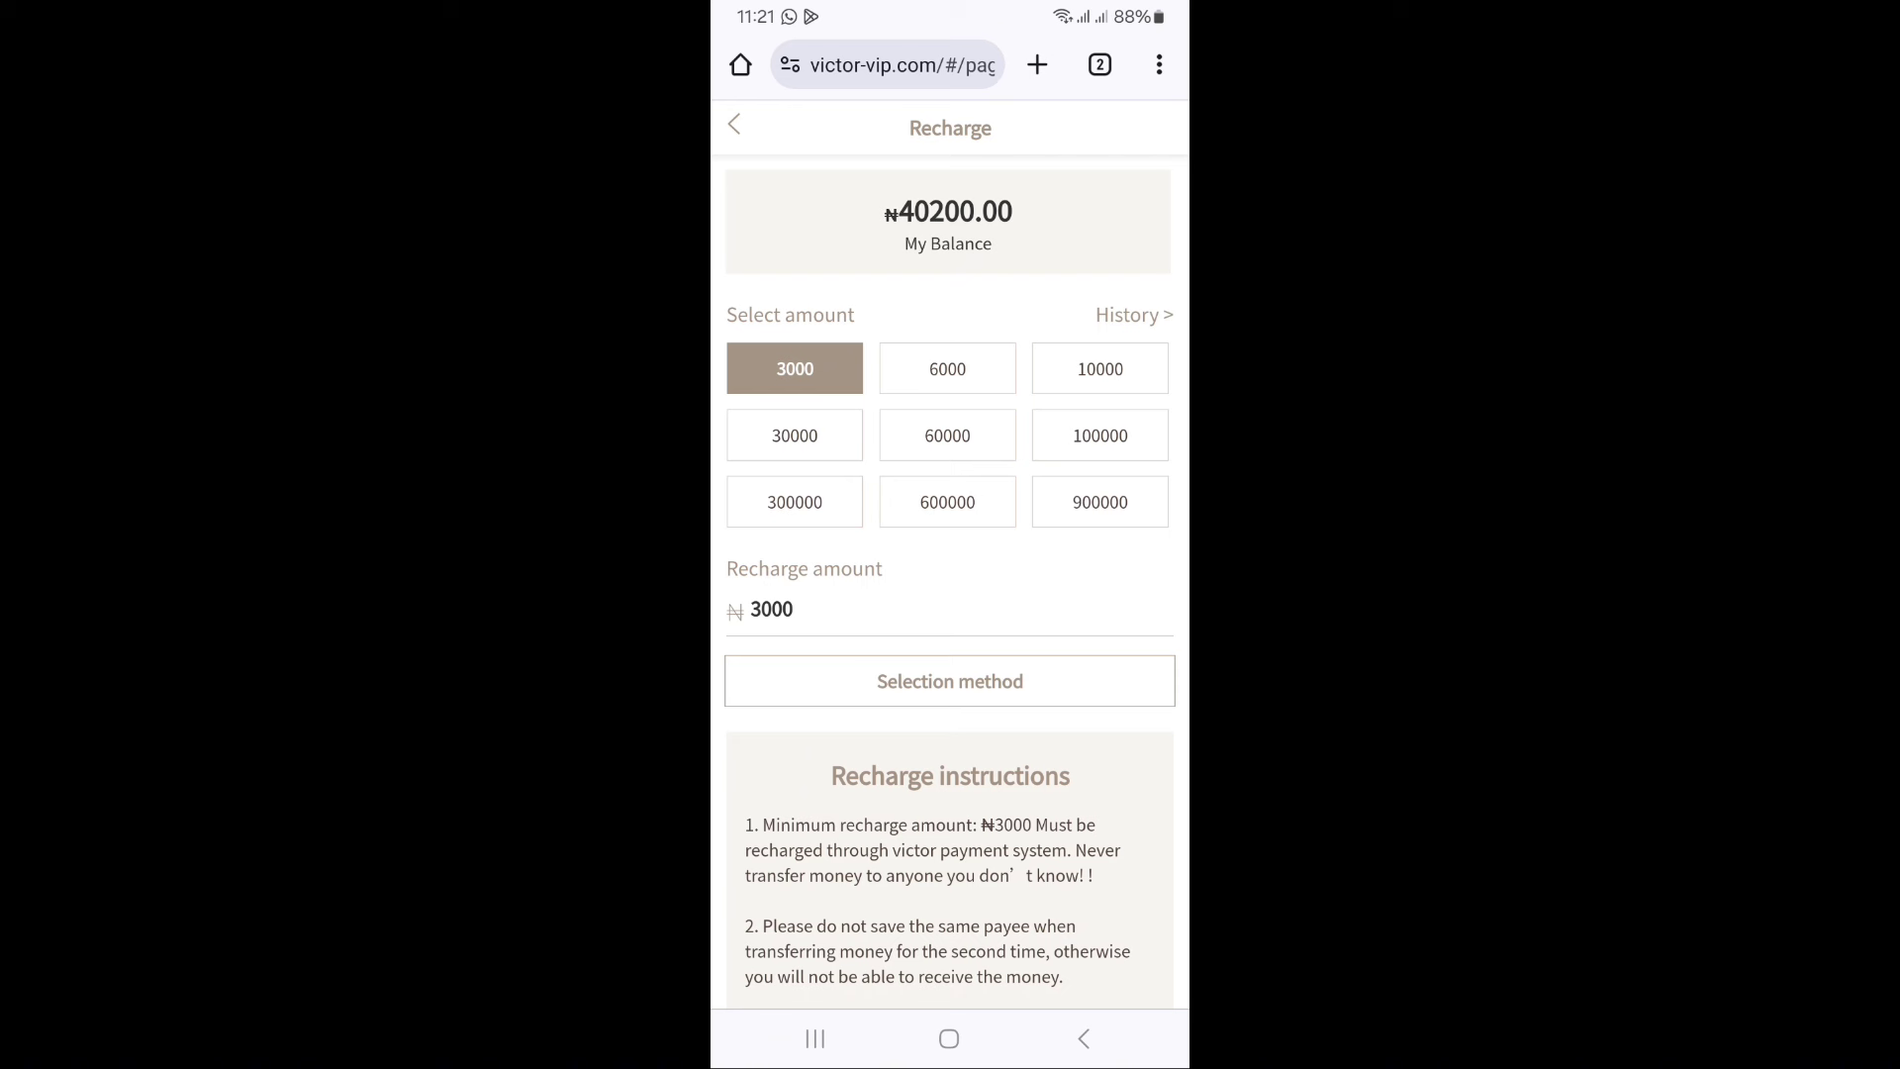
{"action": "scroll", "coordinate": [950, 595], "scroll_direction": "down", "scroll_amount": 2}
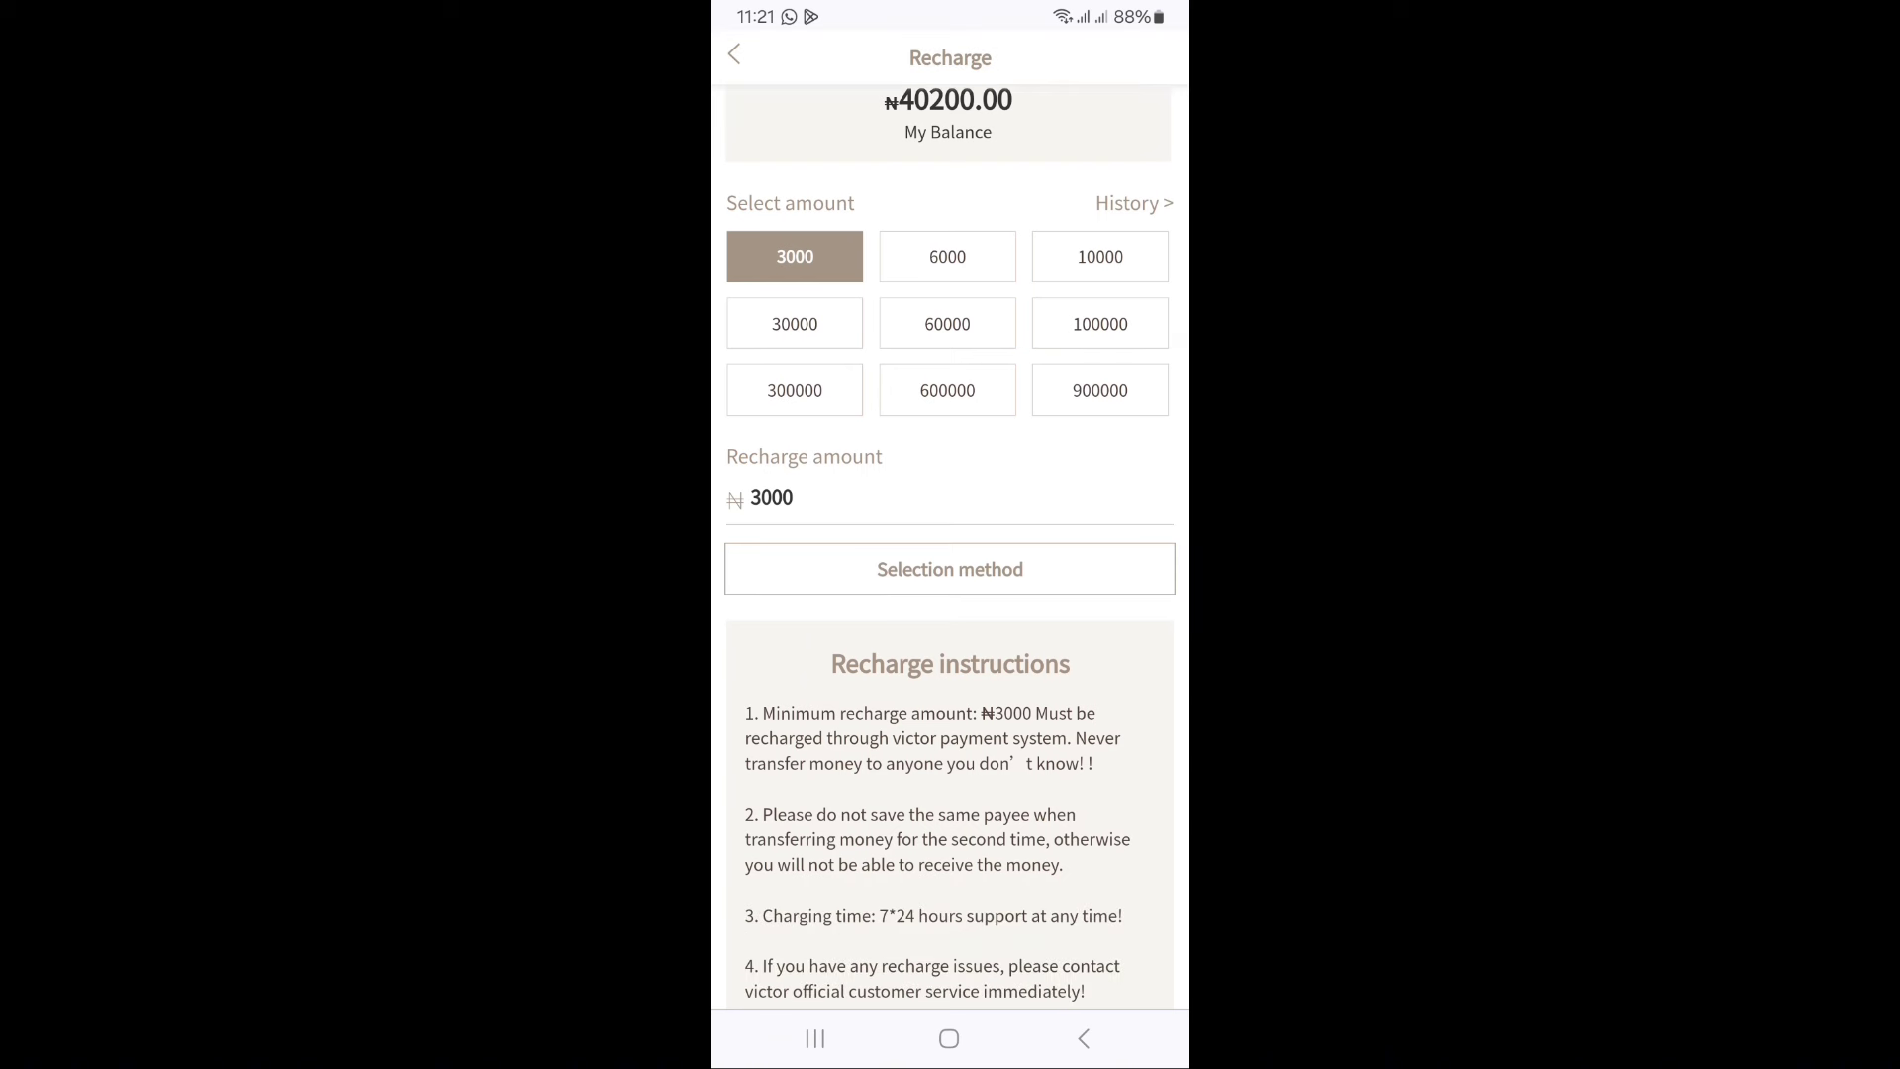
{"action": "left_click", "coordinate": [950, 569]}
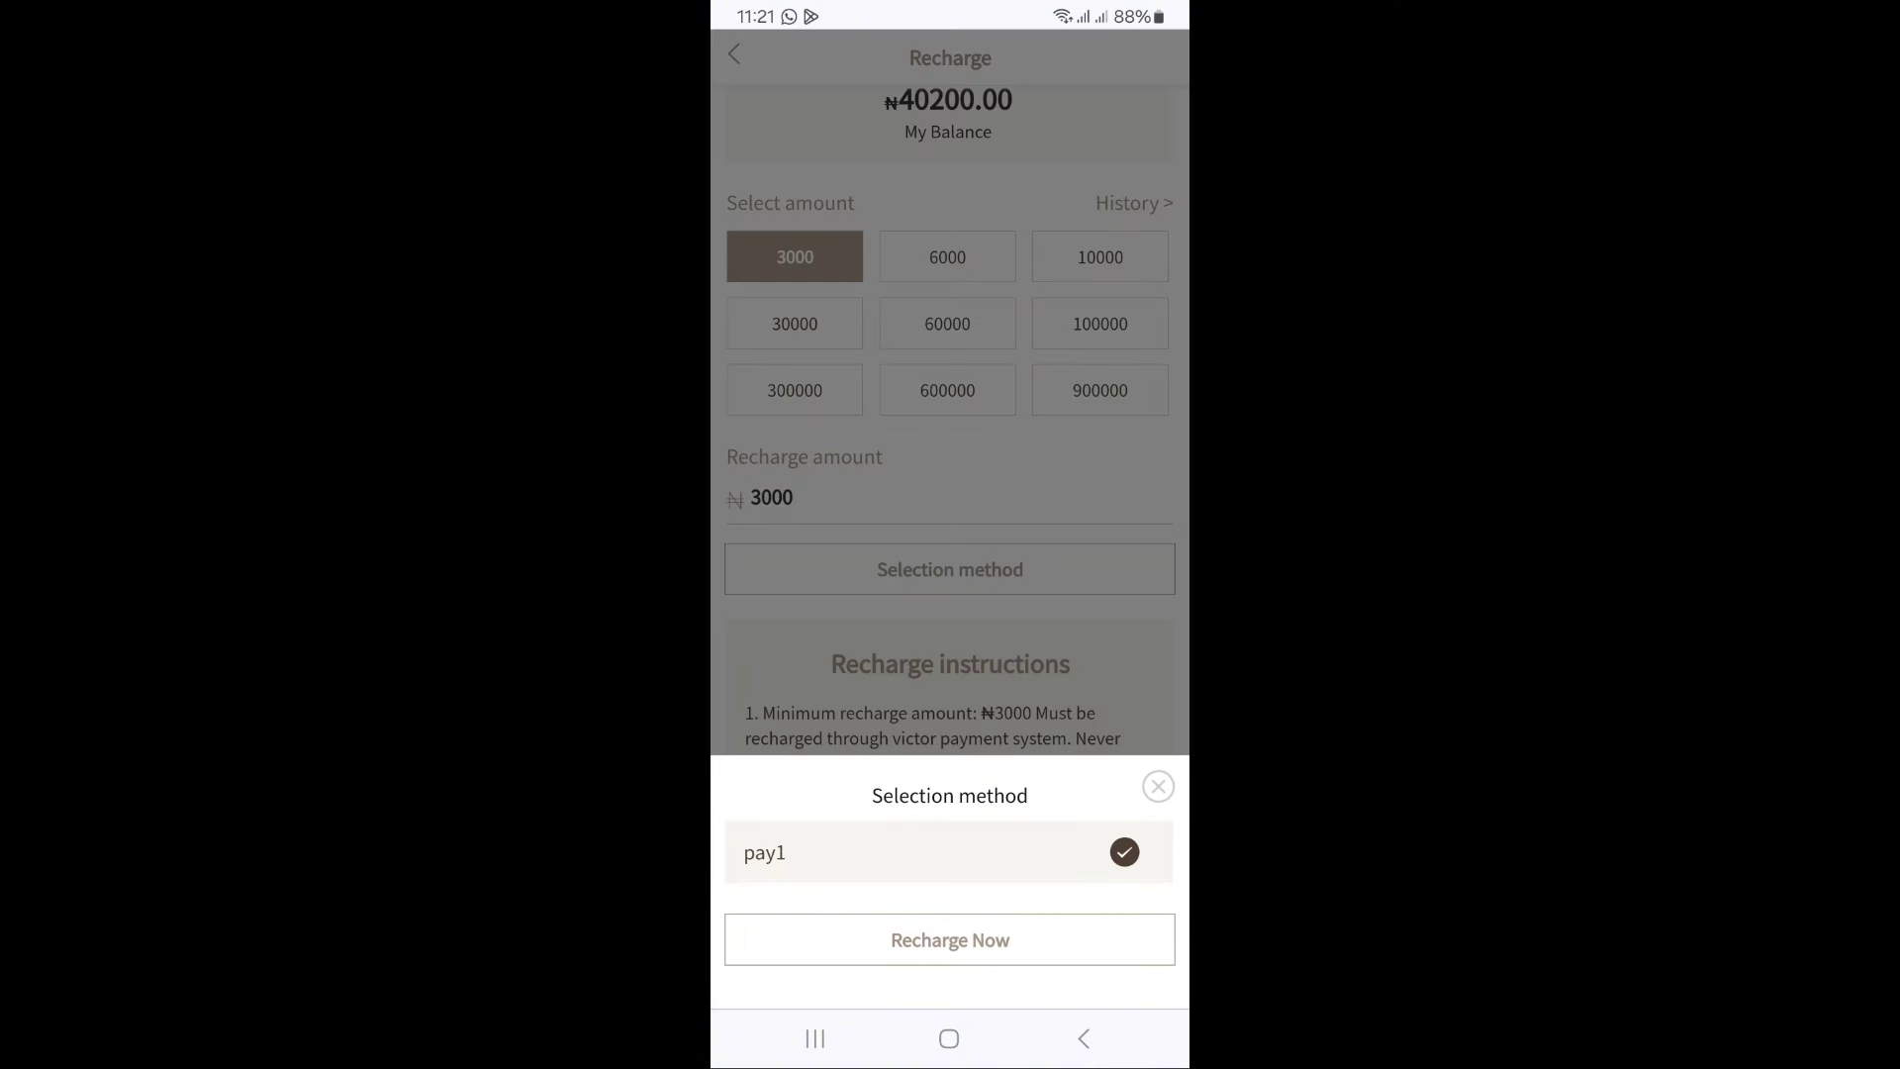
Proceed to SHPAY's ₦3000 bank-transfer instructions for the Paga account
{"action": "left_click", "coordinate": [950, 939]}
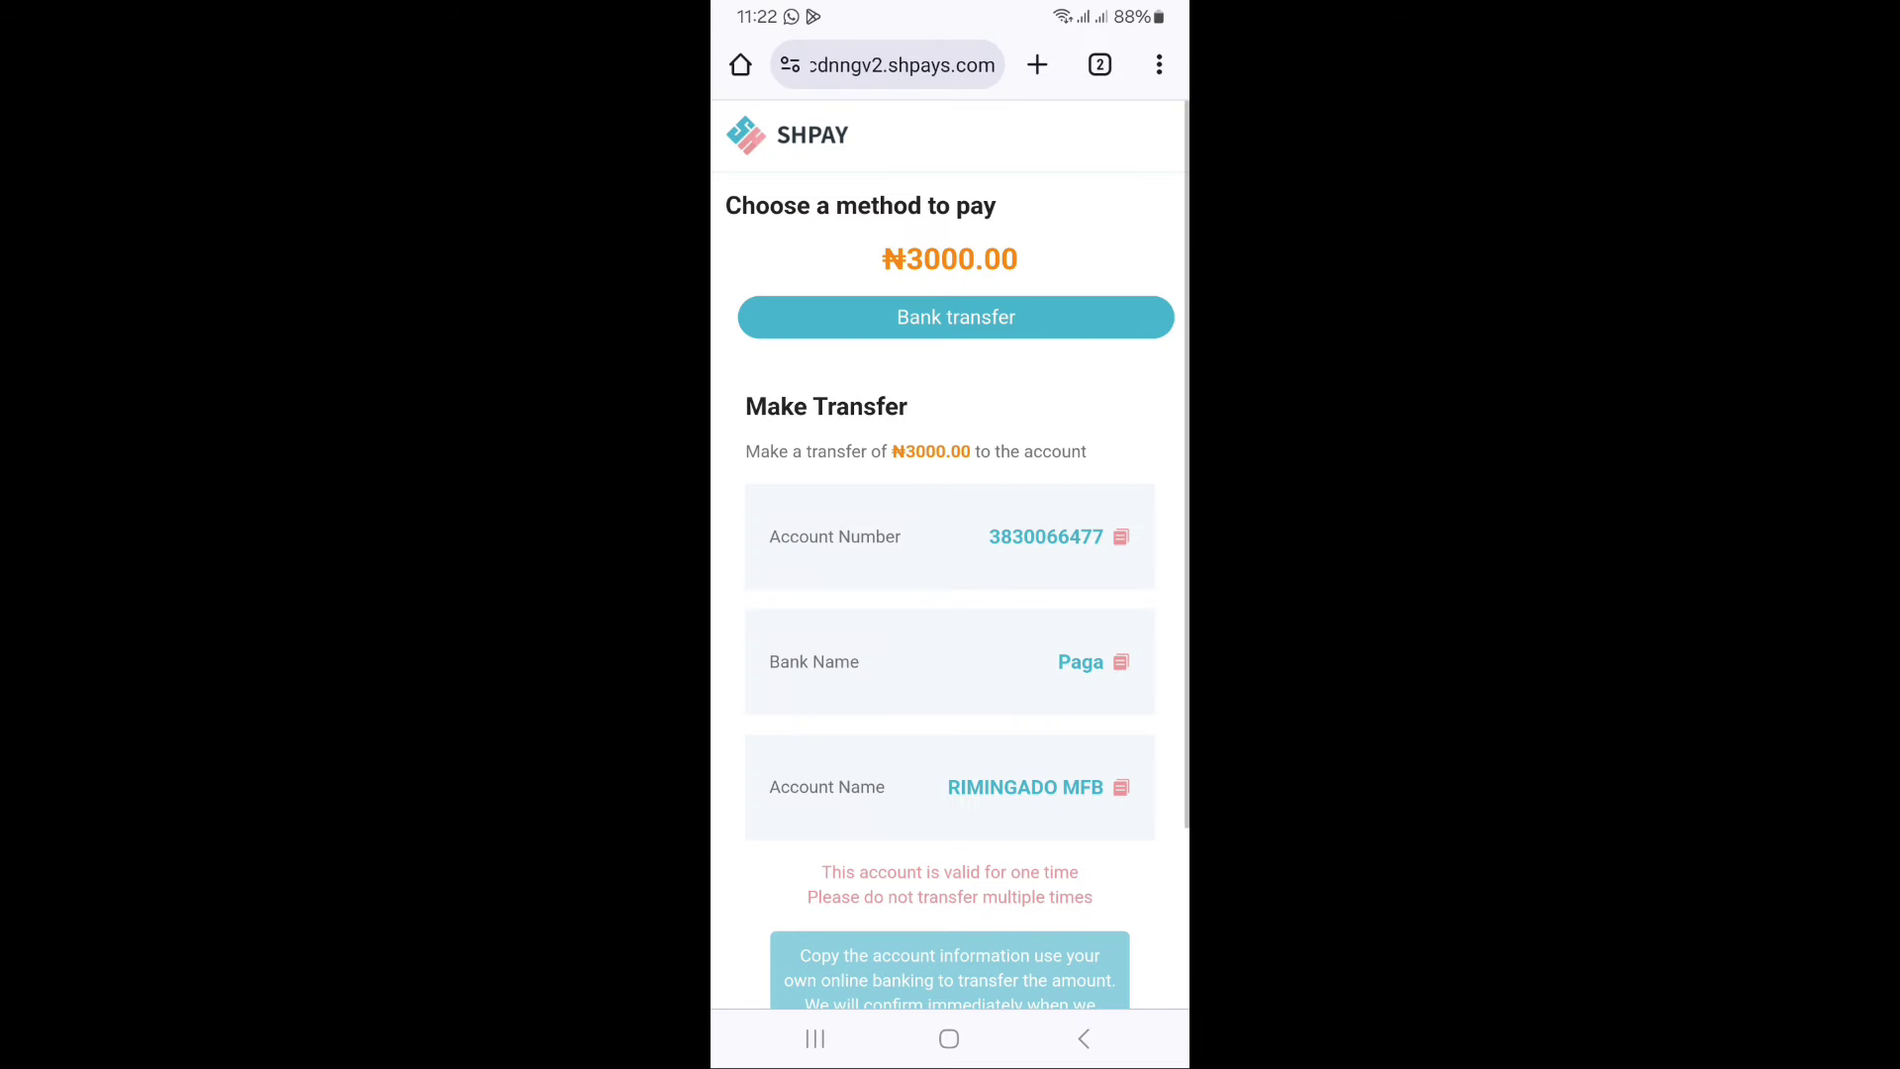
{"action": "scroll", "coordinate": [951, 595], "scroll_direction": "down", "scroll_amount": 2}
{"action": "scroll", "coordinate": [950, 595], "scroll_direction": "down", "scroll_amount": 1}
{"action": "scroll", "coordinate": [950, 594], "scroll_direction": "up", "scroll_amount": 2}
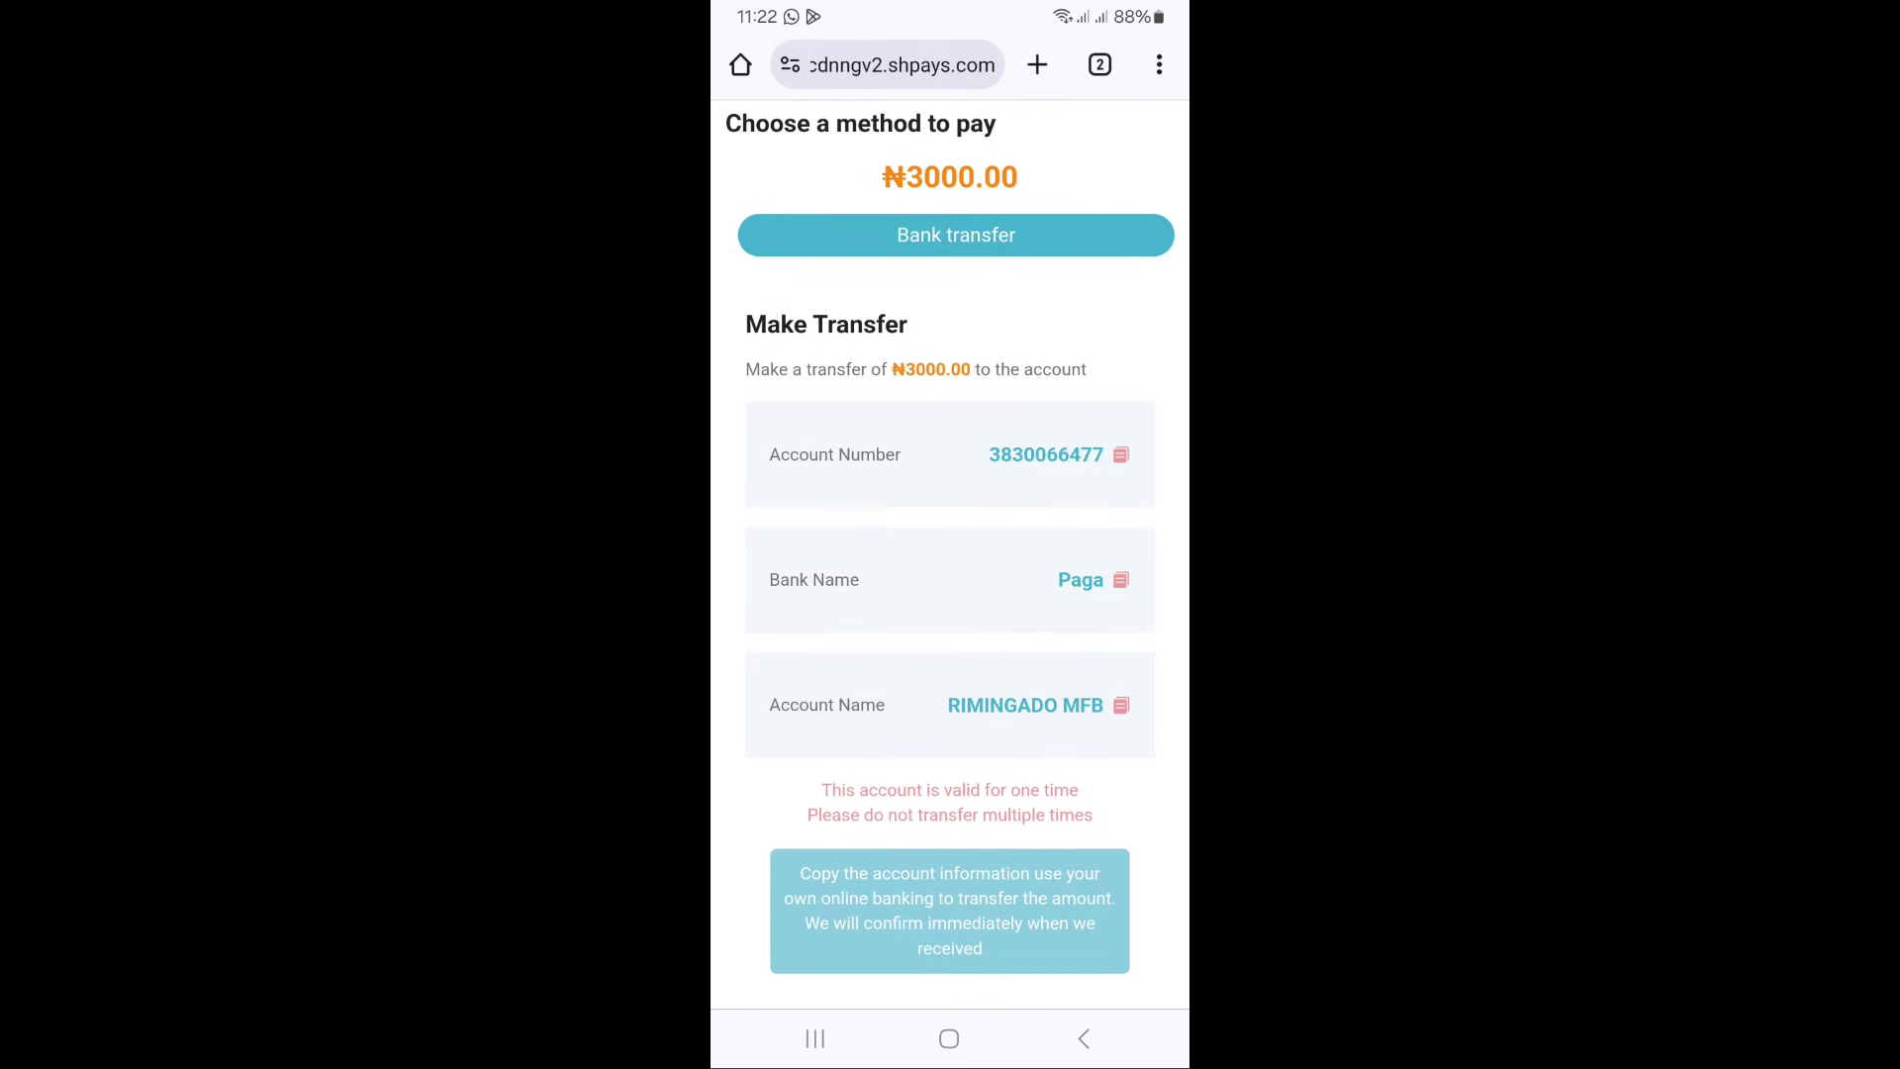
{"action": "scroll", "coordinate": [951, 595], "scroll_direction": "down", "scroll_amount": 2}
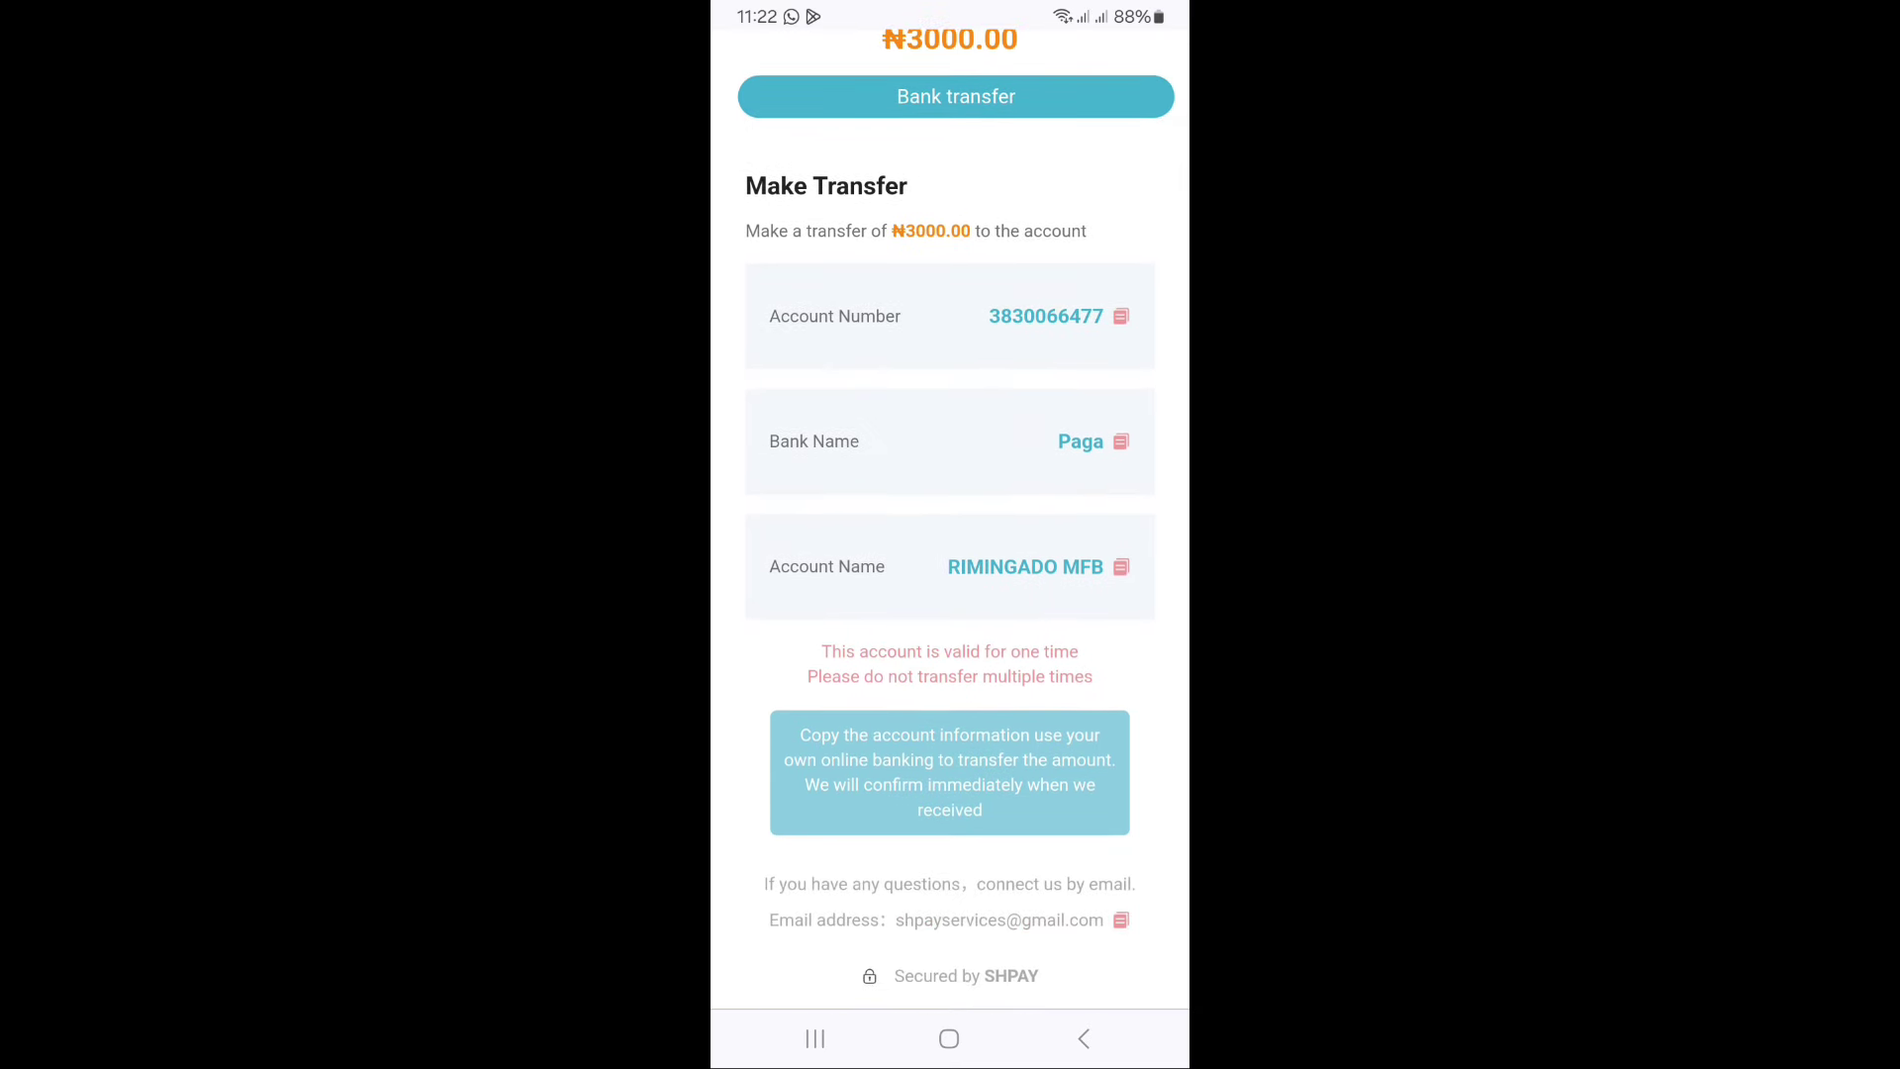
{"action": "scroll", "coordinate": [950, 594], "scroll_direction": "up", "scroll_amount": 1}
{"action": "scroll", "coordinate": [950, 594], "scroll_direction": "up", "scroll_amount": 2}
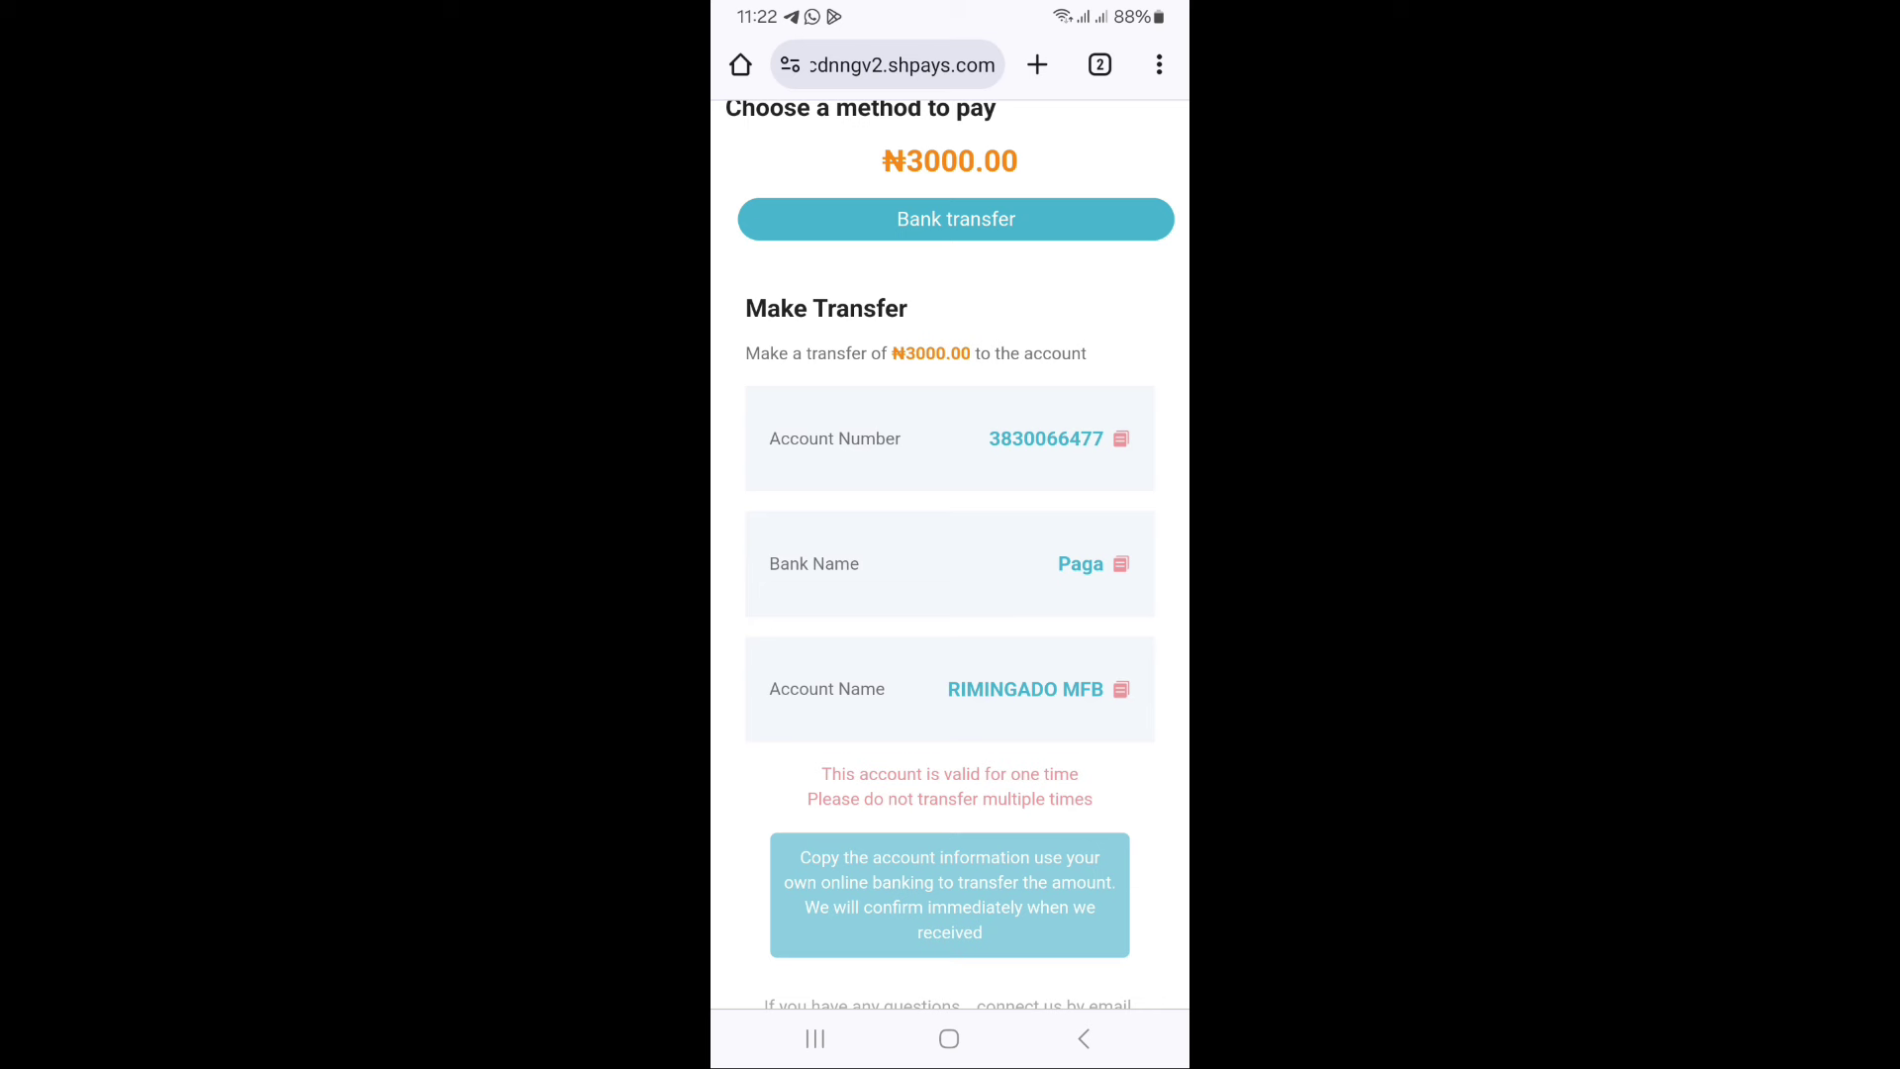
{"action": "scroll", "coordinate": [951, 594], "scroll_direction": "down", "scroll_amount": 2}
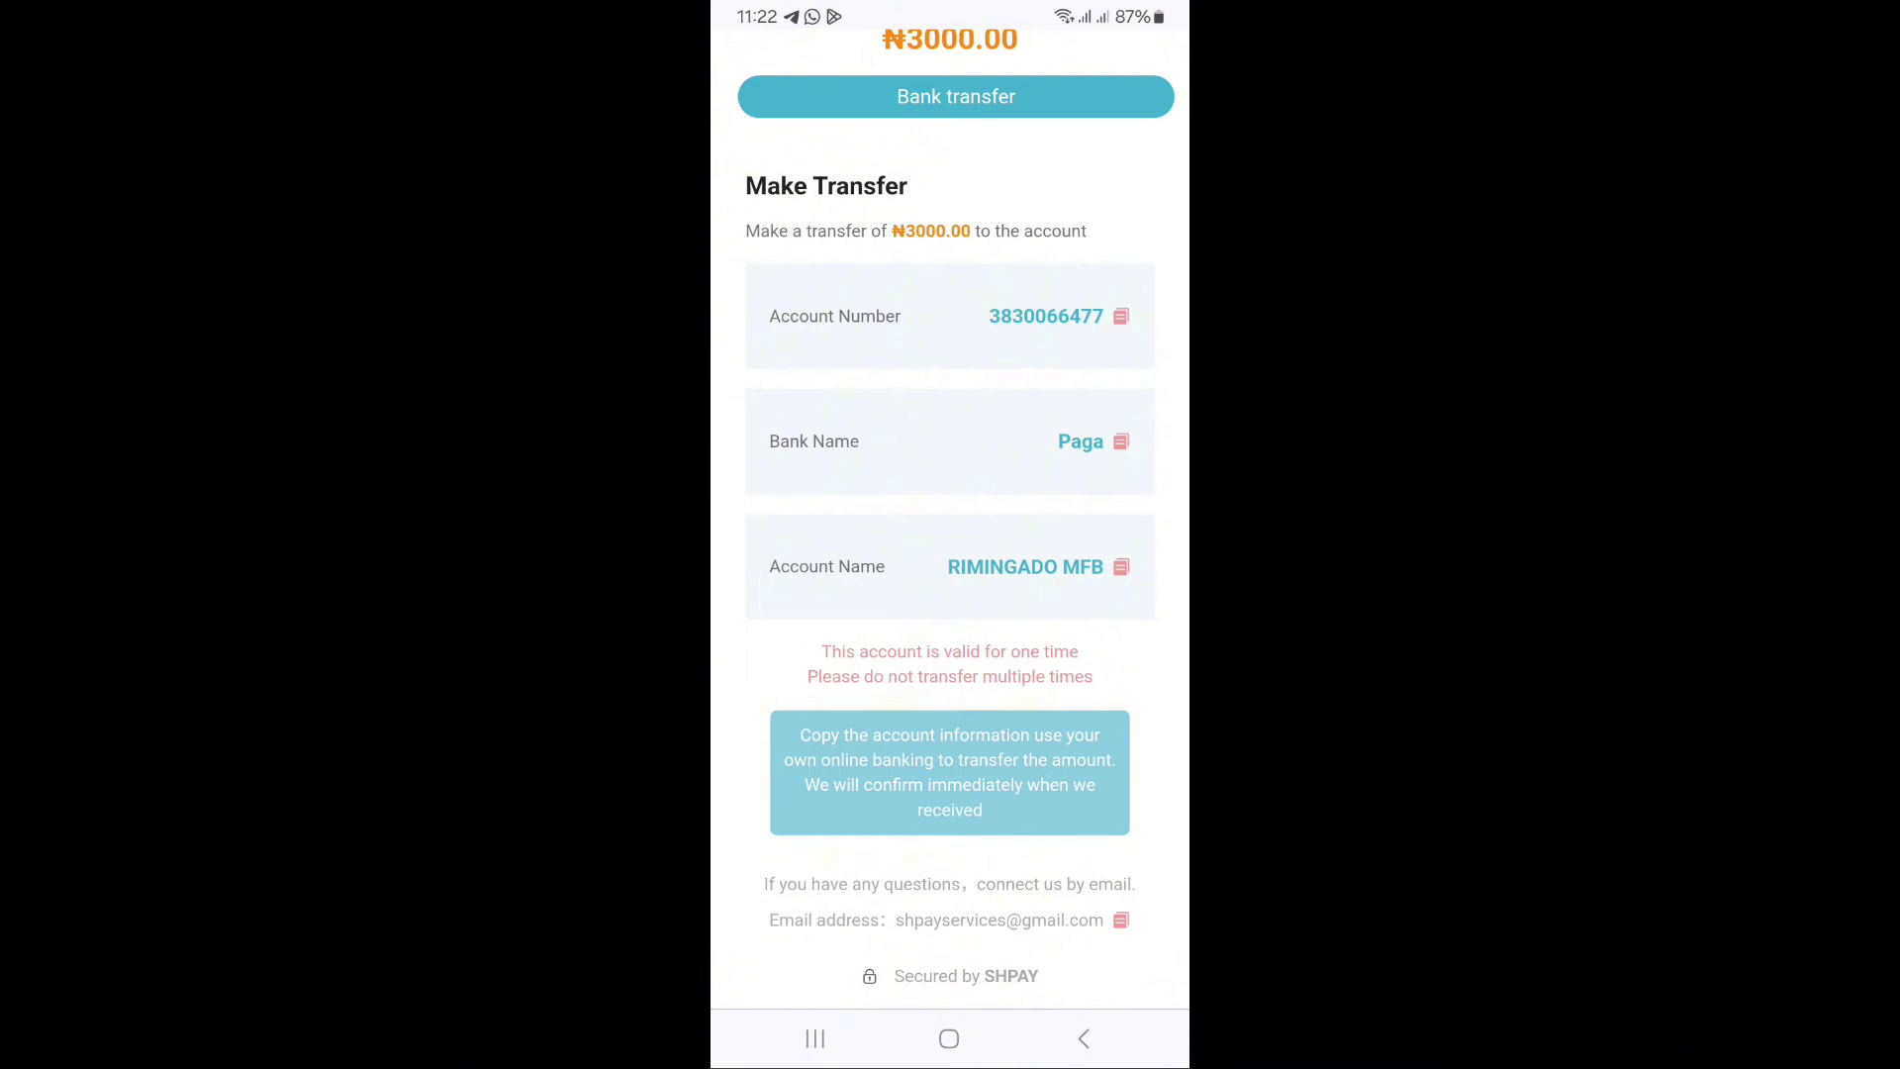
{"action": "scroll", "coordinate": [951, 595], "scroll_direction": "up", "scroll_amount": 2}
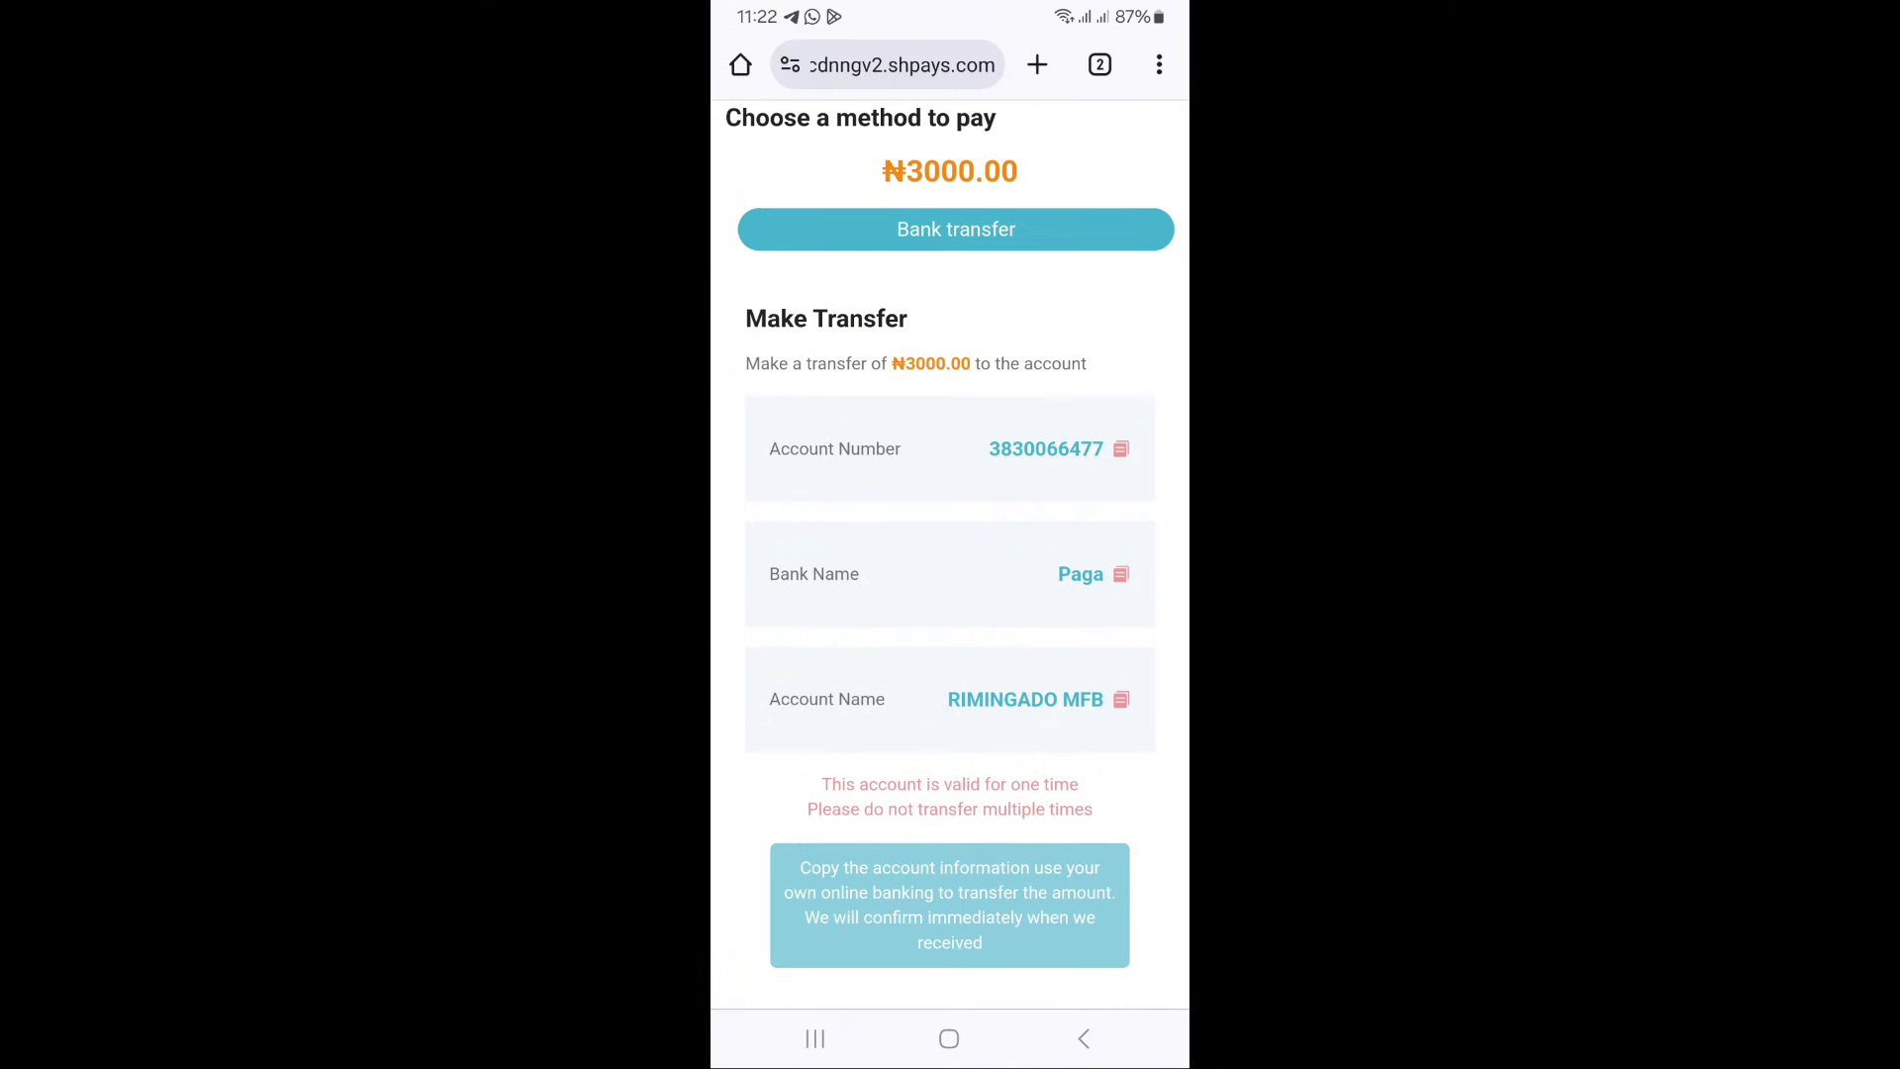
{"action": "scroll", "coordinate": [950, 594], "scroll_direction": "up", "scroll_amount": 1}
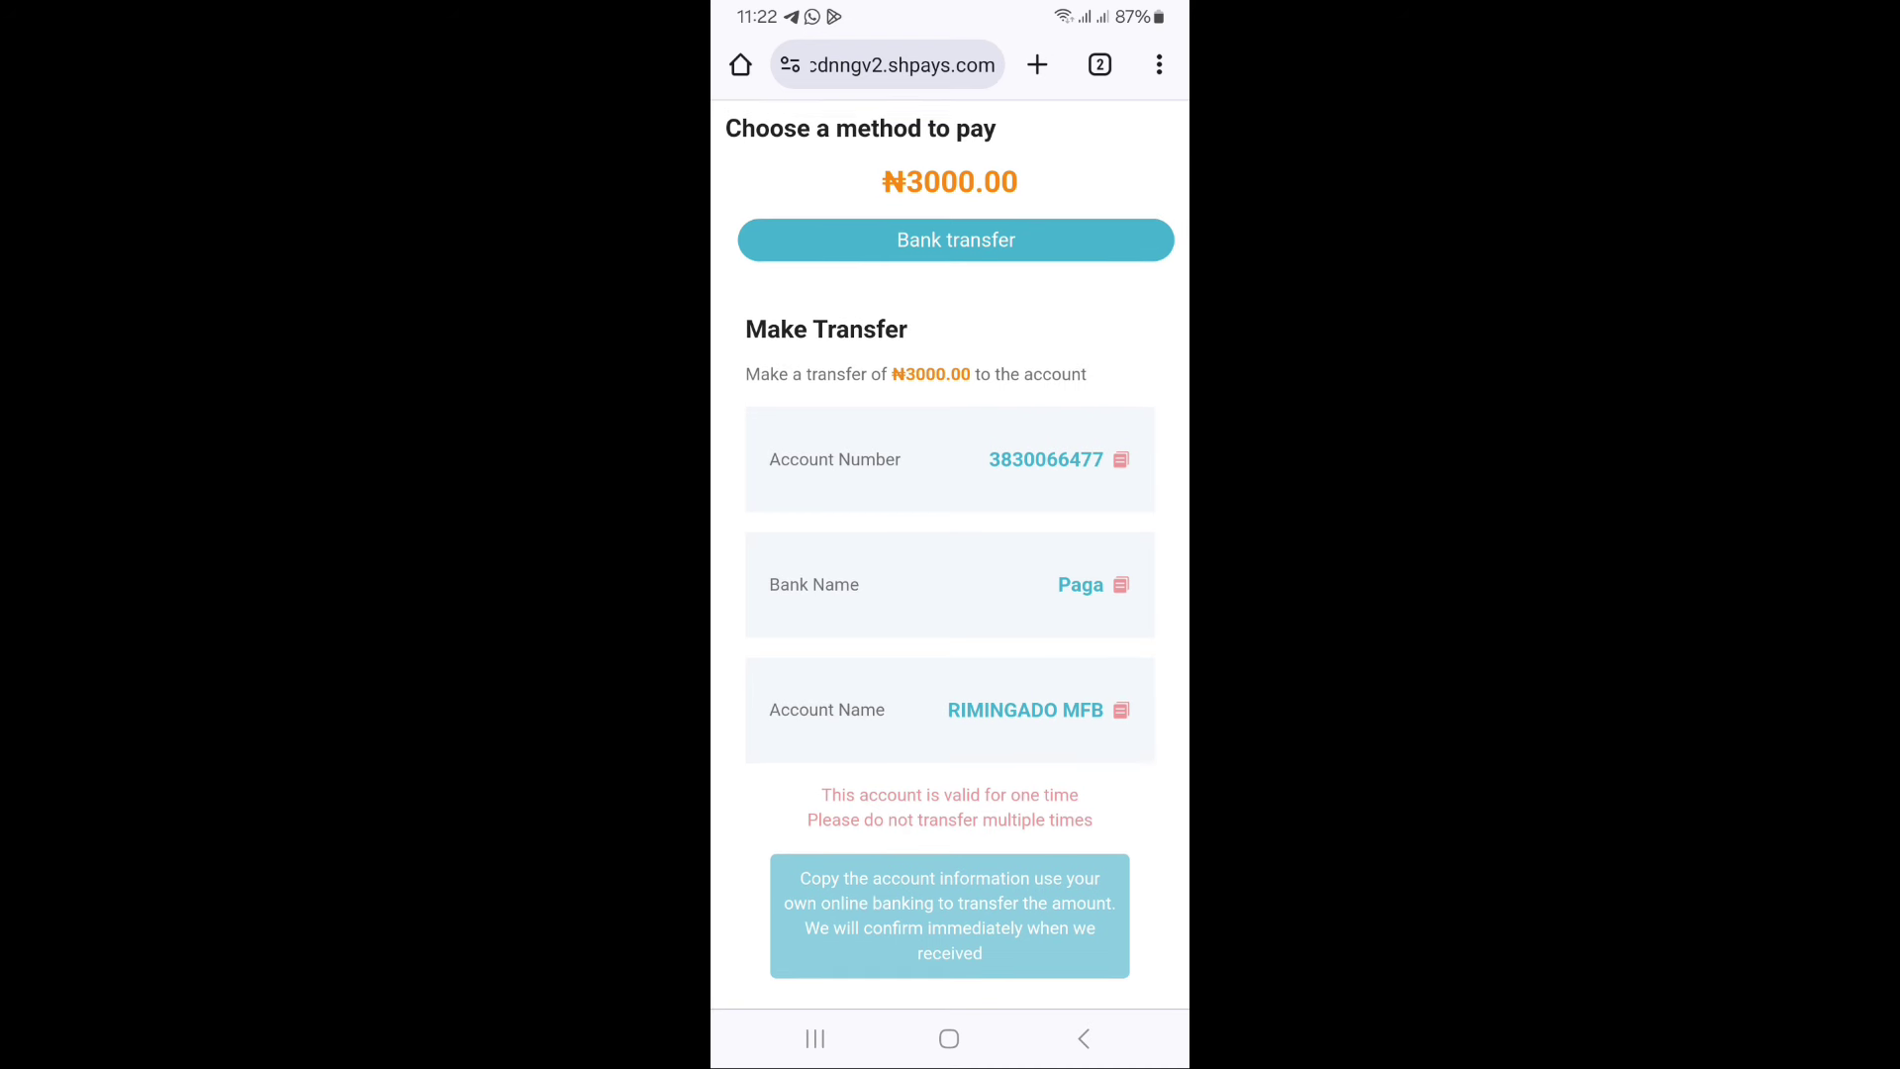
{"action": "scroll", "coordinate": [951, 593], "scroll_direction": "up", "scroll_amount": 1}
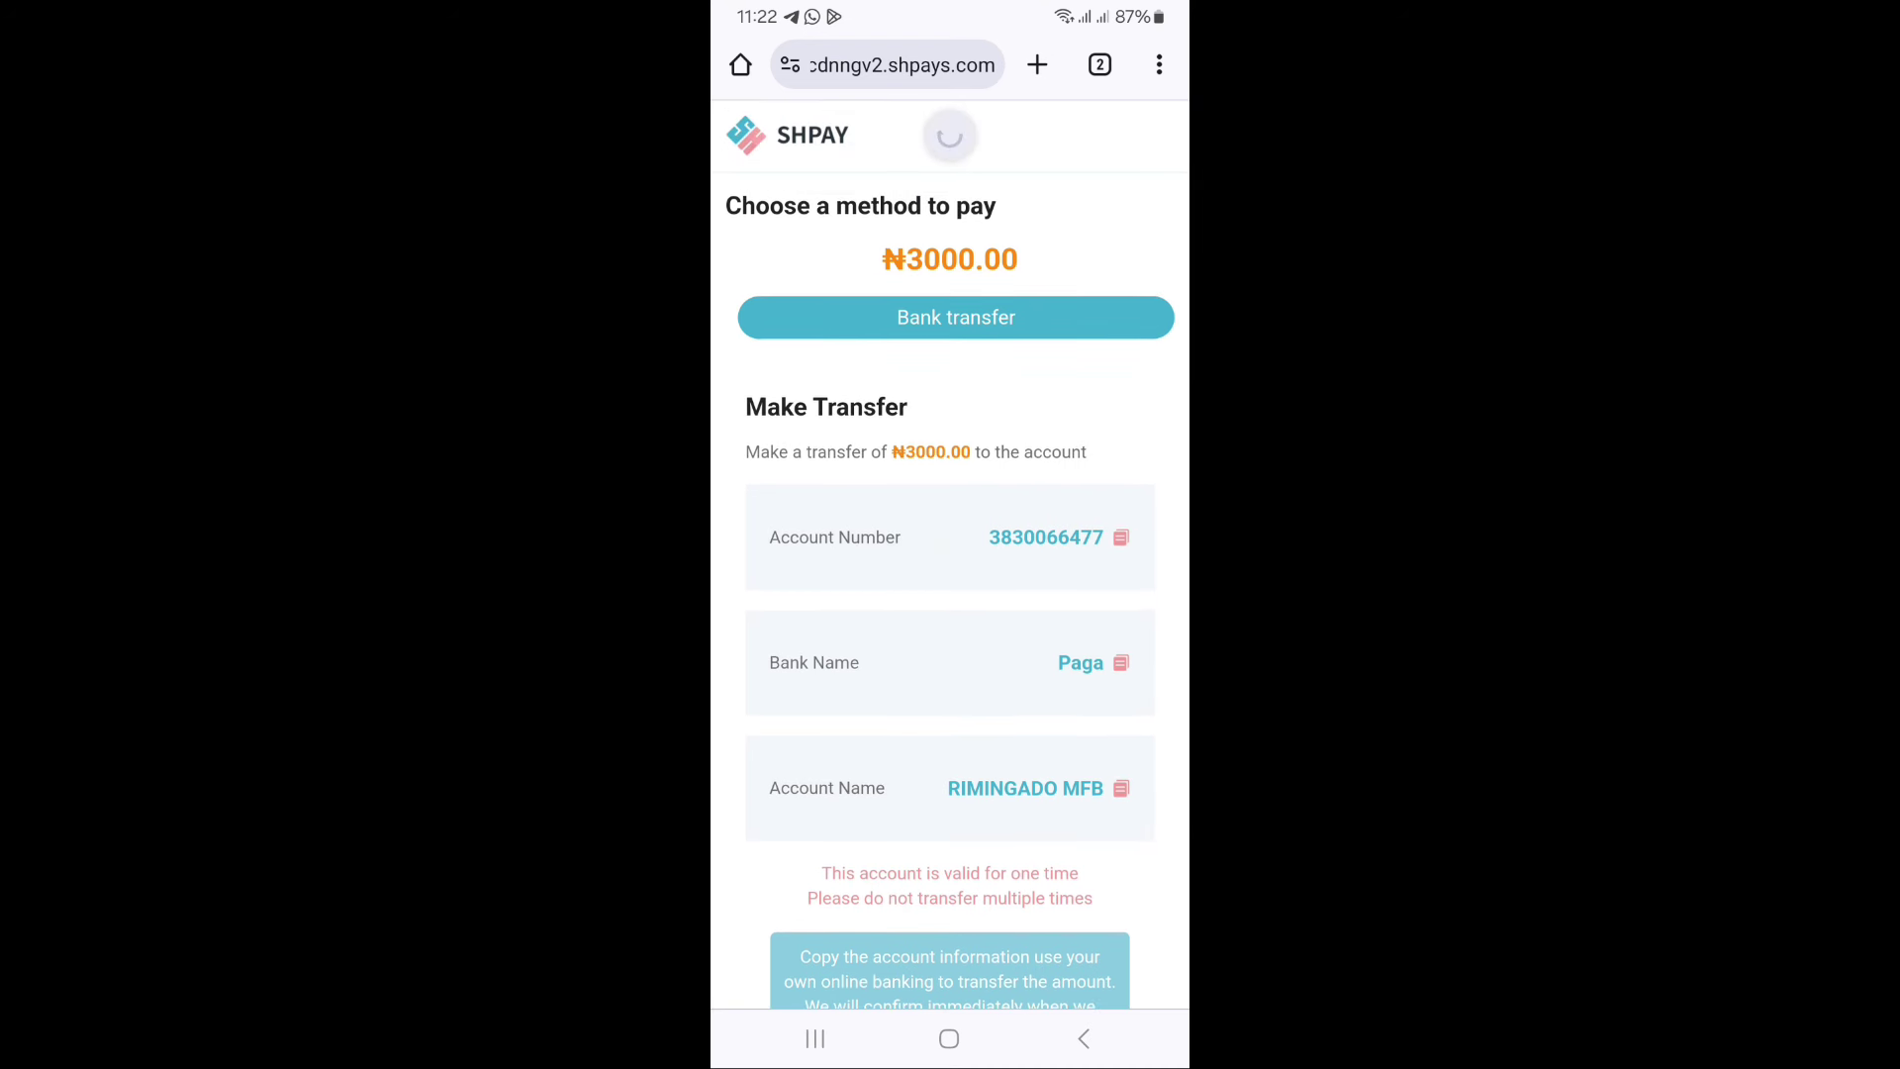
{"action": "scroll", "coordinate": [950, 595], "scroll_direction": "down", "scroll_amount": 3}
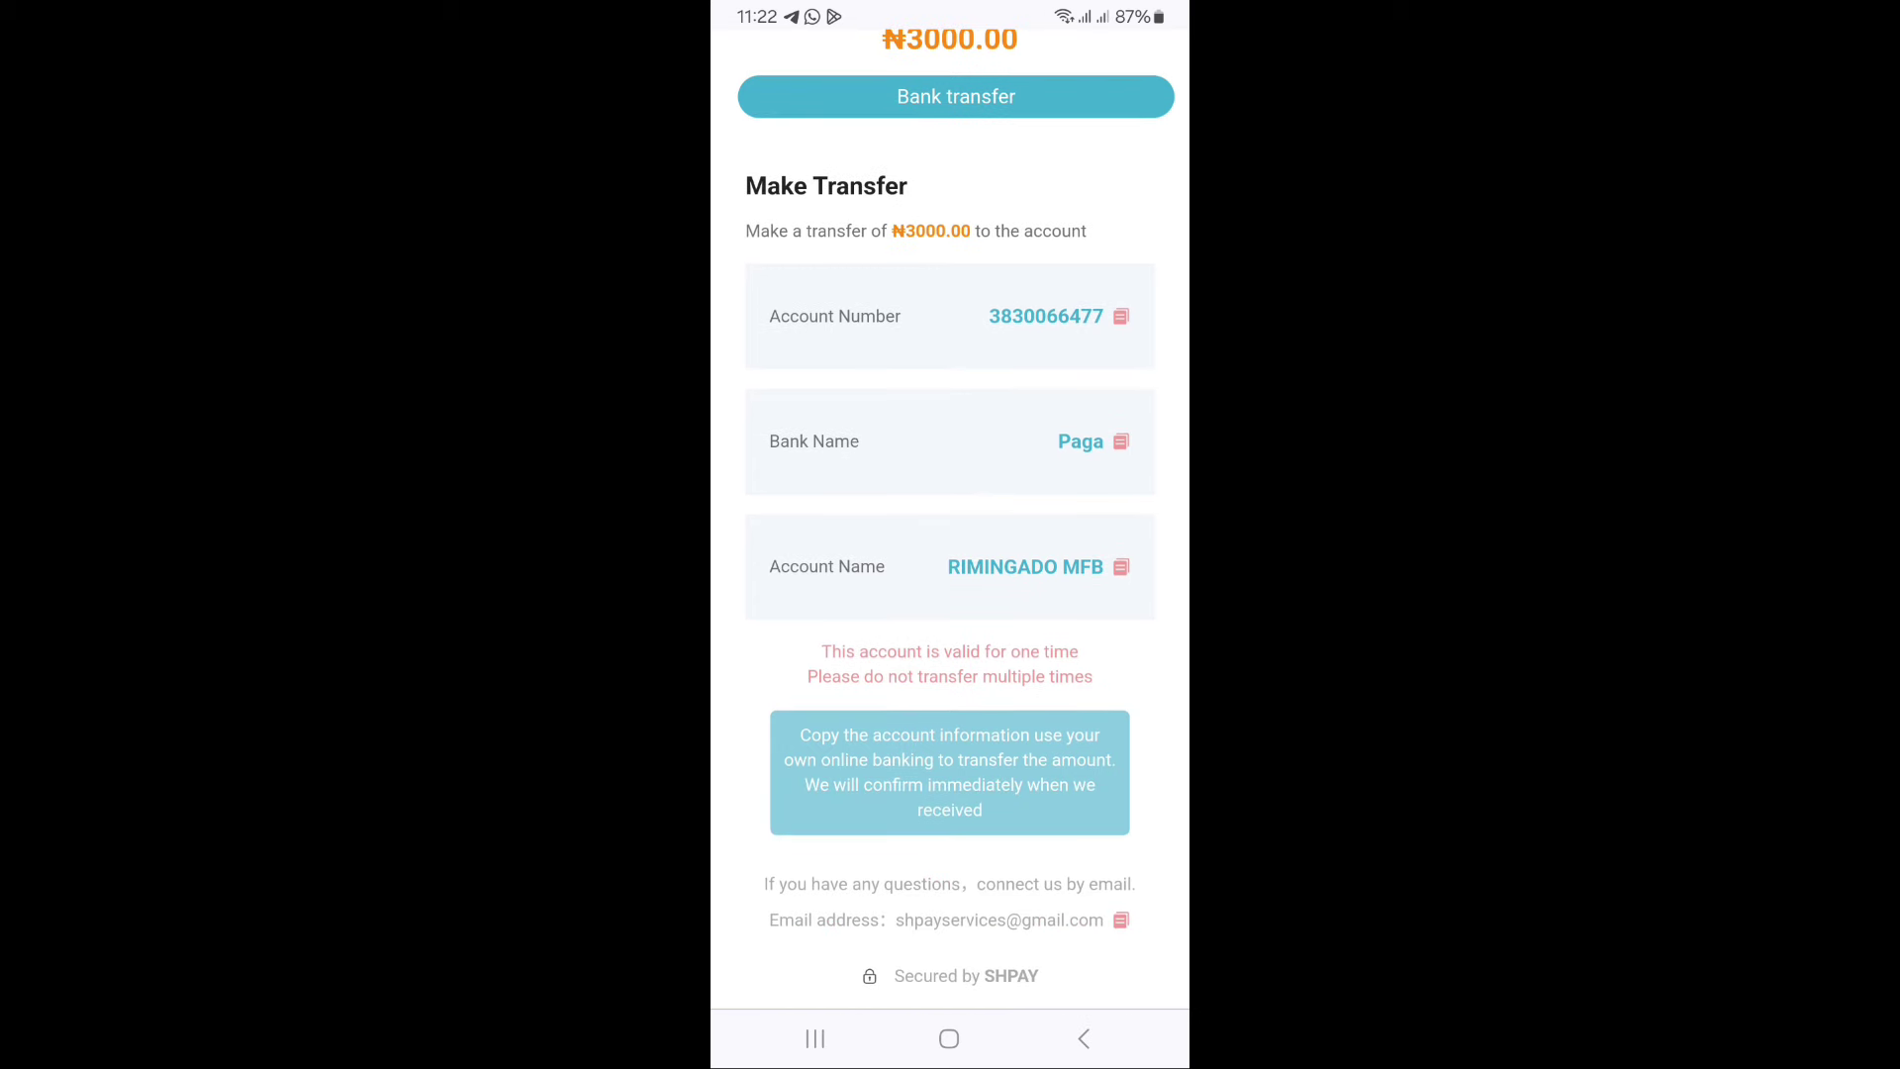
{"action": "scroll", "coordinate": [950, 594], "scroll_direction": "up", "scroll_amount": 2}
{"action": "scroll", "coordinate": [950, 594], "scroll_direction": "up", "scroll_amount": 1}
Return home from payment, dismiss the notification, and view watch plans Lv-1 to Lv-6
{"action": "left_click", "coordinate": [1084, 1038]}
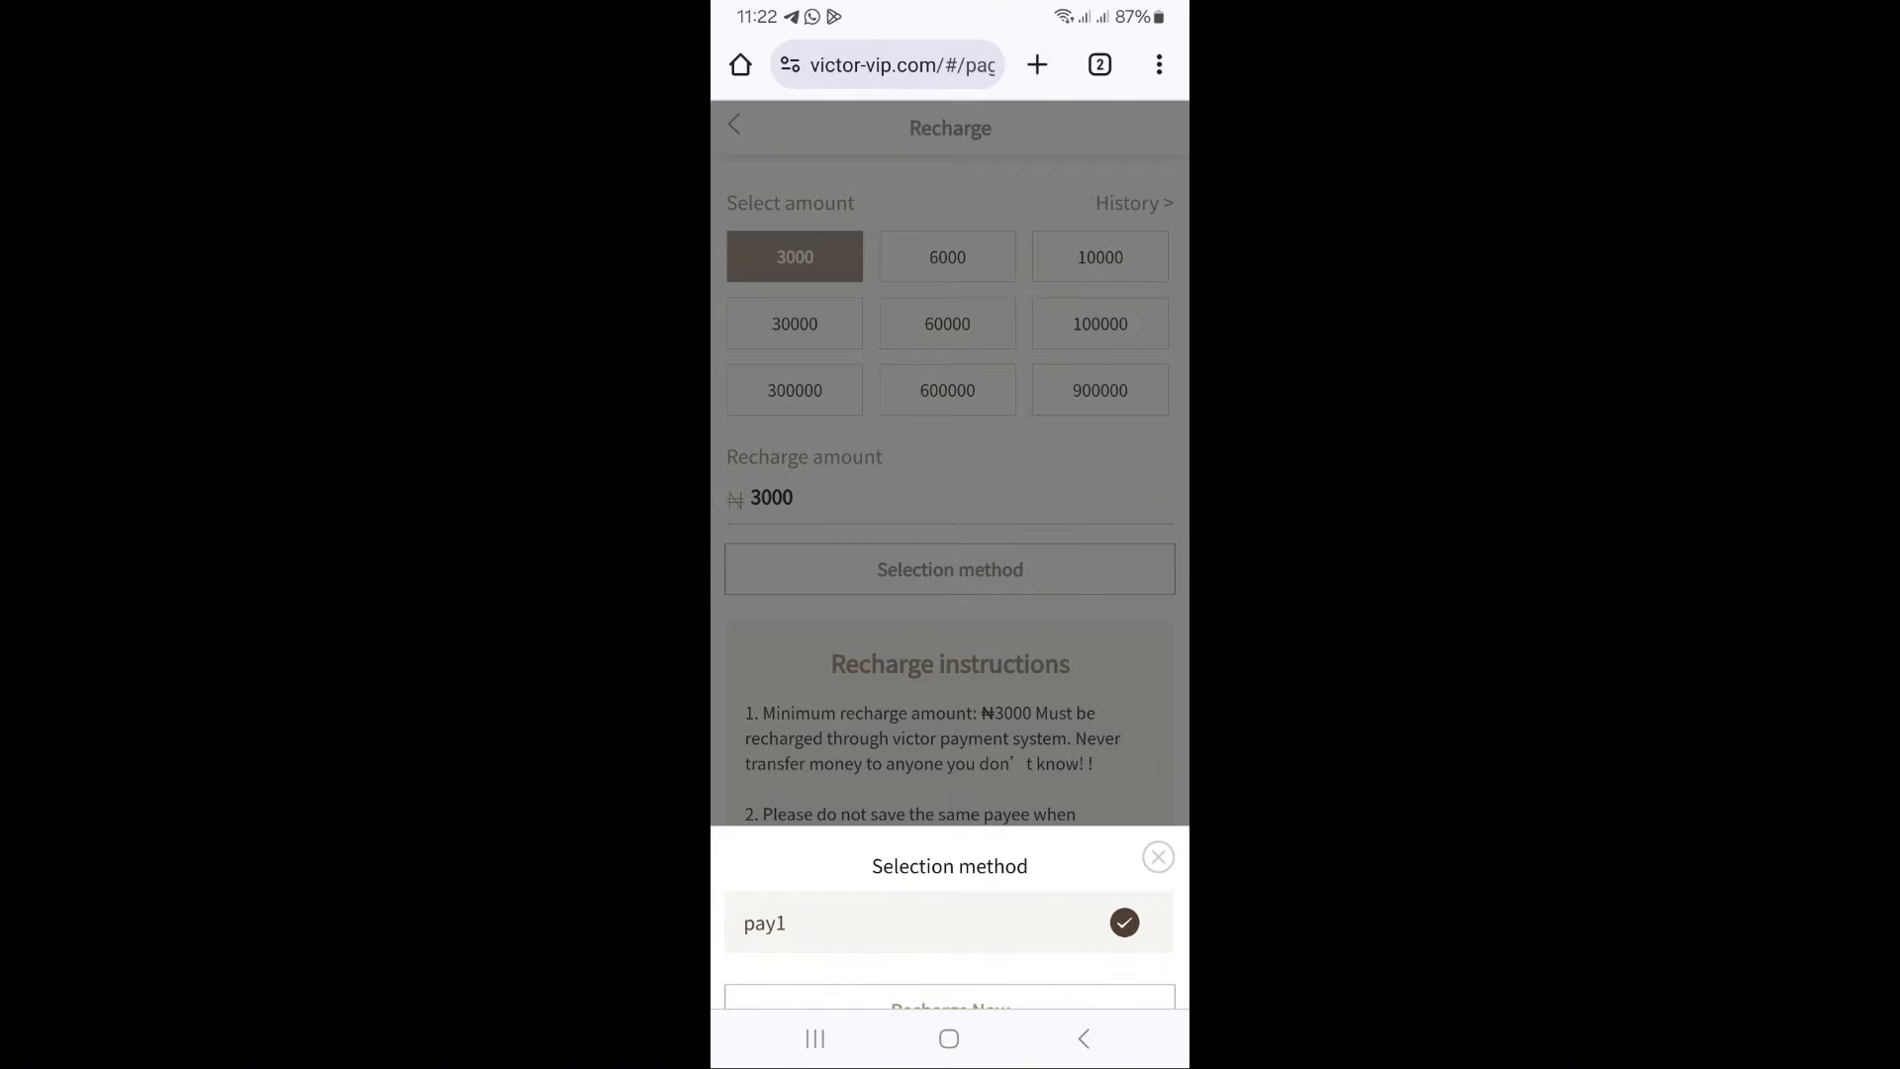
{"action": "left_click", "coordinate": [1085, 1039]}
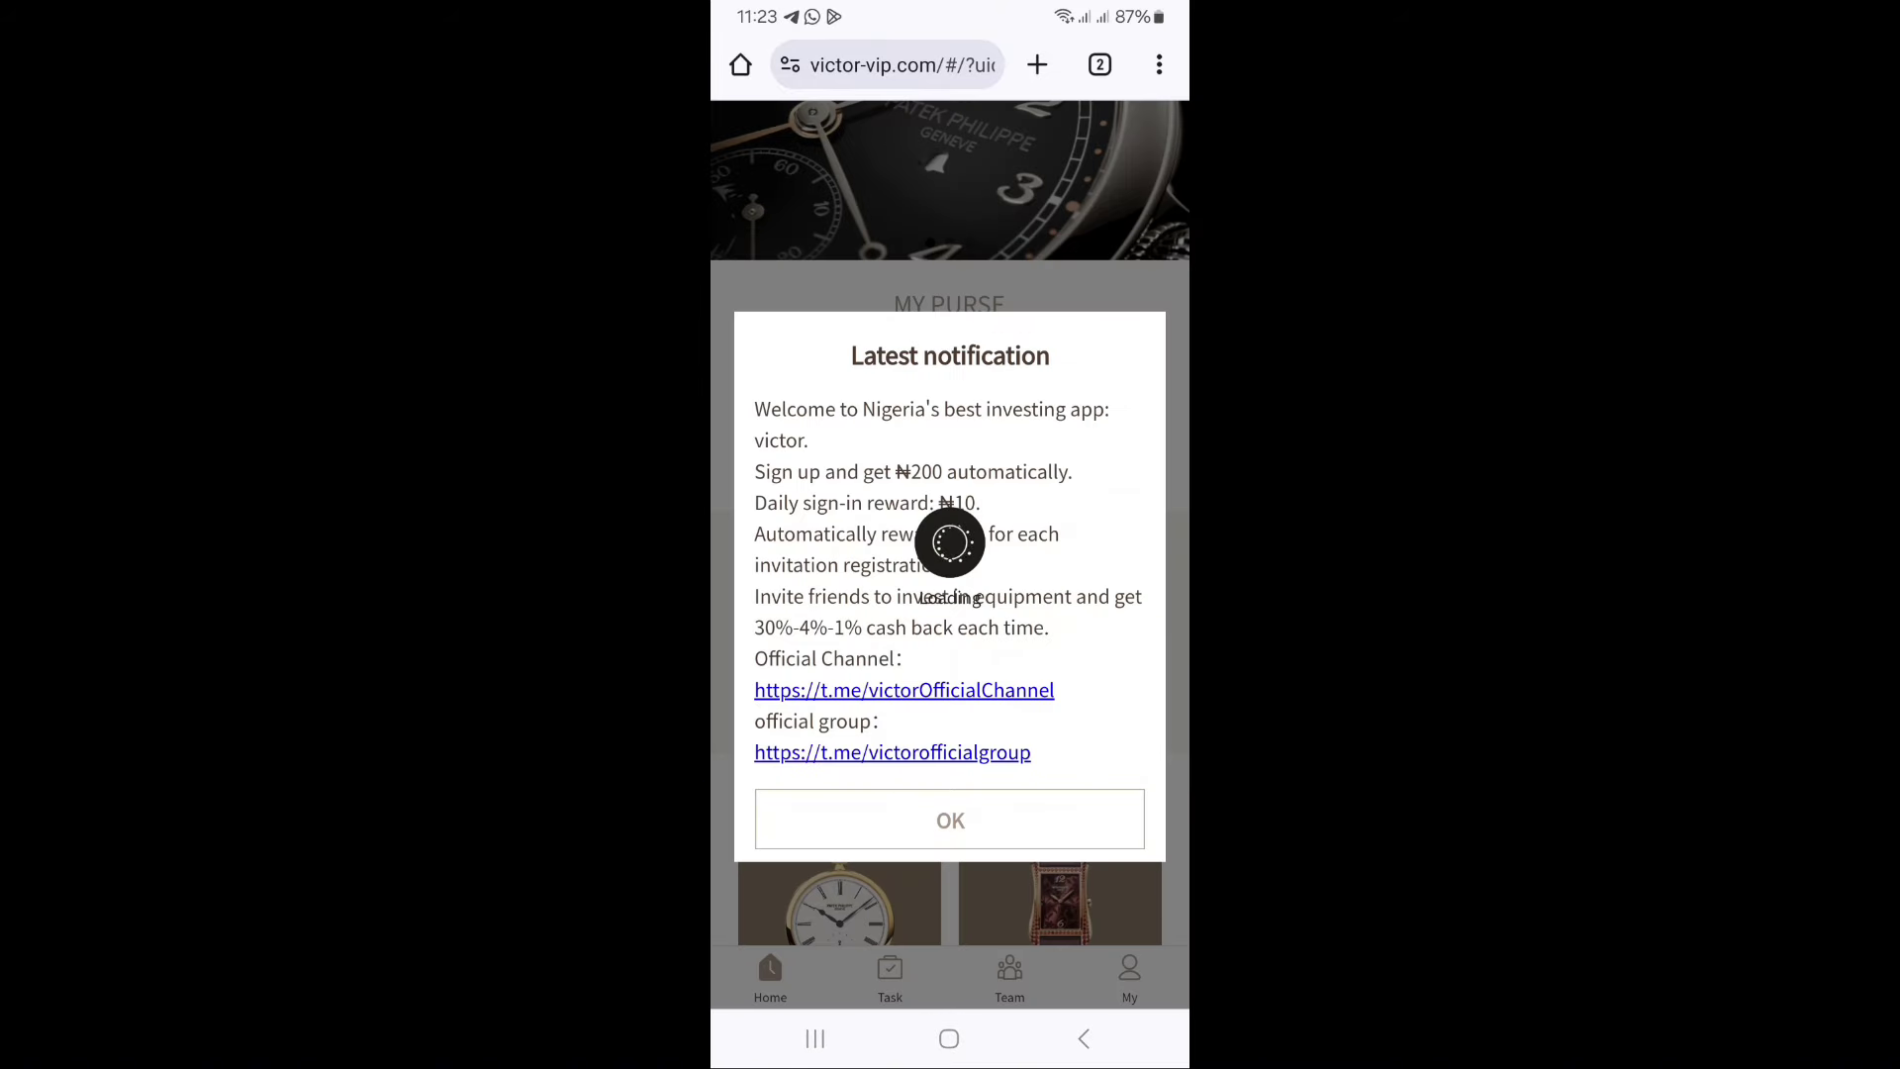
{"action": "left_click", "coordinate": [951, 820]}
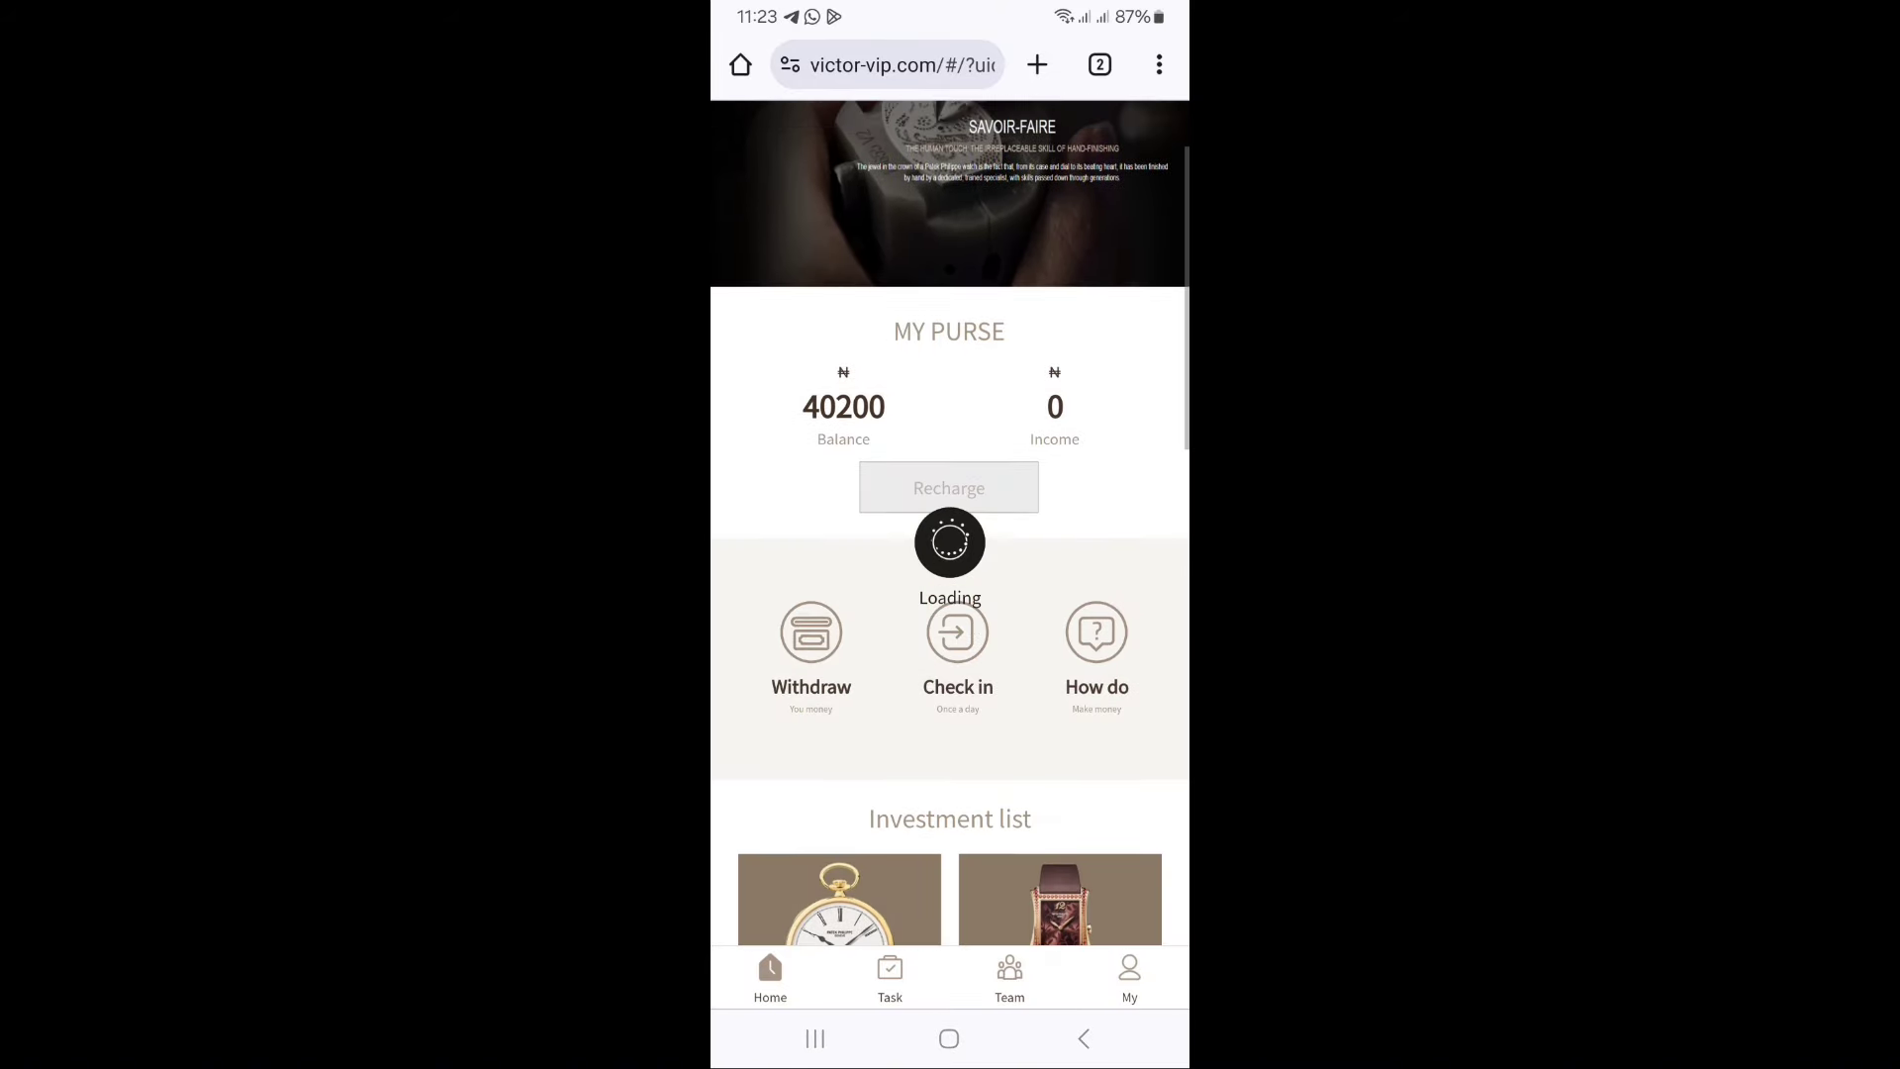
{"action": "scroll", "coordinate": [951, 594], "scroll_direction": "down", "scroll_amount": 5}
{"action": "scroll", "coordinate": [951, 595], "scroll_direction": "down", "scroll_amount": 5}
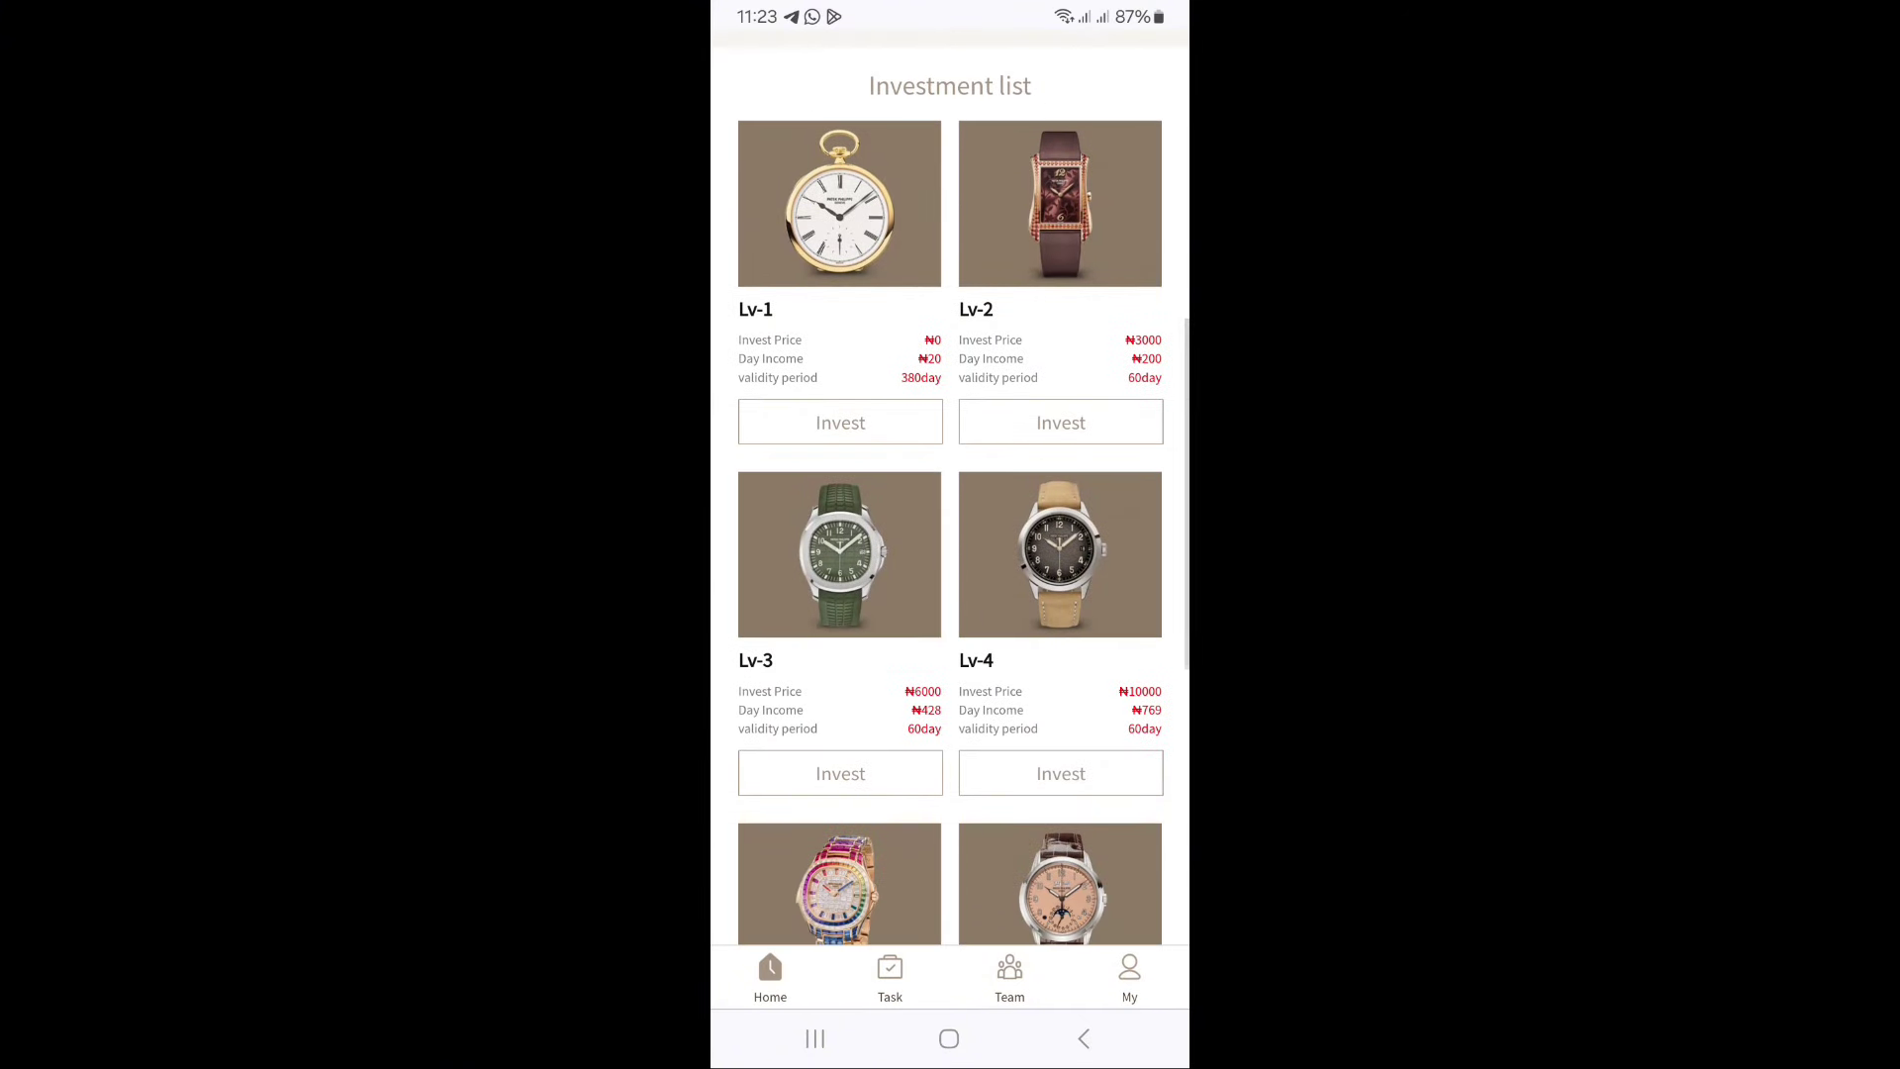
{"action": "scroll", "coordinate": [950, 535], "scroll_direction": "up", "scroll_amount": 2}
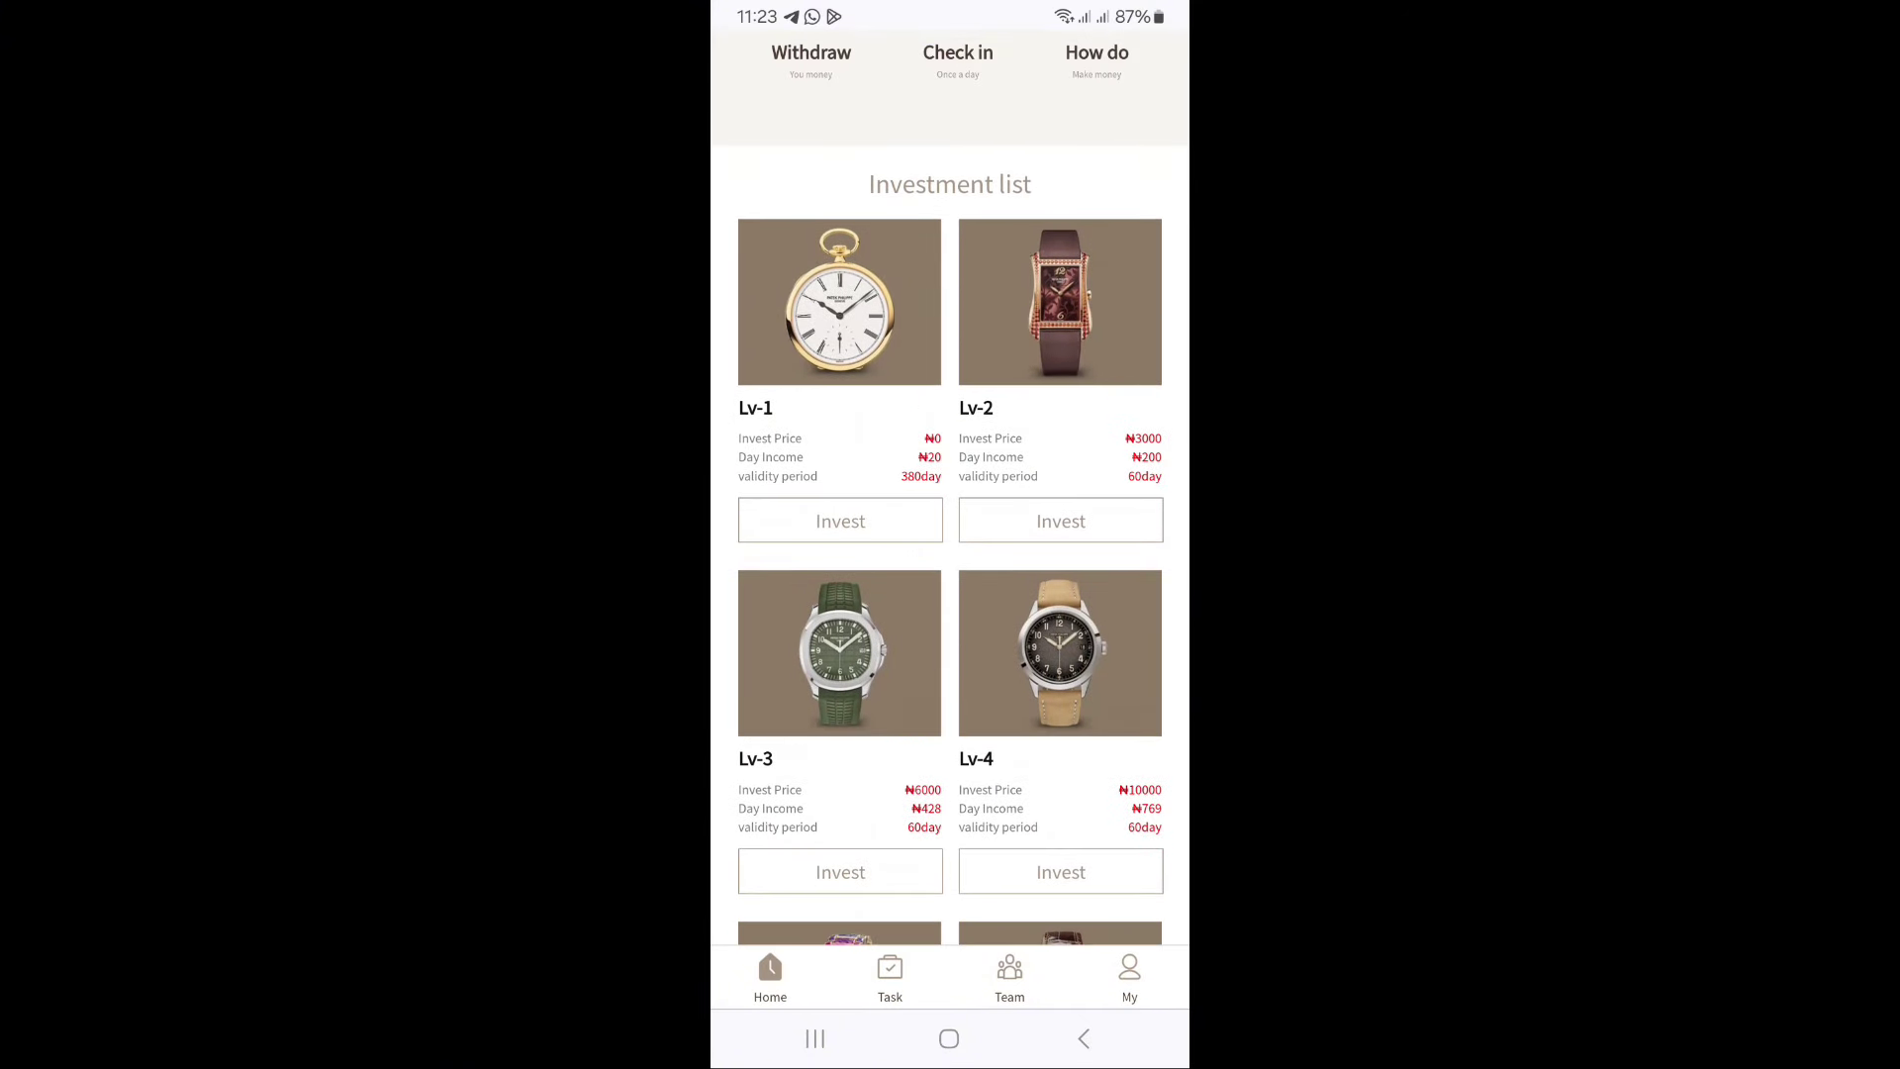
{"action": "scroll", "coordinate": [950, 534], "scroll_direction": "up", "scroll_amount": 3}
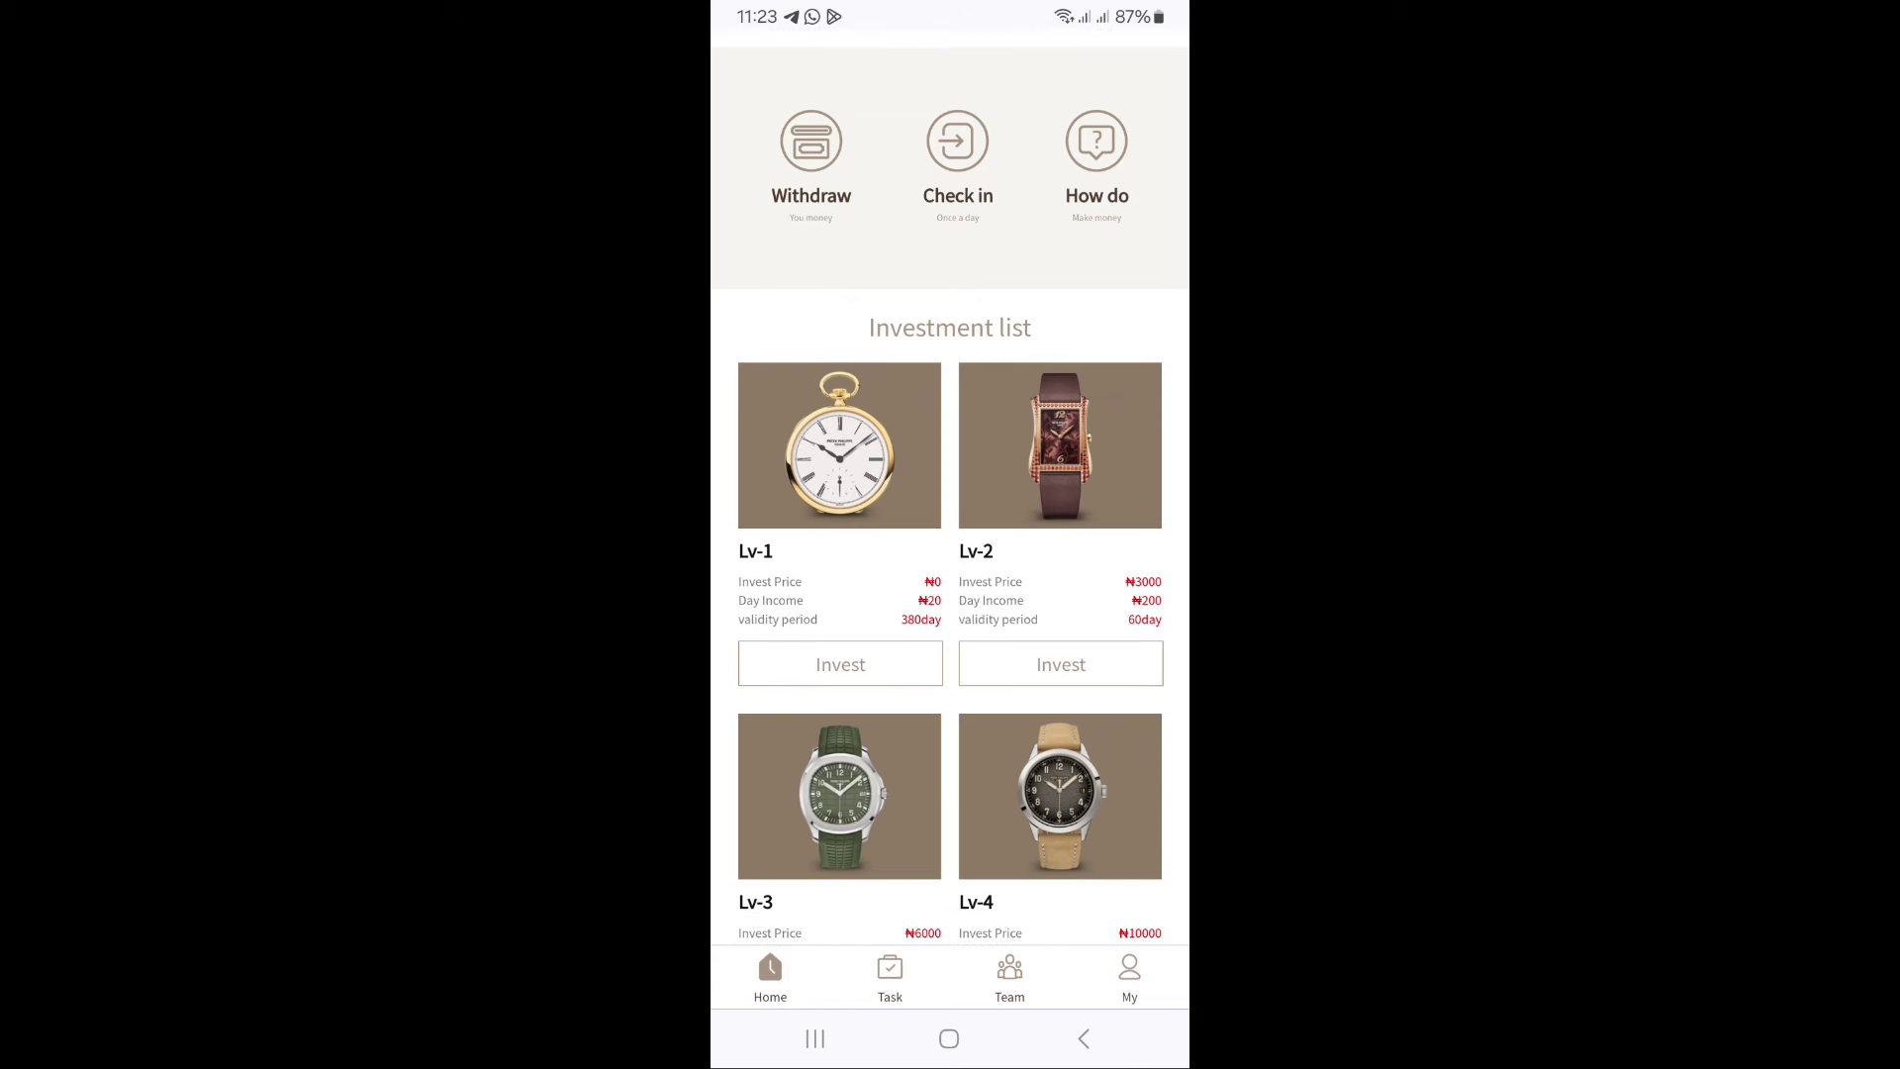
{"action": "scroll", "coordinate": [950, 536], "scroll_direction": "down", "scroll_amount": 5}
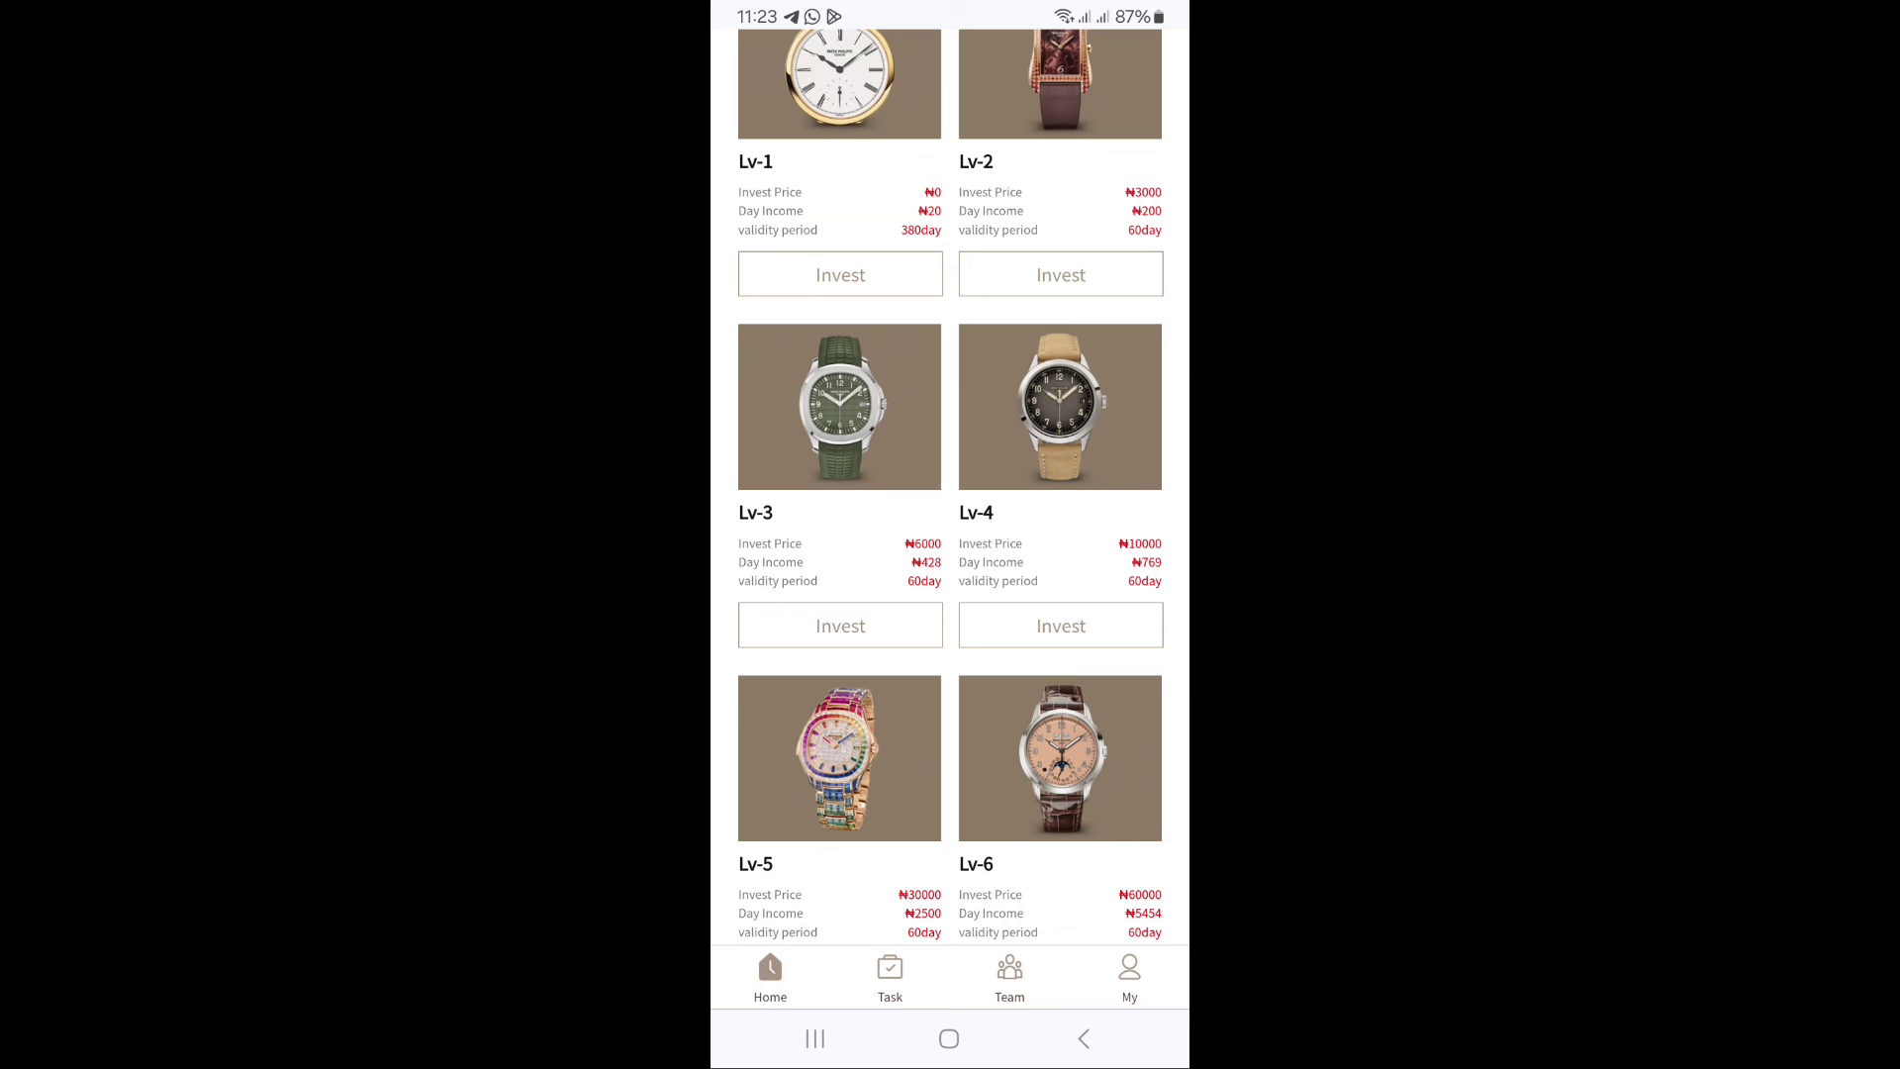
Open and refresh the Task page with its invitation link and adoption reward missions
{"action": "left_click", "coordinate": [890, 977]}
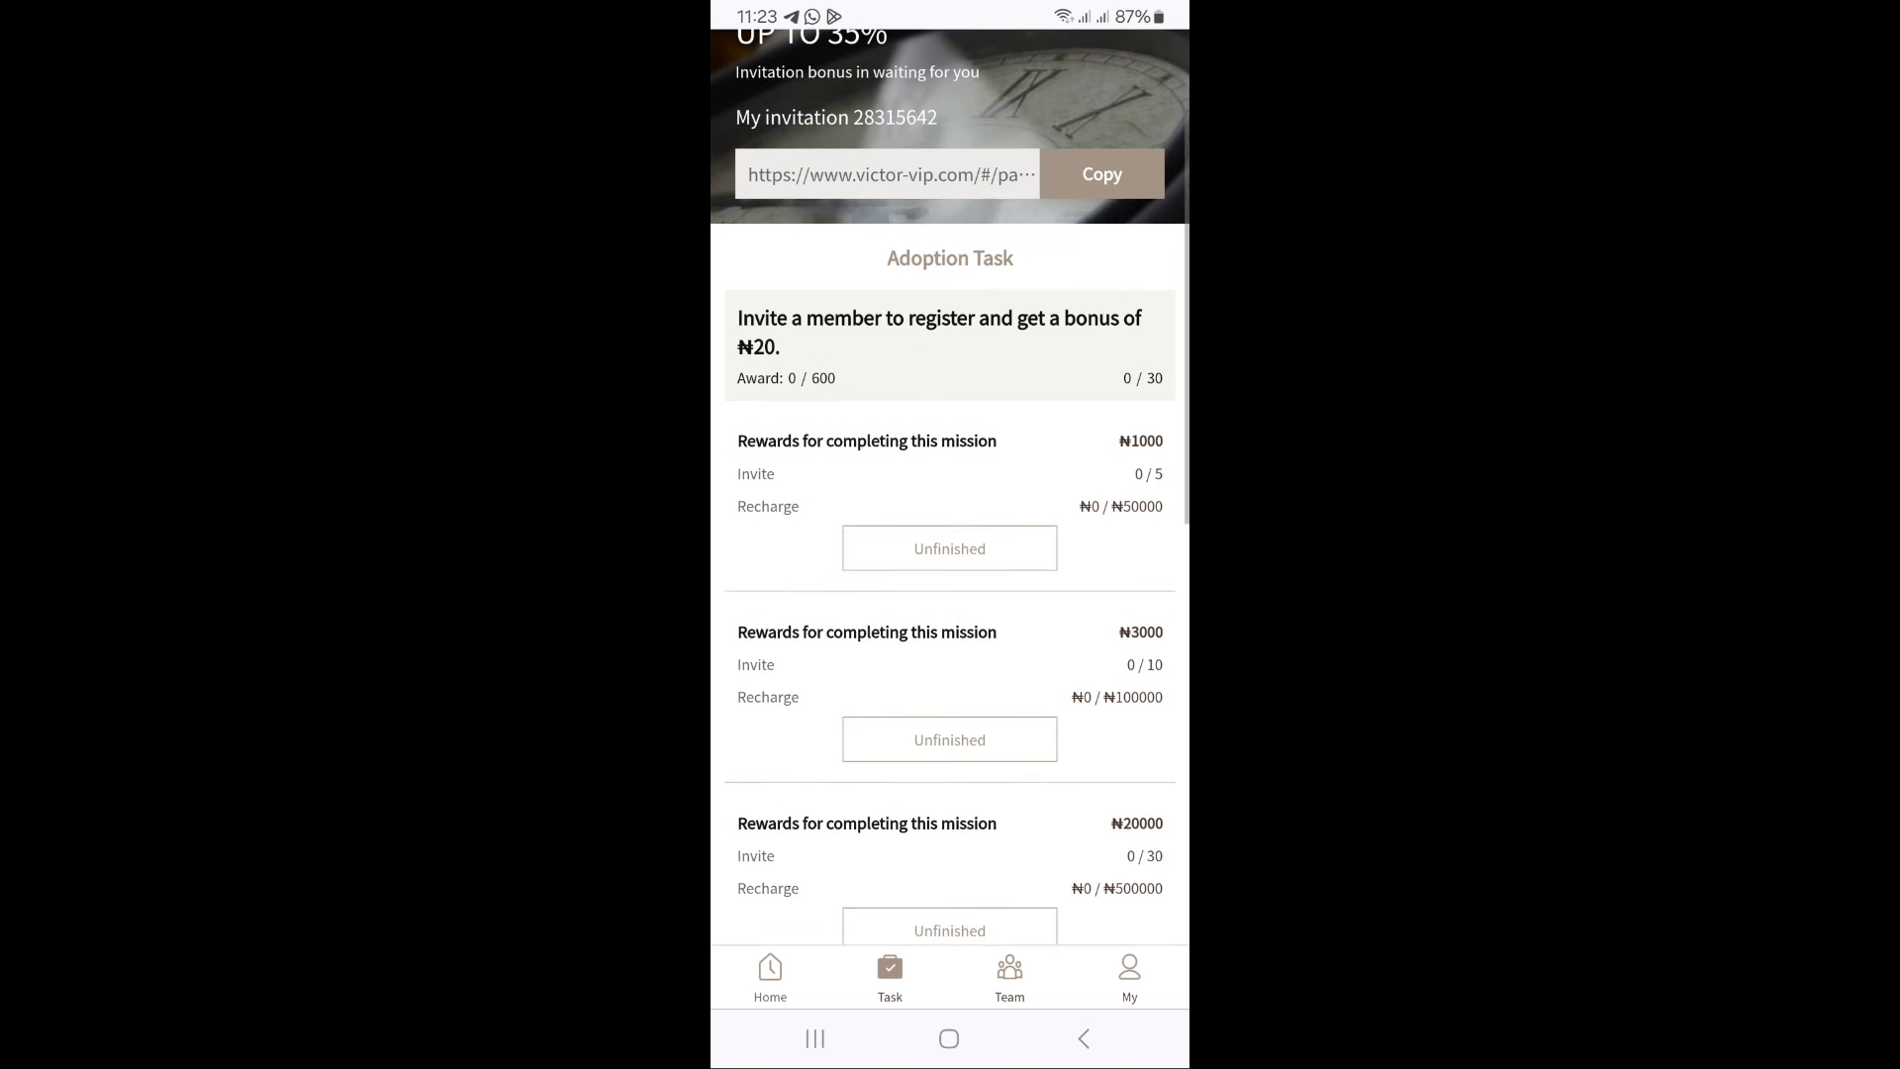
{"action": "left_click_drag", "start_coordinate": [951, 446], "coordinate": [951, 668]}
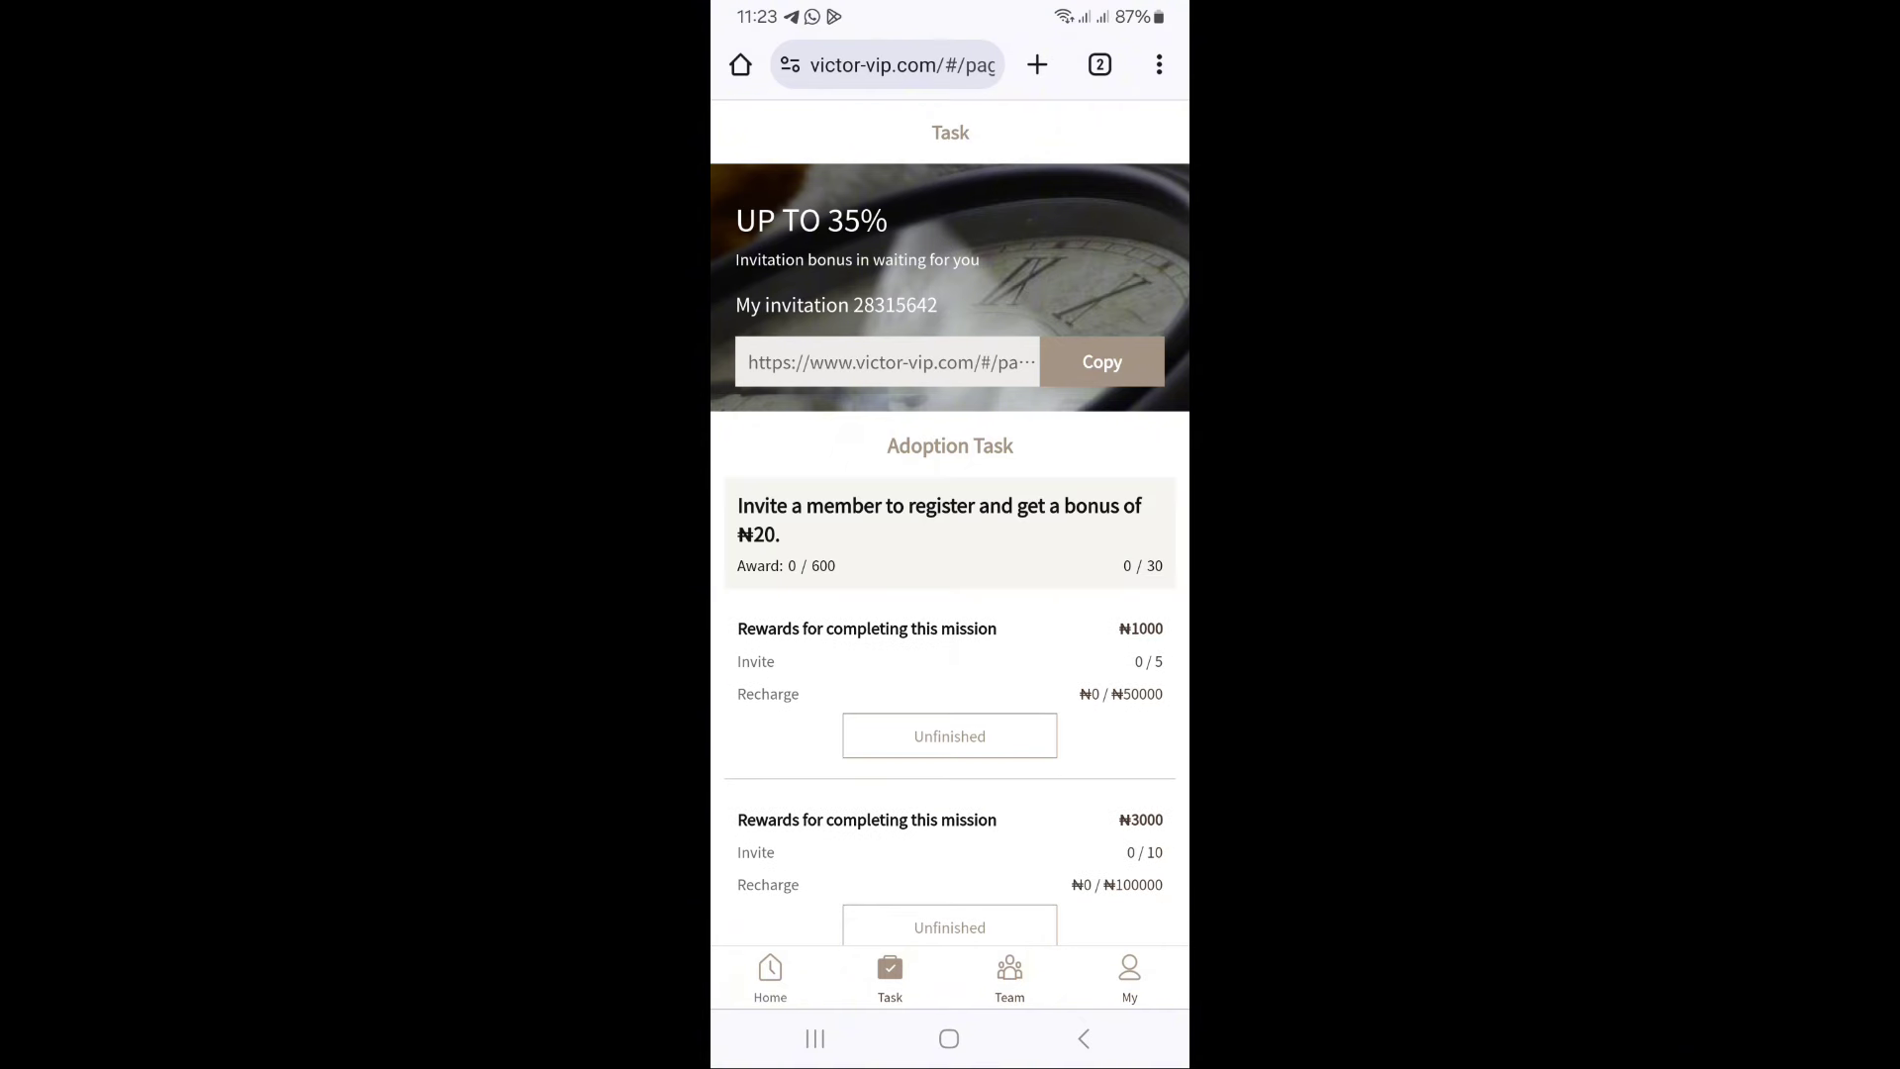
{"action": "scroll", "coordinate": [951, 594], "scroll_direction": "down", "scroll_amount": 3}
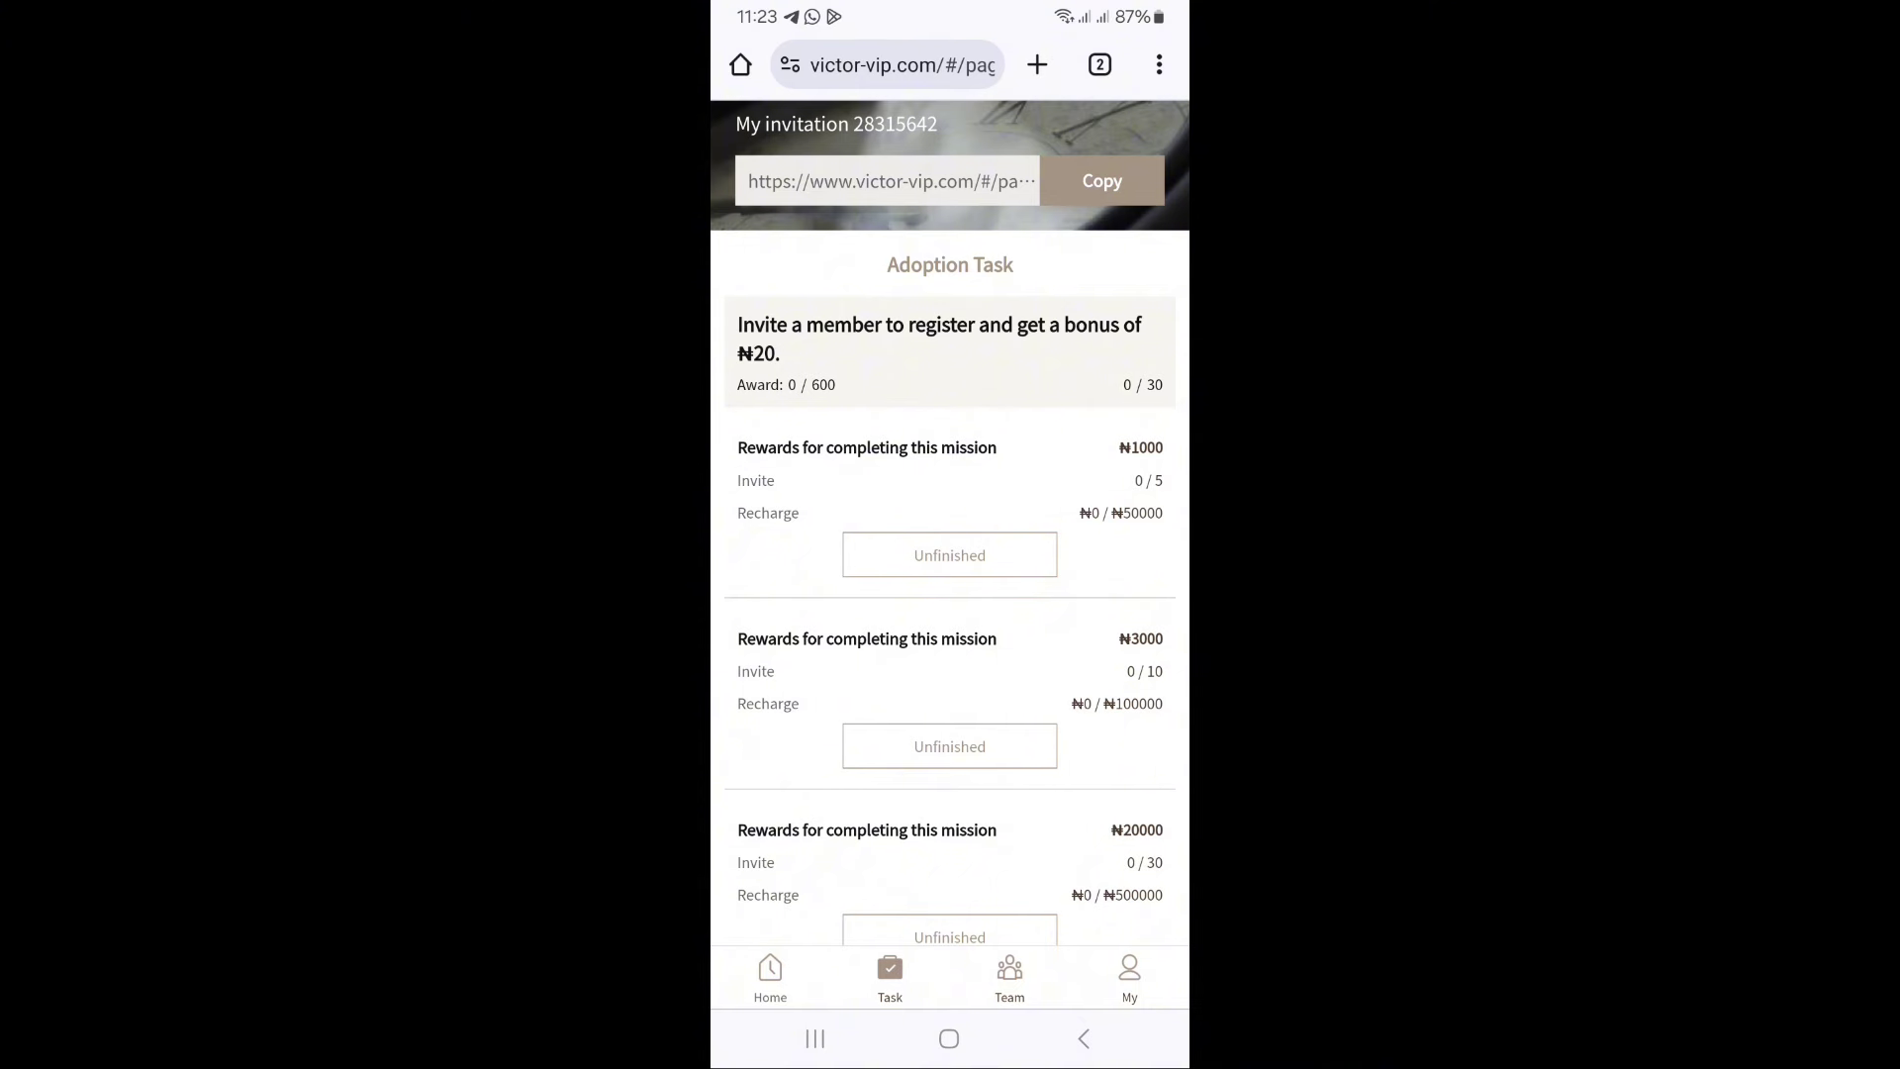
Show the Team page with zero team stats and 30%, 4%, 1% rebate levels
{"action": "left_click", "coordinate": [1010, 979]}
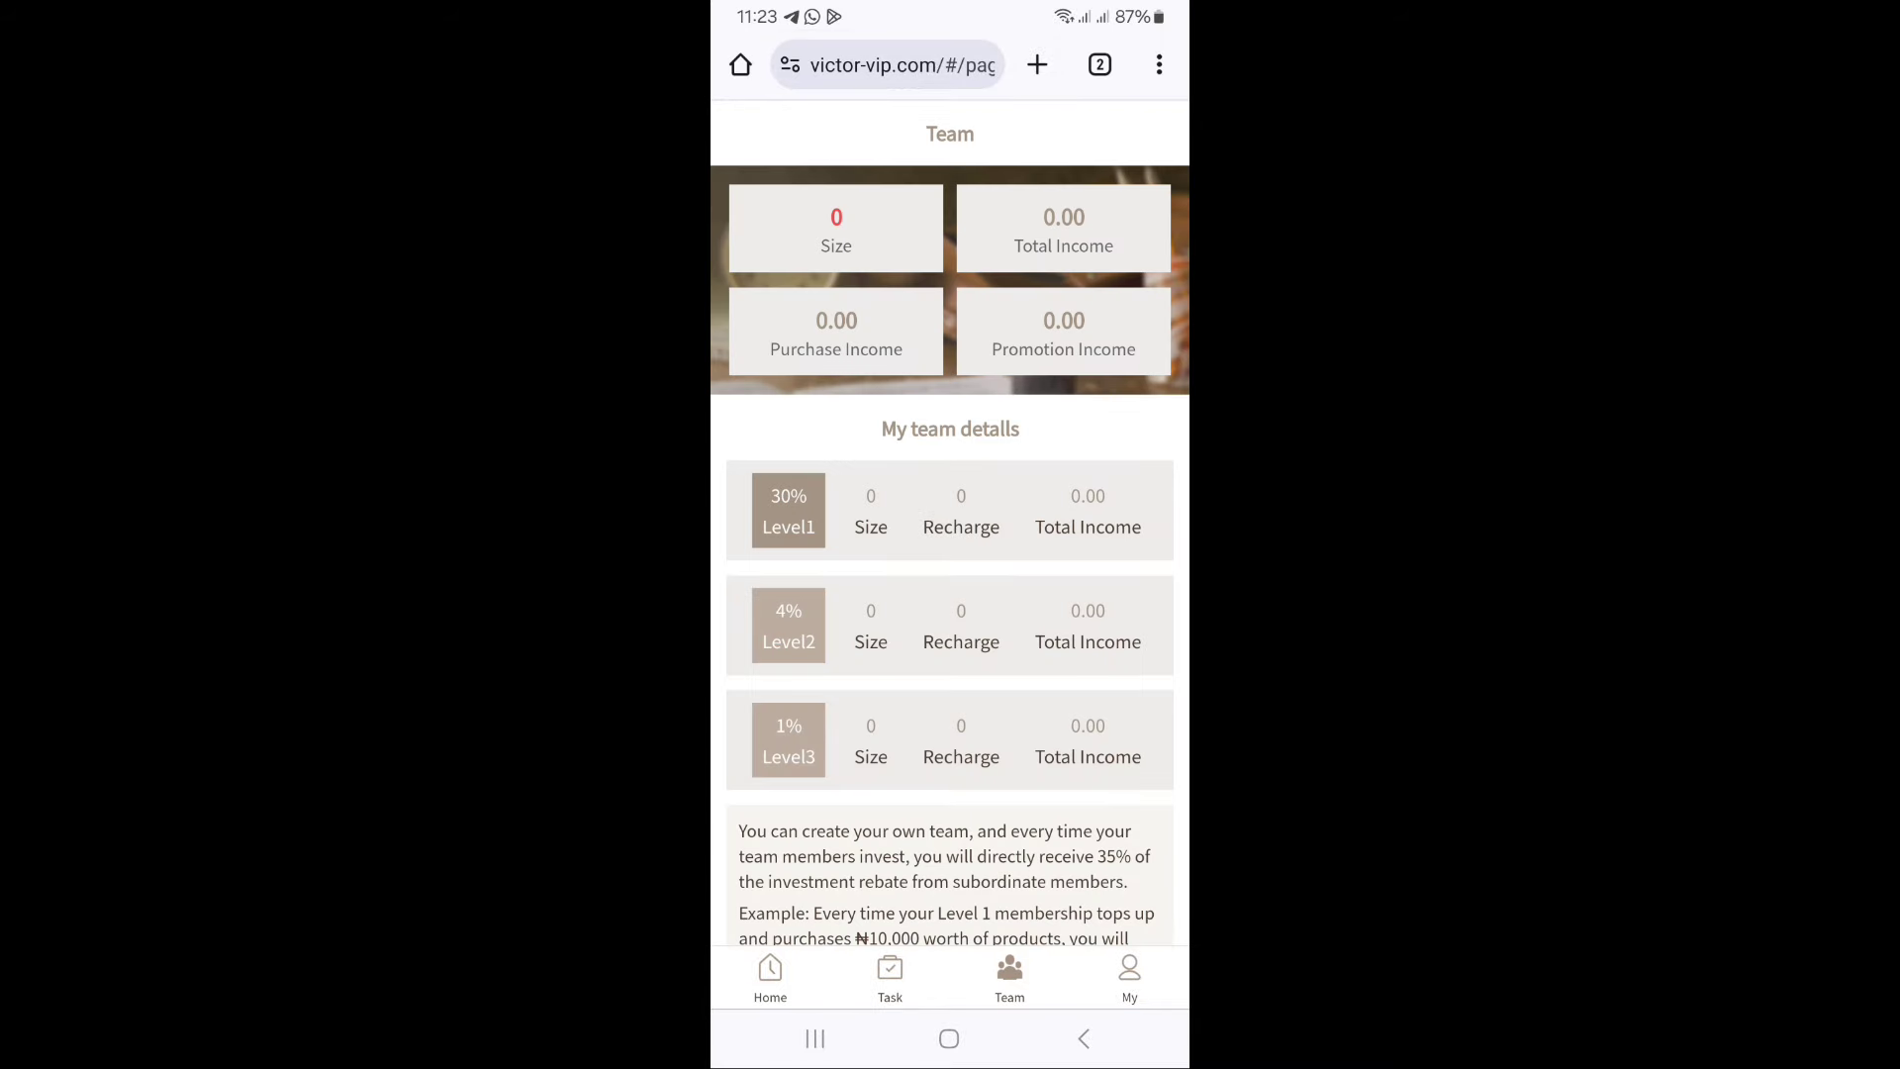
{"action": "scroll", "coordinate": [950, 594], "scroll_direction": "down", "scroll_amount": 4}
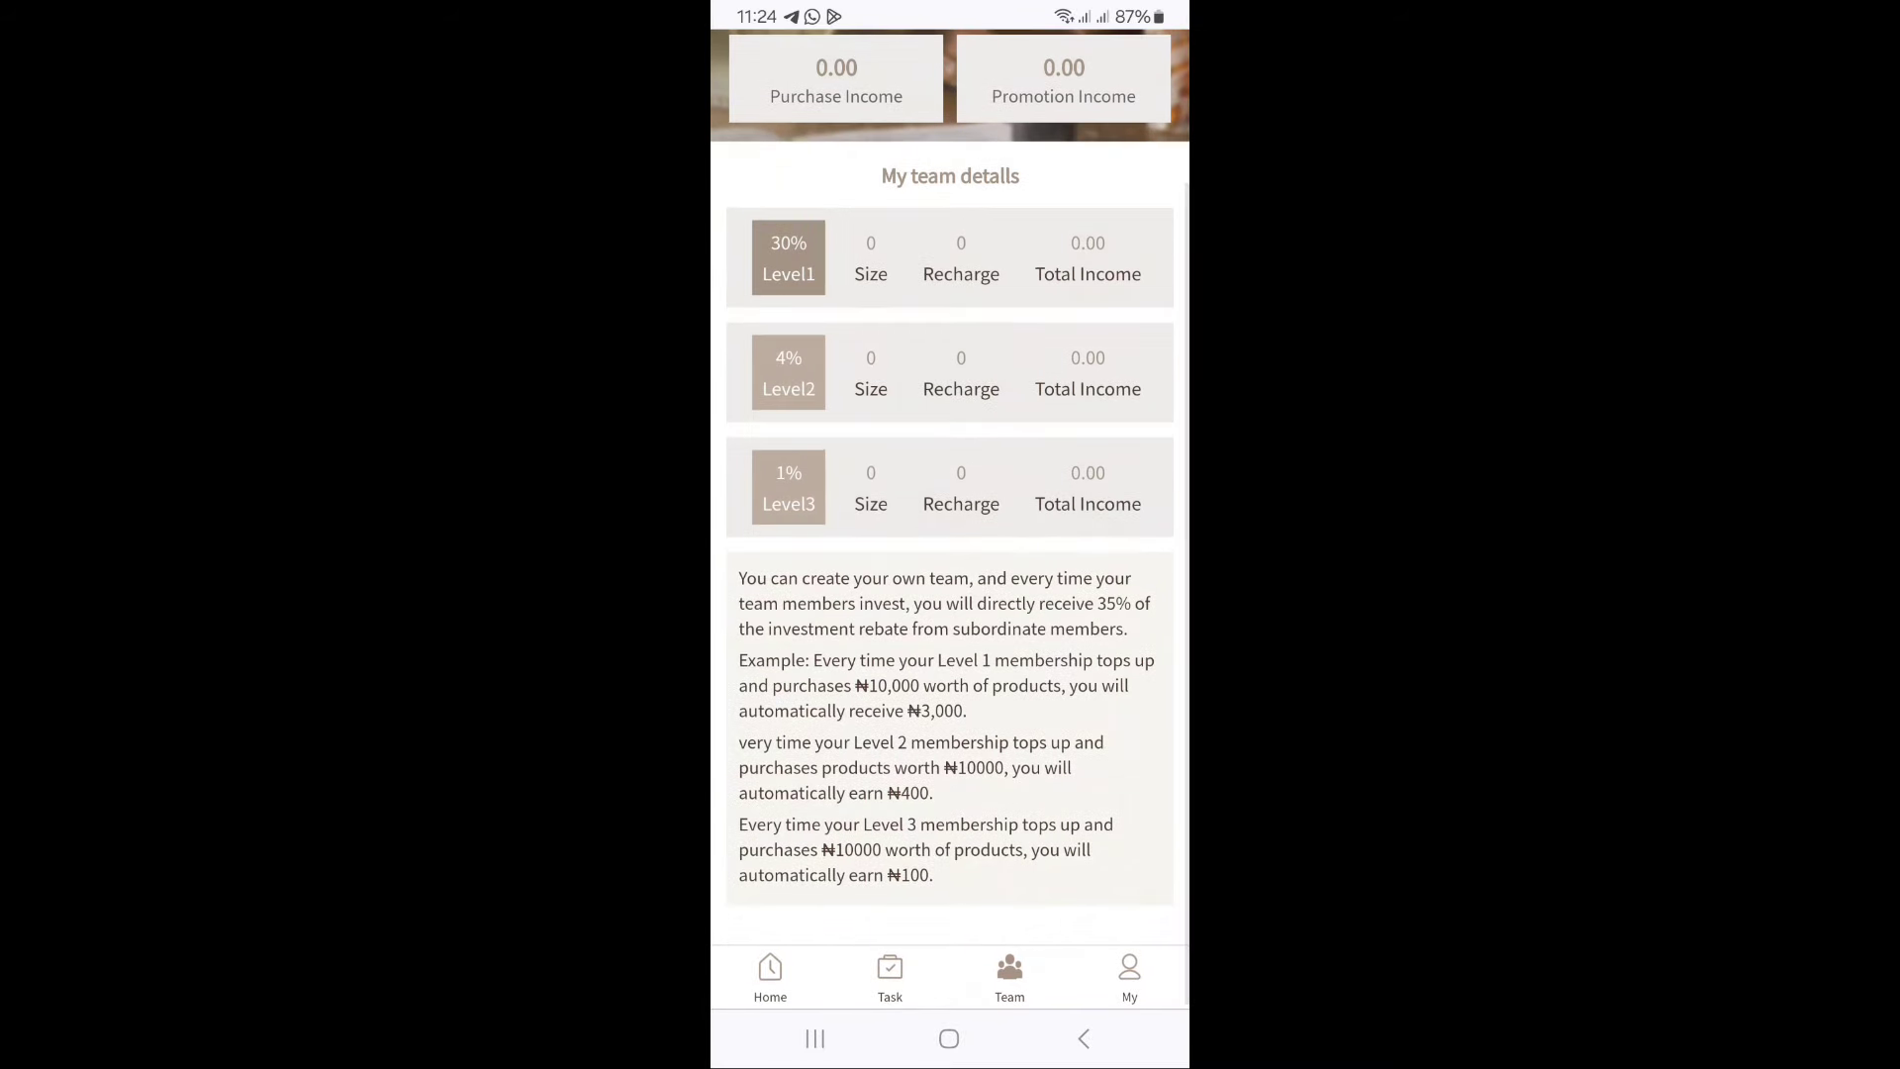
{"action": "scroll", "coordinate": [951, 595], "scroll_direction": "up", "scroll_amount": 4}
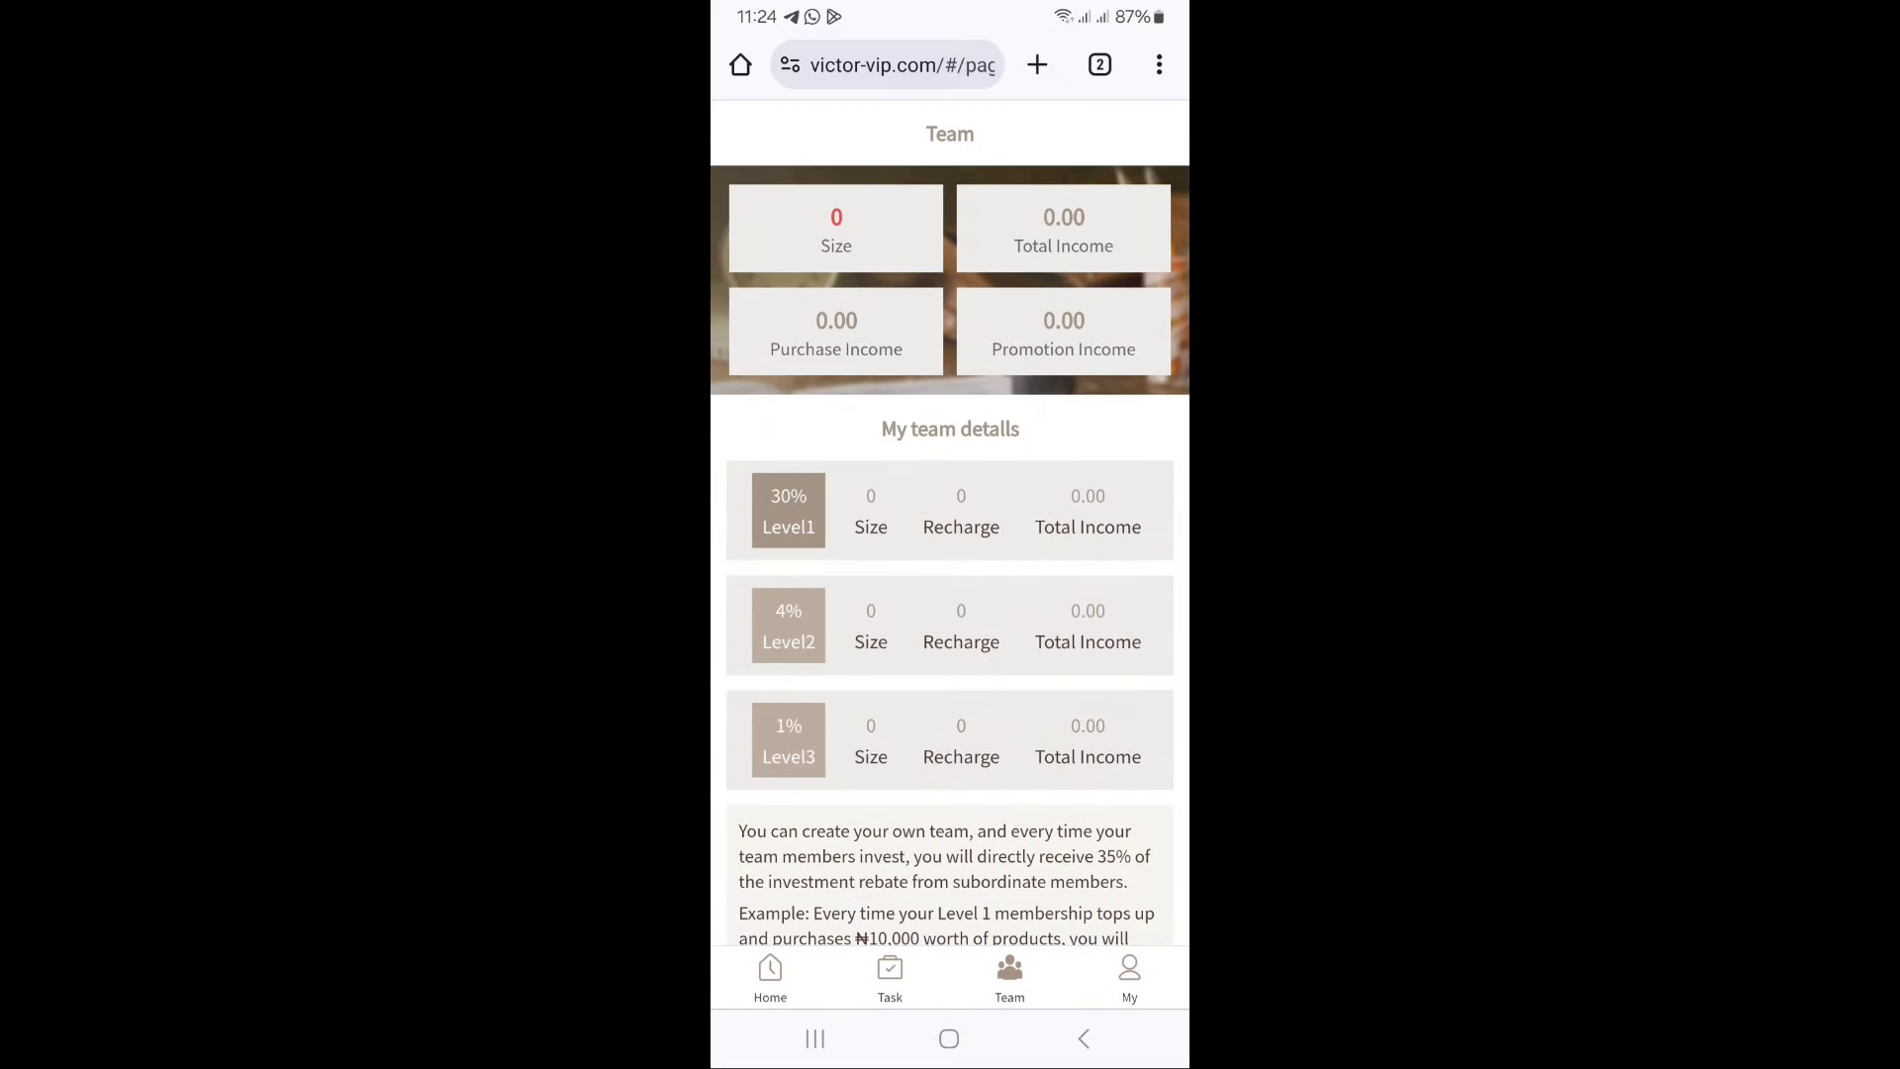
{"action": "scroll", "coordinate": [950, 595], "scroll_direction": "down", "scroll_amount": 3}
{"action": "scroll", "coordinate": [951, 595], "scroll_direction": "up", "scroll_amount": 3}
From the My page, open the Withdrawal Account form and type the account holder's real name
{"action": "left_click", "coordinate": [1131, 979]}
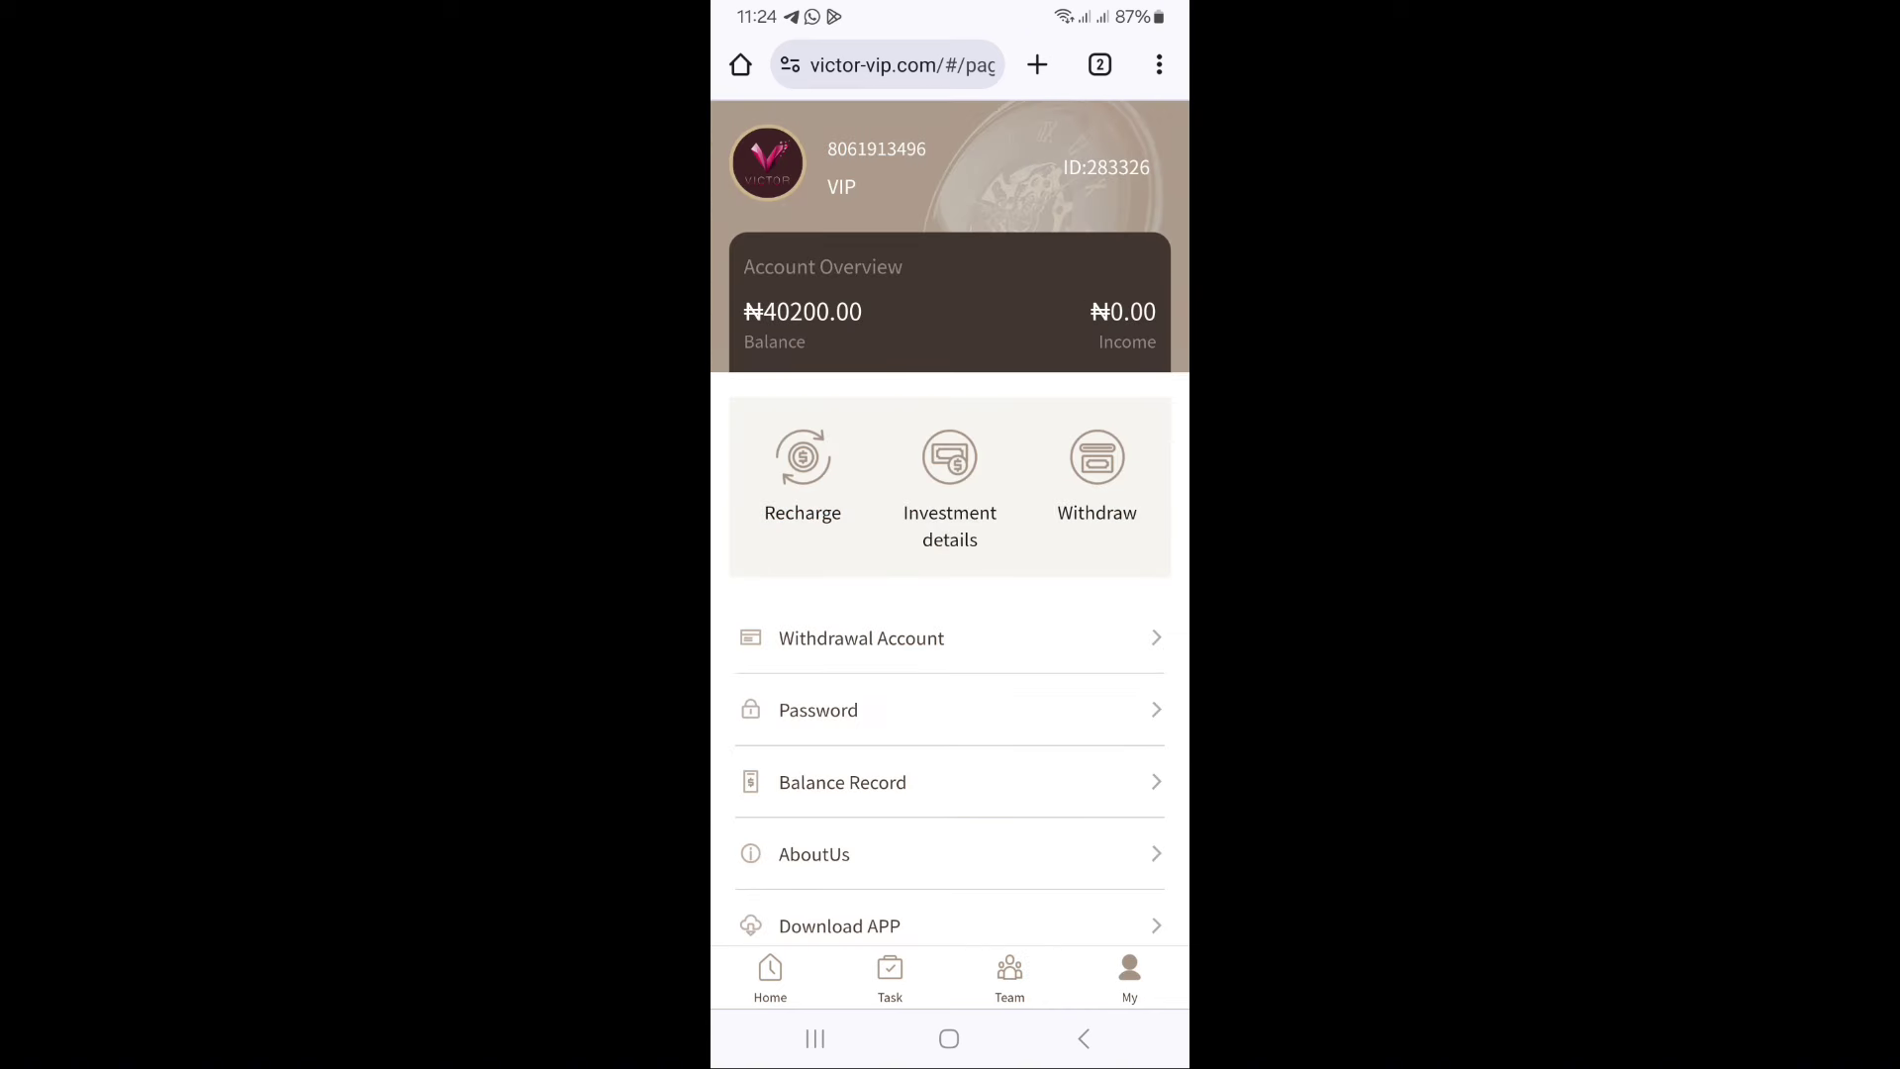
{"action": "scroll", "coordinate": [950, 594], "scroll_direction": "down", "scroll_amount": 3}
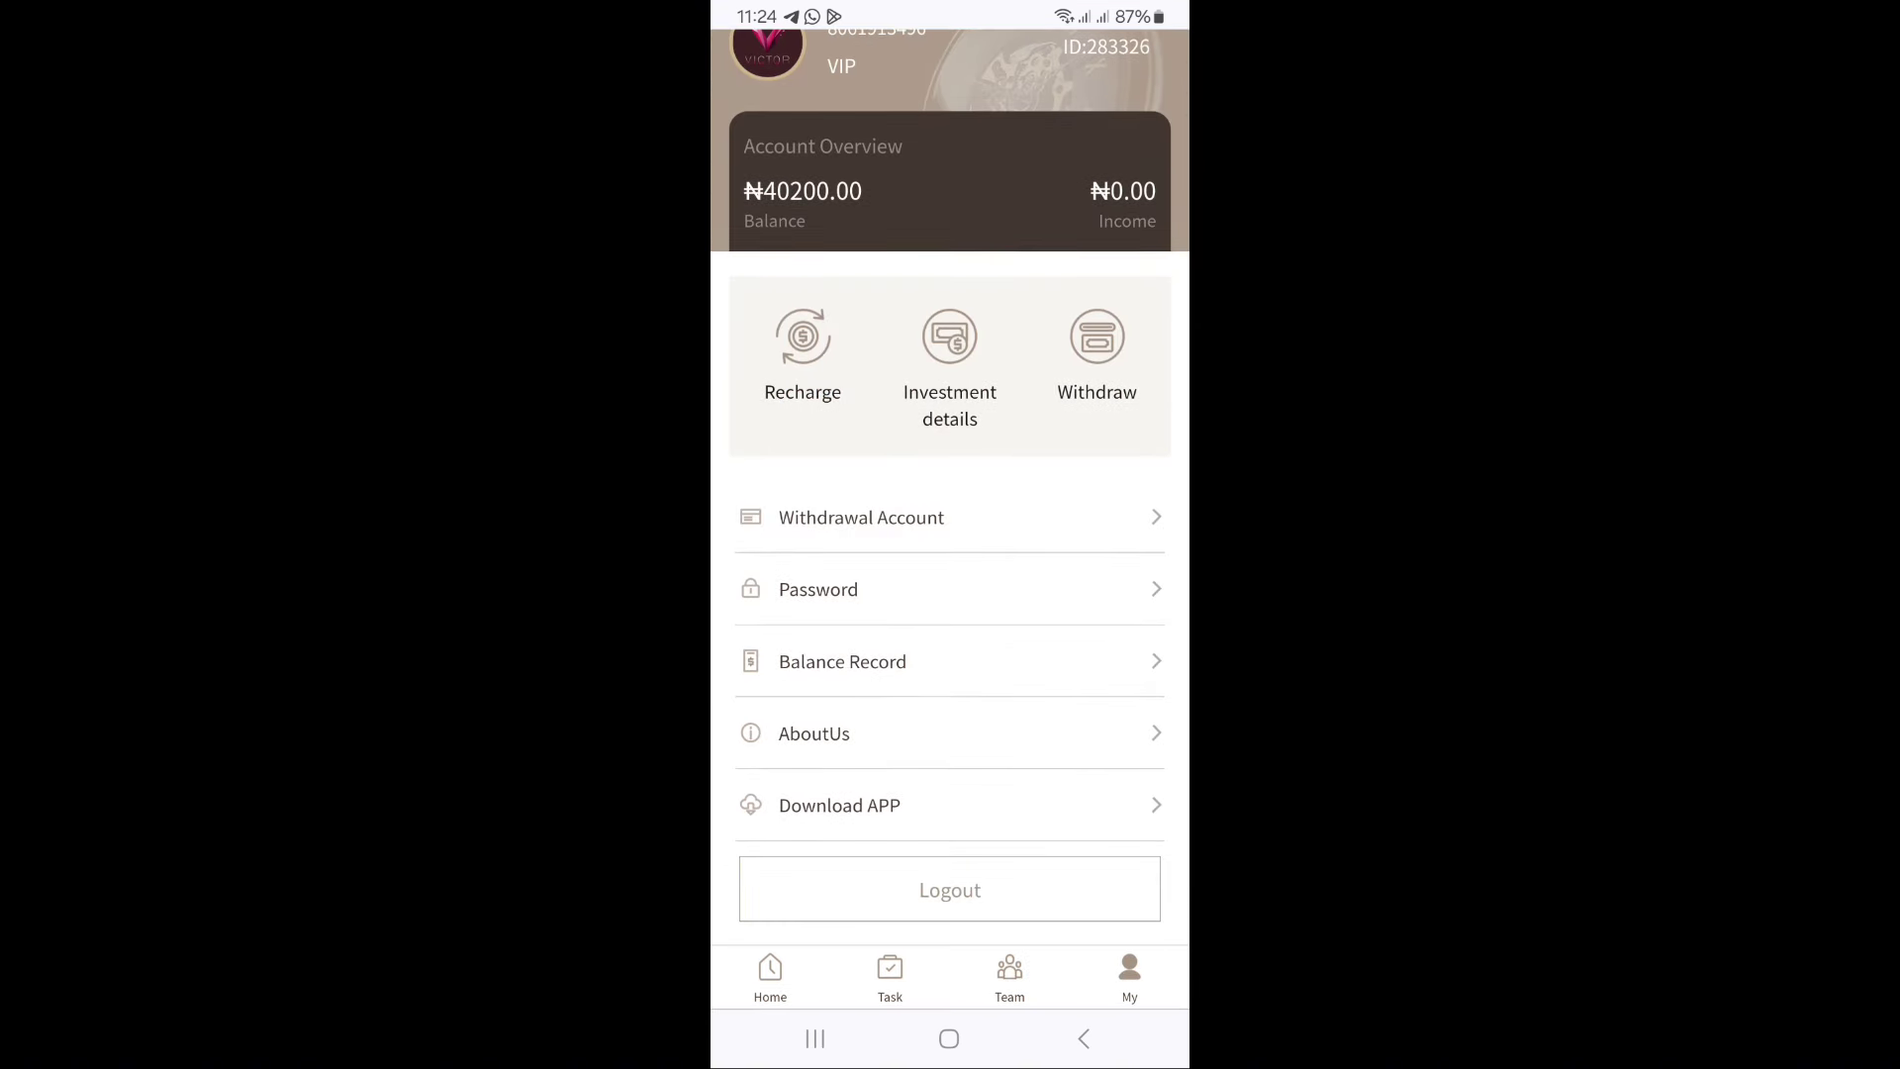
{"action": "left_click", "coordinate": [950, 517]}
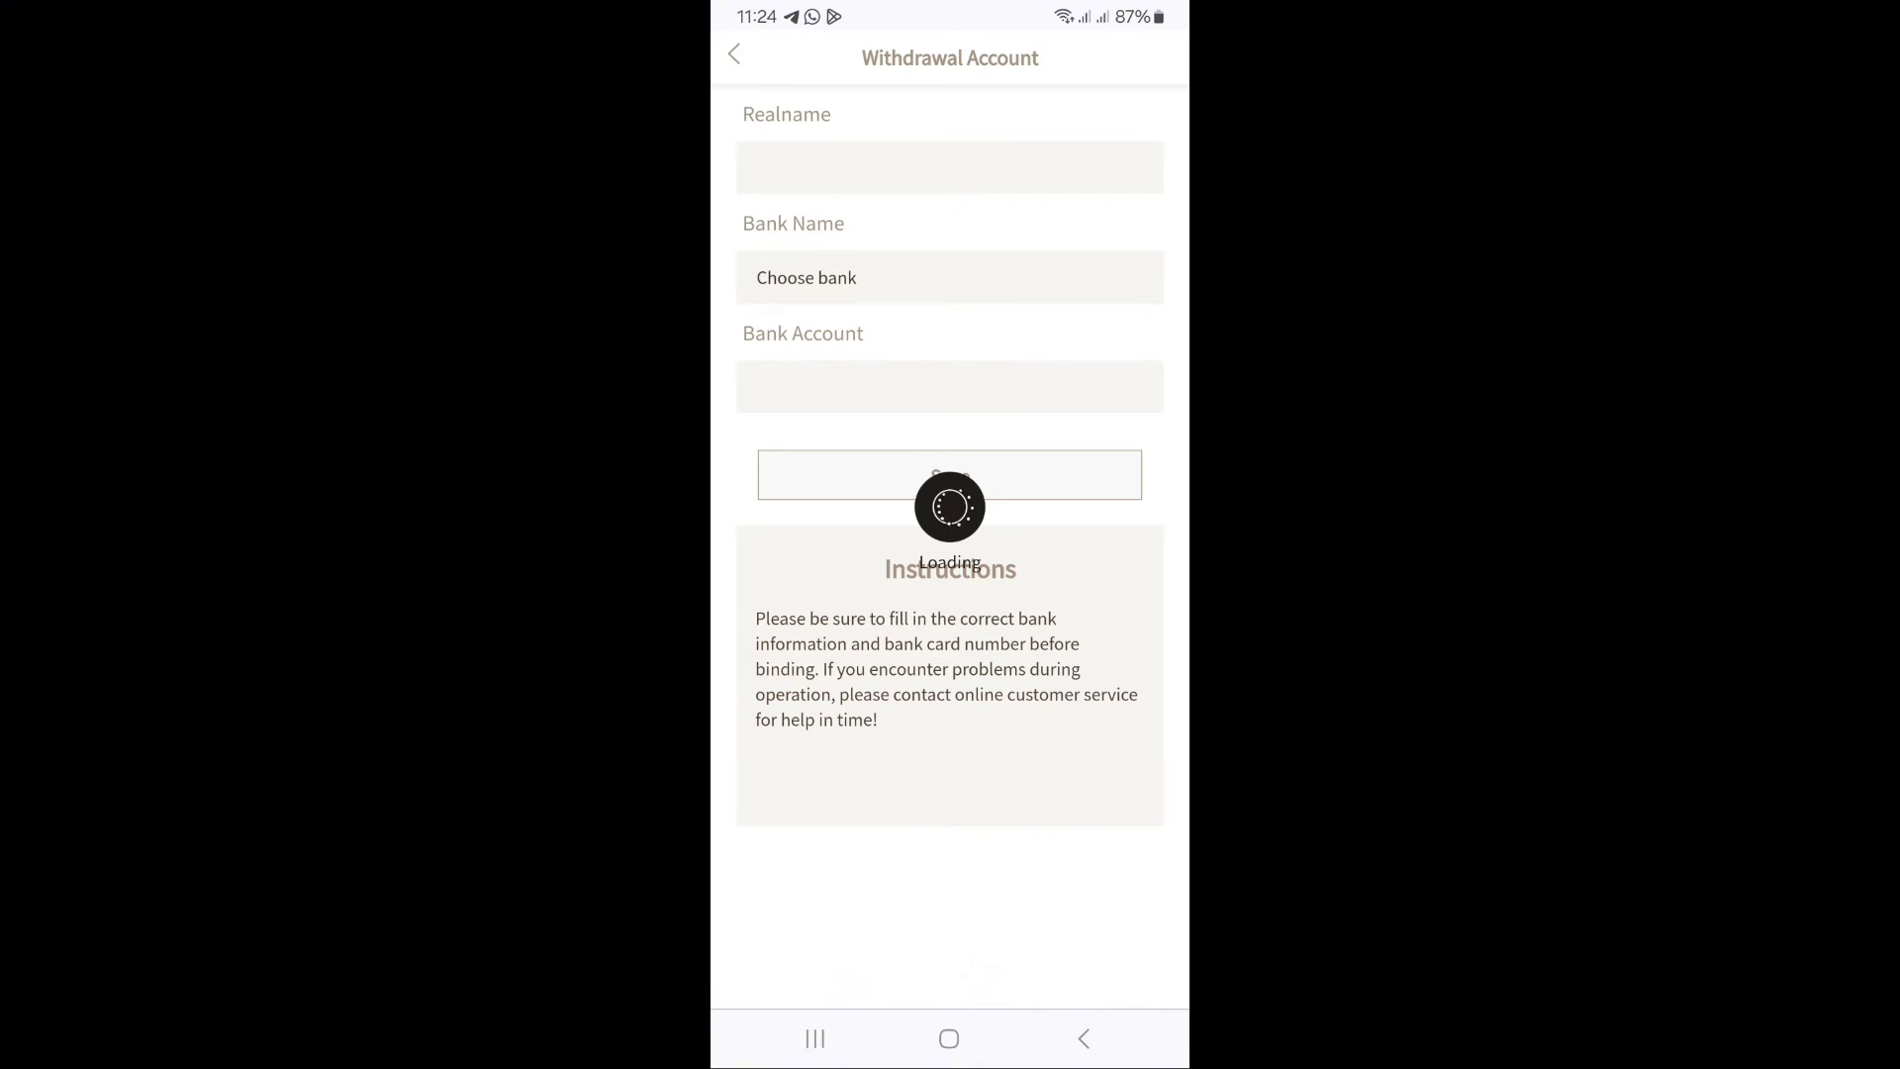
{"action": "left_click", "coordinate": [951, 168]}
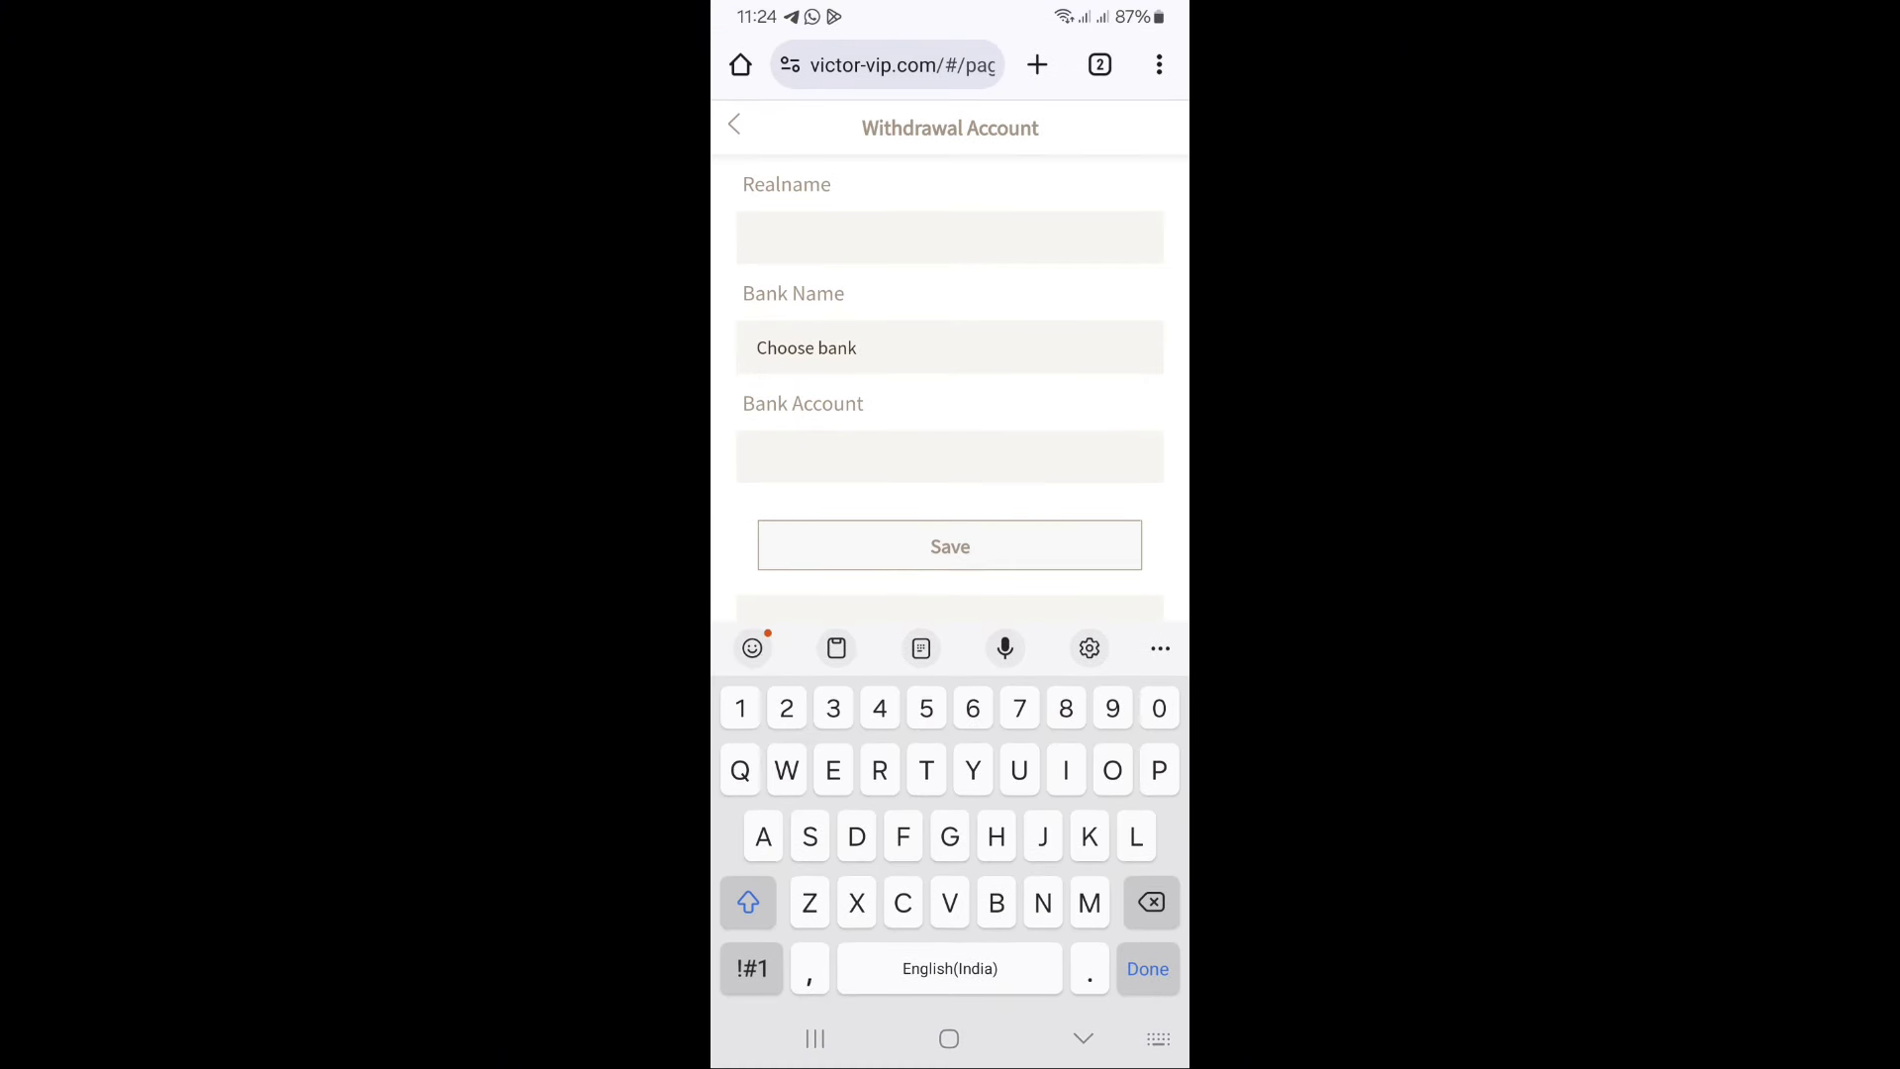
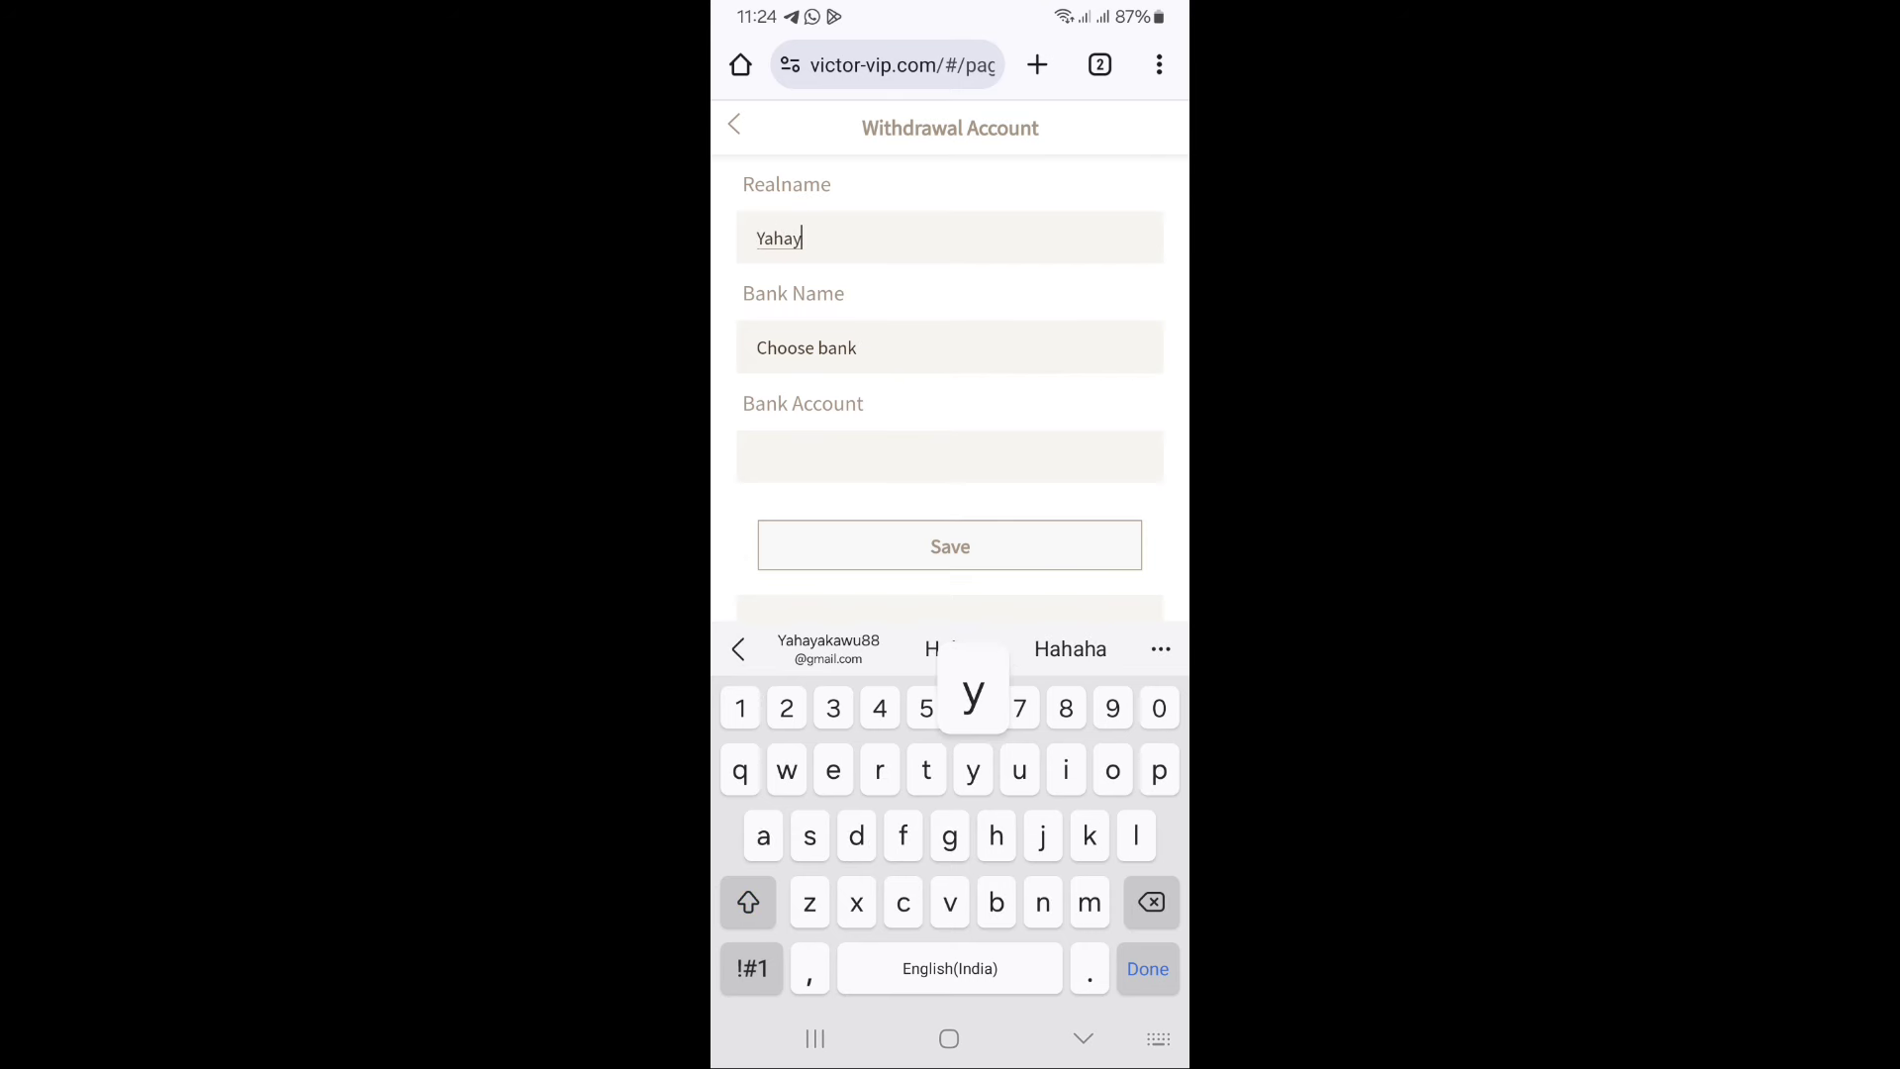
Open the Choose bank list under Bank Name to look for PalmPay
{"action": "left_click", "coordinate": [952, 348]}
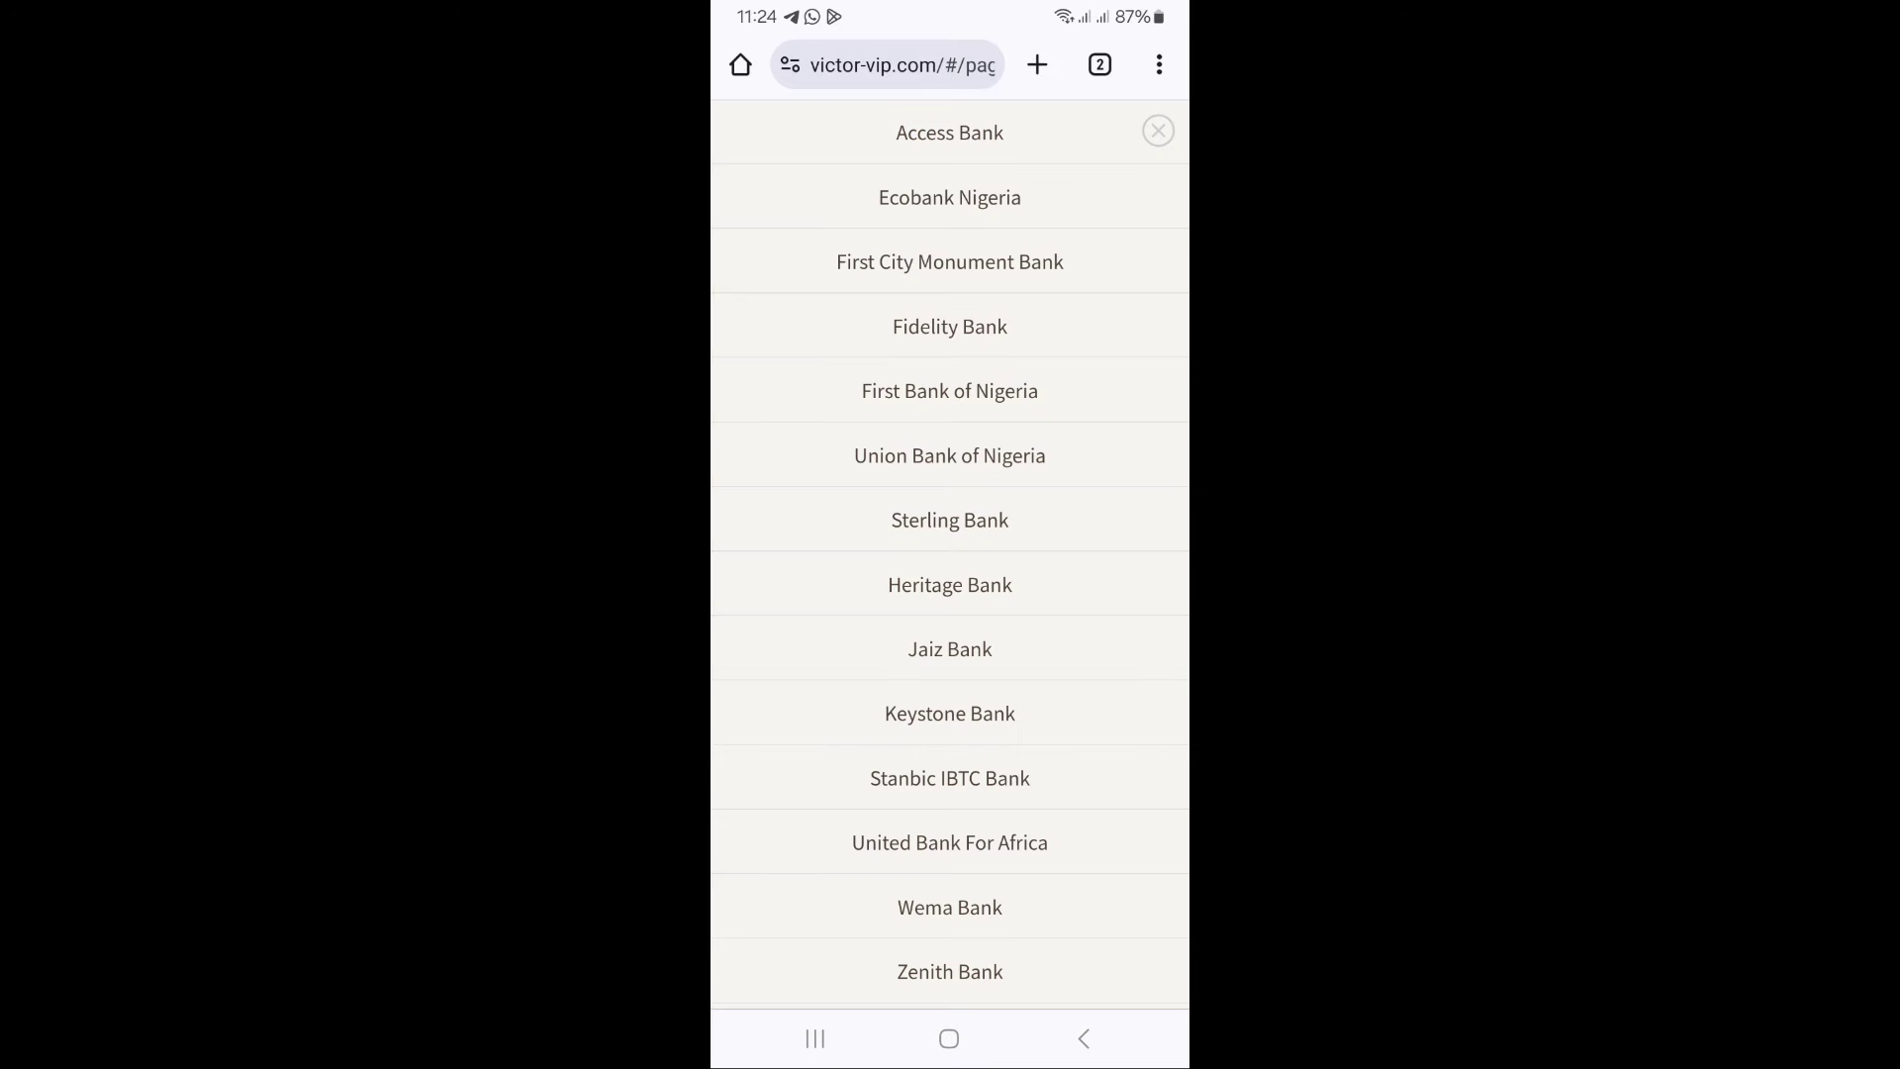
{"action": "scroll", "coordinate": [952, 595], "scroll_direction": "down", "scroll_amount": 10}
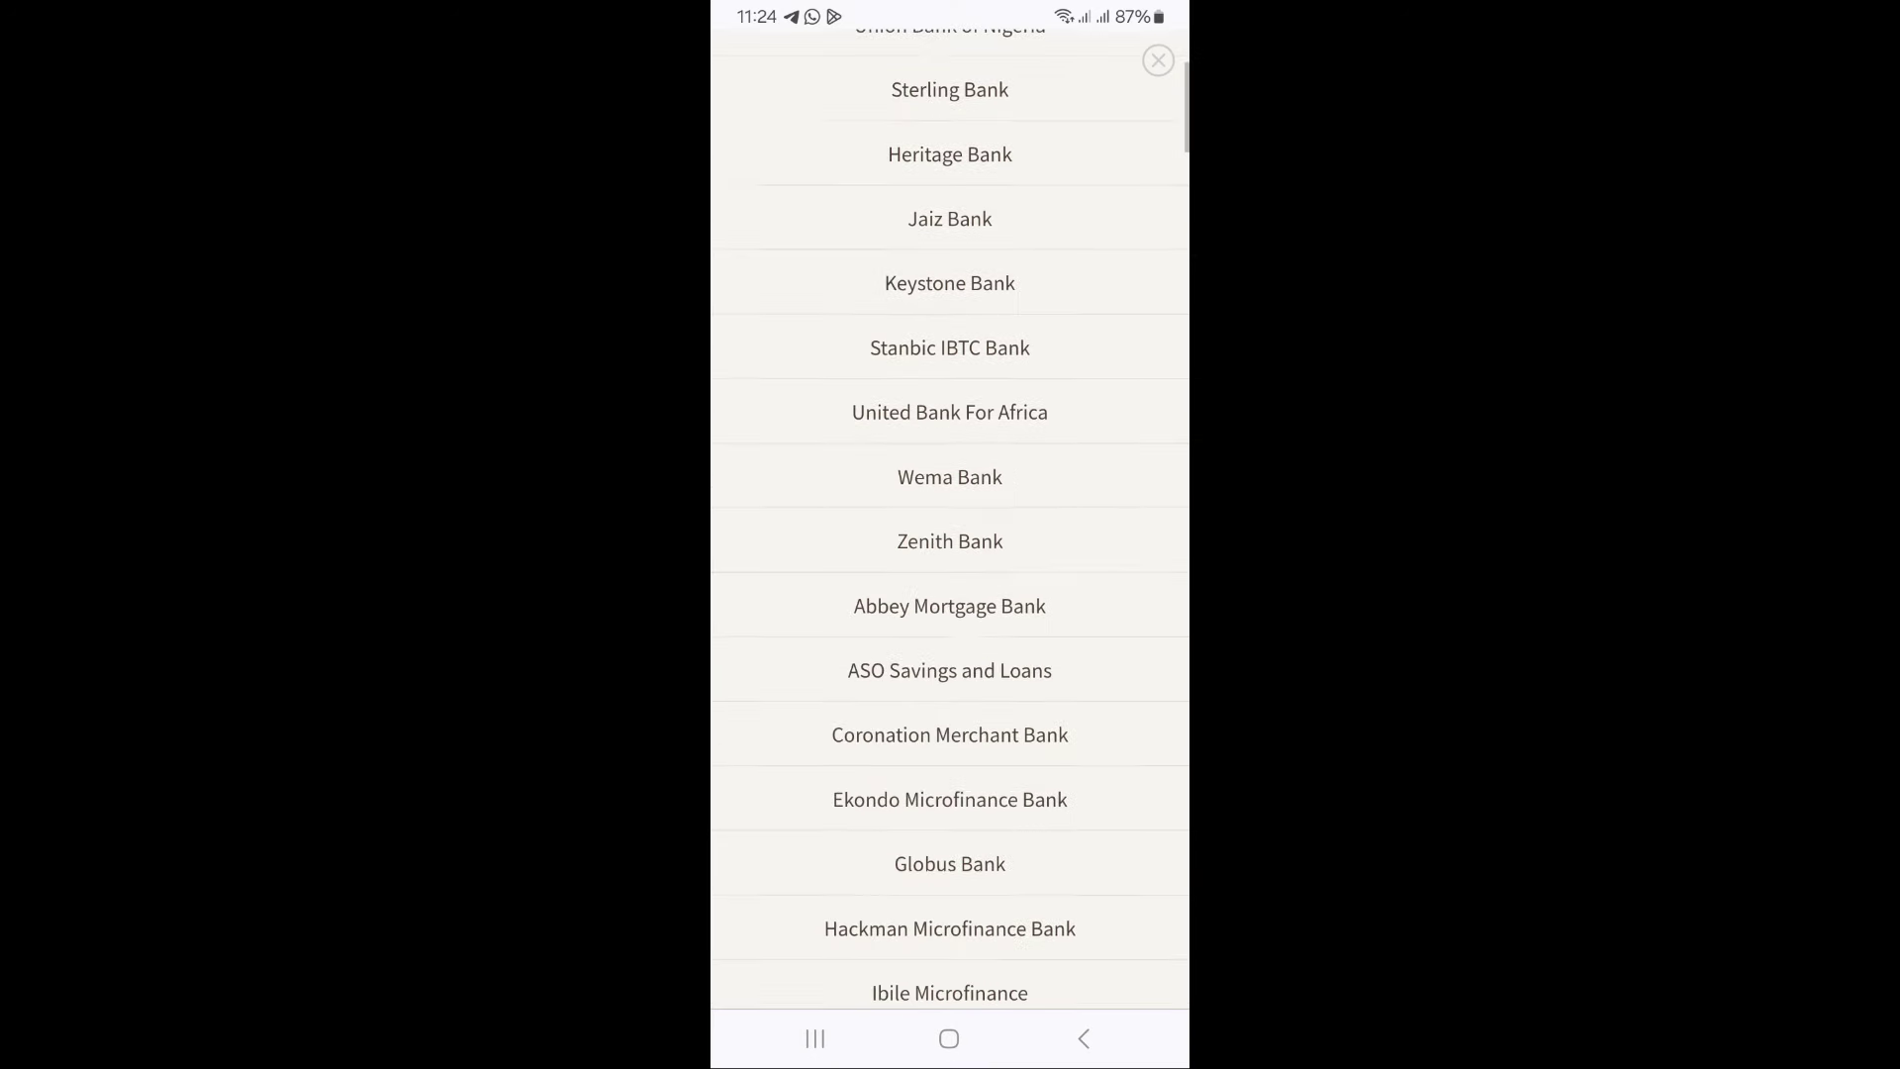
{"action": "scroll", "coordinate": [951, 594], "scroll_direction": "down", "scroll_amount": 5}
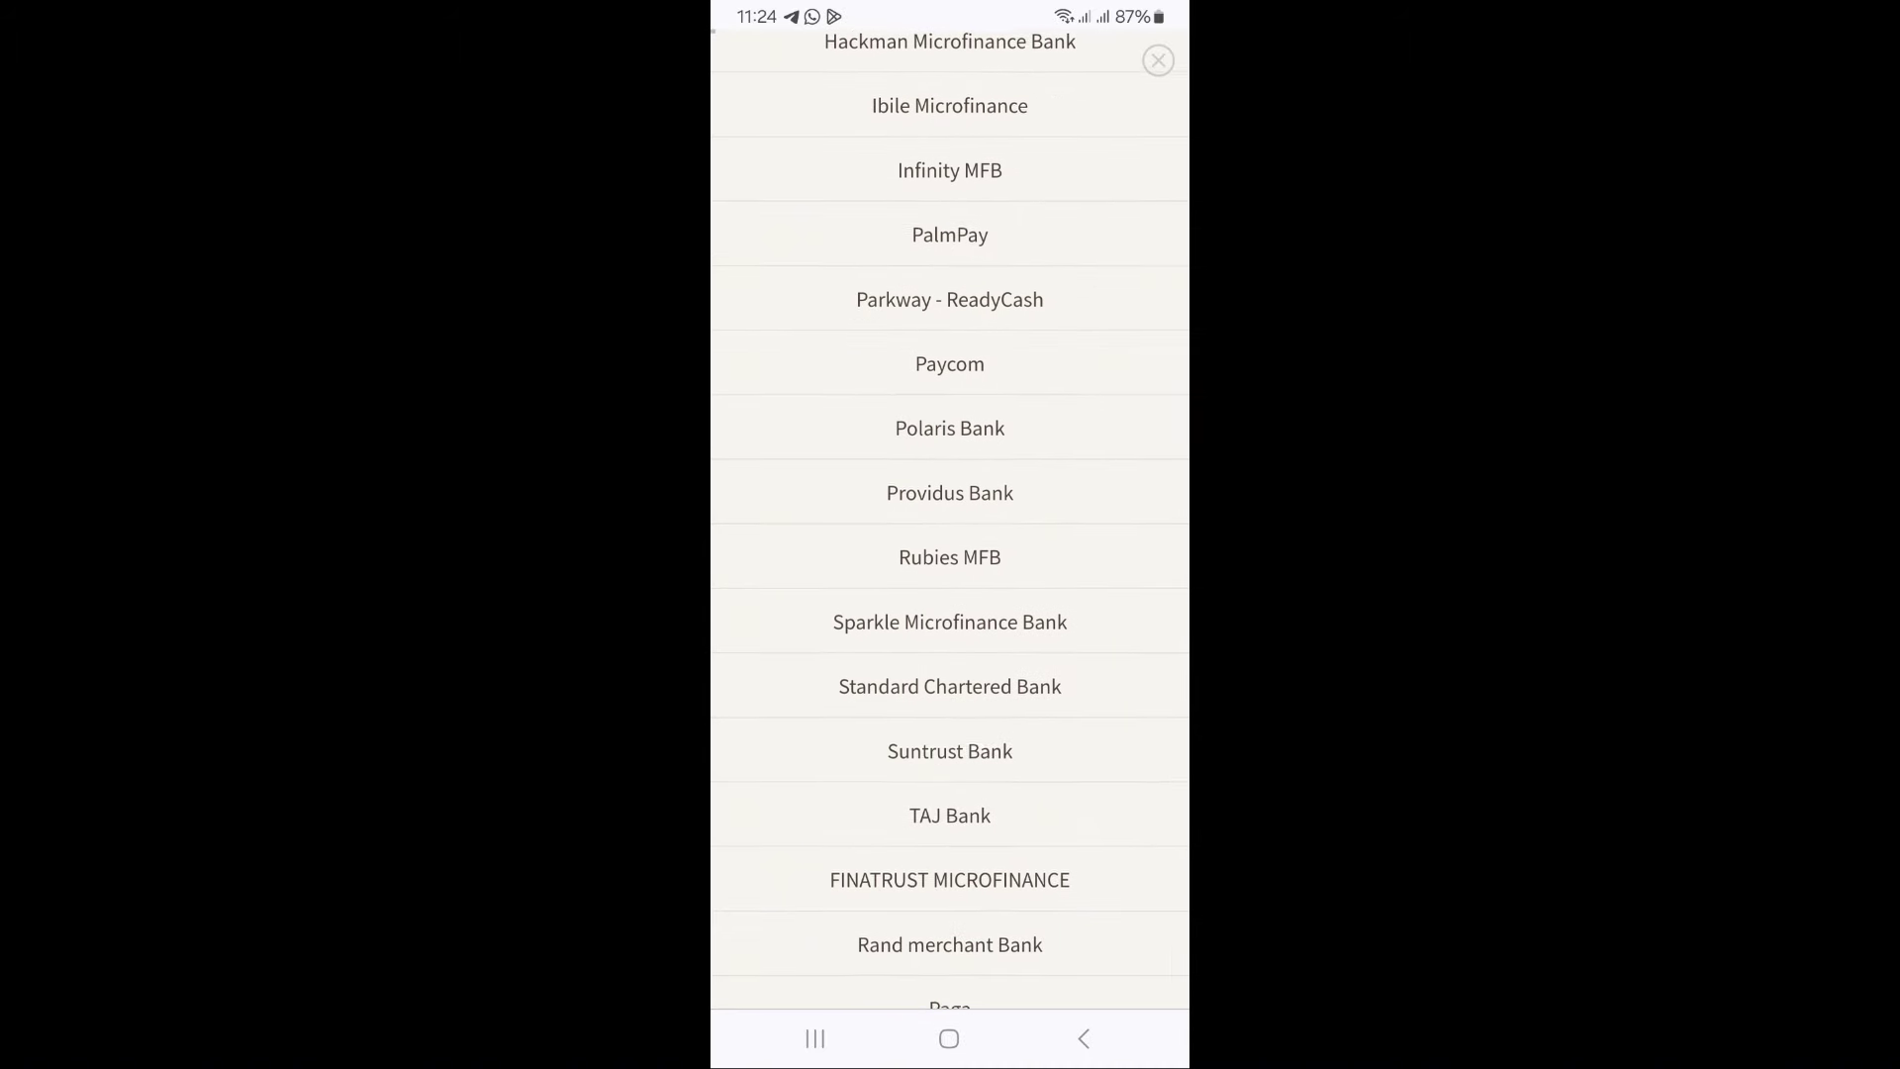
{"action": "scroll", "coordinate": [951, 594], "scroll_direction": "down", "scroll_amount": 5}
{"action": "scroll", "coordinate": [950, 595], "scroll_direction": "down", "scroll_amount": 3}
{"action": "scroll", "coordinate": [950, 595], "scroll_direction": "down", "scroll_amount": 3}
{"action": "scroll", "coordinate": [951, 594], "scroll_direction": "down", "scroll_amount": 3}
{"action": "scroll", "coordinate": [951, 593], "scroll_direction": "down", "scroll_amount": 4}
{"action": "scroll", "coordinate": [951, 593], "scroll_direction": "down", "scroll_amount": 3}
{"action": "scroll", "coordinate": [951, 595], "scroll_direction": "down", "scroll_amount": 3}
{"action": "scroll", "coordinate": [950, 594], "scroll_direction": "down", "scroll_amount": 2}
{"action": "scroll", "coordinate": [950, 595], "scroll_direction": "down", "scroll_amount": 4}
{"action": "scroll", "coordinate": [950, 594], "scroll_direction": "down", "scroll_amount": 3}
{"action": "scroll", "coordinate": [950, 594], "scroll_direction": "down", "scroll_amount": 3}
{"action": "scroll", "coordinate": [951, 595], "scroll_direction": "down", "scroll_amount": 4}
{"action": "scroll", "coordinate": [950, 594], "scroll_direction": "down", "scroll_amount": 1}
{"action": "scroll", "coordinate": [950, 595], "scroll_direction": "down", "scroll_amount": 4}
{"action": "scroll", "coordinate": [950, 595], "scroll_direction": "down", "scroll_amount": 1}
{"action": "scroll", "coordinate": [950, 595], "scroll_direction": "down", "scroll_amount": 8}
{"action": "scroll", "coordinate": [950, 594], "scroll_direction": "down", "scroll_amount": 1}
{"action": "scroll", "coordinate": [950, 594], "scroll_direction": "up", "scroll_amount": 8}
{"action": "scroll", "coordinate": [950, 595], "scroll_direction": "up", "scroll_amount": 3}
{"action": "scroll", "coordinate": [951, 594], "scroll_direction": "up", "scroll_amount": 2}
{"action": "scroll", "coordinate": [951, 594], "scroll_direction": "up", "scroll_amount": 2}
{"action": "scroll", "coordinate": [950, 594], "scroll_direction": "up", "scroll_amount": 3}
{"action": "scroll", "coordinate": [951, 594], "scroll_direction": "up", "scroll_amount": 2}
{"action": "scroll", "coordinate": [950, 594], "scroll_direction": "up", "scroll_amount": 2}
{"action": "scroll", "coordinate": [950, 594], "scroll_direction": "up", "scroll_amount": 3}
{"action": "scroll", "coordinate": [951, 595], "scroll_direction": "up", "scroll_amount": 2}
{"action": "scroll", "coordinate": [950, 594], "scroll_direction": "up", "scroll_amount": 2}
{"action": "scroll", "coordinate": [950, 594], "scroll_direction": "up", "scroll_amount": 3}
{"action": "scroll", "coordinate": [951, 595], "scroll_direction": "up", "scroll_amount": 2}
{"action": "scroll", "coordinate": [950, 594], "scroll_direction": "up", "scroll_amount": 3}
{"action": "scroll", "coordinate": [950, 594], "scroll_direction": "up", "scroll_amount": 2}
{"action": "scroll", "coordinate": [951, 594], "scroll_direction": "up", "scroll_amount": 2}
{"action": "scroll", "coordinate": [952, 594], "scroll_direction": "up", "scroll_amount": 3}
{"action": "scroll", "coordinate": [952, 594], "scroll_direction": "up", "scroll_amount": 2}
{"action": "scroll", "coordinate": [950, 595], "scroll_direction": "up", "scroll_amount": 3}
{"action": "scroll", "coordinate": [951, 594], "scroll_direction": "up", "scroll_amount": 2}
{"action": "scroll", "coordinate": [950, 594], "scroll_direction": "up", "scroll_amount": 3}
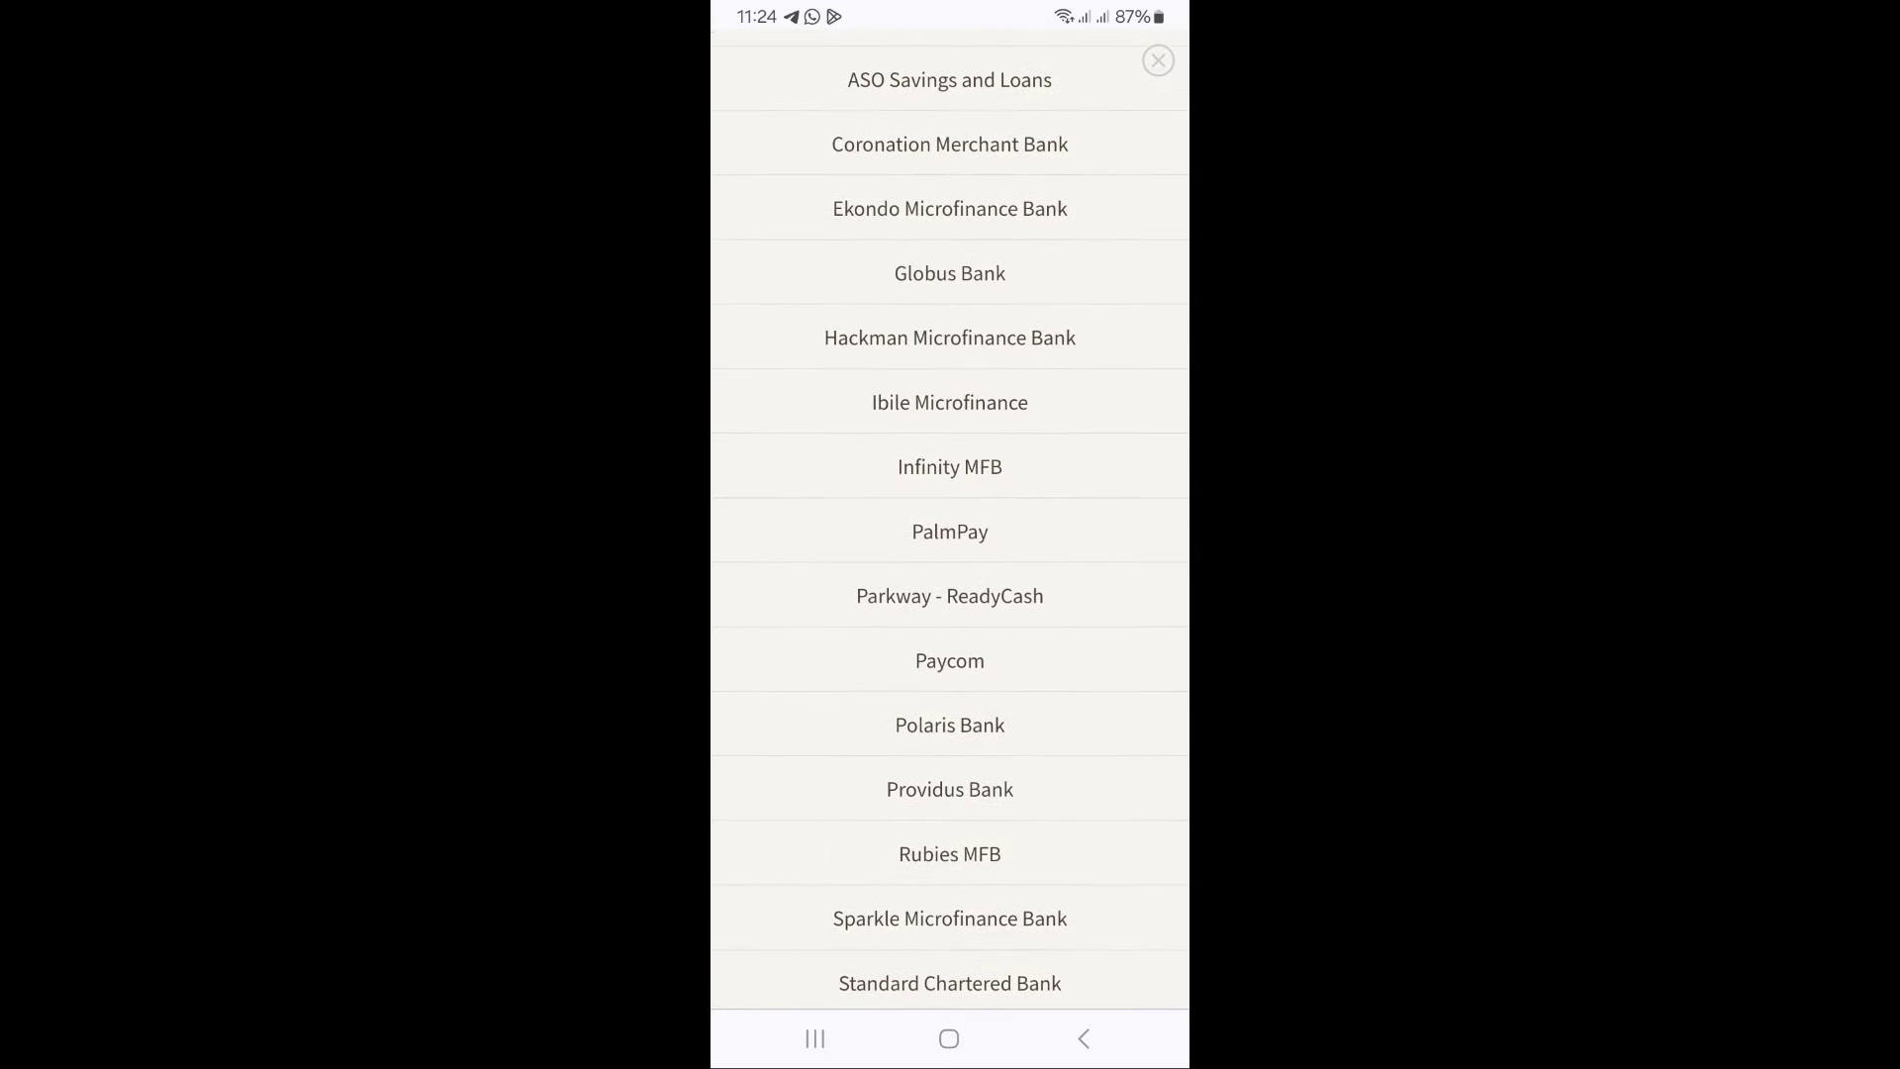
Choose PalmPay as the bank and enter the ten-digit bank account number
{"action": "left_click", "coordinate": [950, 531]}
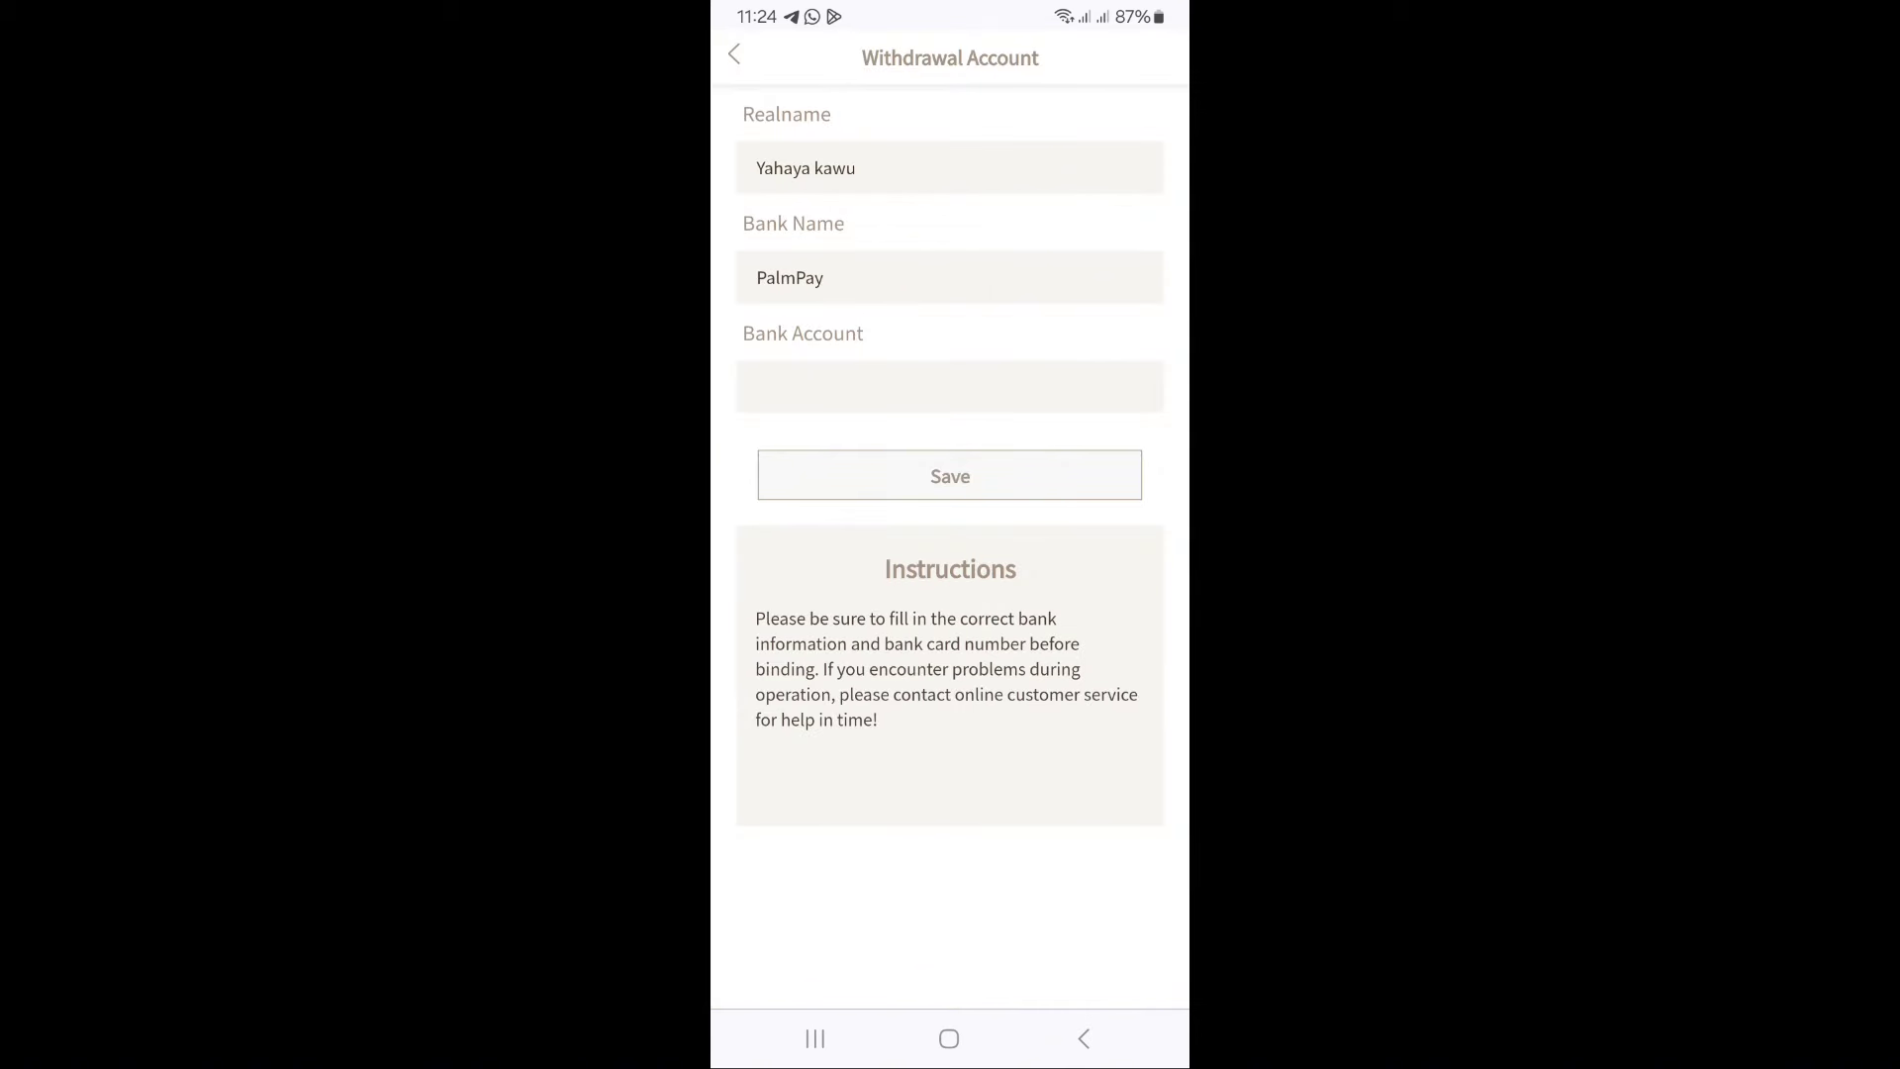
{"action": "left_click", "coordinate": [950, 387]}
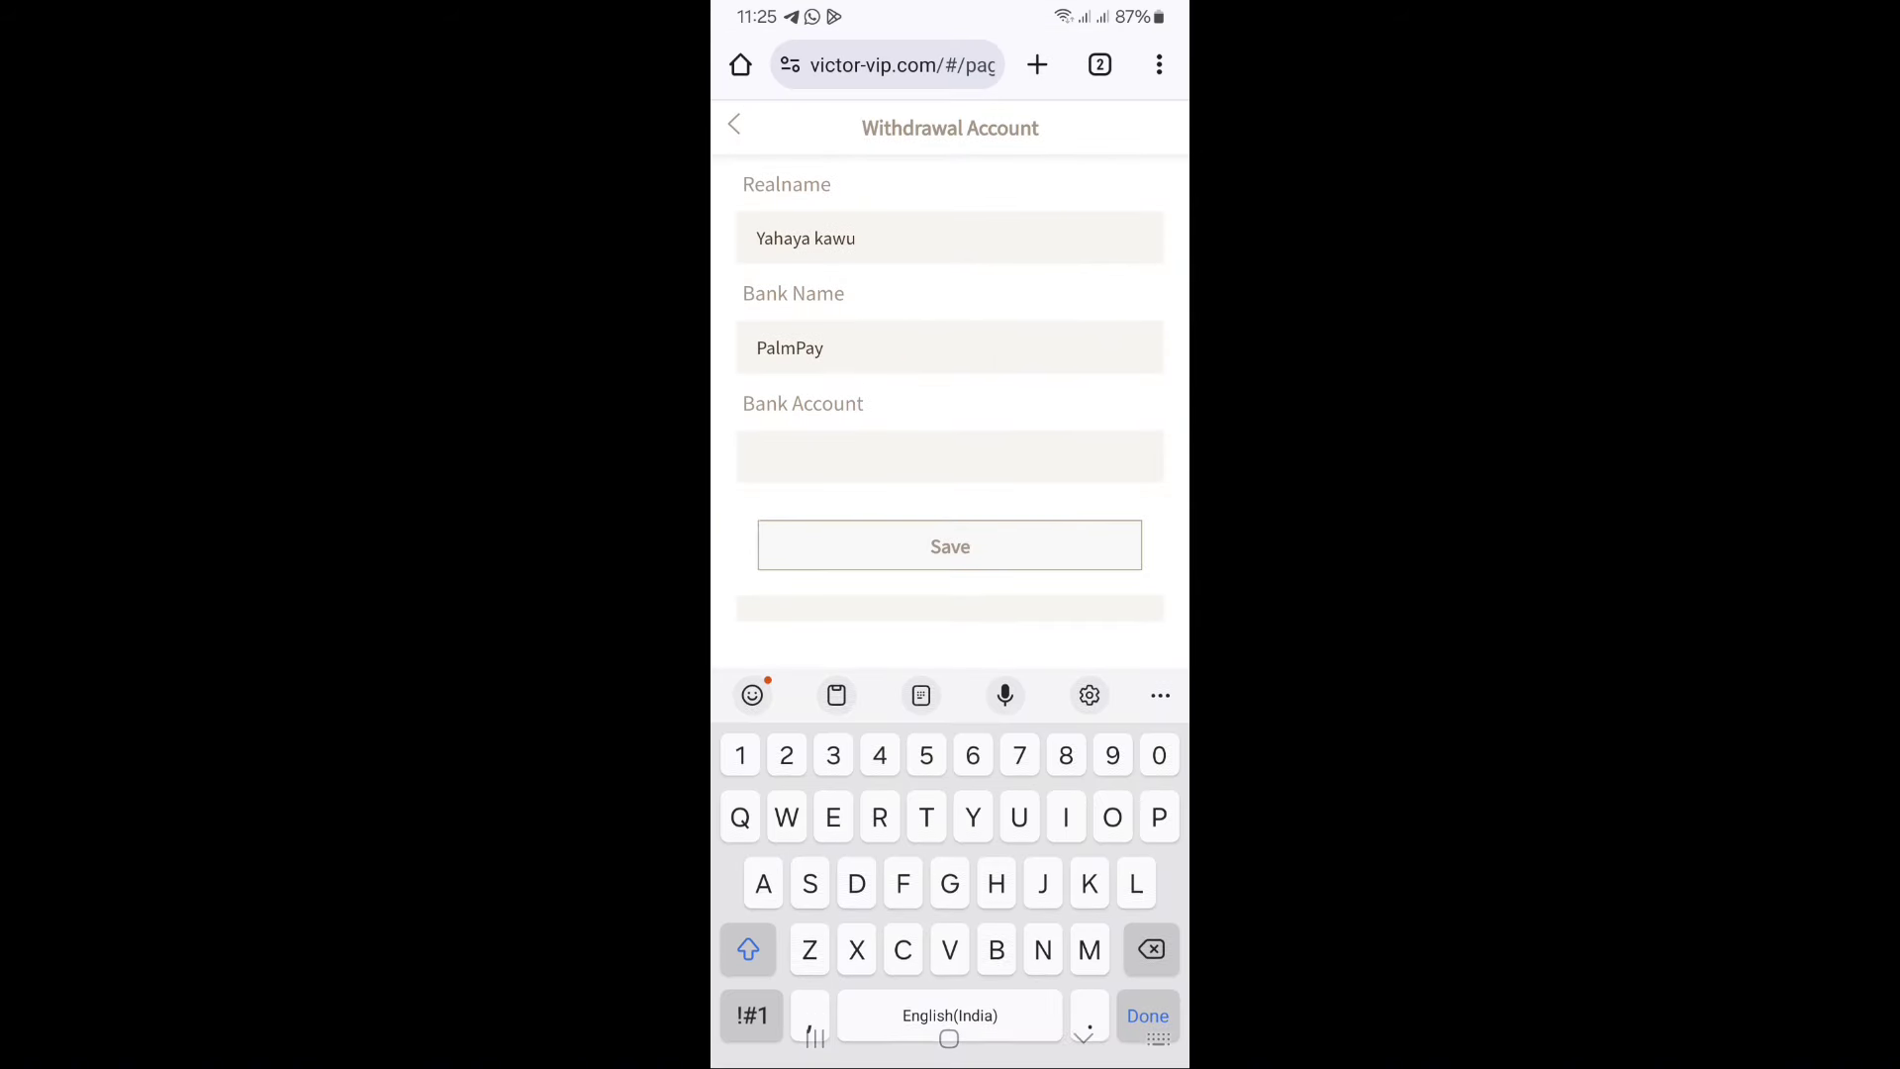
{"action": "left_click", "coordinate": [751, 968]}
{"action": "left_click", "coordinate": [1111, 708]}
{"action": "left_click", "coordinate": [972, 707]}
{"action": "left_click", "coordinate": [1159, 709]}
{"action": "left_click", "coordinate": [1066, 709]}
{"action": "left_click", "coordinate": [1020, 709]}
{"action": "left_click", "coordinate": [740, 709]}
{"action": "left_click", "coordinate": [1066, 709]}
{"action": "left_click", "coordinate": [926, 709]}
{"action": "left_click", "coordinate": [788, 708]}
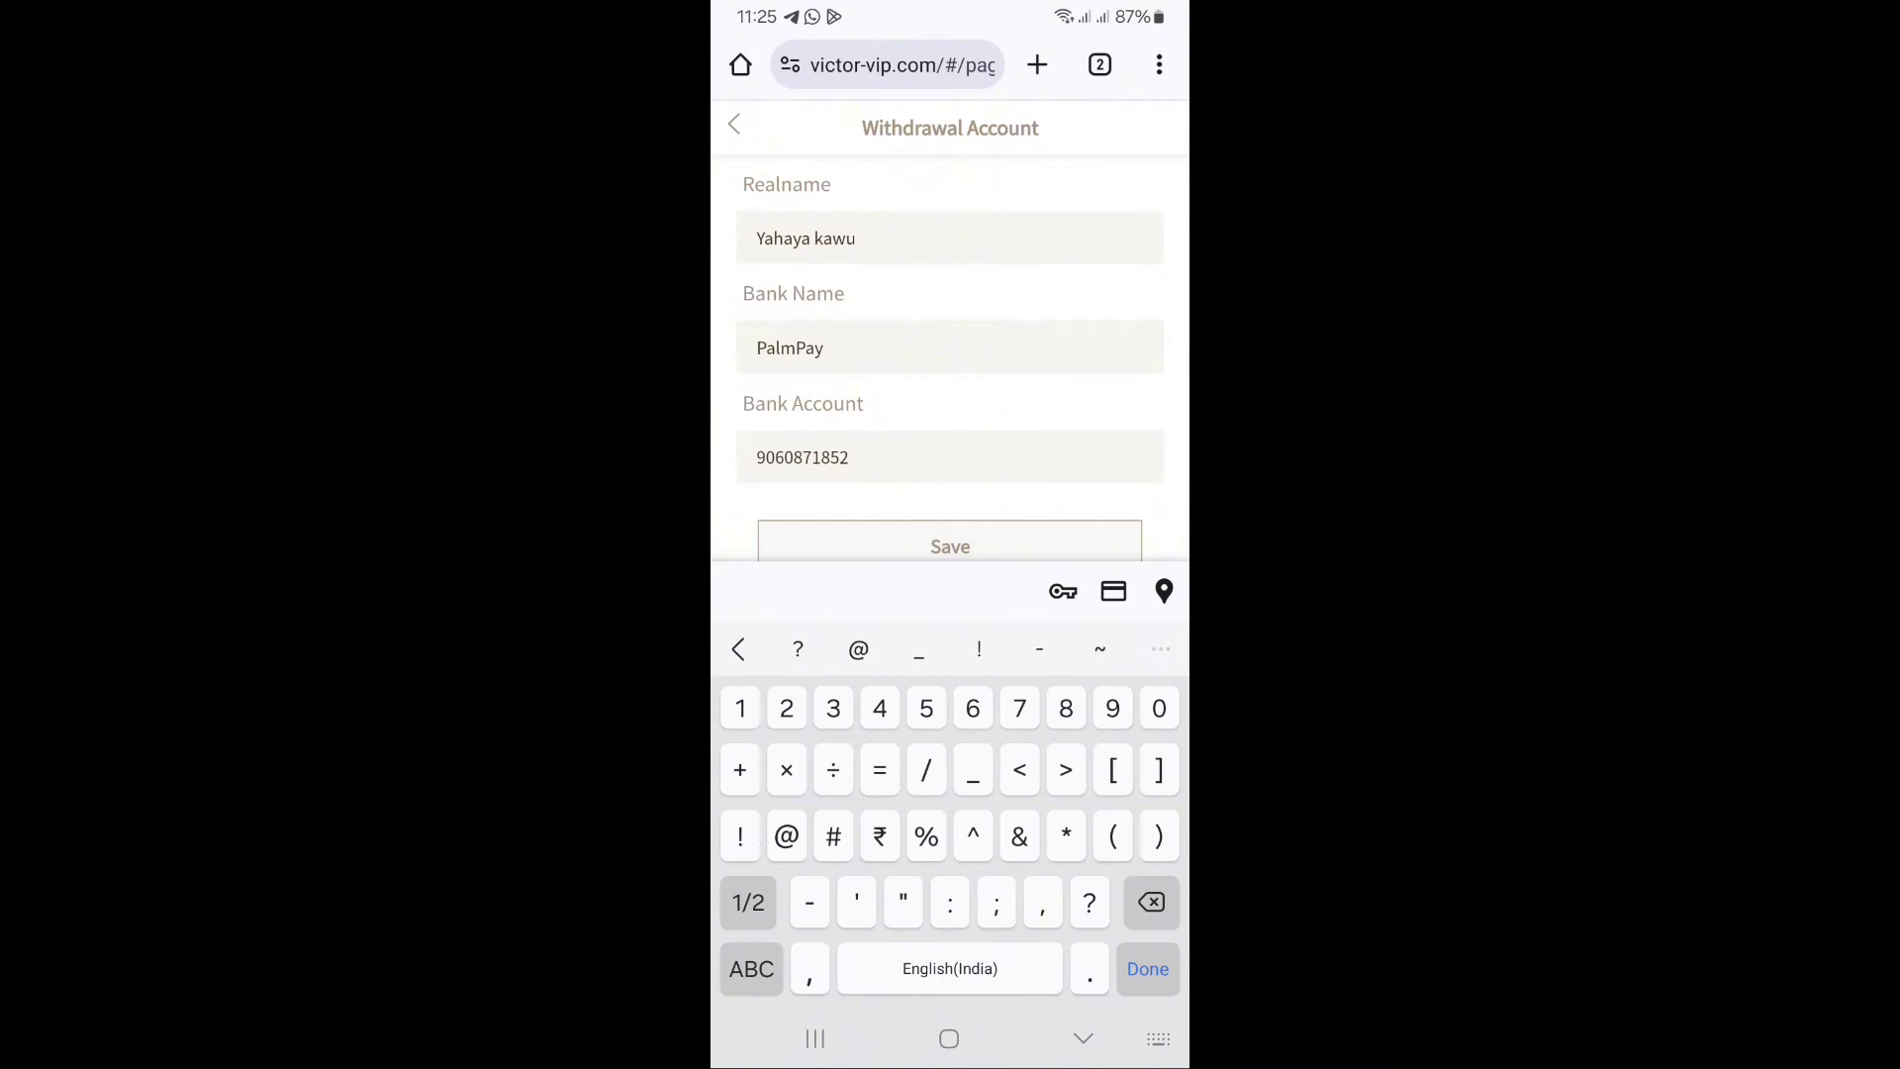
{"action": "scroll", "coordinate": [951, 372], "scroll_direction": "down", "scroll_amount": 3}
{"action": "scroll", "coordinate": [950, 372], "scroll_direction": "up", "scroll_amount": 3}
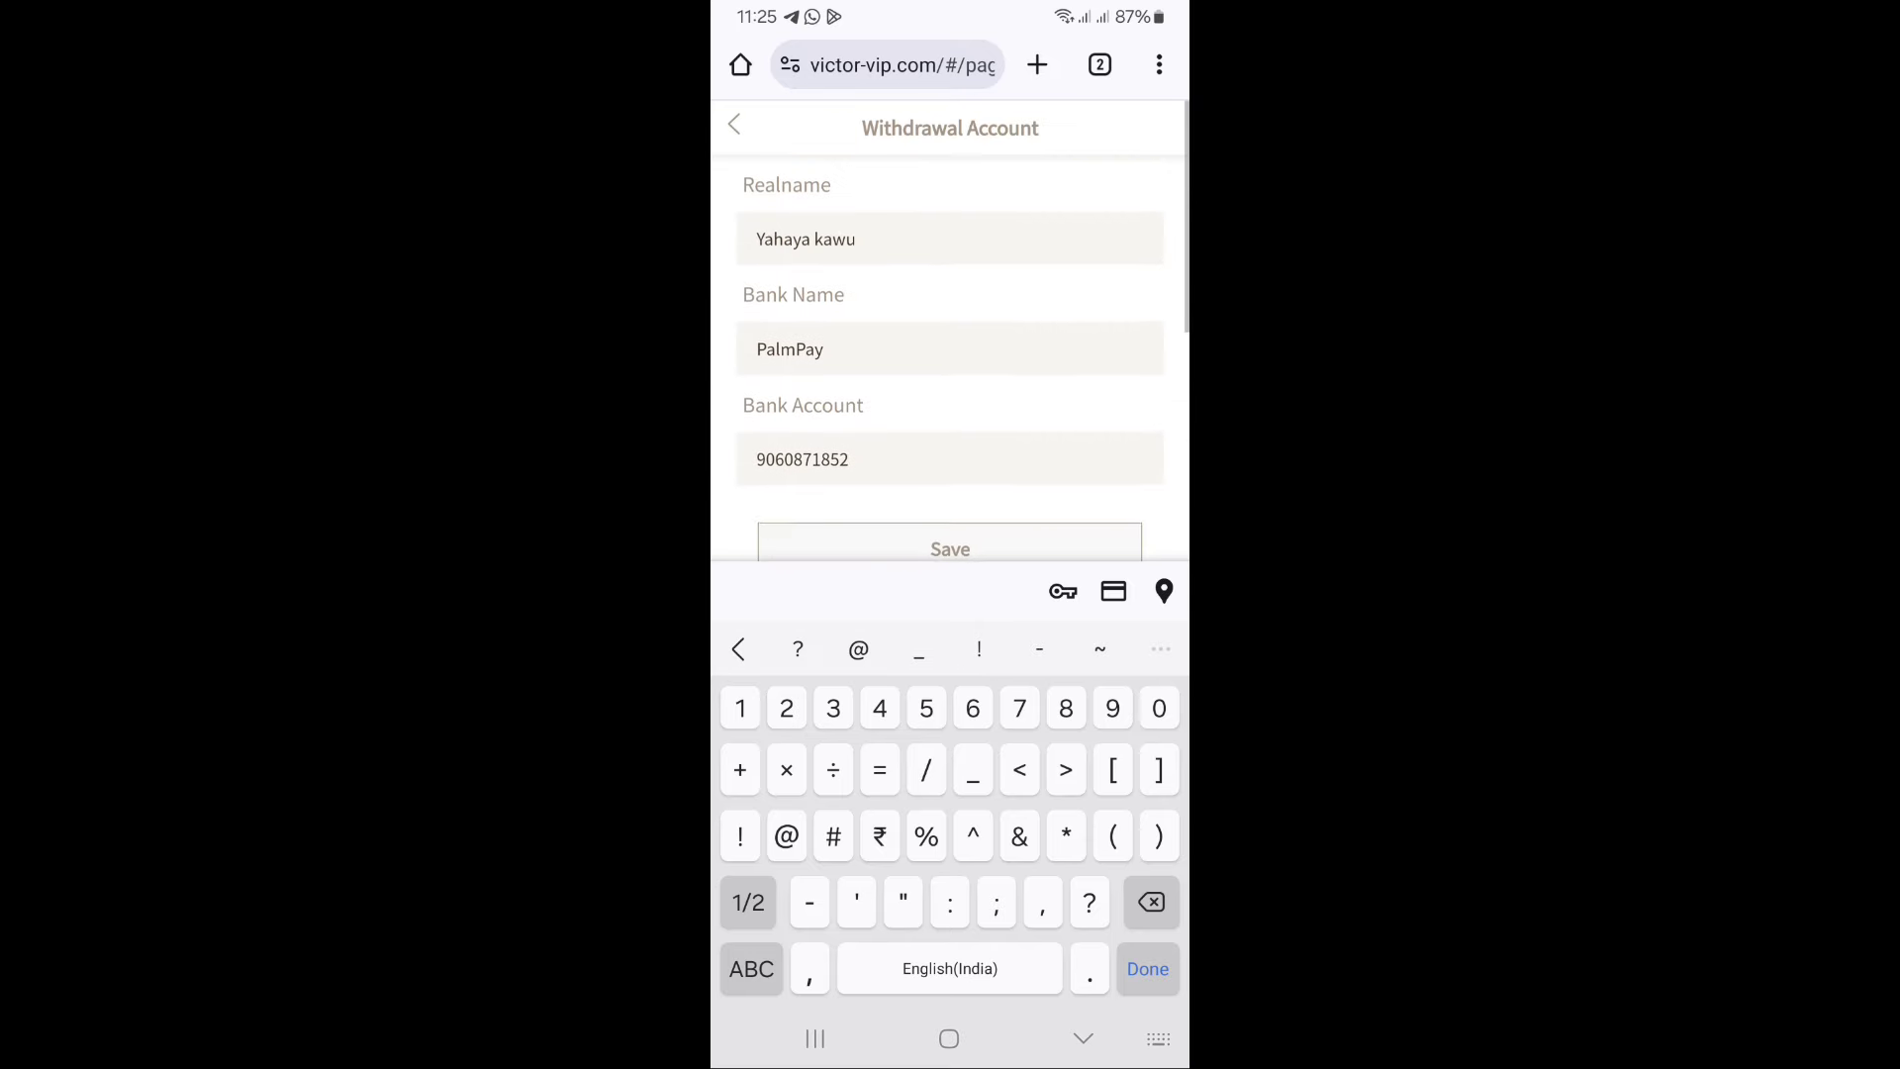
{"action": "scroll", "coordinate": [951, 371], "scroll_direction": "down", "scroll_amount": 4}
{"action": "scroll", "coordinate": [951, 371], "scroll_direction": "up", "scroll_amount": 4}
{"action": "scroll", "coordinate": [950, 371], "scroll_direction": "down", "scroll_amount": 5}
{"action": "scroll", "coordinate": [950, 371], "scroll_direction": "up", "scroll_amount": 1}
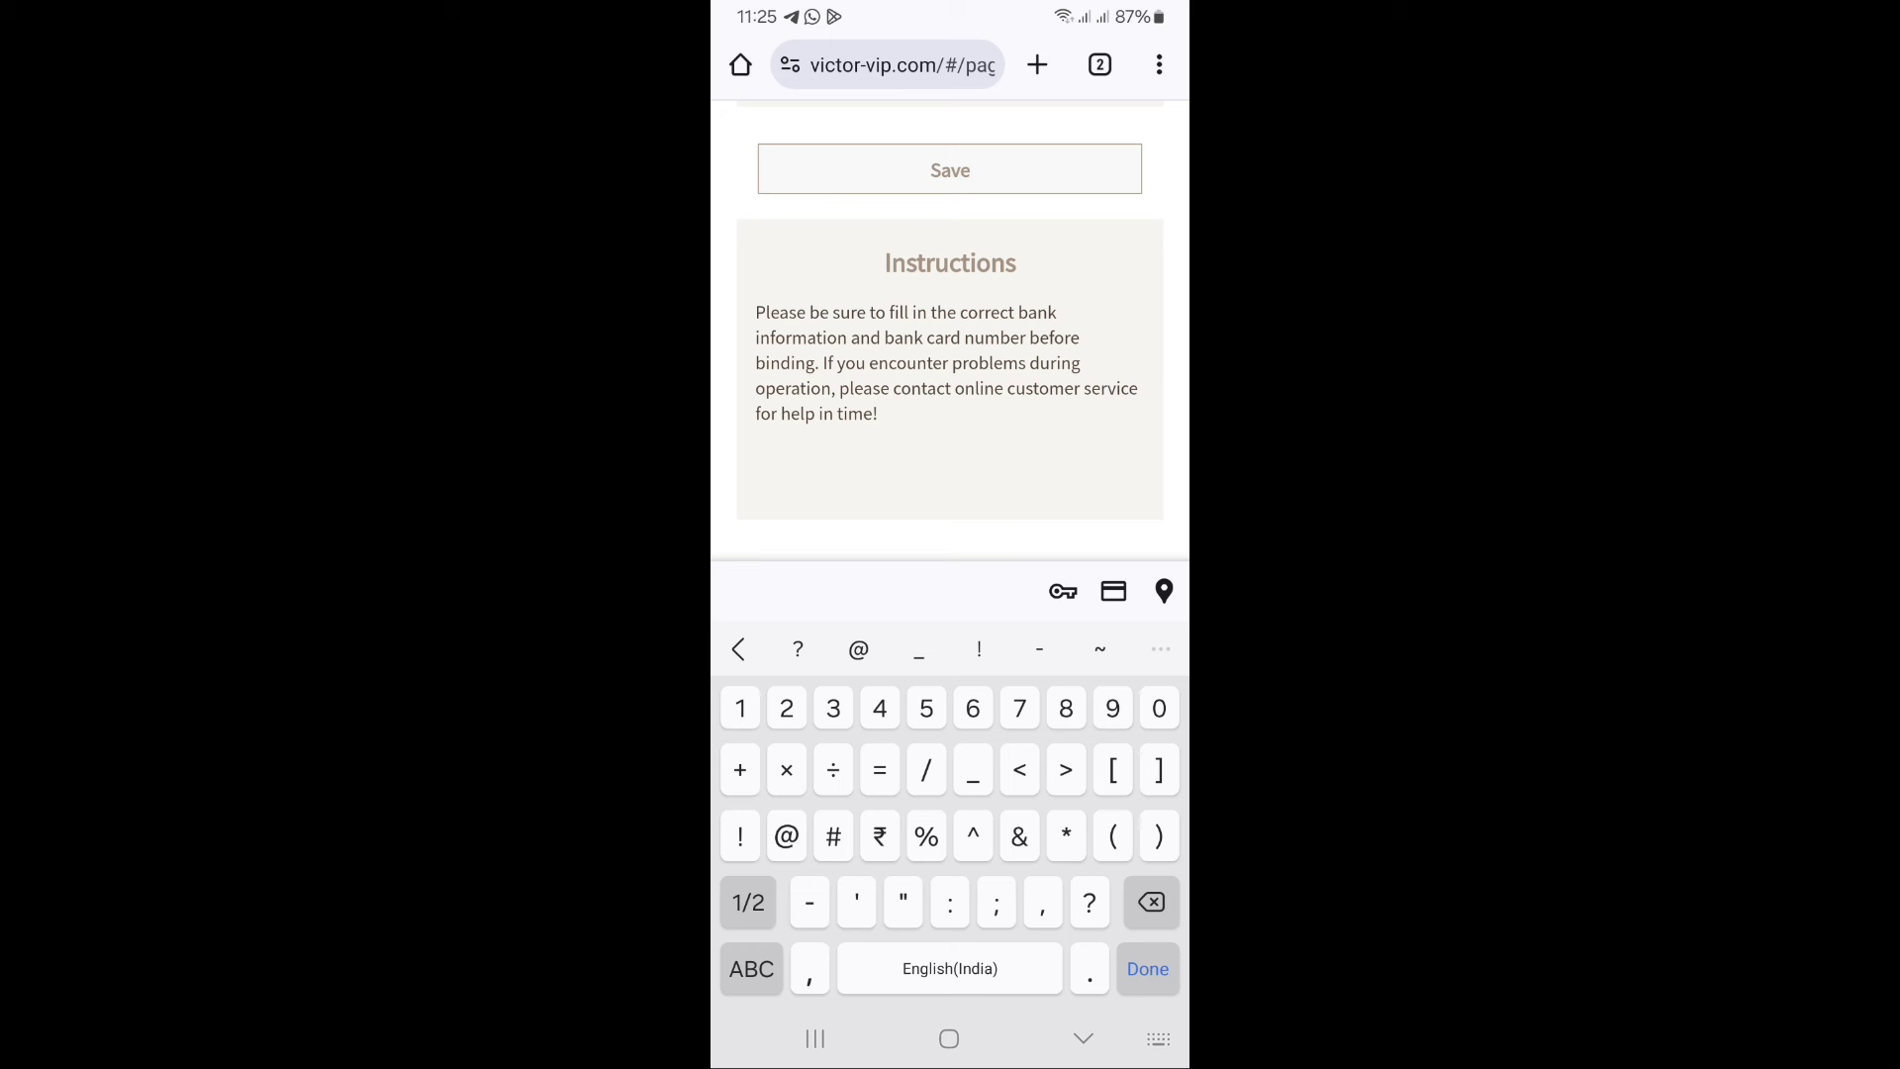
{"action": "scroll", "coordinate": [950, 372], "scroll_direction": "up", "scroll_amount": 2}
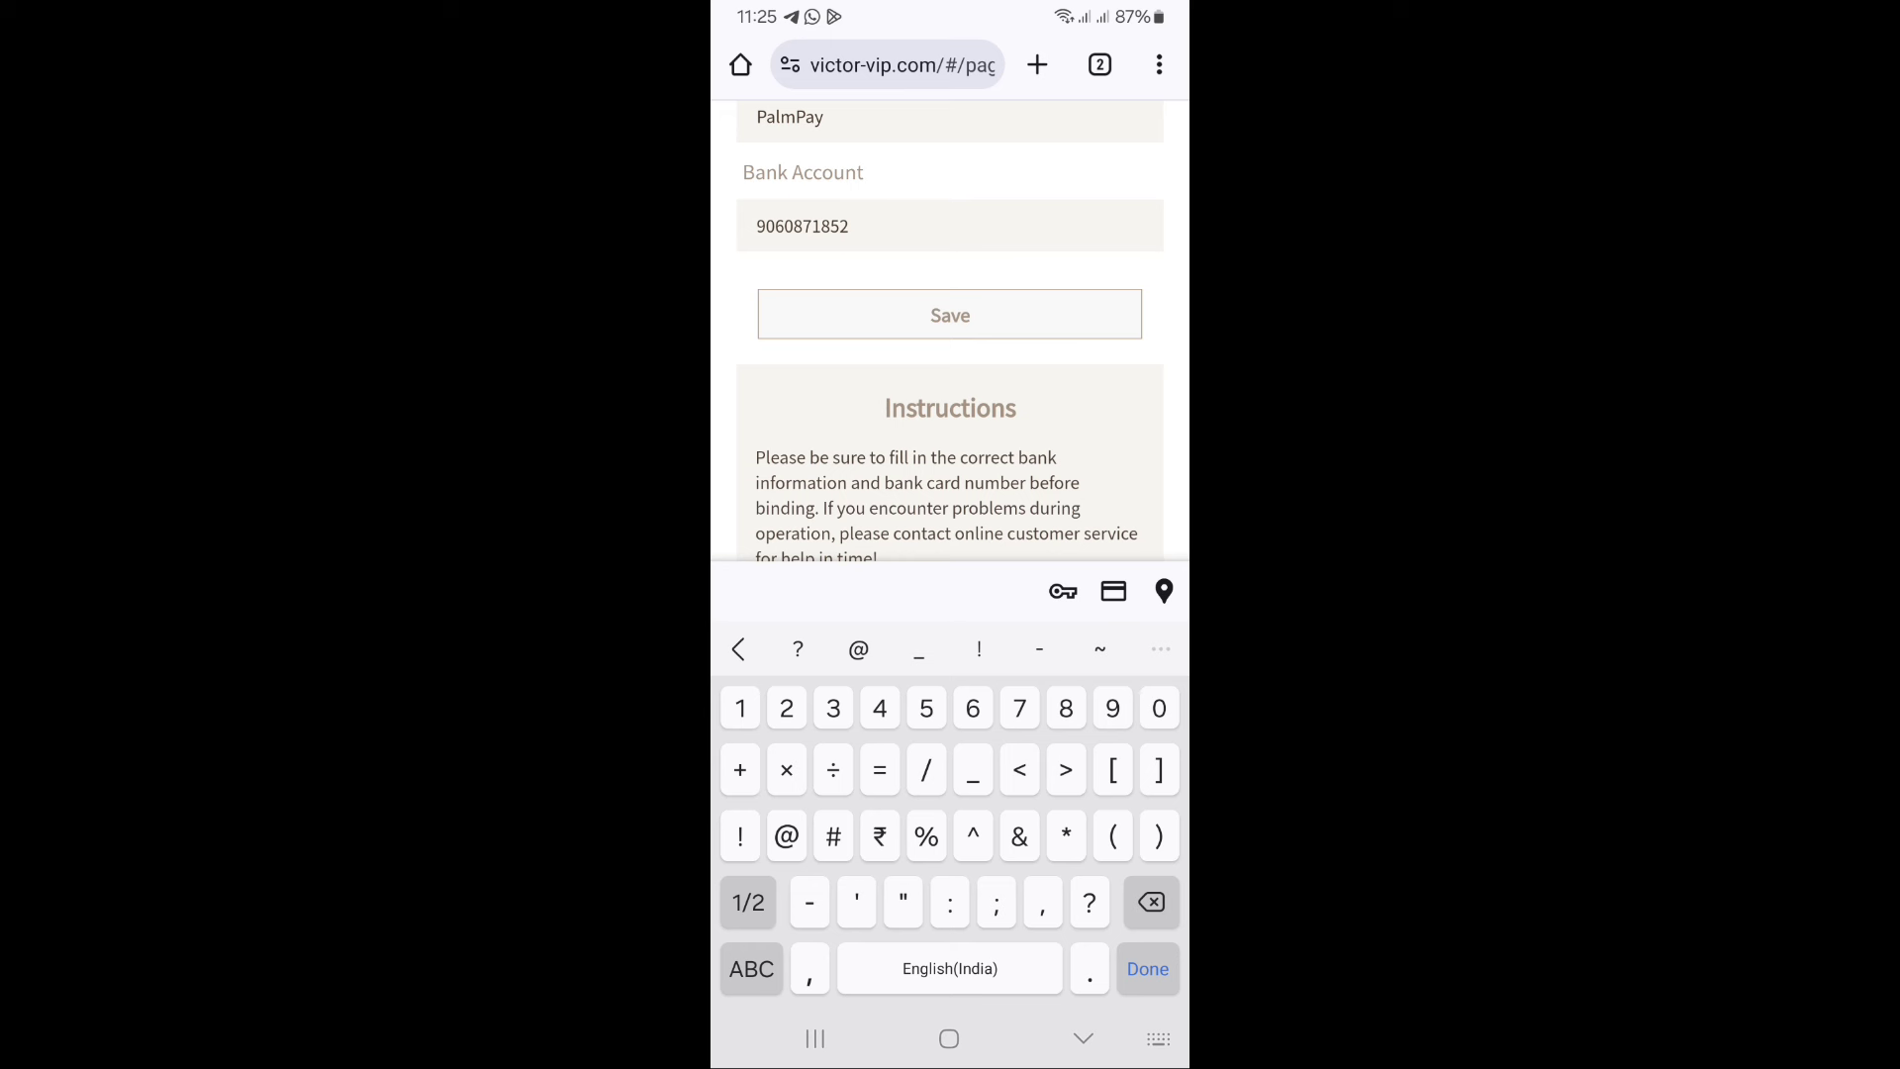
{"action": "scroll", "coordinate": [950, 327], "scroll_direction": "up", "scroll_amount": 3}
{"action": "scroll", "coordinate": [951, 326], "scroll_direction": "down", "scroll_amount": 2}
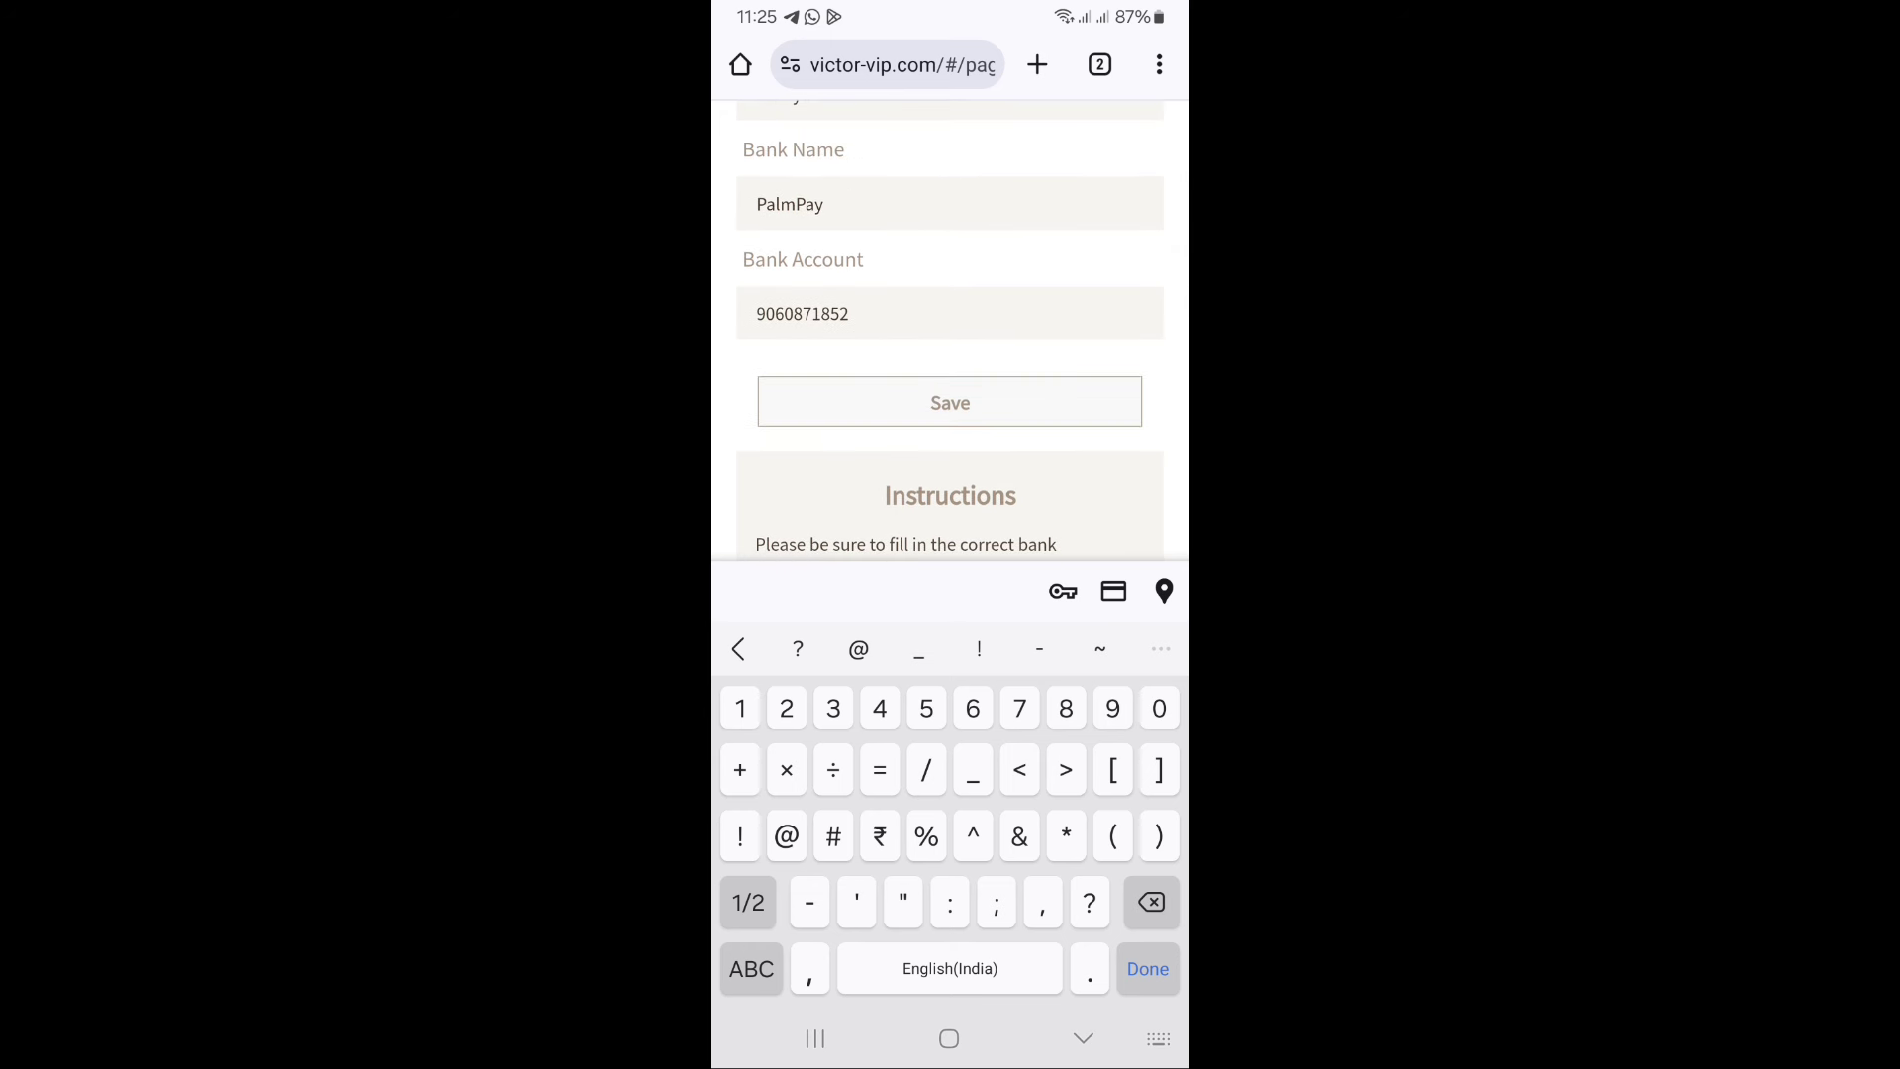
Save the withdrawal account details and return to the My page showing ₦40200.00
{"action": "left_click", "coordinate": [951, 403]}
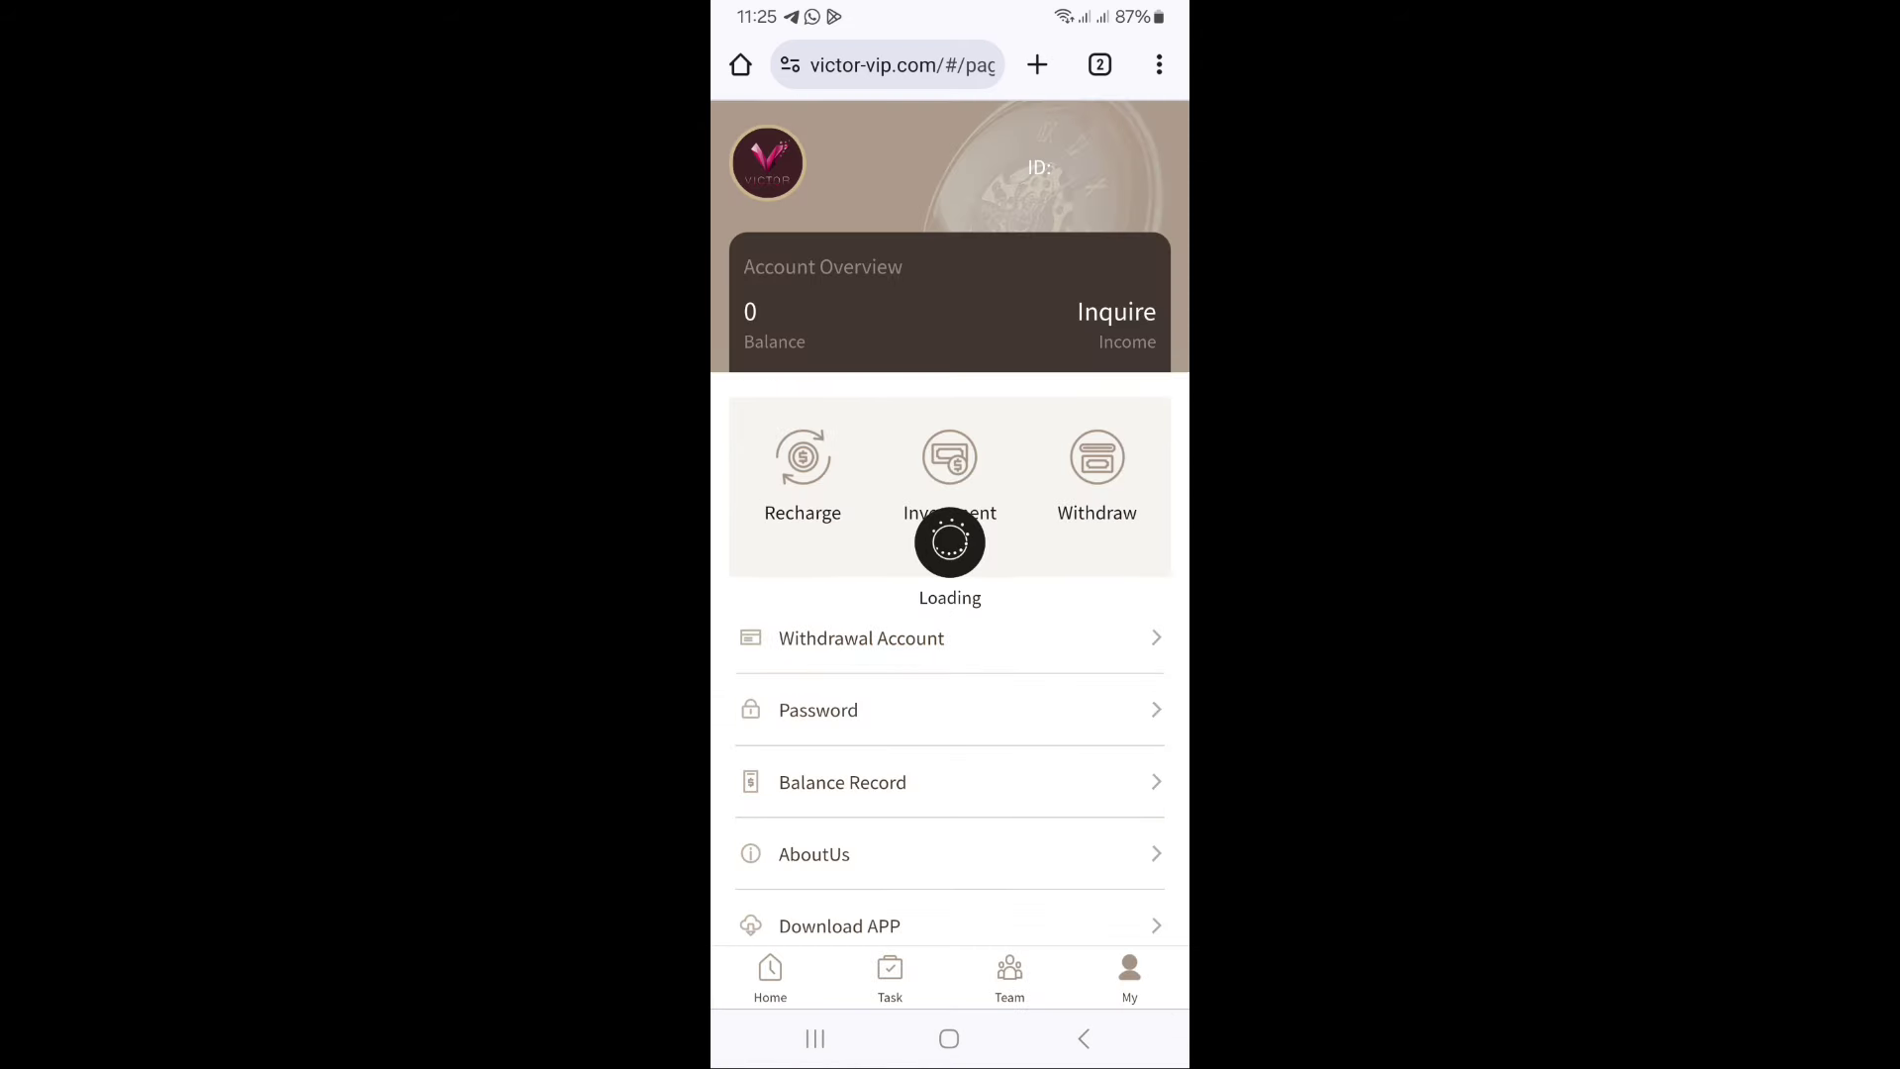
{"action": "scroll", "coordinate": [950, 783], "scroll_direction": "down", "scroll_amount": 2}
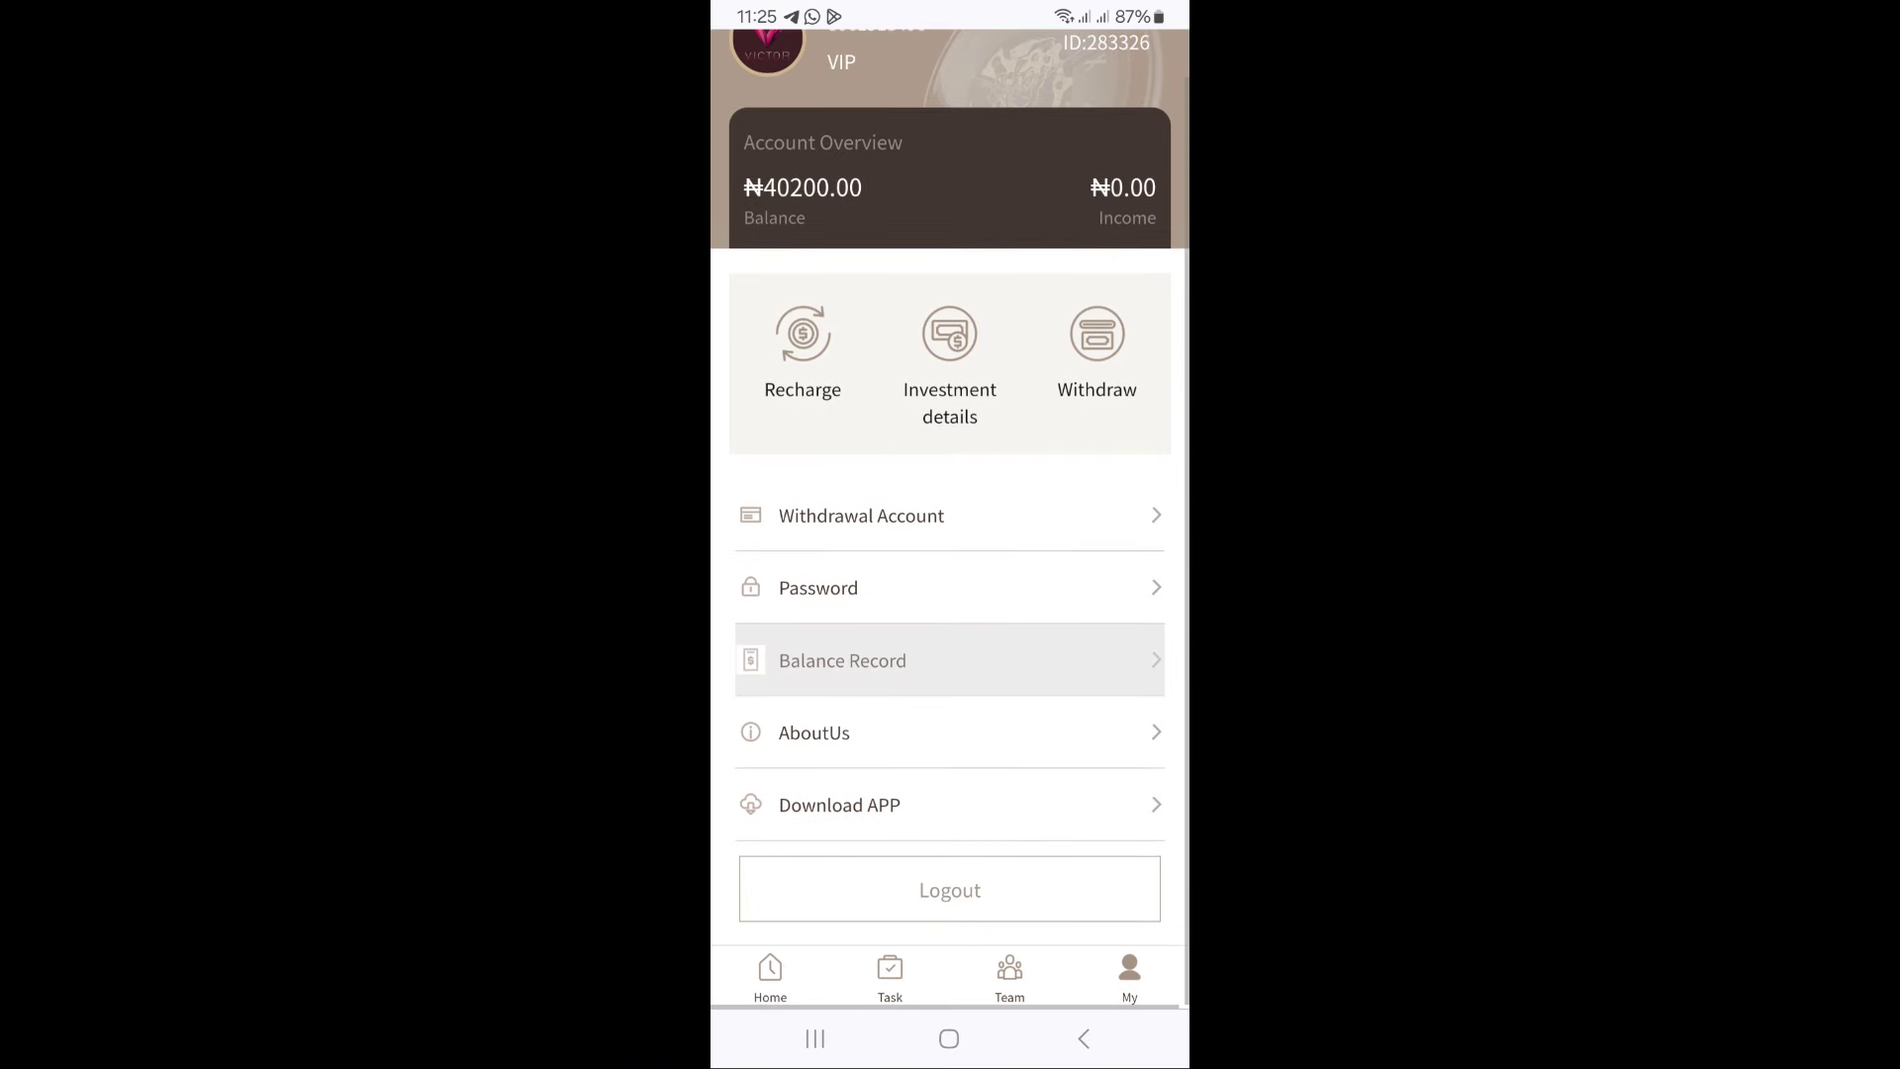
{"action": "left_click", "coordinate": [950, 803]}
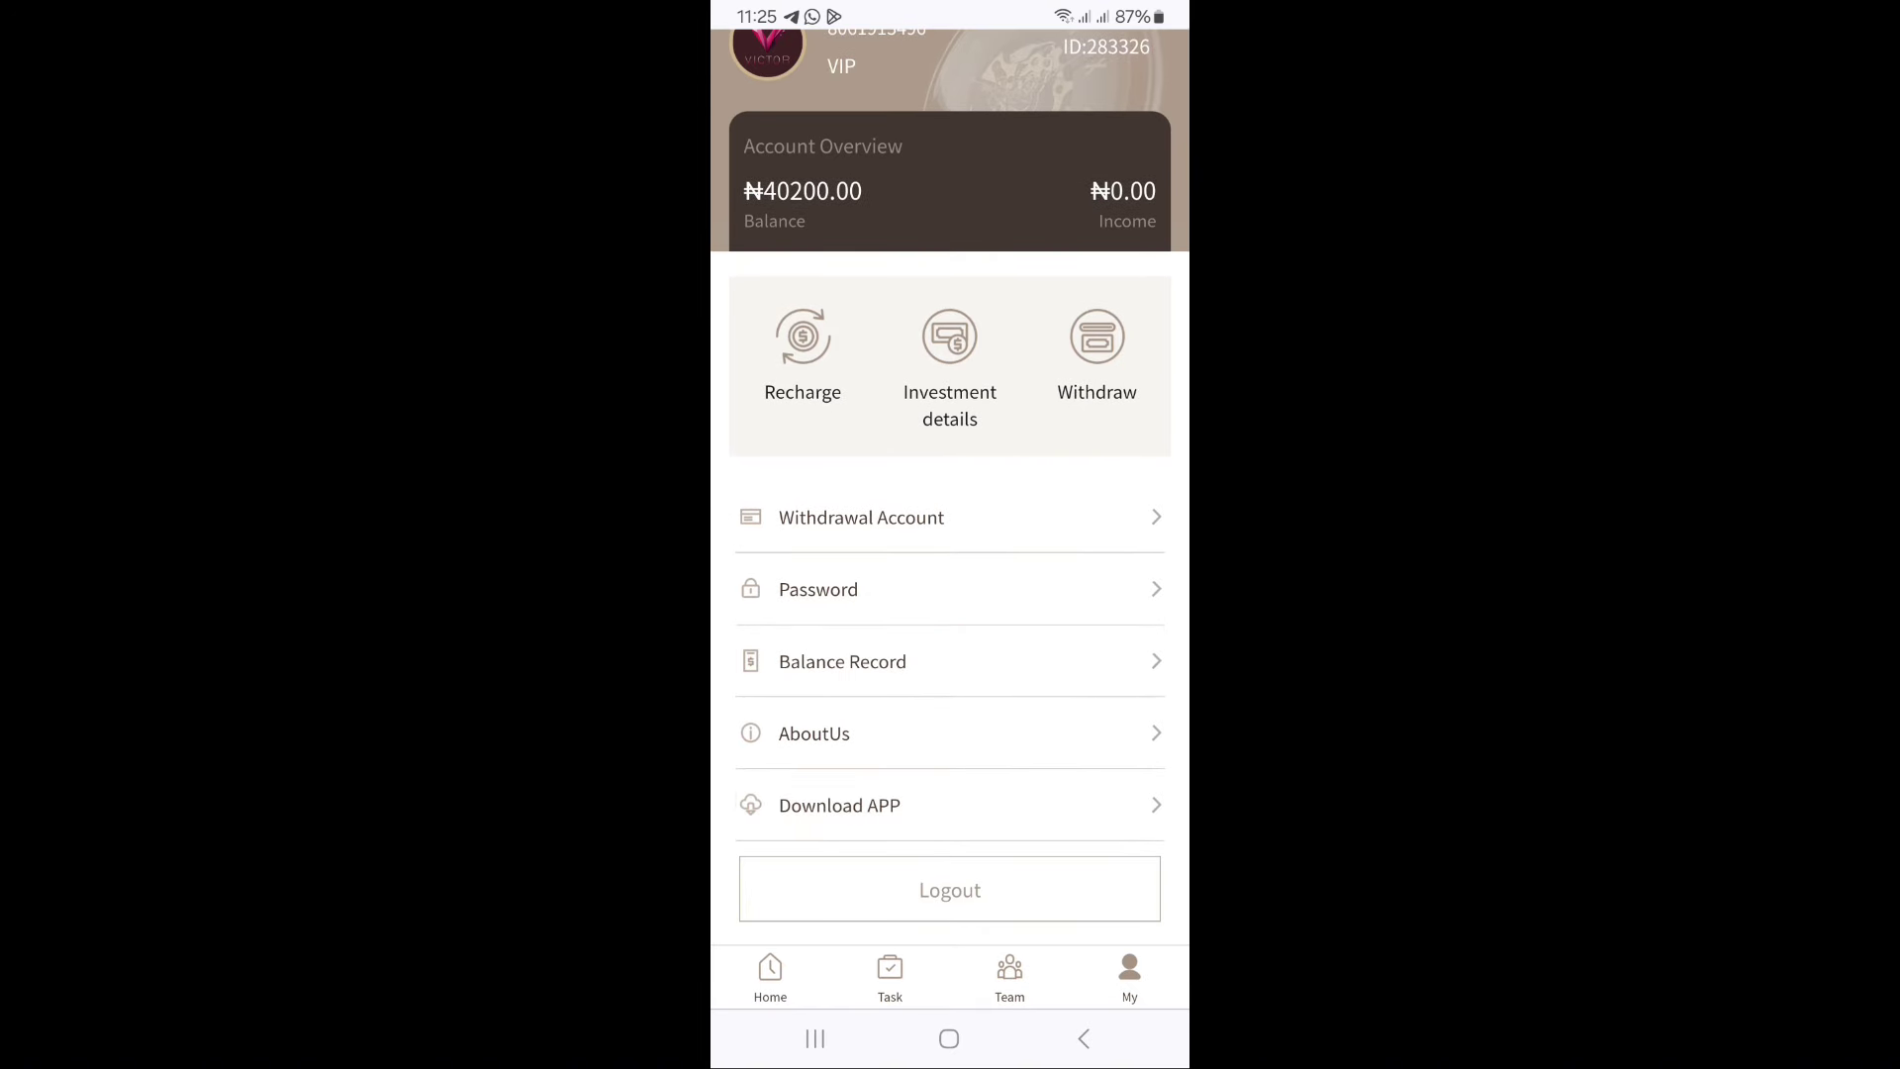
{"action": "left_click", "coordinate": [950, 803]}
{"action": "scroll", "coordinate": [951, 536], "scroll_direction": "up", "scroll_amount": 3}
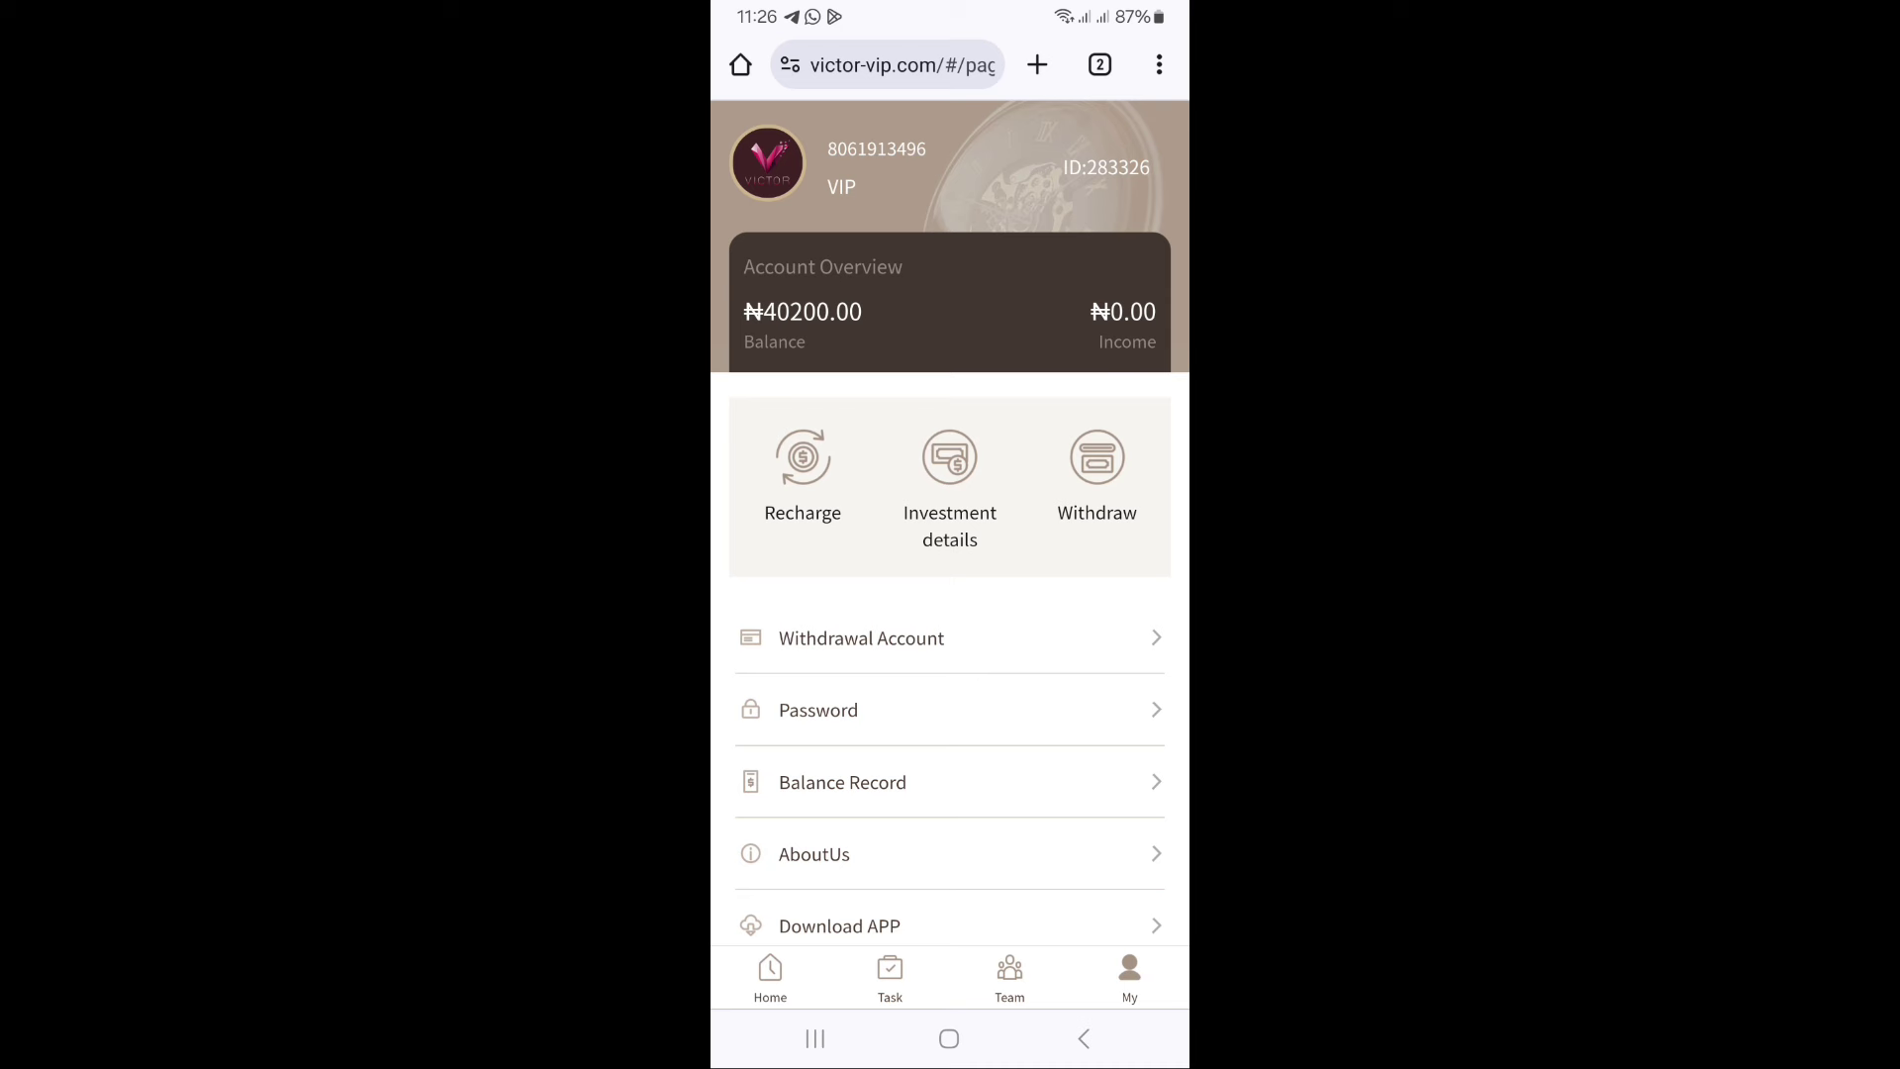
Open the Withdraw page with the ₦40200.00 balance, saved bank account and instructions
{"action": "left_click", "coordinate": [1098, 476]}
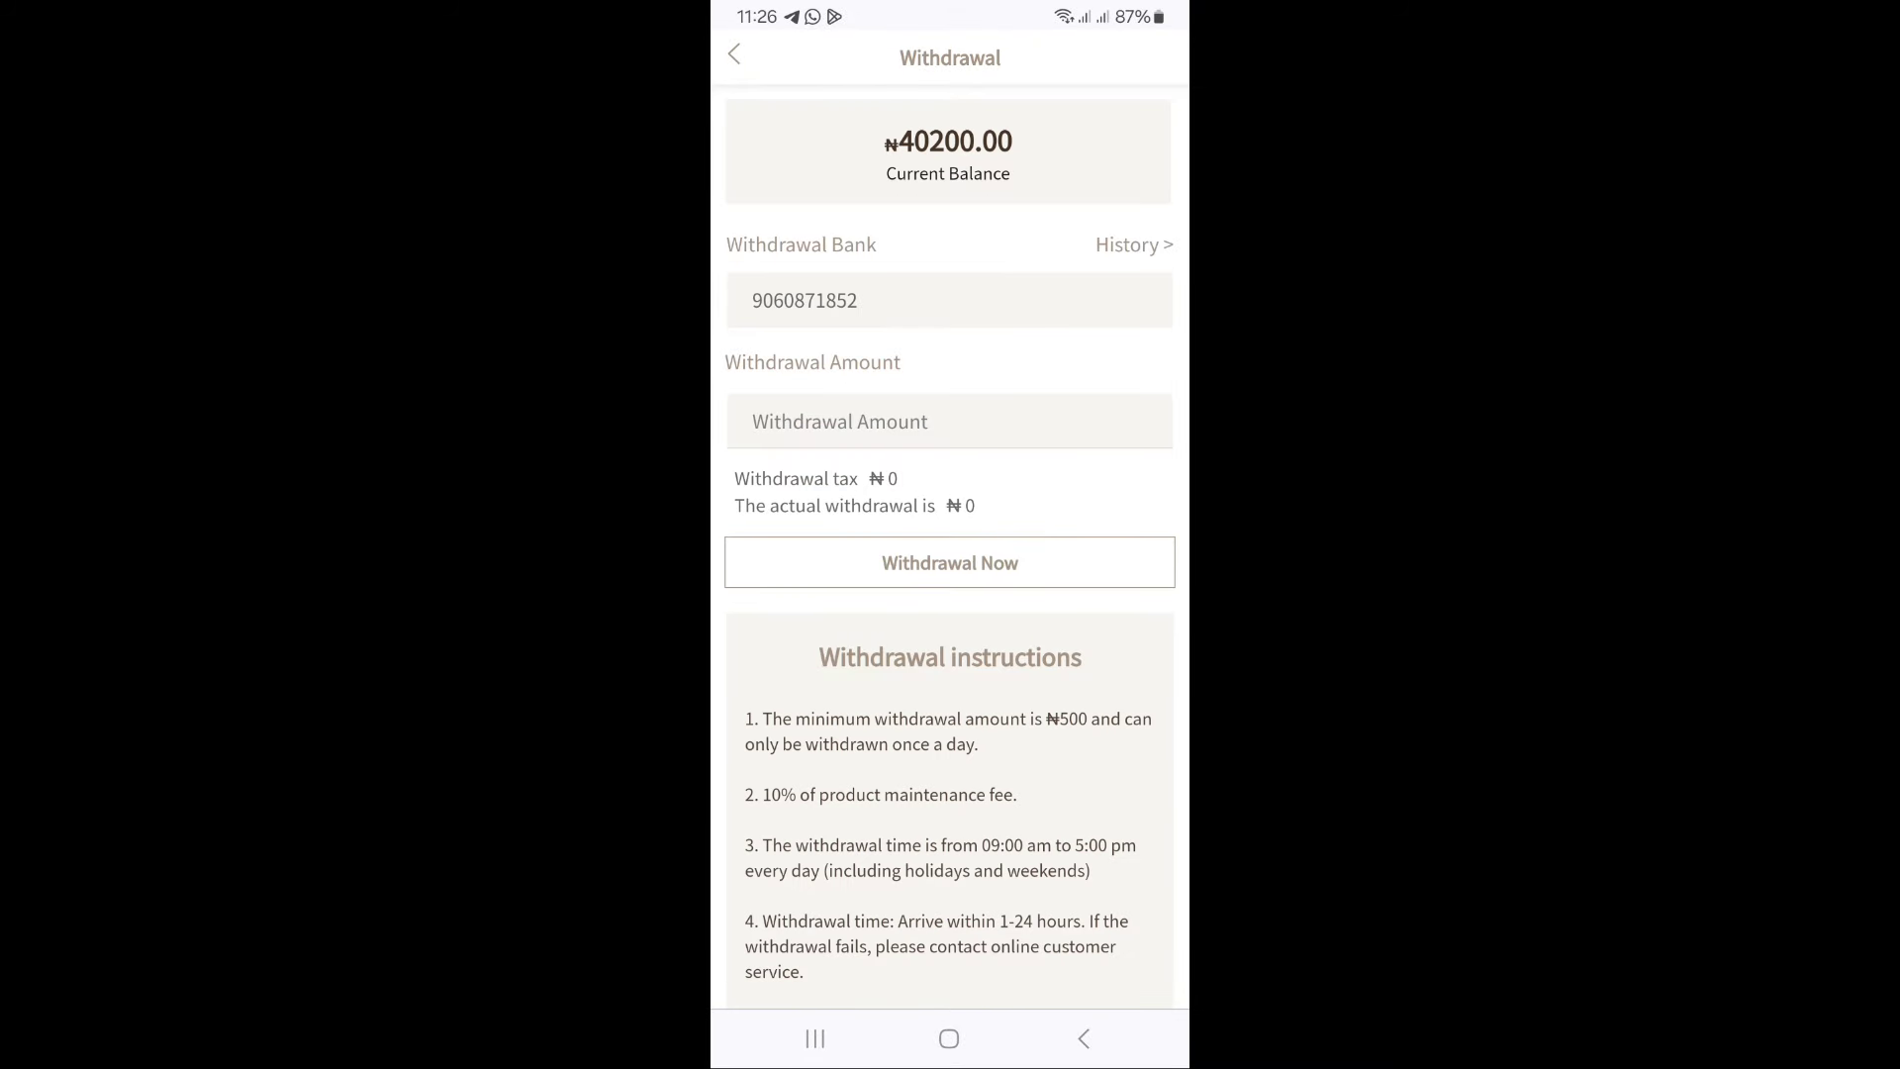
{"action": "scroll", "coordinate": [951, 594], "scroll_direction": "down", "scroll_amount": 3}
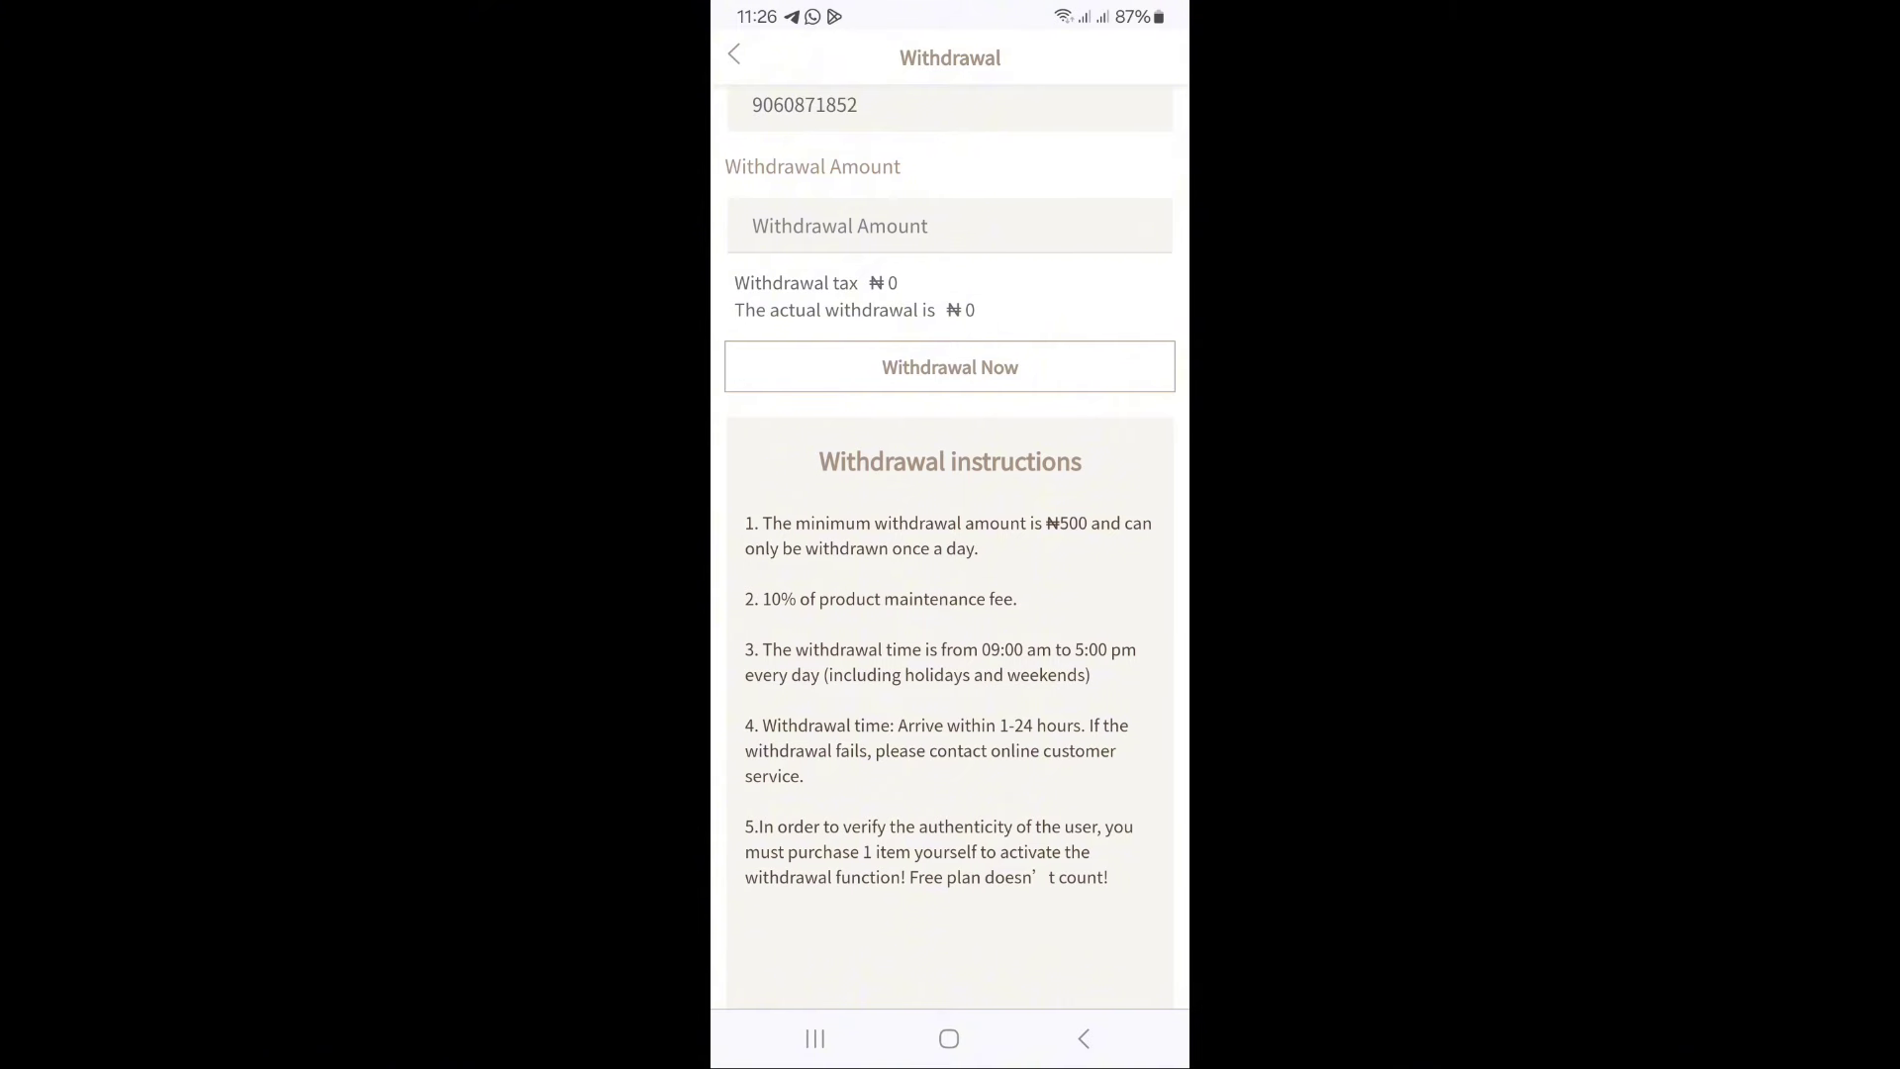
{"action": "scroll", "coordinate": [951, 594], "scroll_direction": "up", "scroll_amount": 4}
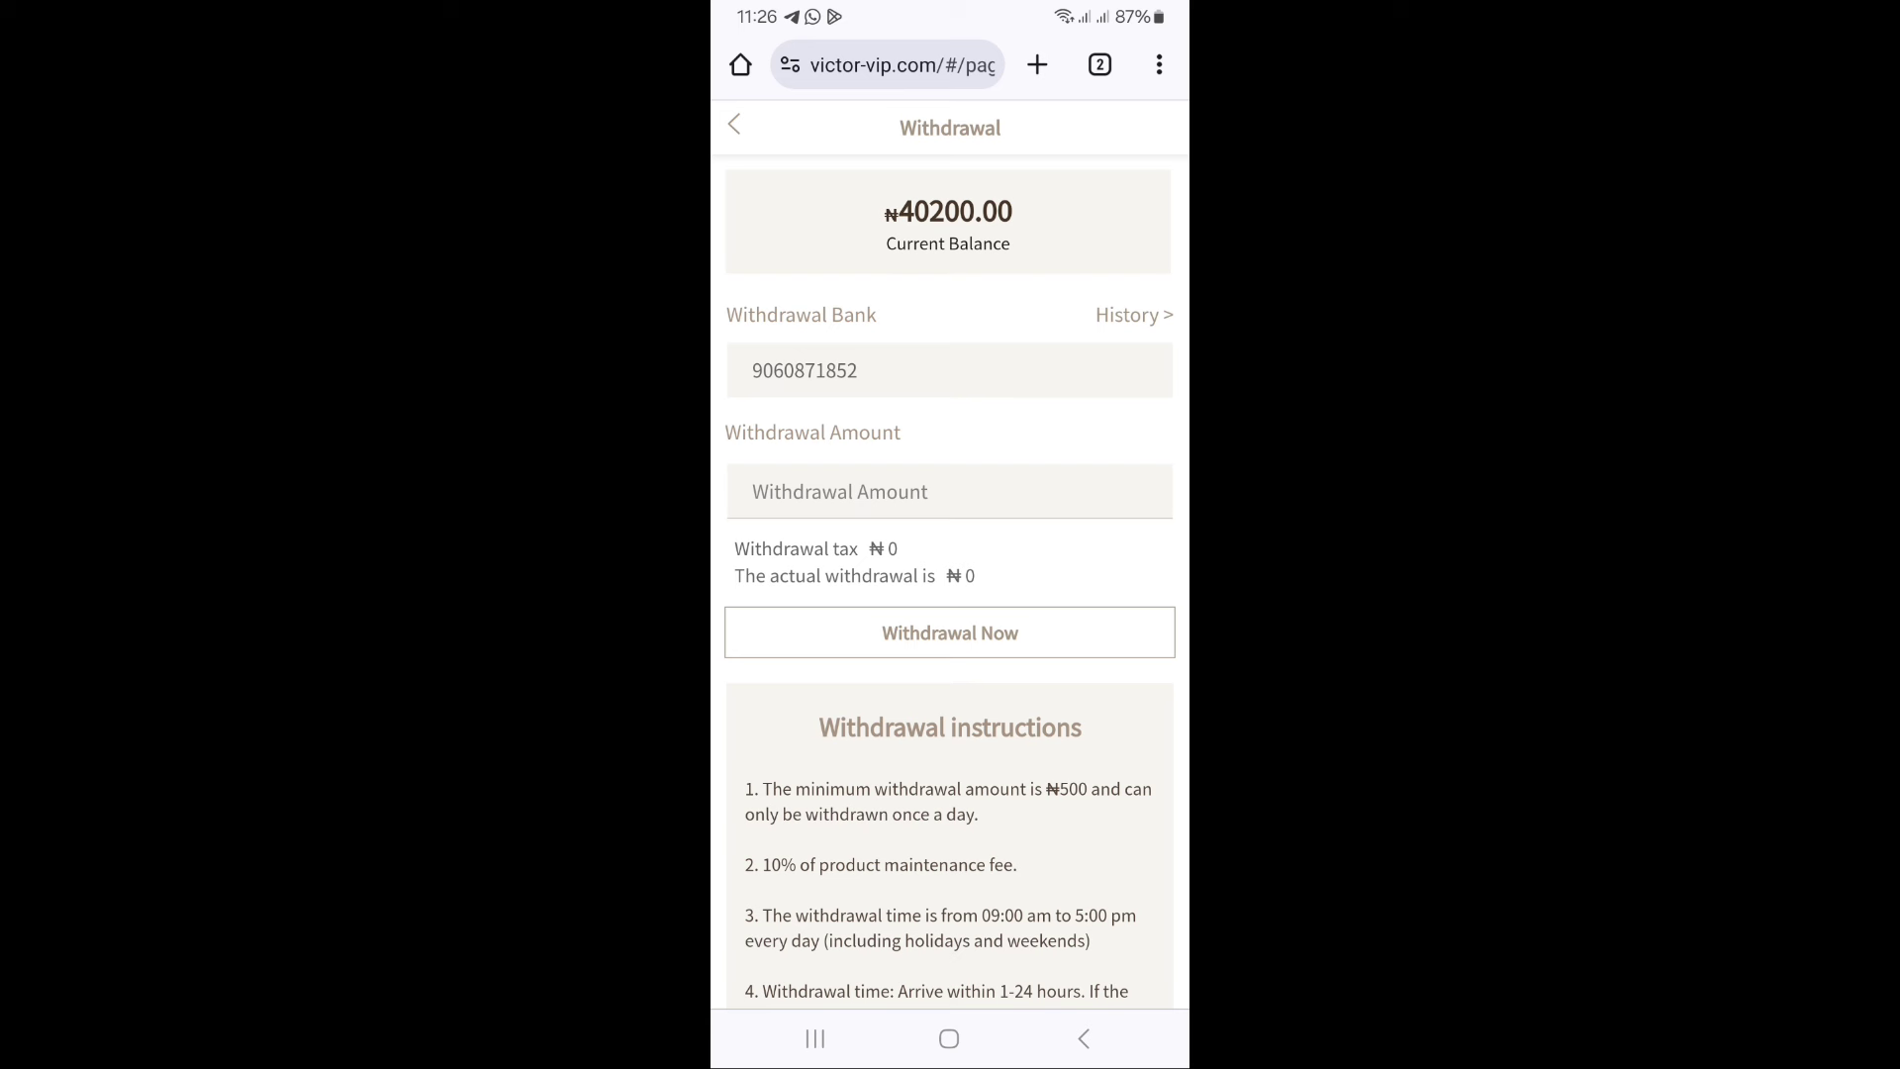
{"action": "scroll", "coordinate": [950, 594], "scroll_direction": "down", "scroll_amount": 3}
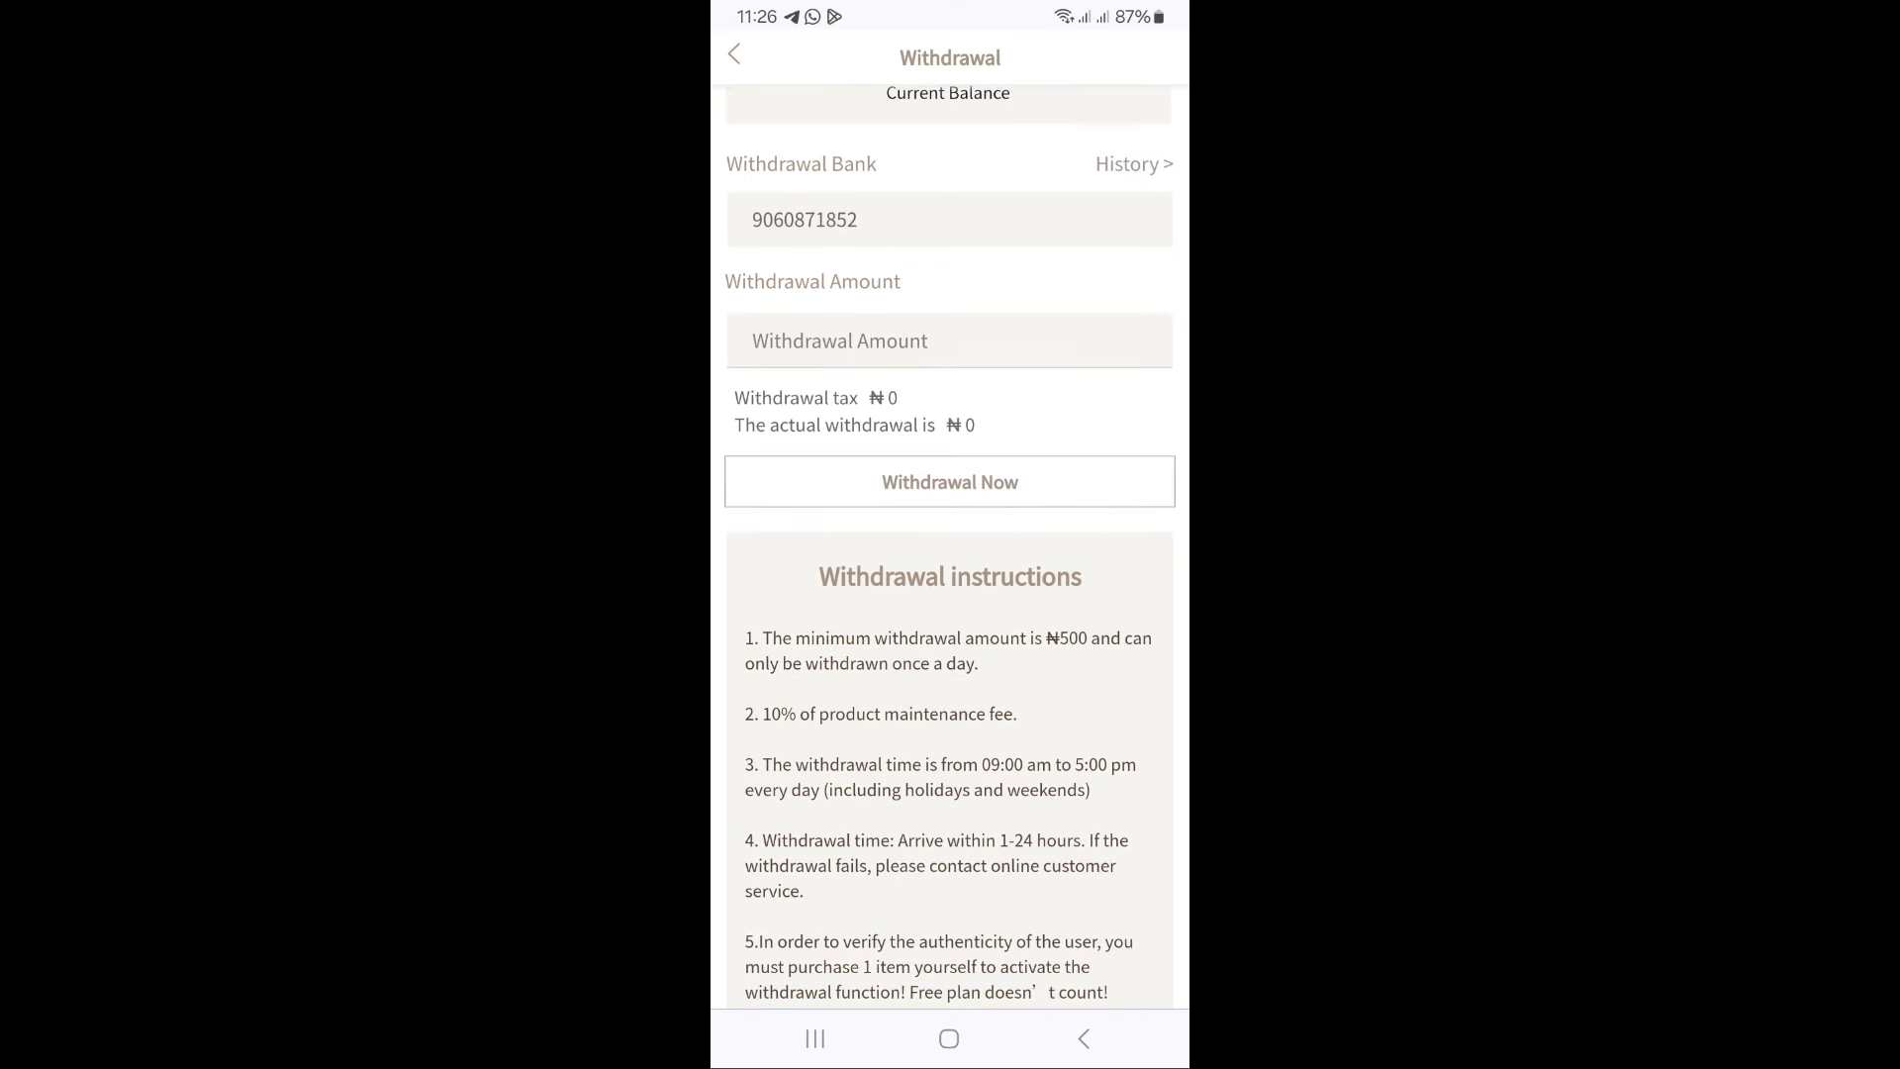
{"action": "scroll", "coordinate": [950, 593], "scroll_direction": "down", "scroll_amount": 2}
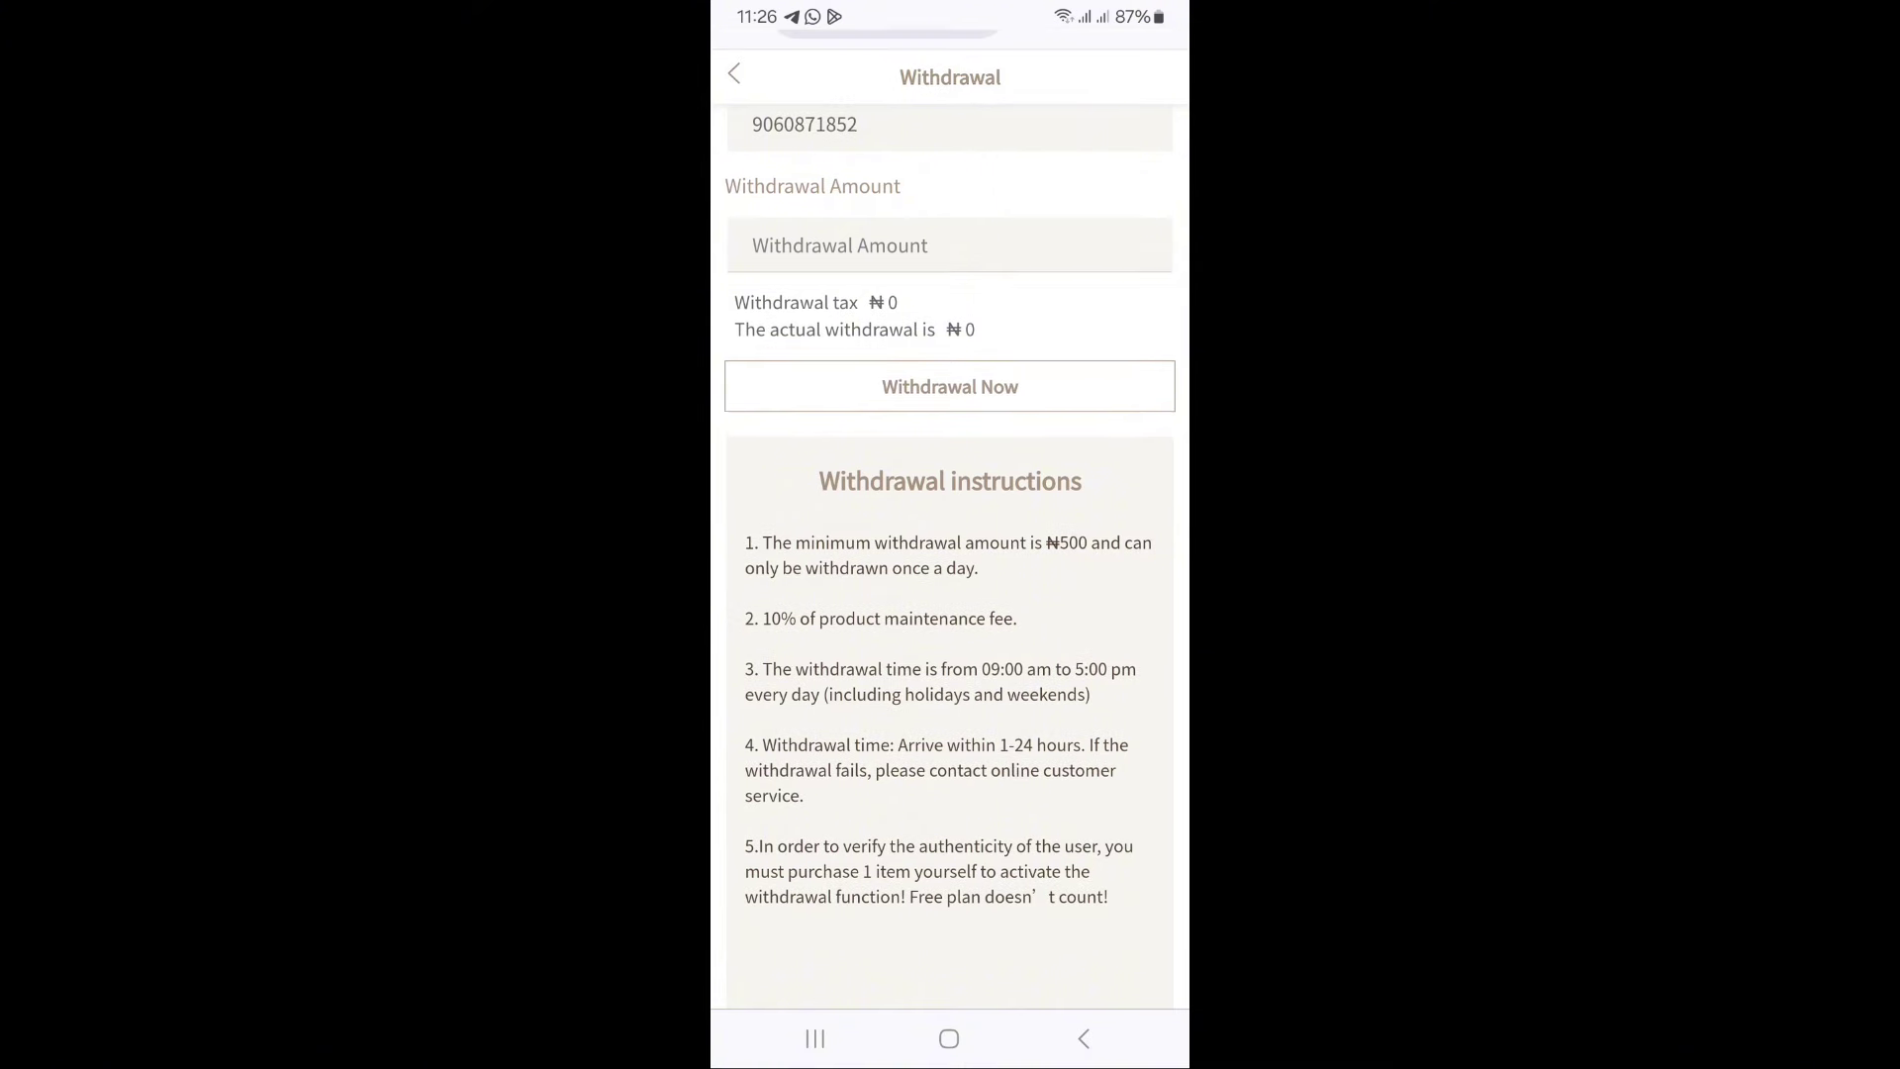
{"action": "scroll", "coordinate": [951, 594], "scroll_direction": "up", "scroll_amount": 5}
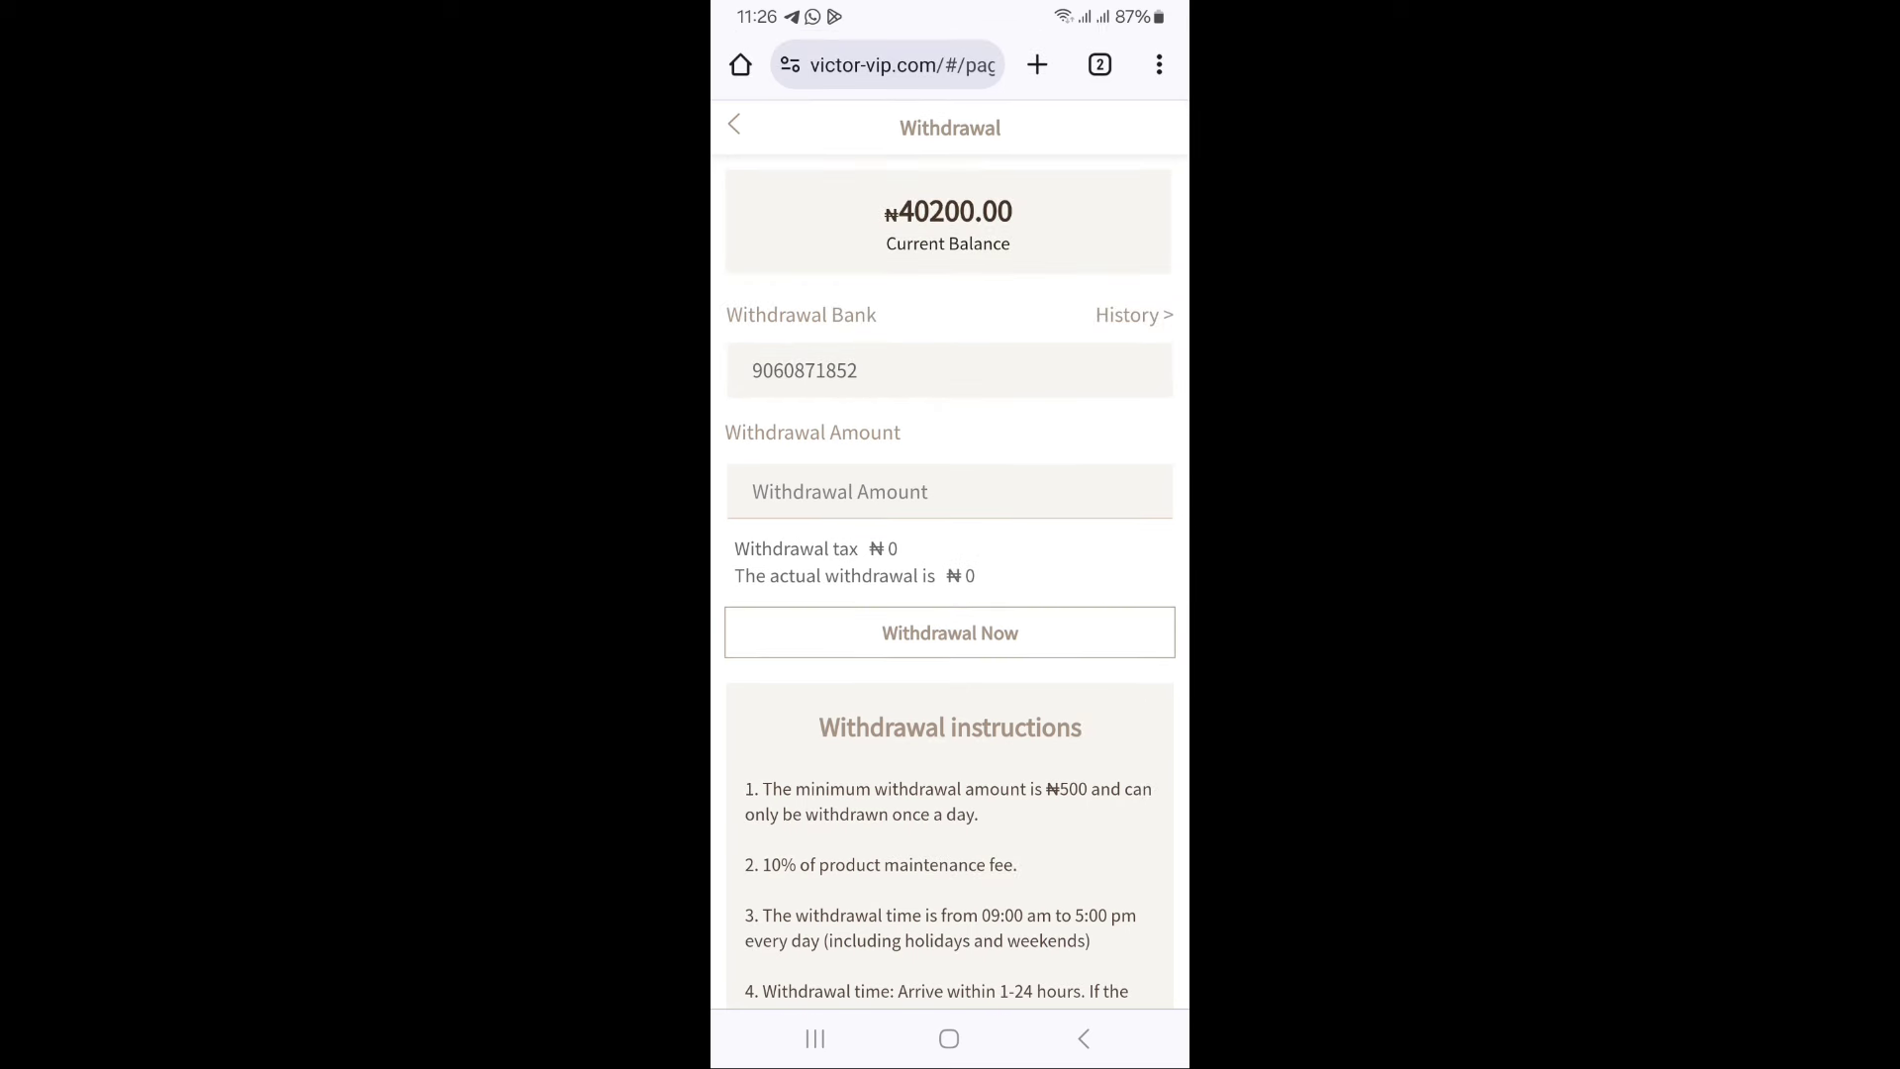
Go back from the withdrawal page without entering an amount, then switch to Task
{"action": "left_click", "coordinate": [733, 125]}
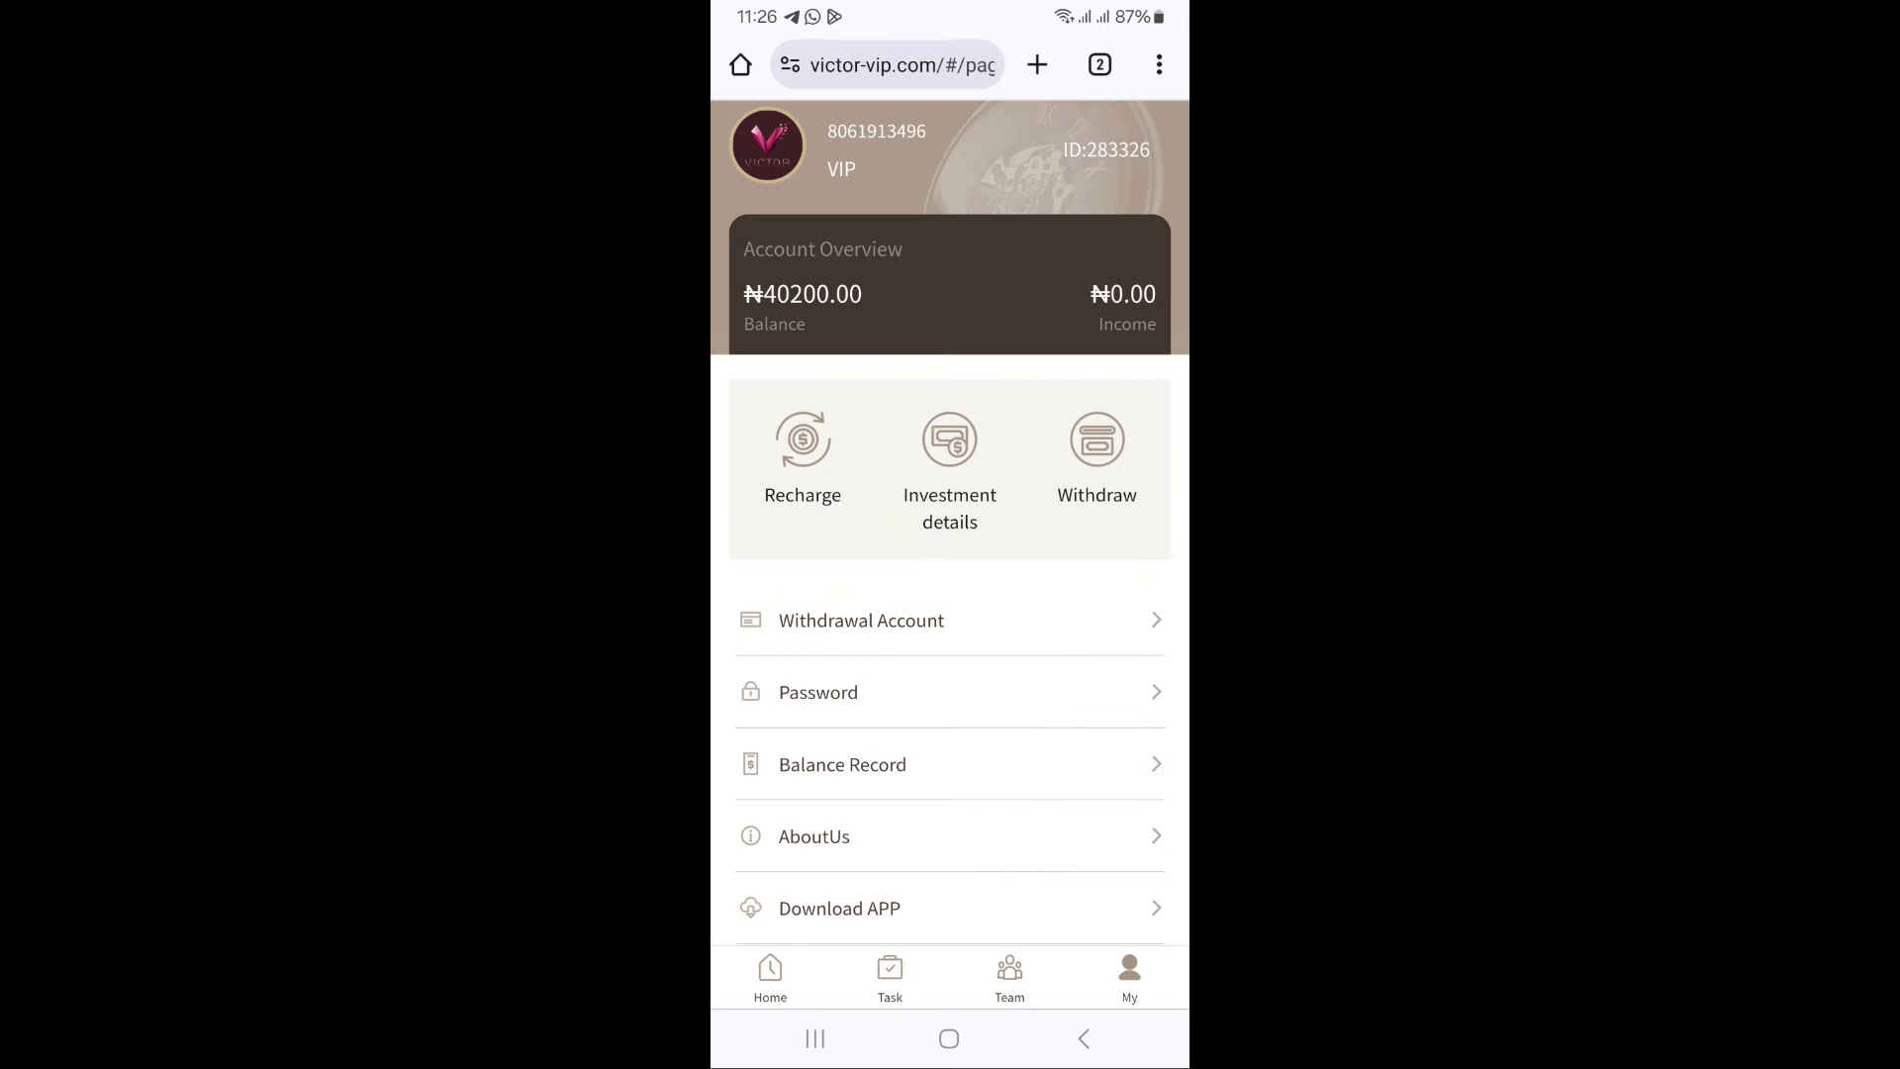
{"action": "scroll", "coordinate": [950, 742], "scroll_direction": "down", "scroll_amount": 2}
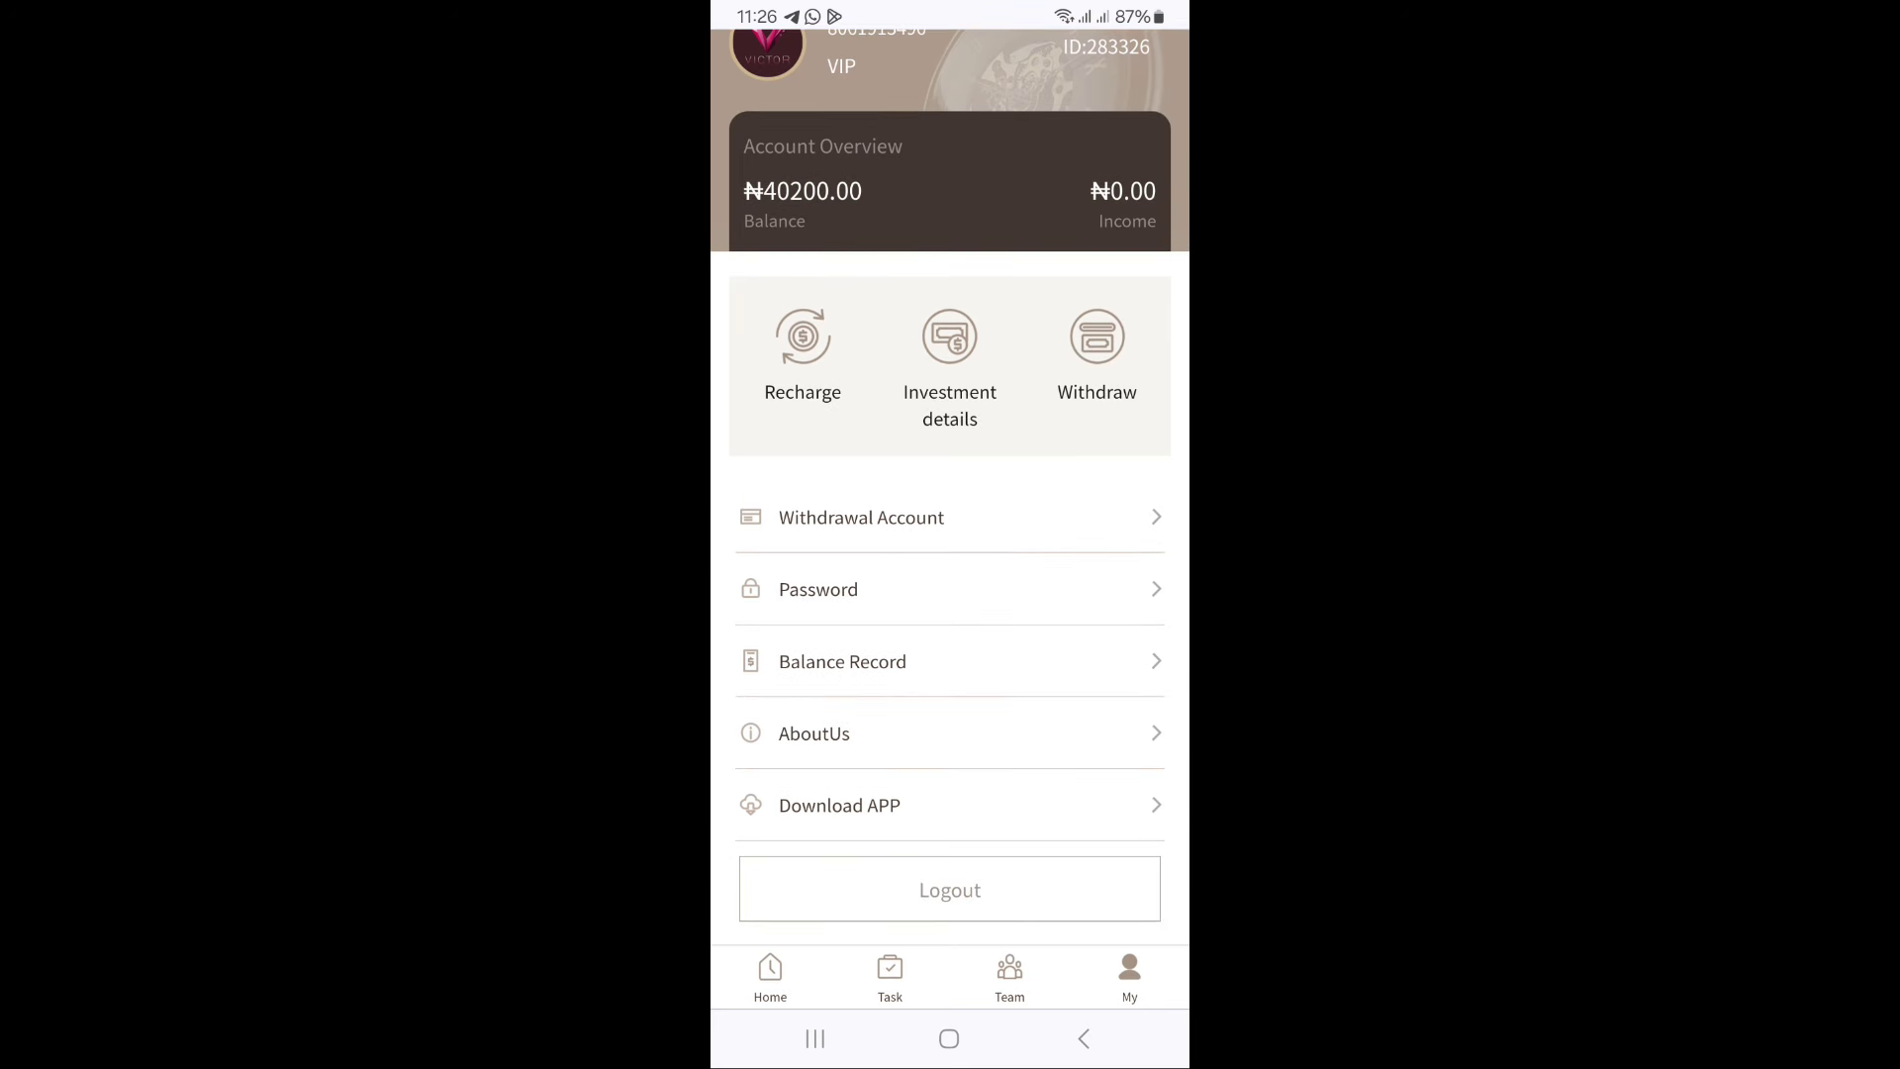
{"action": "left_click", "coordinate": [890, 977]}
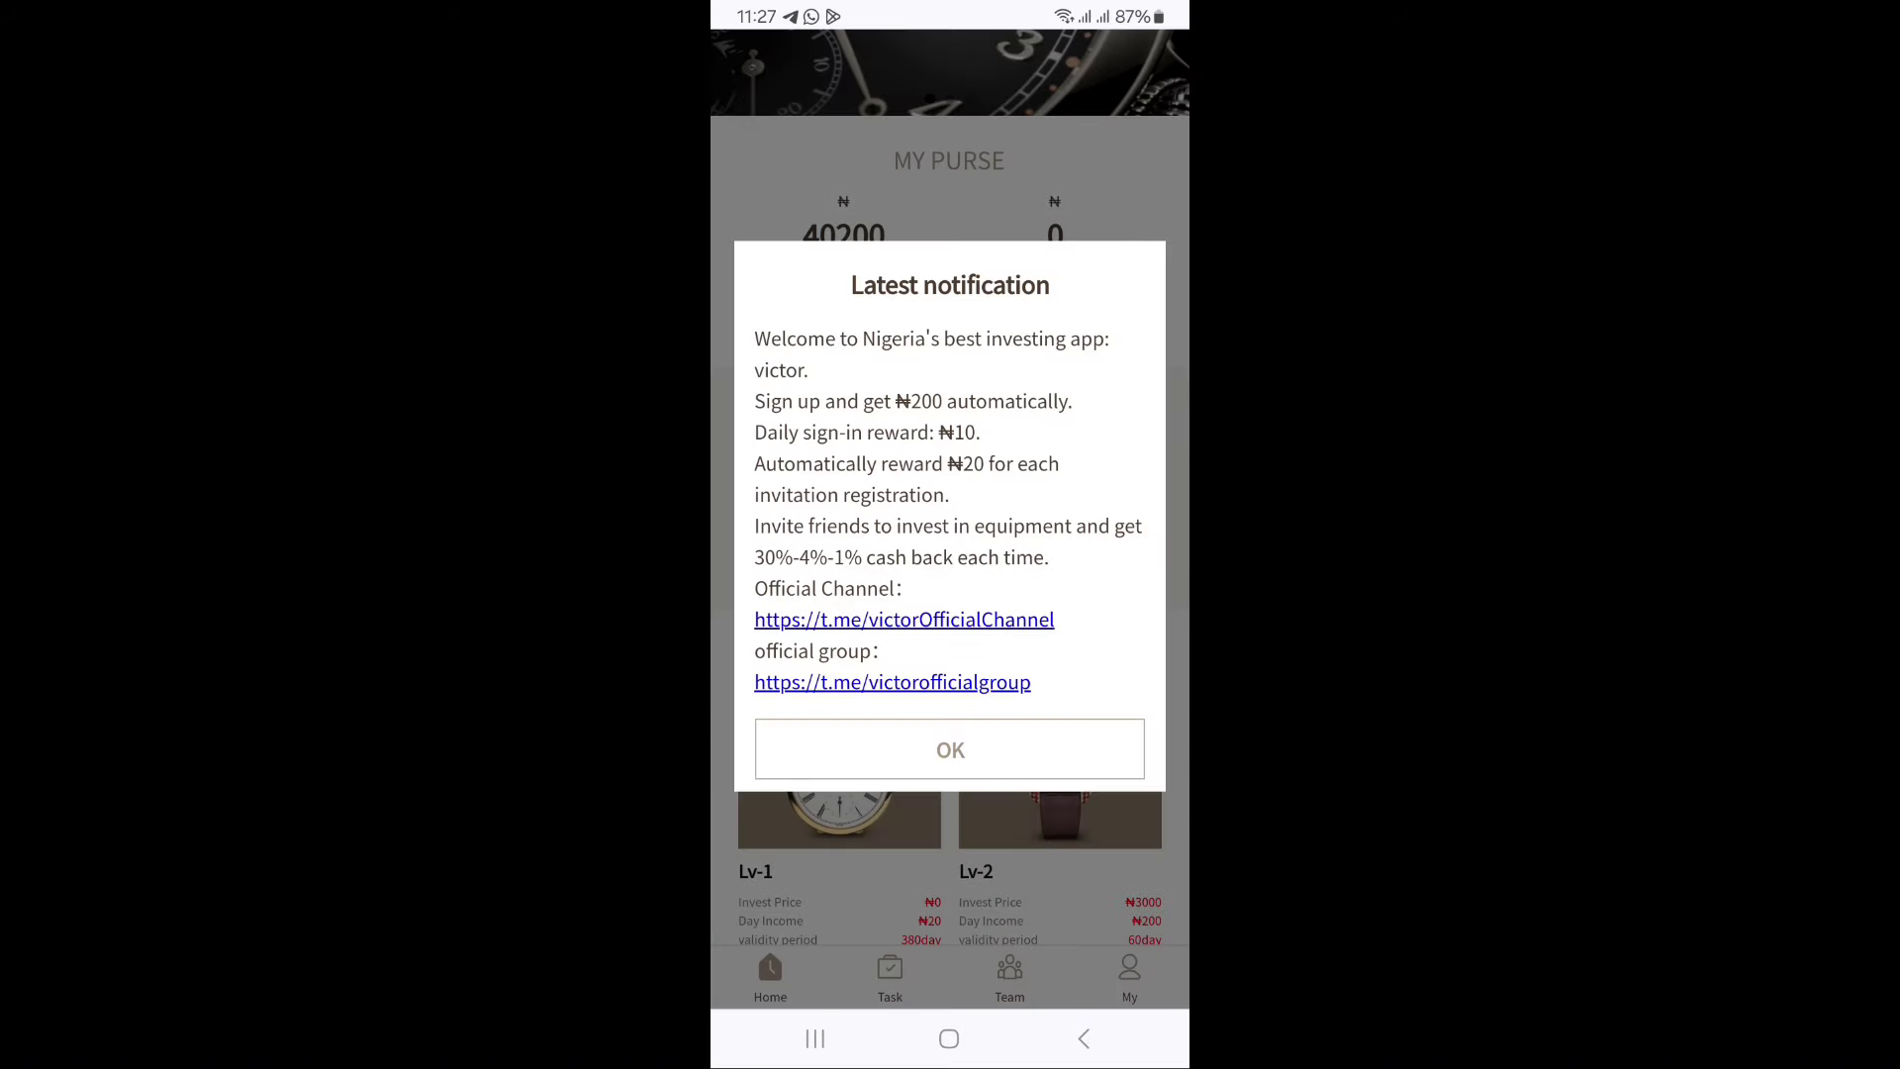
Dismiss the Latest notification dialog on the home page
{"action": "left_click", "coordinate": [950, 750]}
{"action": "scroll", "coordinate": [951, 594], "scroll_direction": "down", "scroll_amount": 5}
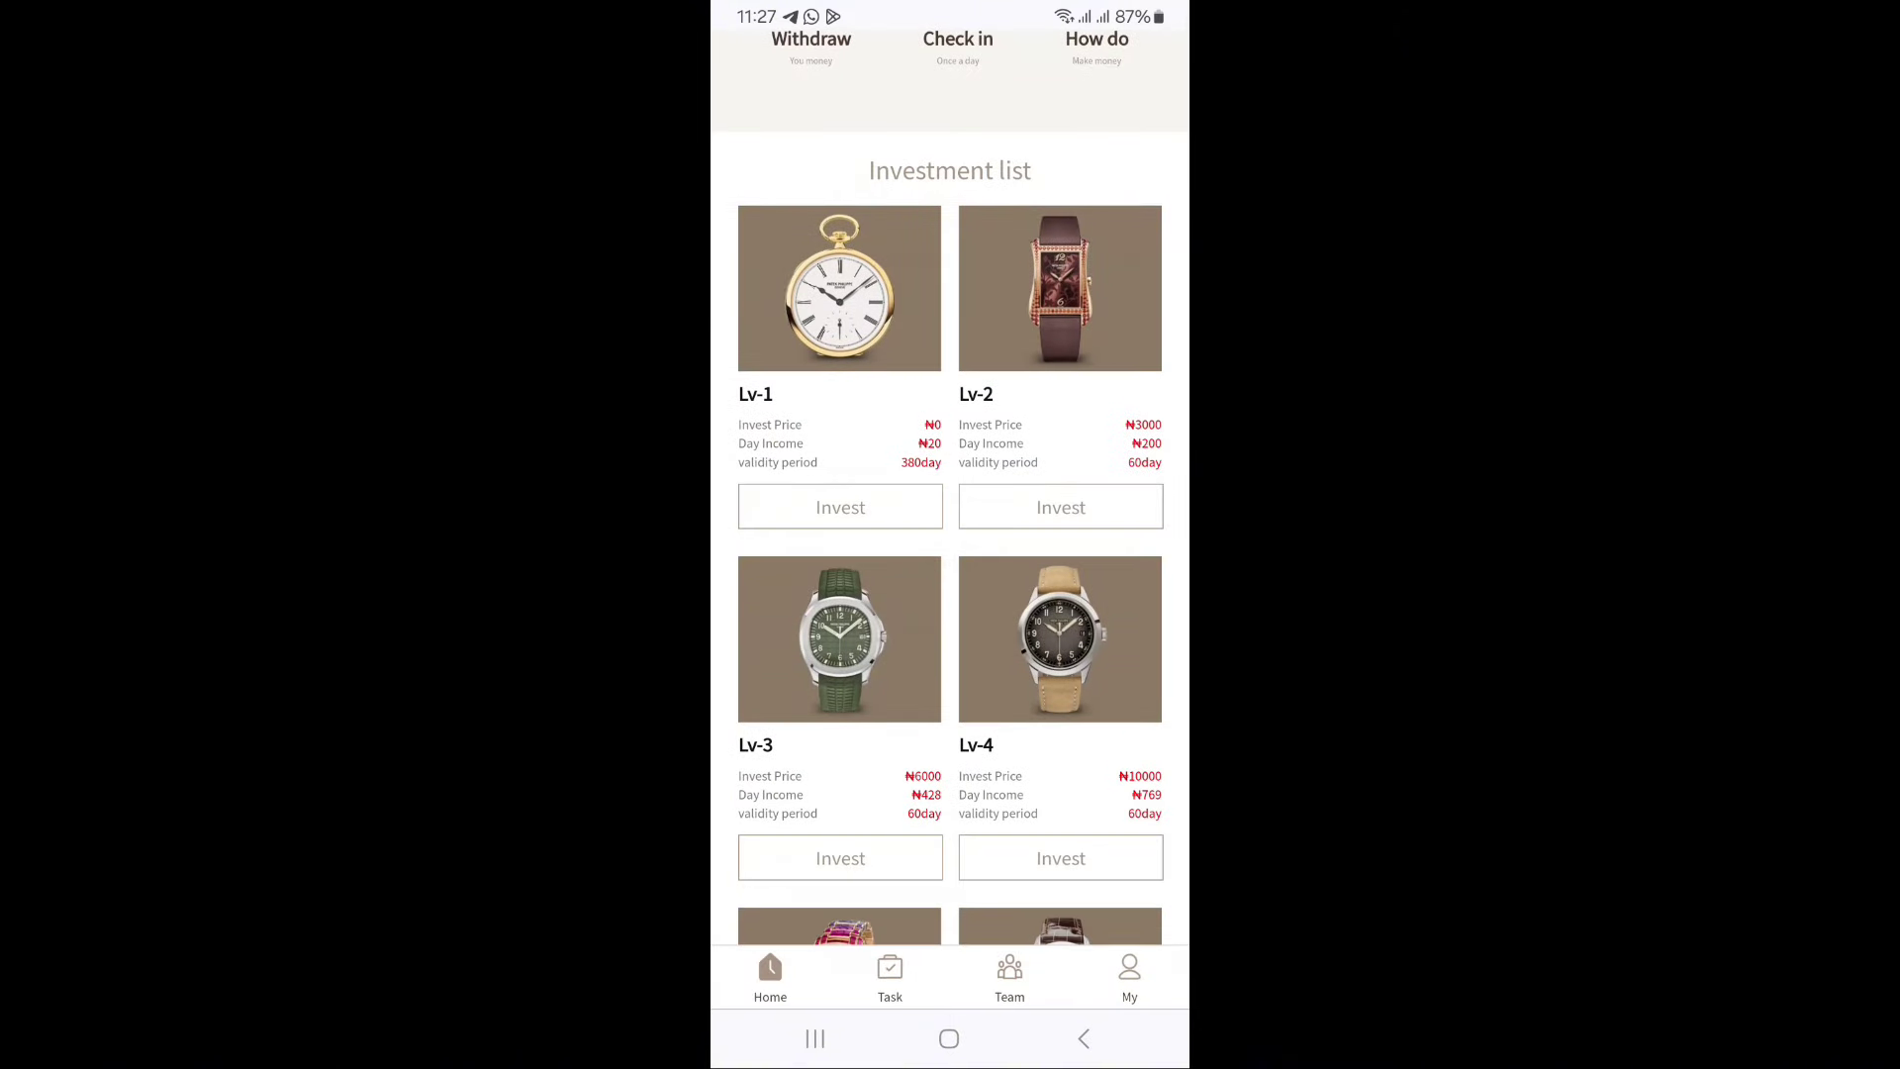
{"action": "scroll", "coordinate": [950, 594], "scroll_direction": "up", "scroll_amount": 1}
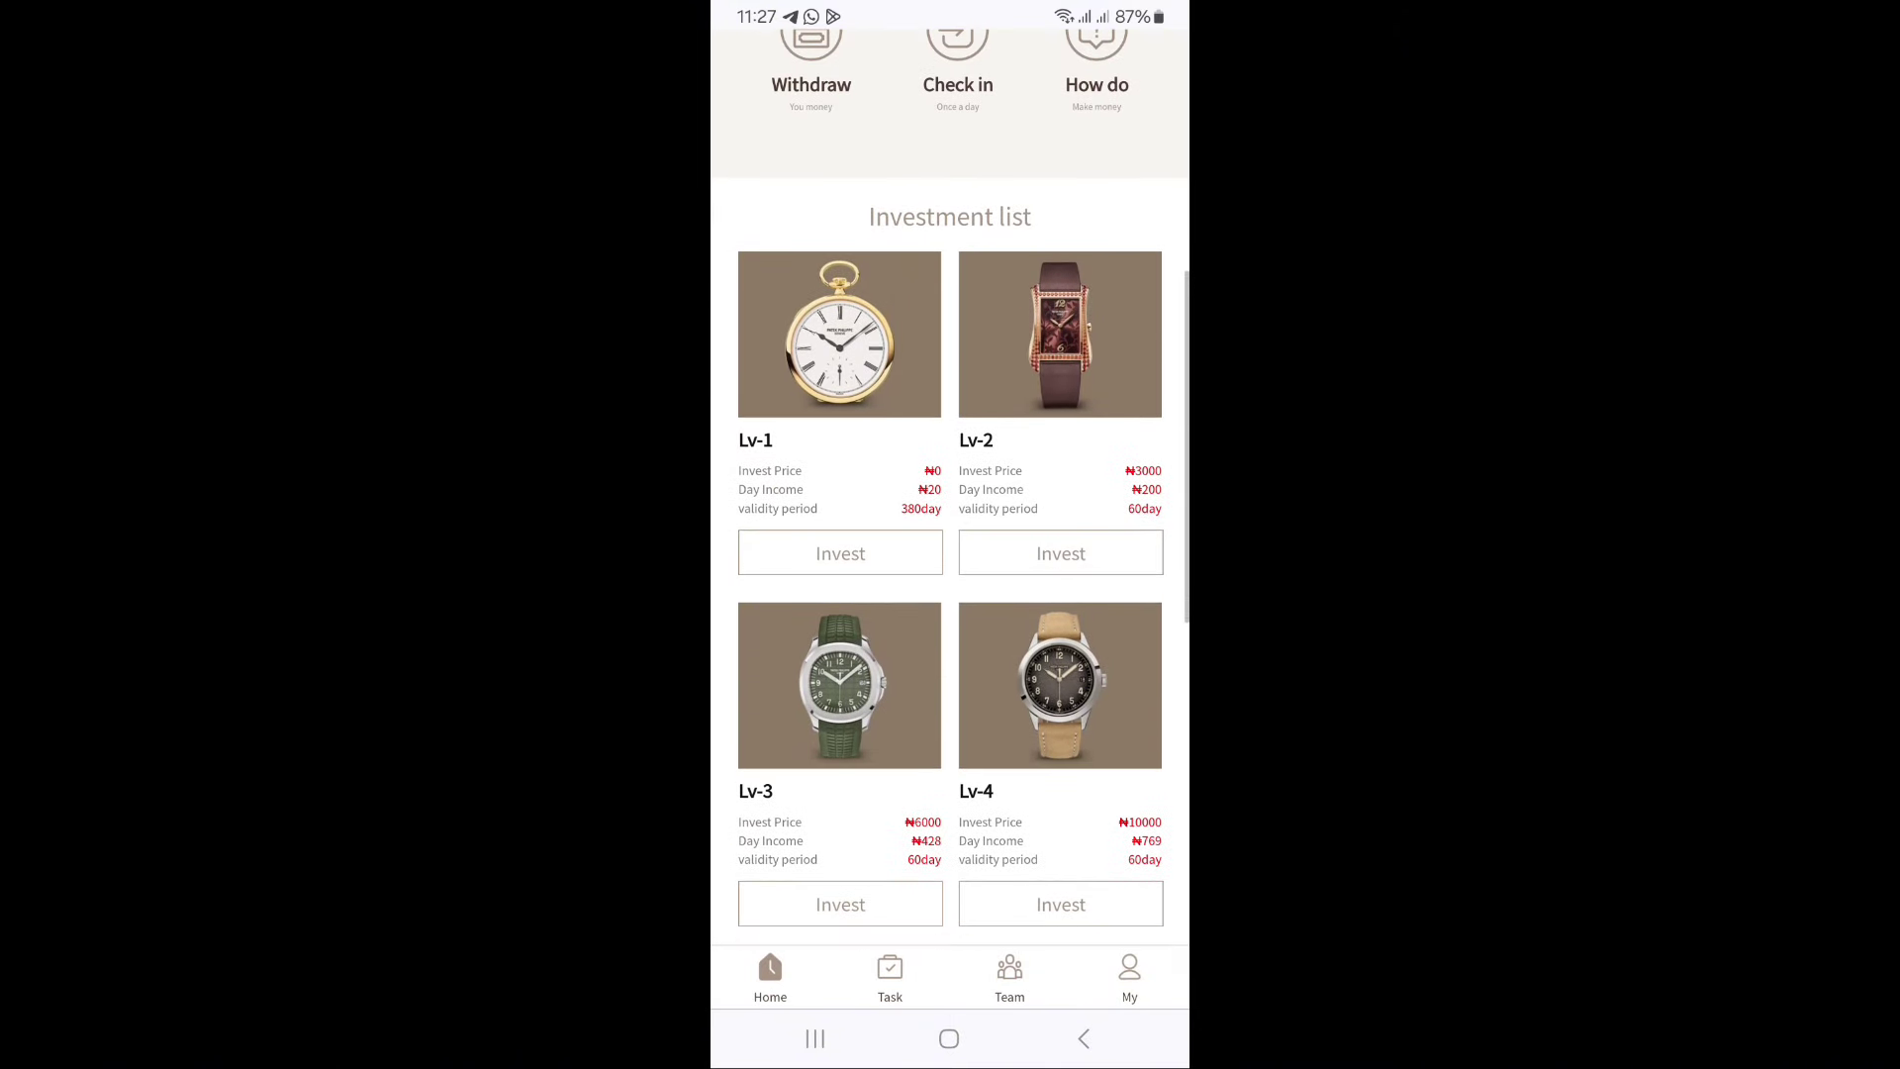
{"action": "scroll", "coordinate": [950, 594], "scroll_direction": "down", "scroll_amount": 5}
{"action": "scroll", "coordinate": [950, 593], "scroll_direction": "up", "scroll_amount": 1}
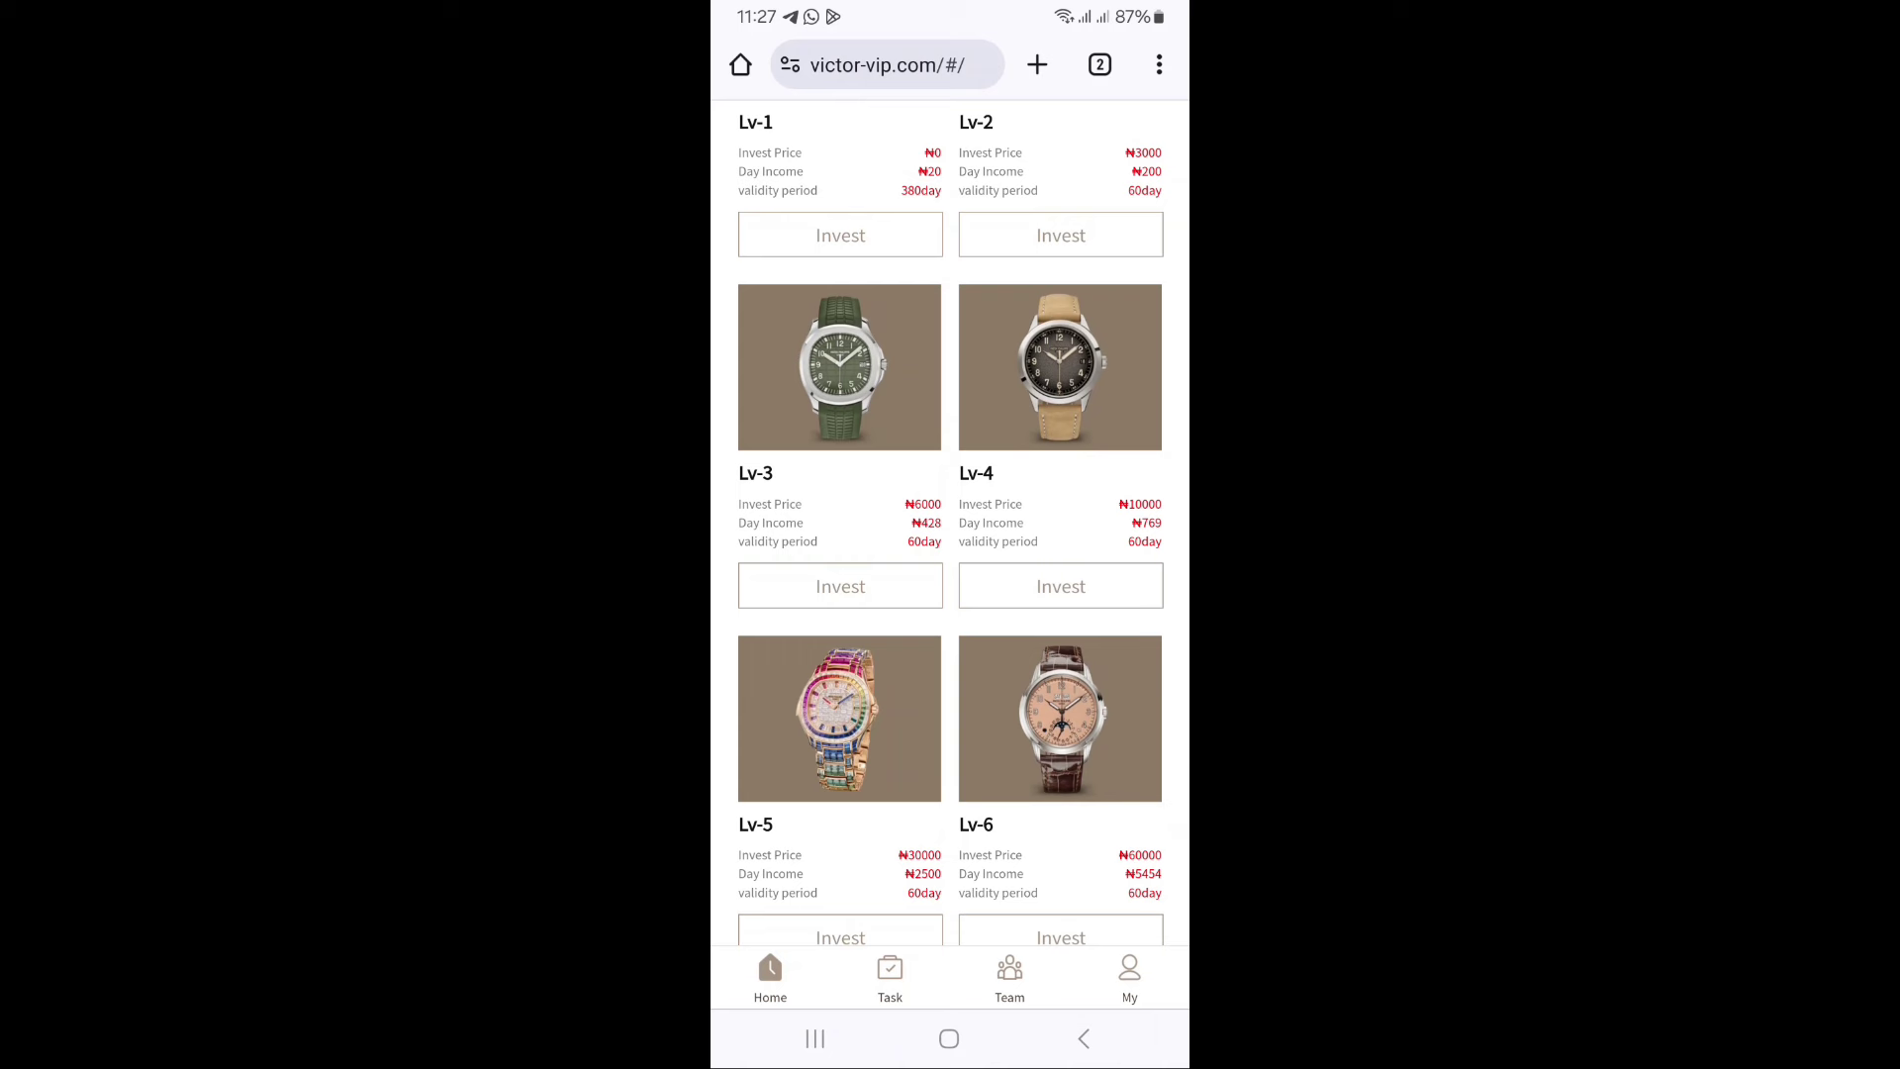
{"action": "scroll", "coordinate": [950, 595], "scroll_direction": "down", "scroll_amount": 5}
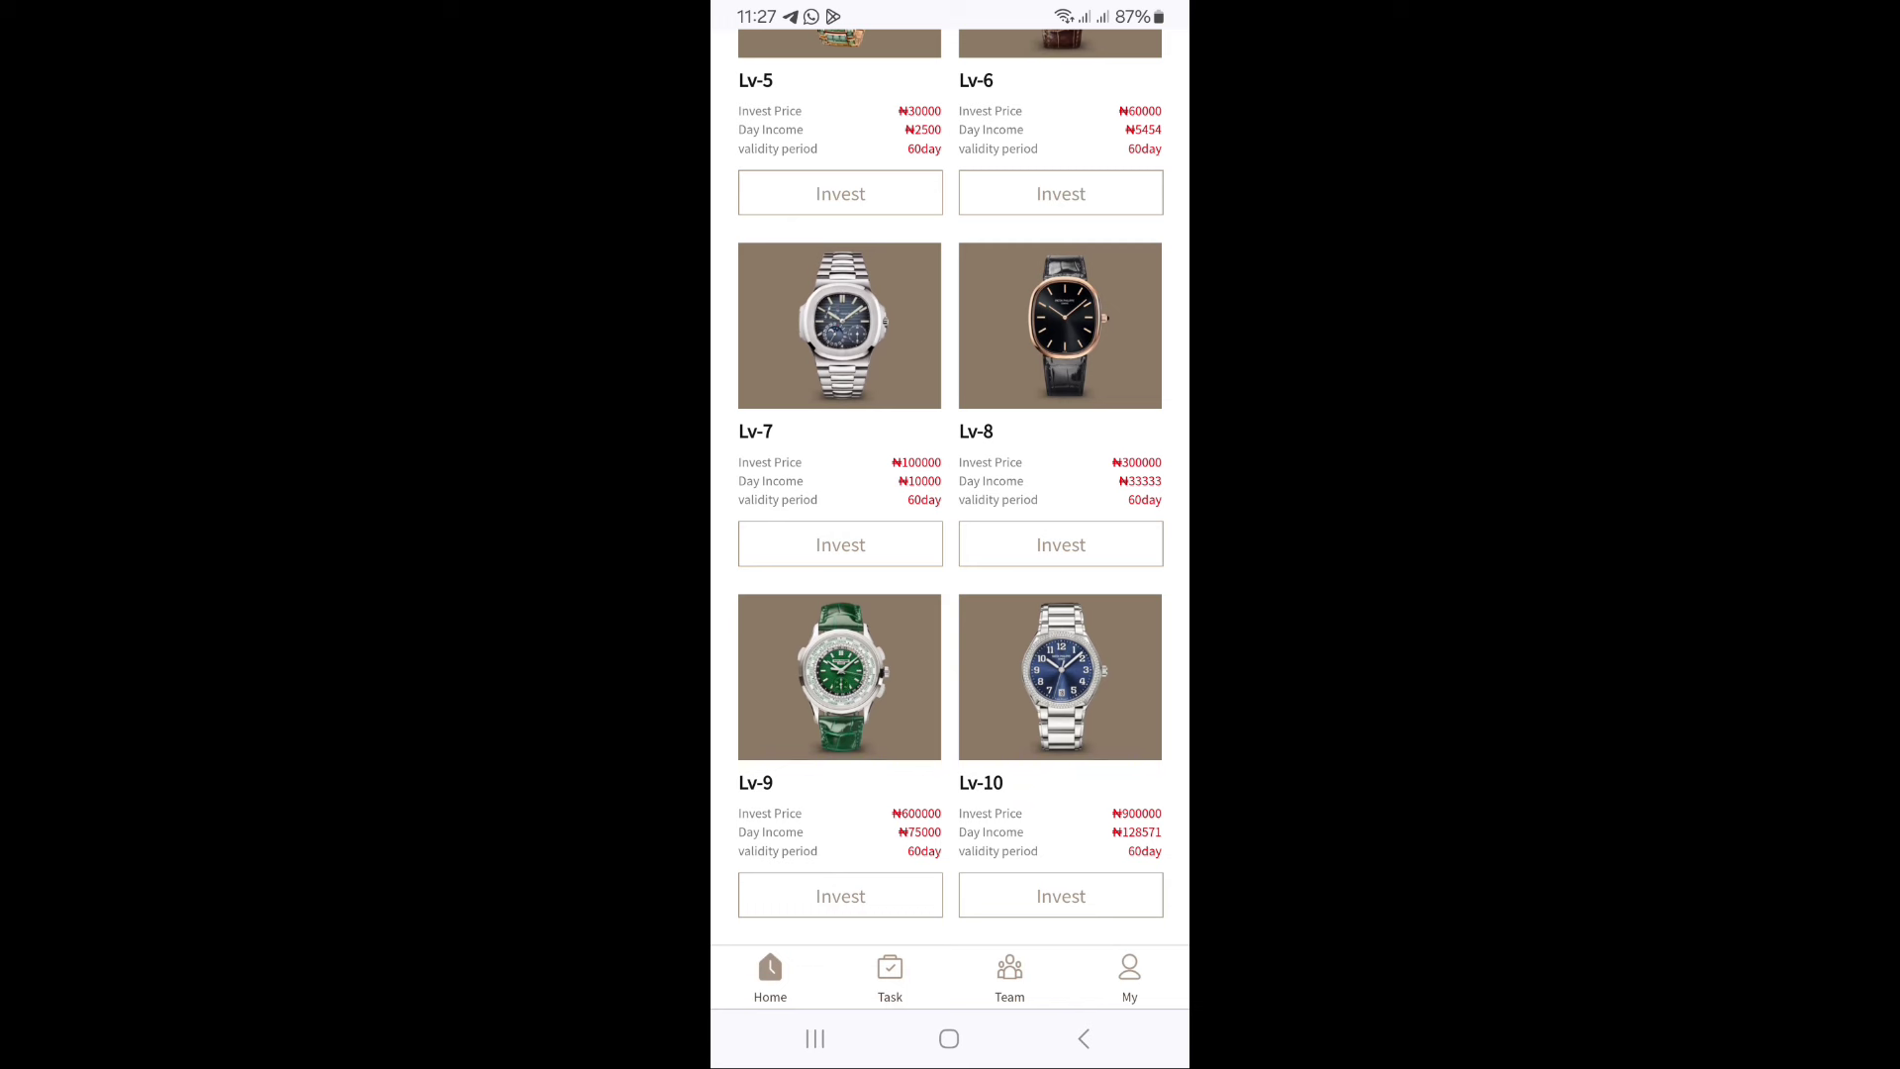
{"action": "scroll", "coordinate": [951, 594], "scroll_direction": "up", "scroll_amount": 5}
{"action": "scroll", "coordinate": [951, 595], "scroll_direction": "up", "scroll_amount": 3}
{"action": "scroll", "coordinate": [951, 595], "scroll_direction": "up", "scroll_amount": 2}
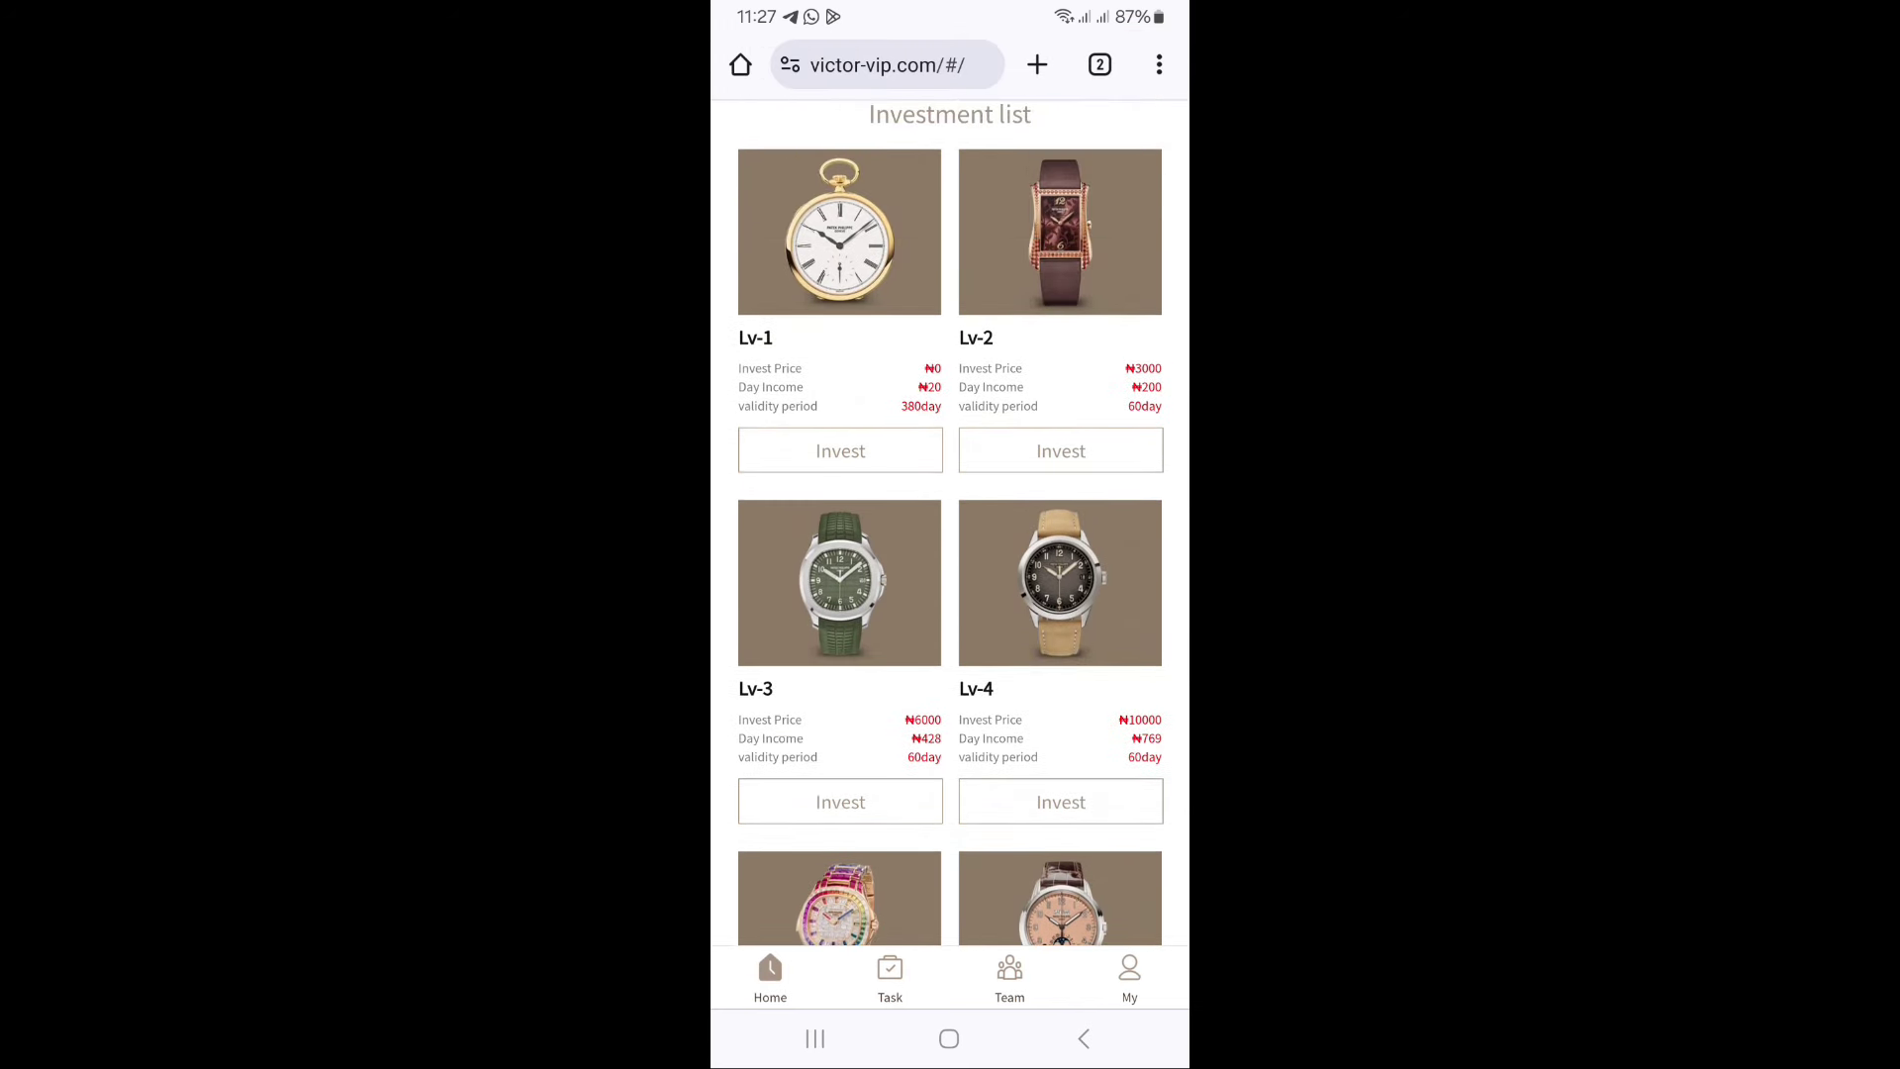
{"action": "scroll", "coordinate": [950, 595], "scroll_direction": "down", "scroll_amount": 1}
{"action": "scroll", "coordinate": [951, 594], "scroll_direction": "down", "scroll_amount": 3}
{"action": "scroll", "coordinate": [950, 594], "scroll_direction": "down", "scroll_amount": 2}
{"action": "scroll", "coordinate": [950, 593], "scroll_direction": "down", "scroll_amount": 1}
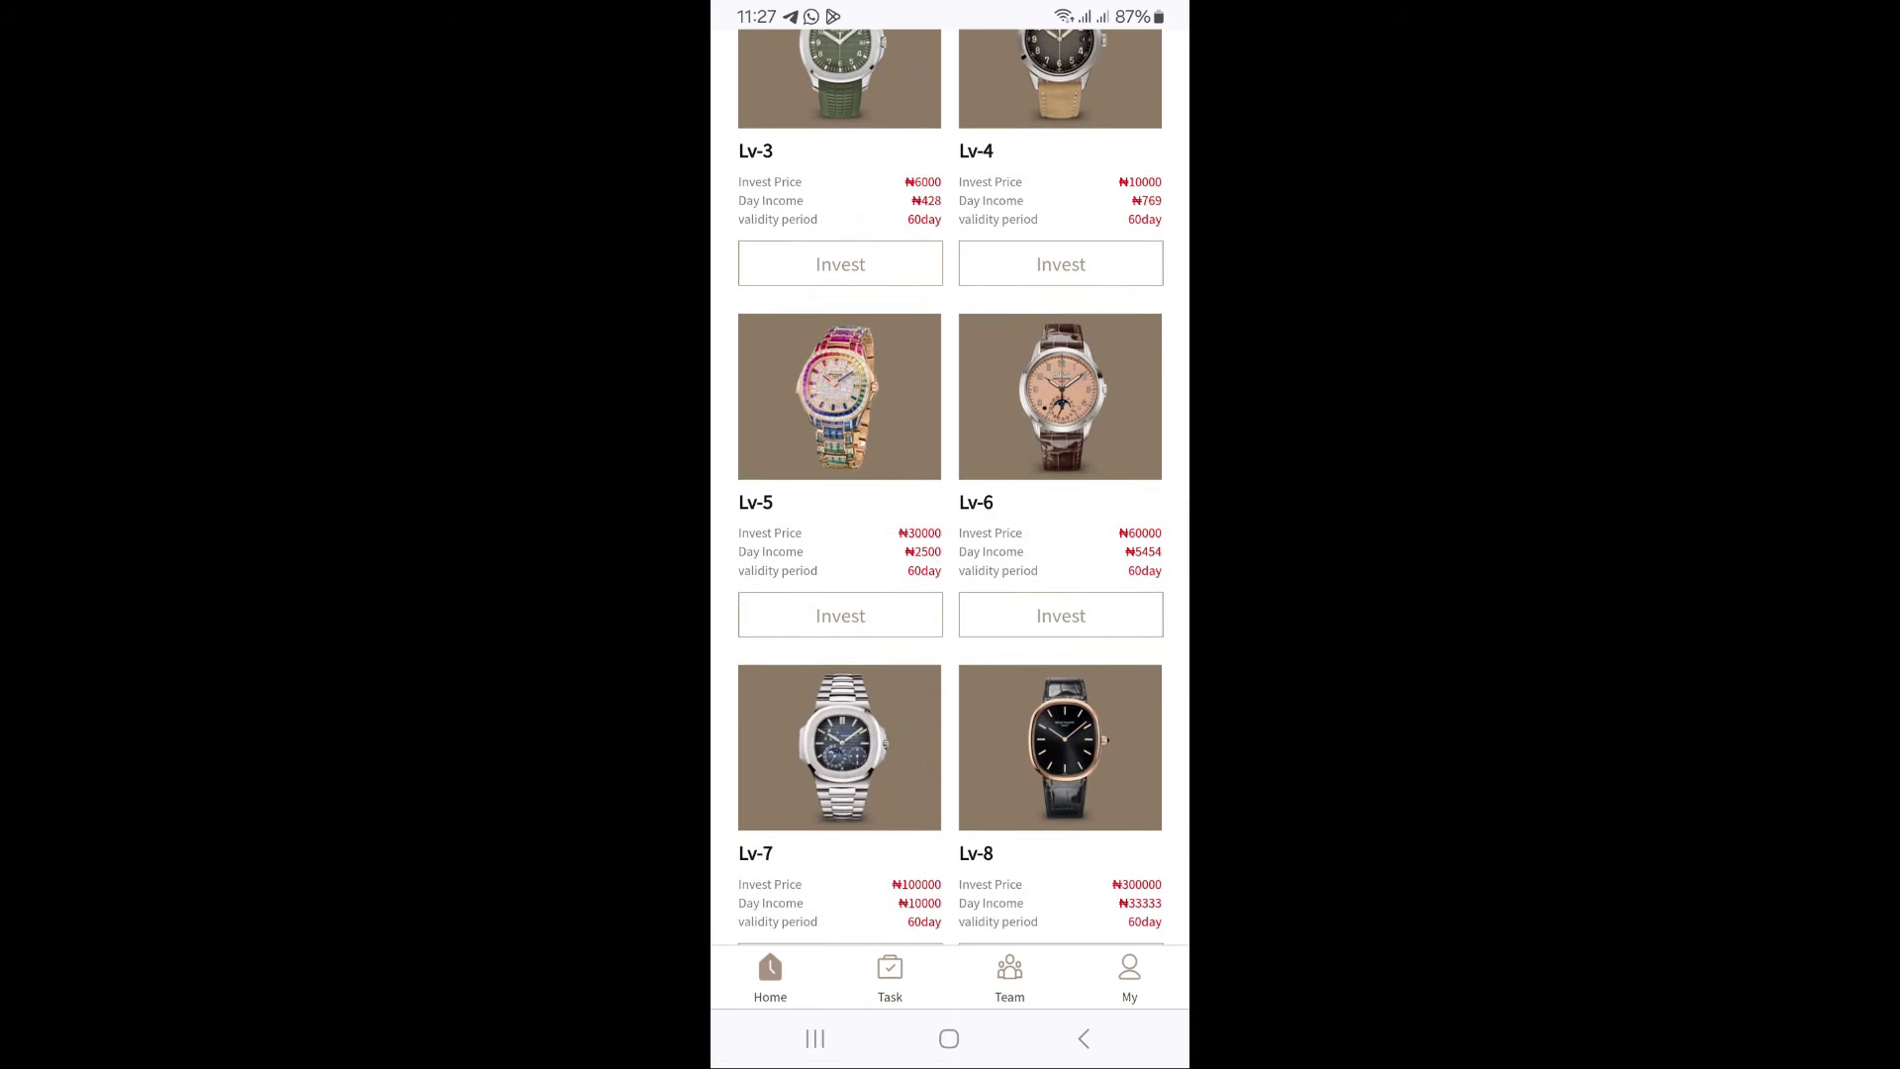
{"action": "scroll", "coordinate": [951, 595], "scroll_direction": "up", "scroll_amount": 5}
{"action": "scroll", "coordinate": [950, 595], "scroll_direction": "up", "scroll_amount": 5}
{"action": "scroll", "coordinate": [950, 594], "scroll_direction": "up", "scroll_amount": 1}
{"action": "scroll", "coordinate": [950, 594], "scroll_direction": "down", "scroll_amount": 3}
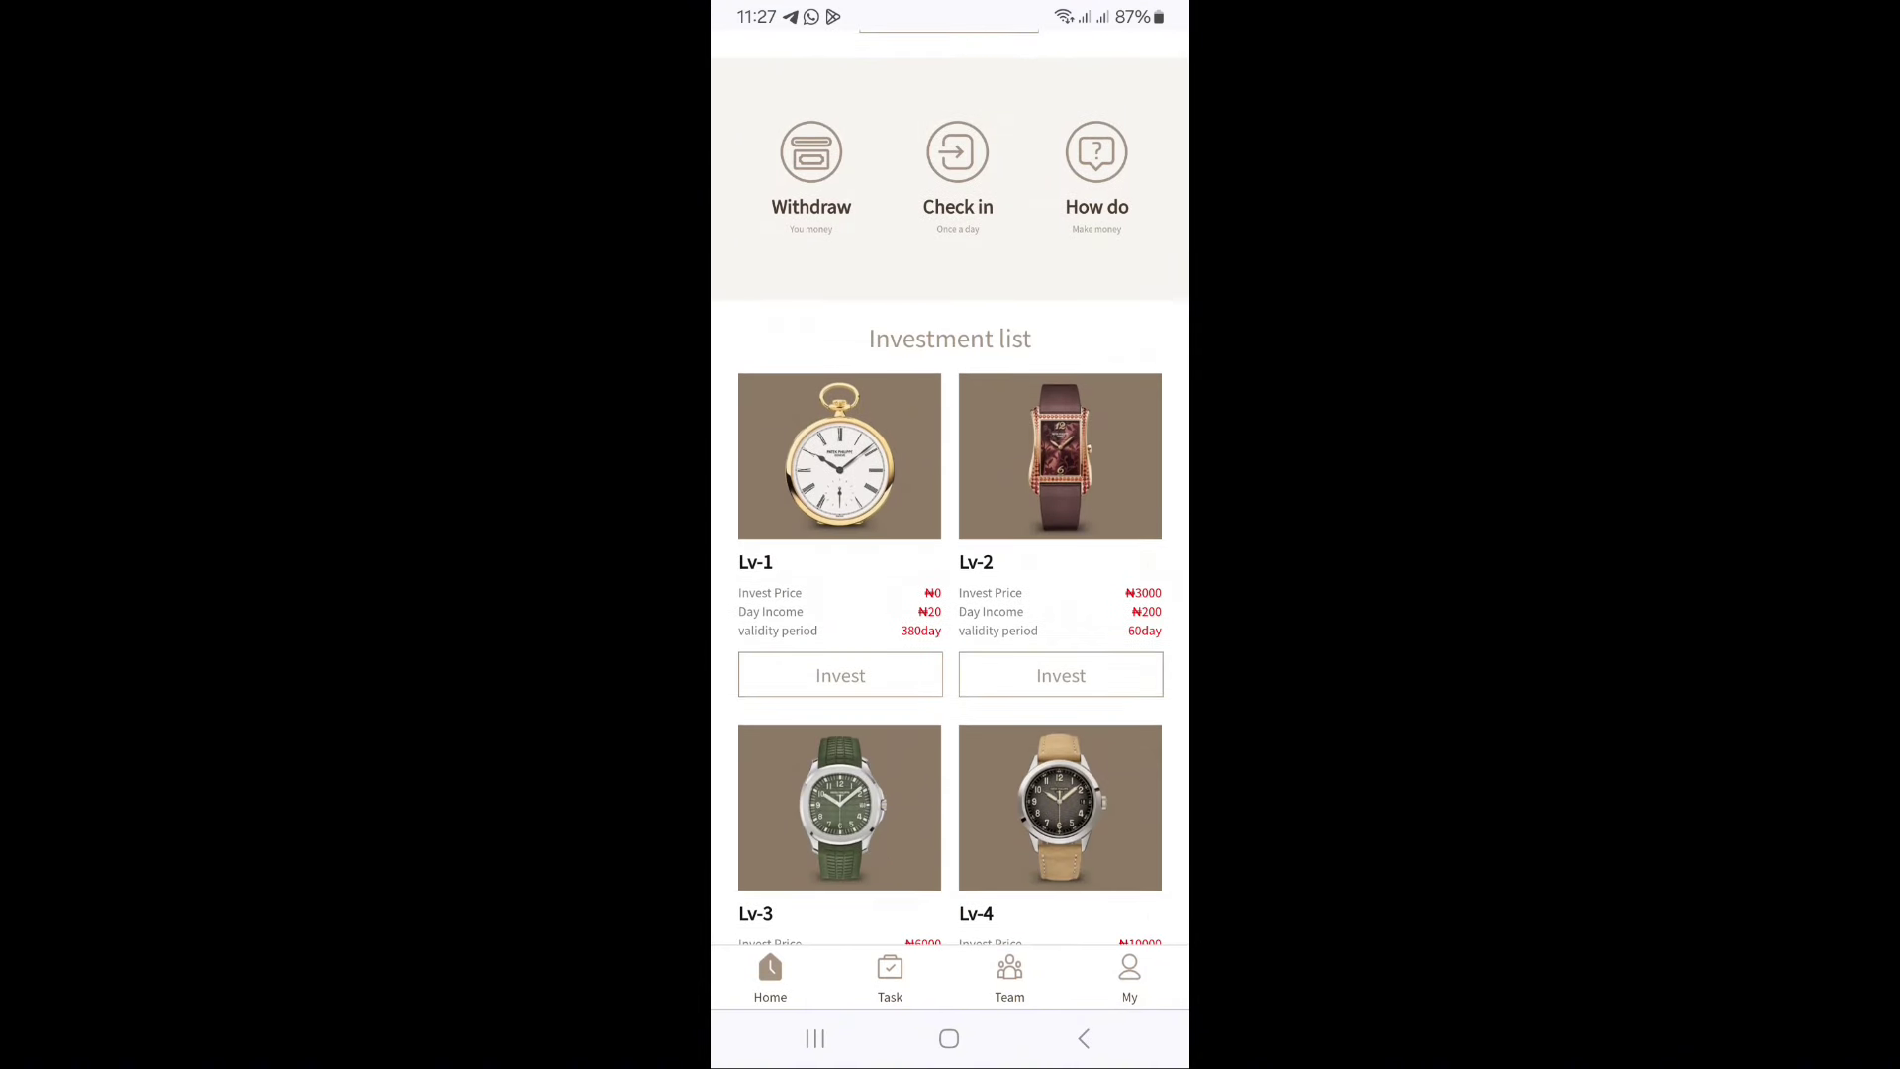
{"action": "scroll", "coordinate": [951, 594], "scroll_direction": "up", "scroll_amount": 2}
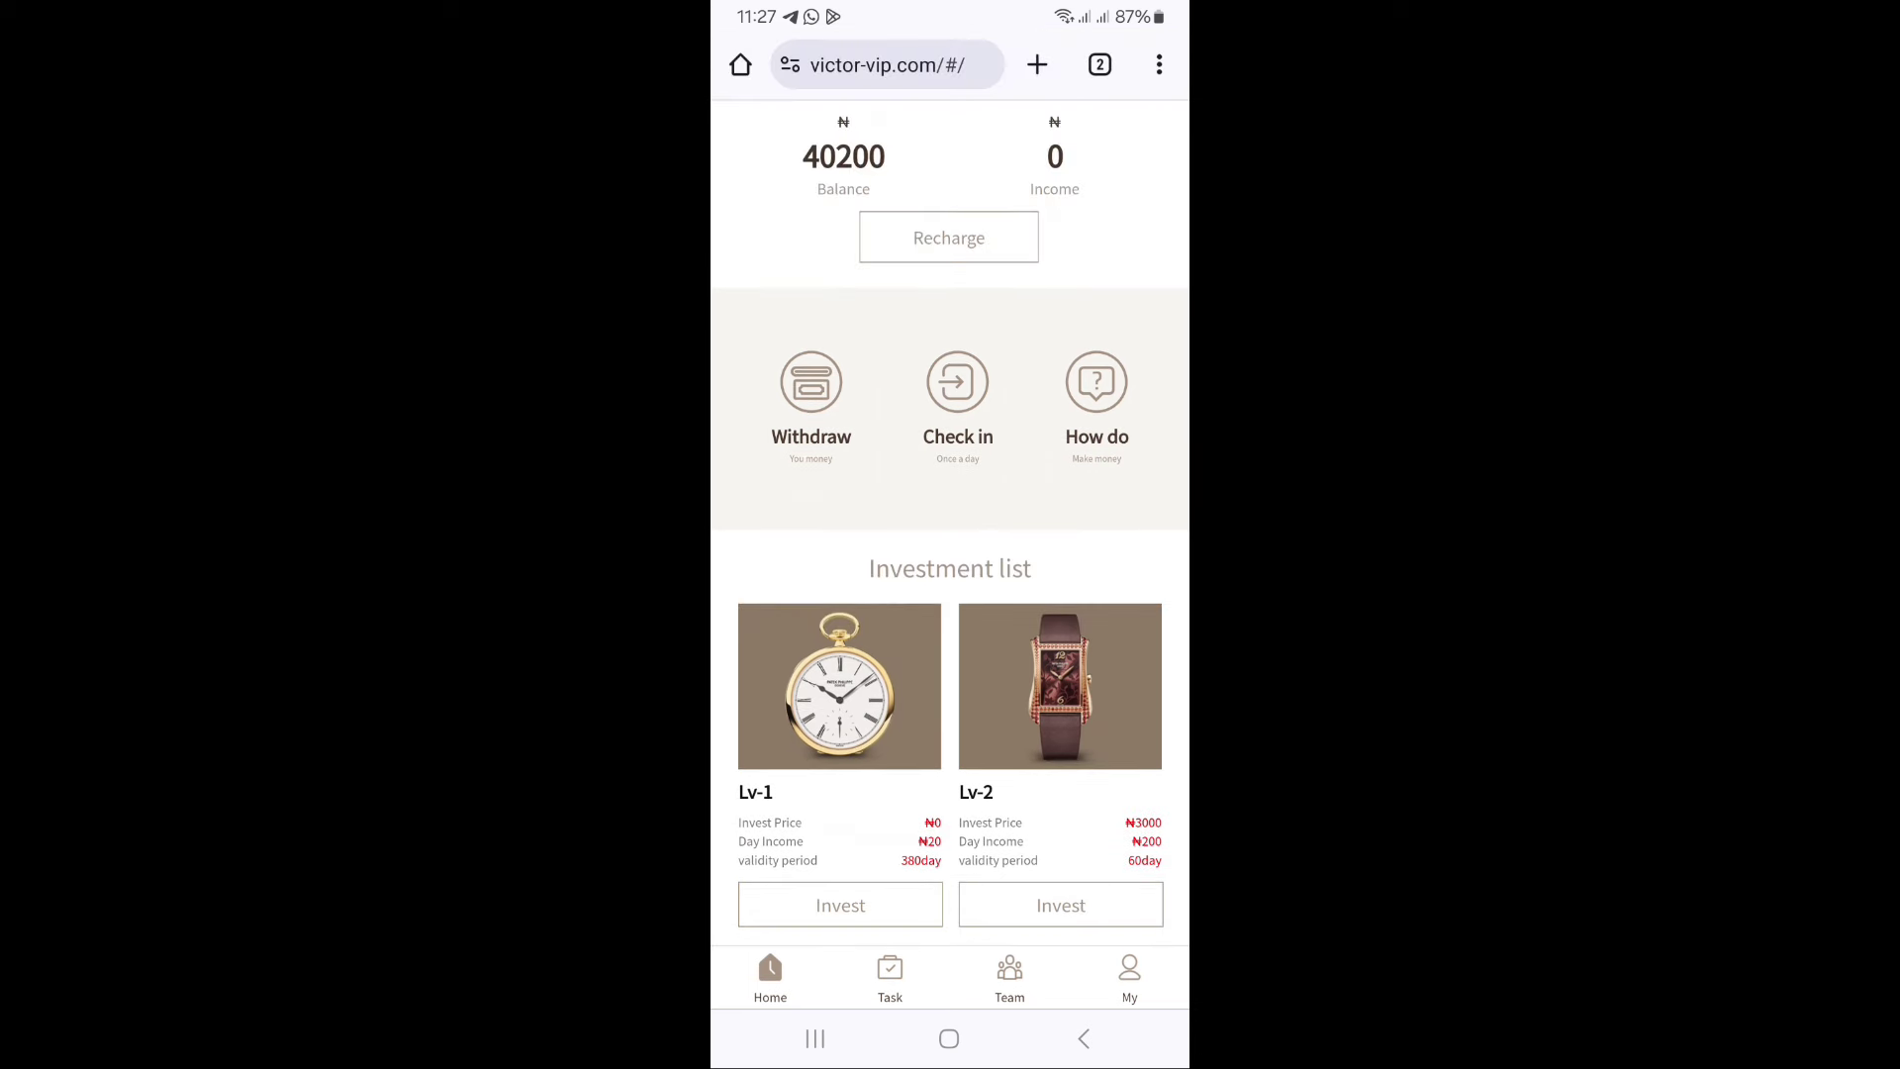
{"action": "scroll", "coordinate": [950, 594], "scroll_direction": "up", "scroll_amount": 2}
{"action": "scroll", "coordinate": [951, 593], "scroll_direction": "up", "scroll_amount": 1}
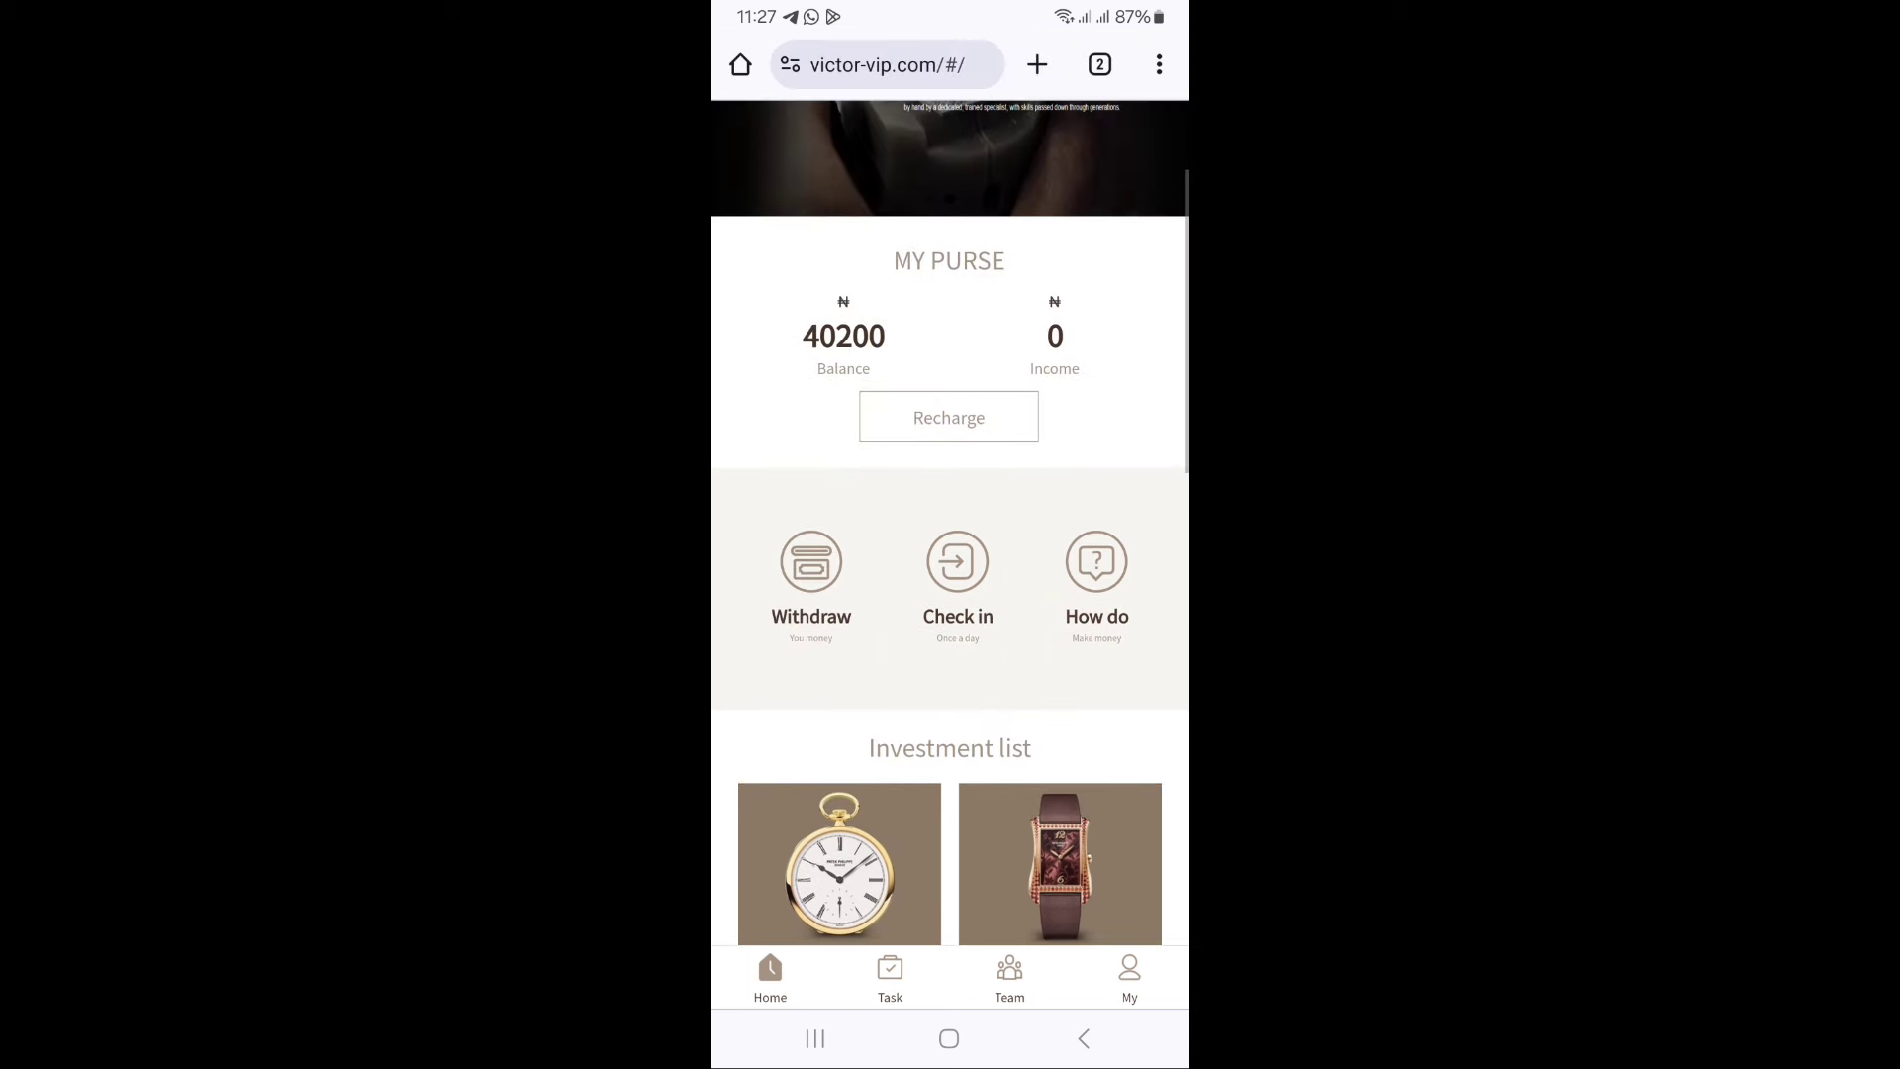
{"action": "scroll", "coordinate": [950, 594], "scroll_direction": "down", "scroll_amount": 1}
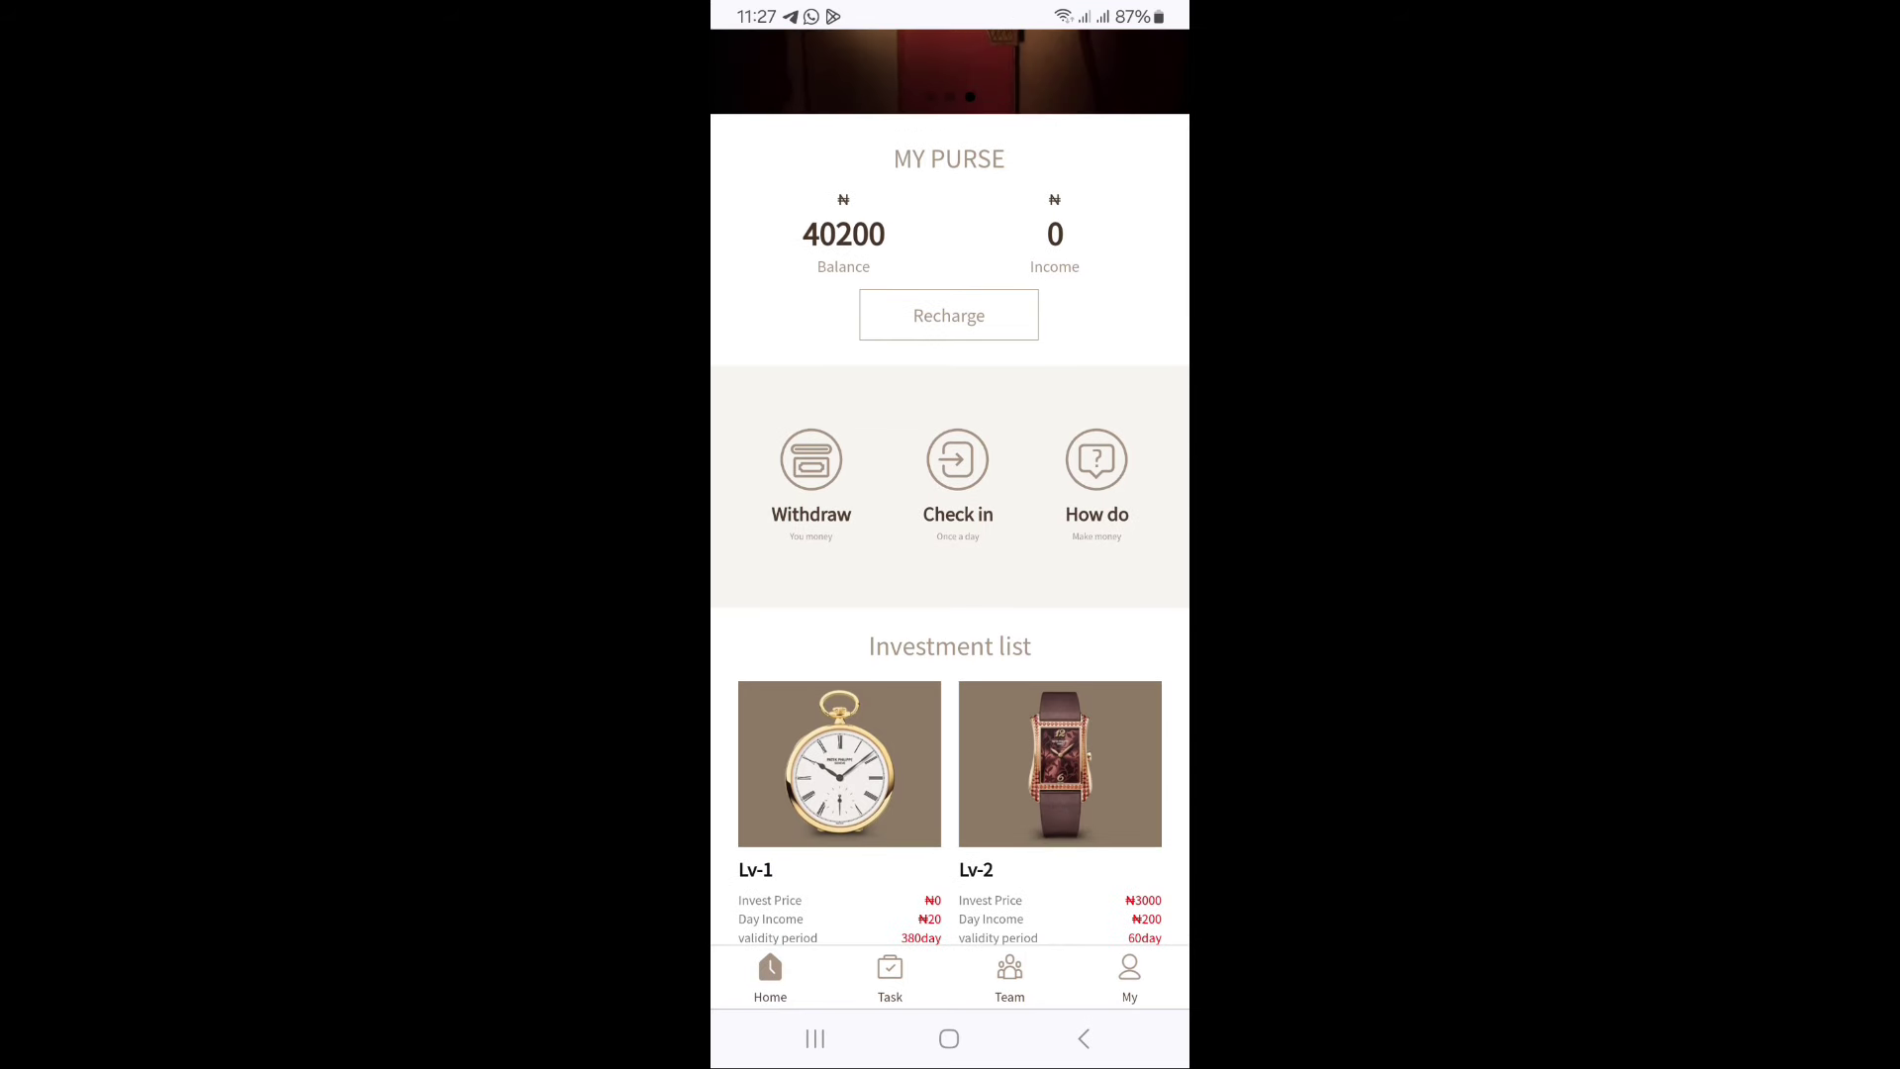
{"action": "scroll", "coordinate": [950, 595], "scroll_direction": "up", "scroll_amount": 1}
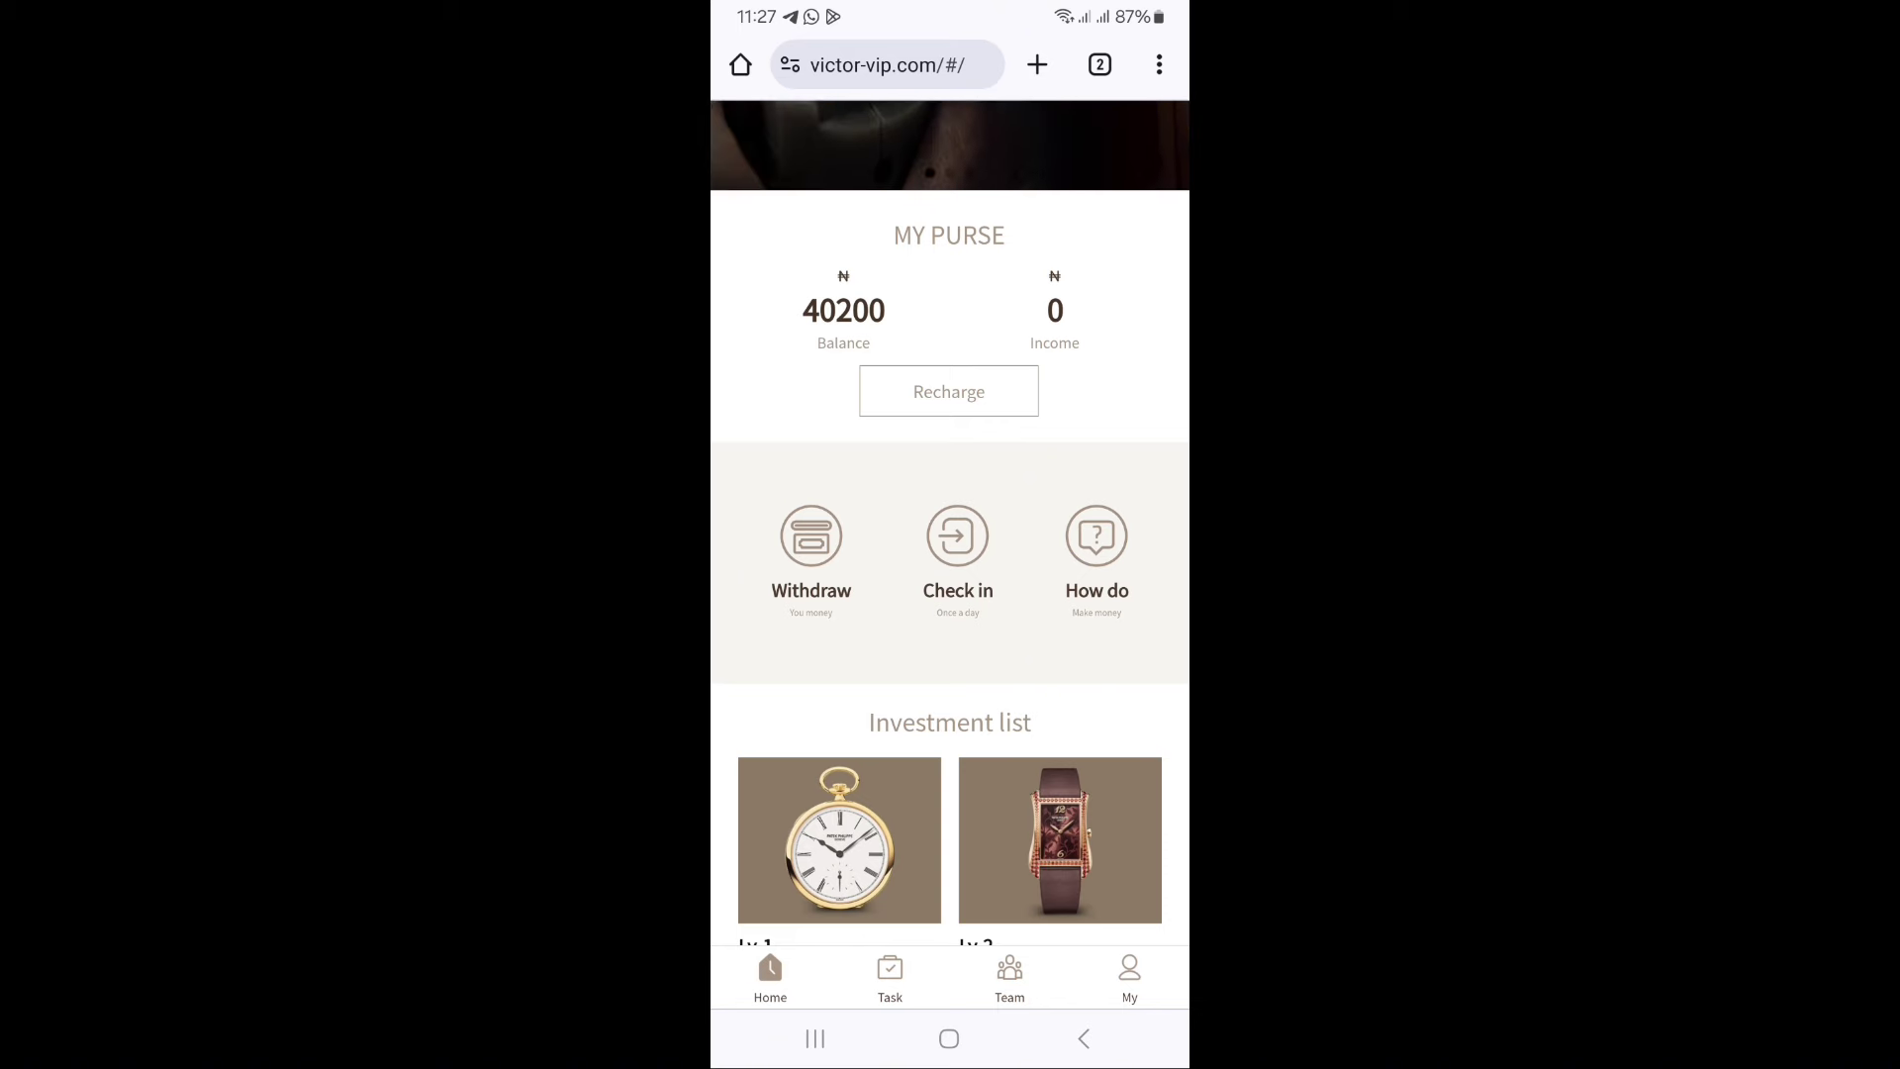
{"action": "scroll", "coordinate": [951, 594], "scroll_direction": "down", "scroll_amount": 2}
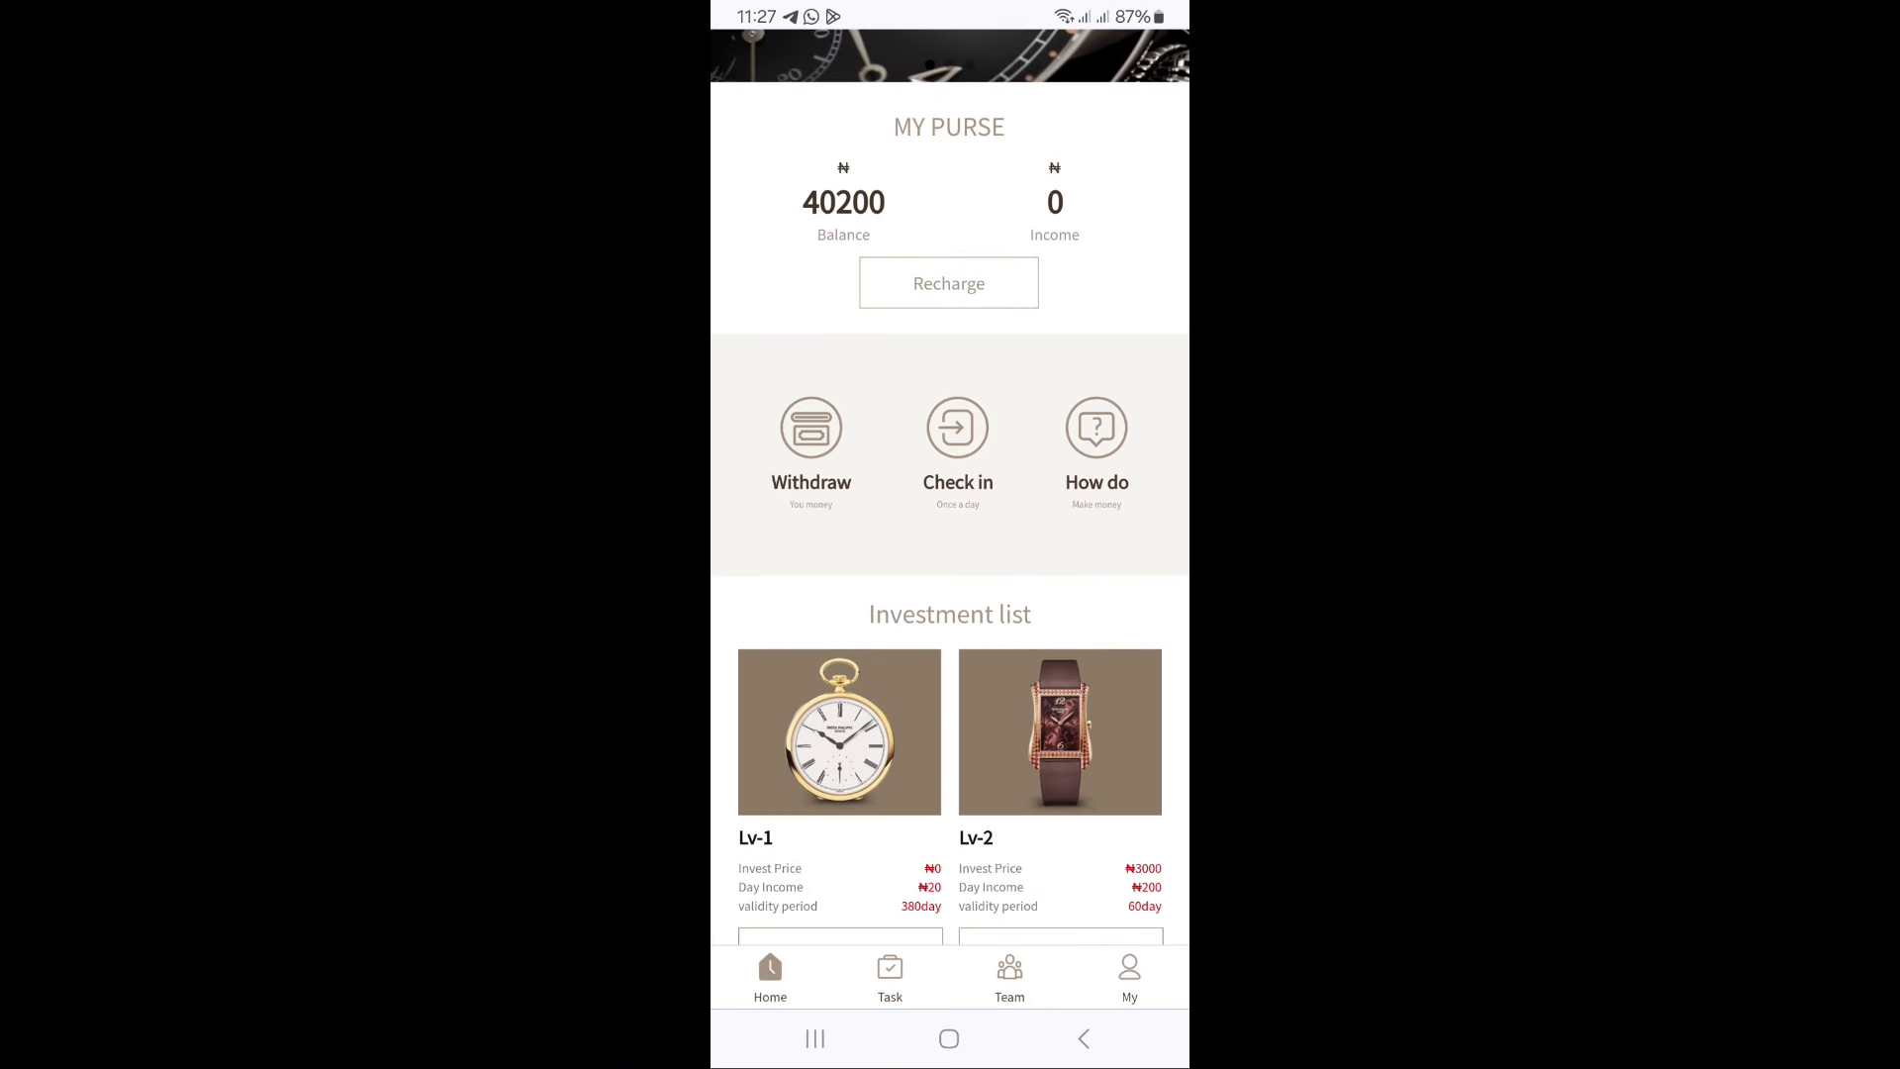
{"action": "scroll", "coordinate": [950, 593], "scroll_direction": "down", "scroll_amount": 2}
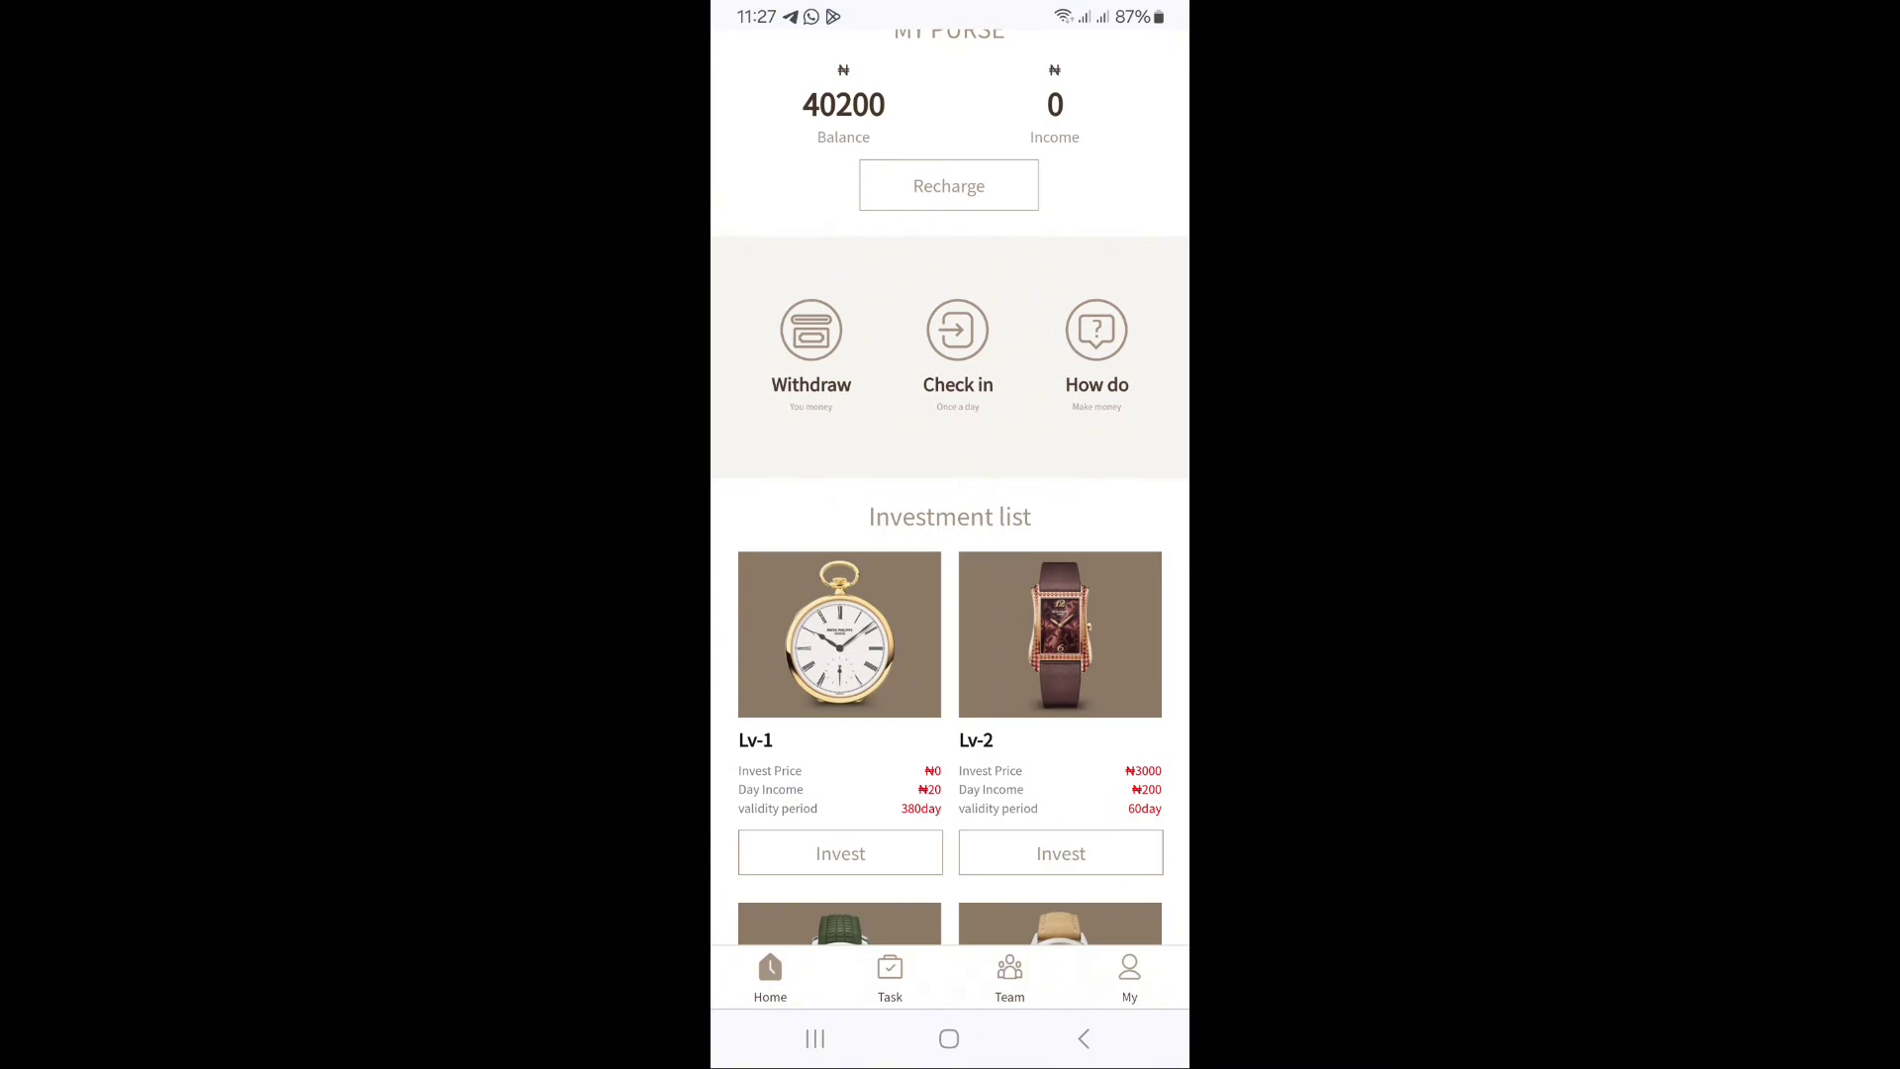
{"action": "scroll", "coordinate": [950, 594], "scroll_direction": "down", "scroll_amount": 2}
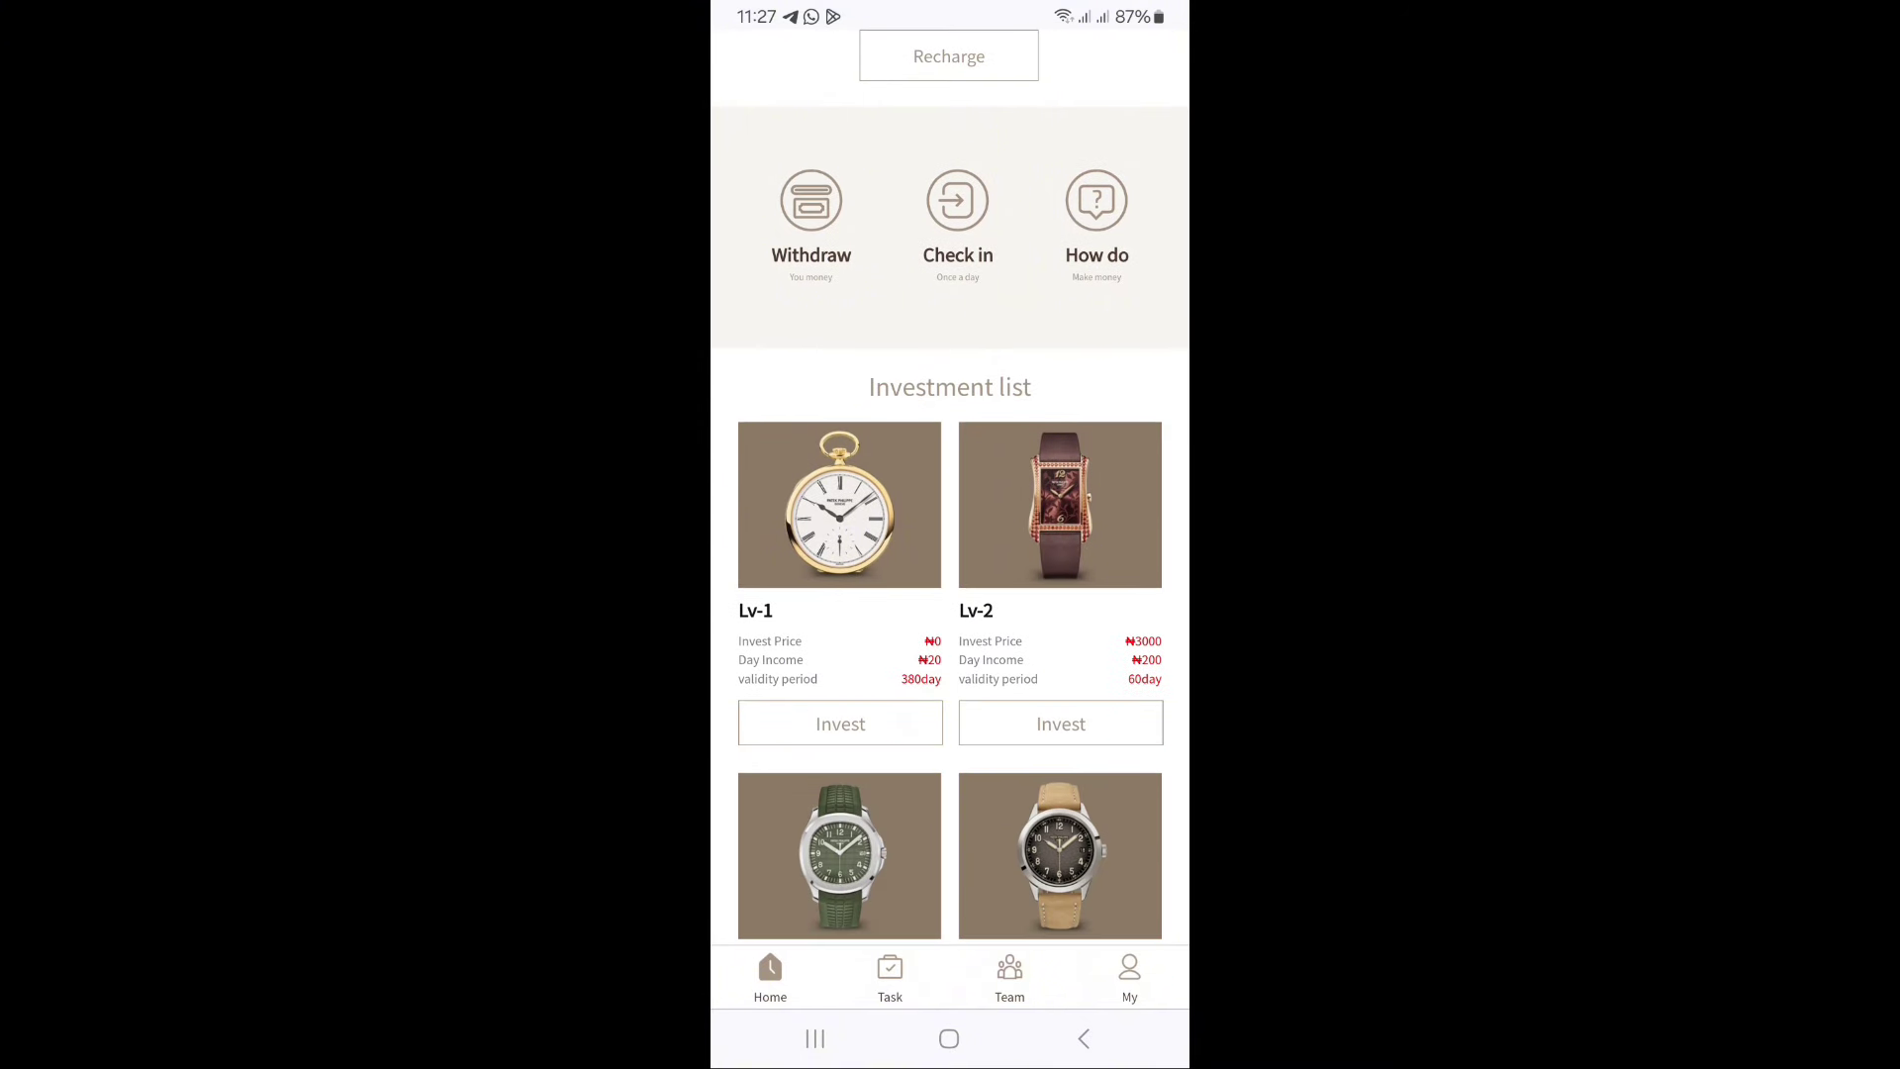
{"action": "scroll", "coordinate": [950, 595], "scroll_direction": "down", "scroll_amount": 2}
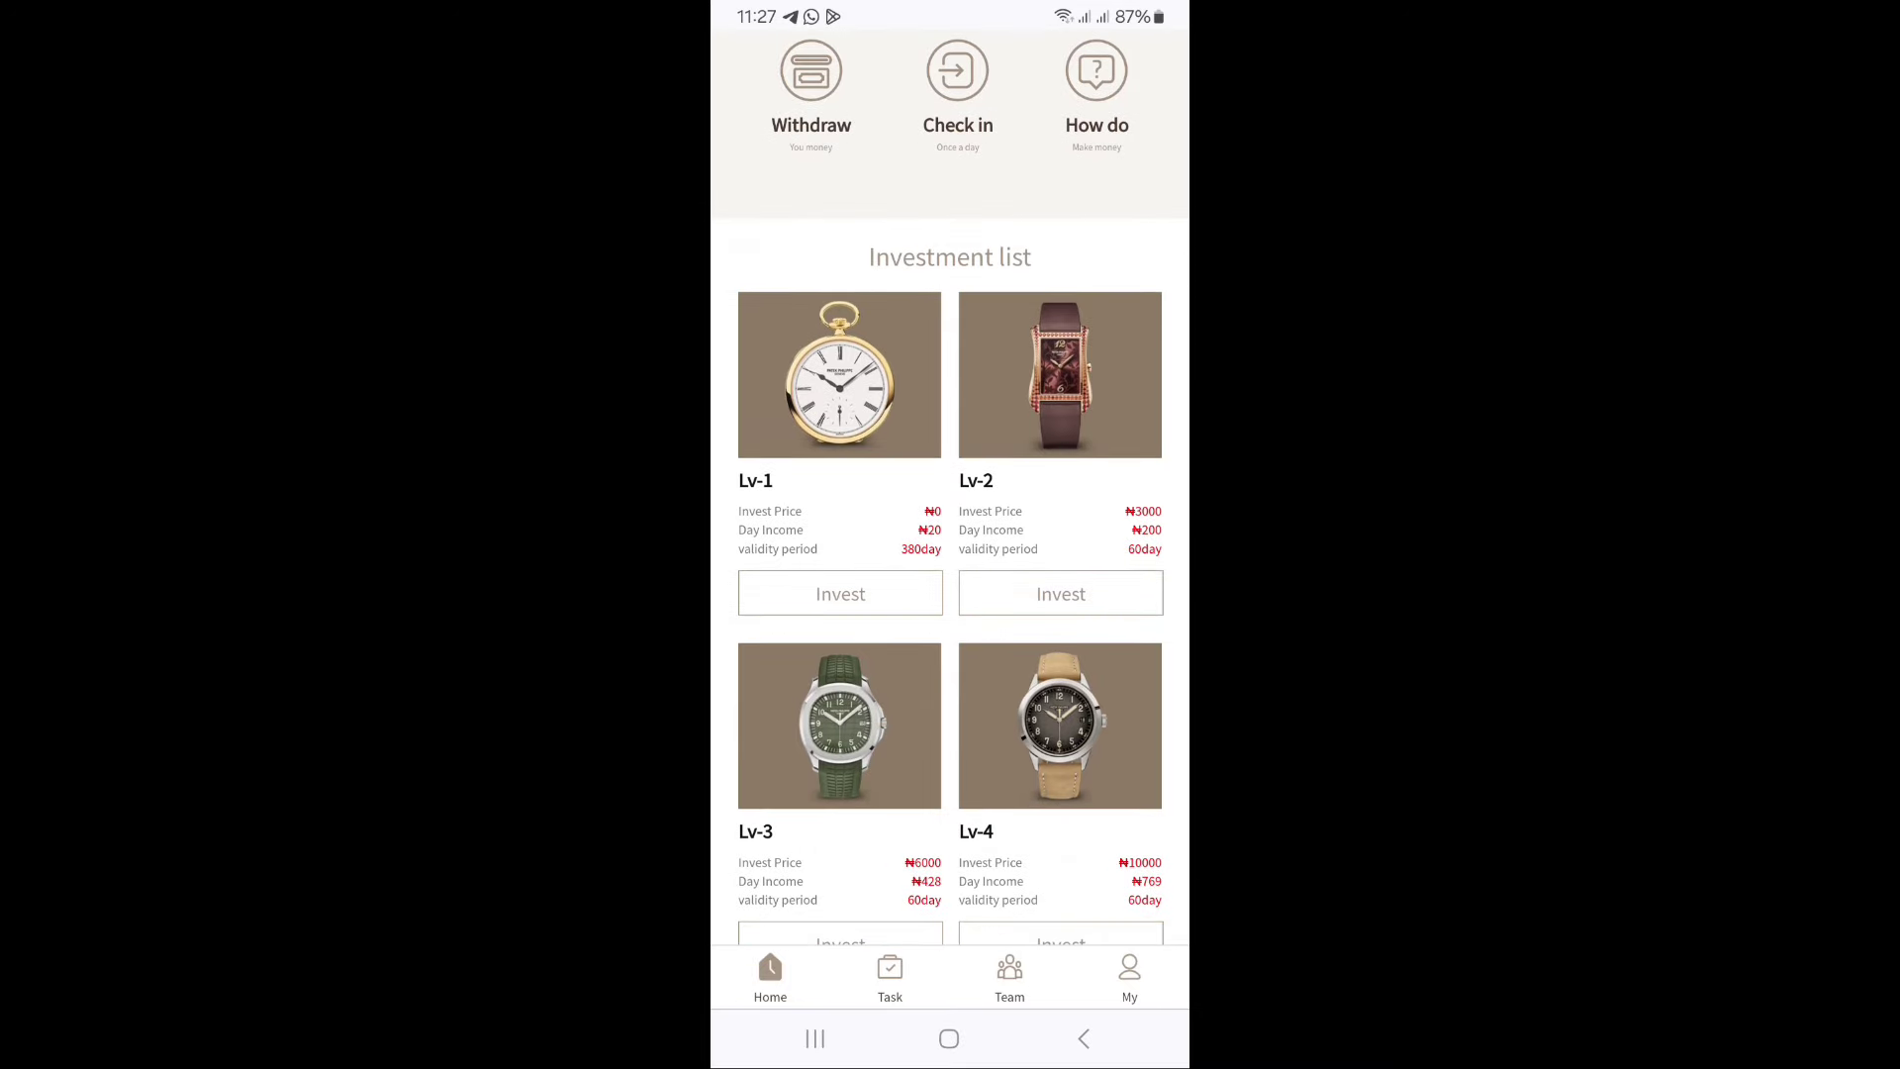
{"action": "scroll", "coordinate": [951, 593], "scroll_direction": "down", "scroll_amount": 8}
{"action": "scroll", "coordinate": [951, 594], "scroll_direction": "up", "scroll_amount": 12}
{"action": "scroll", "coordinate": [950, 595], "scroll_direction": "up", "scroll_amount": 6}
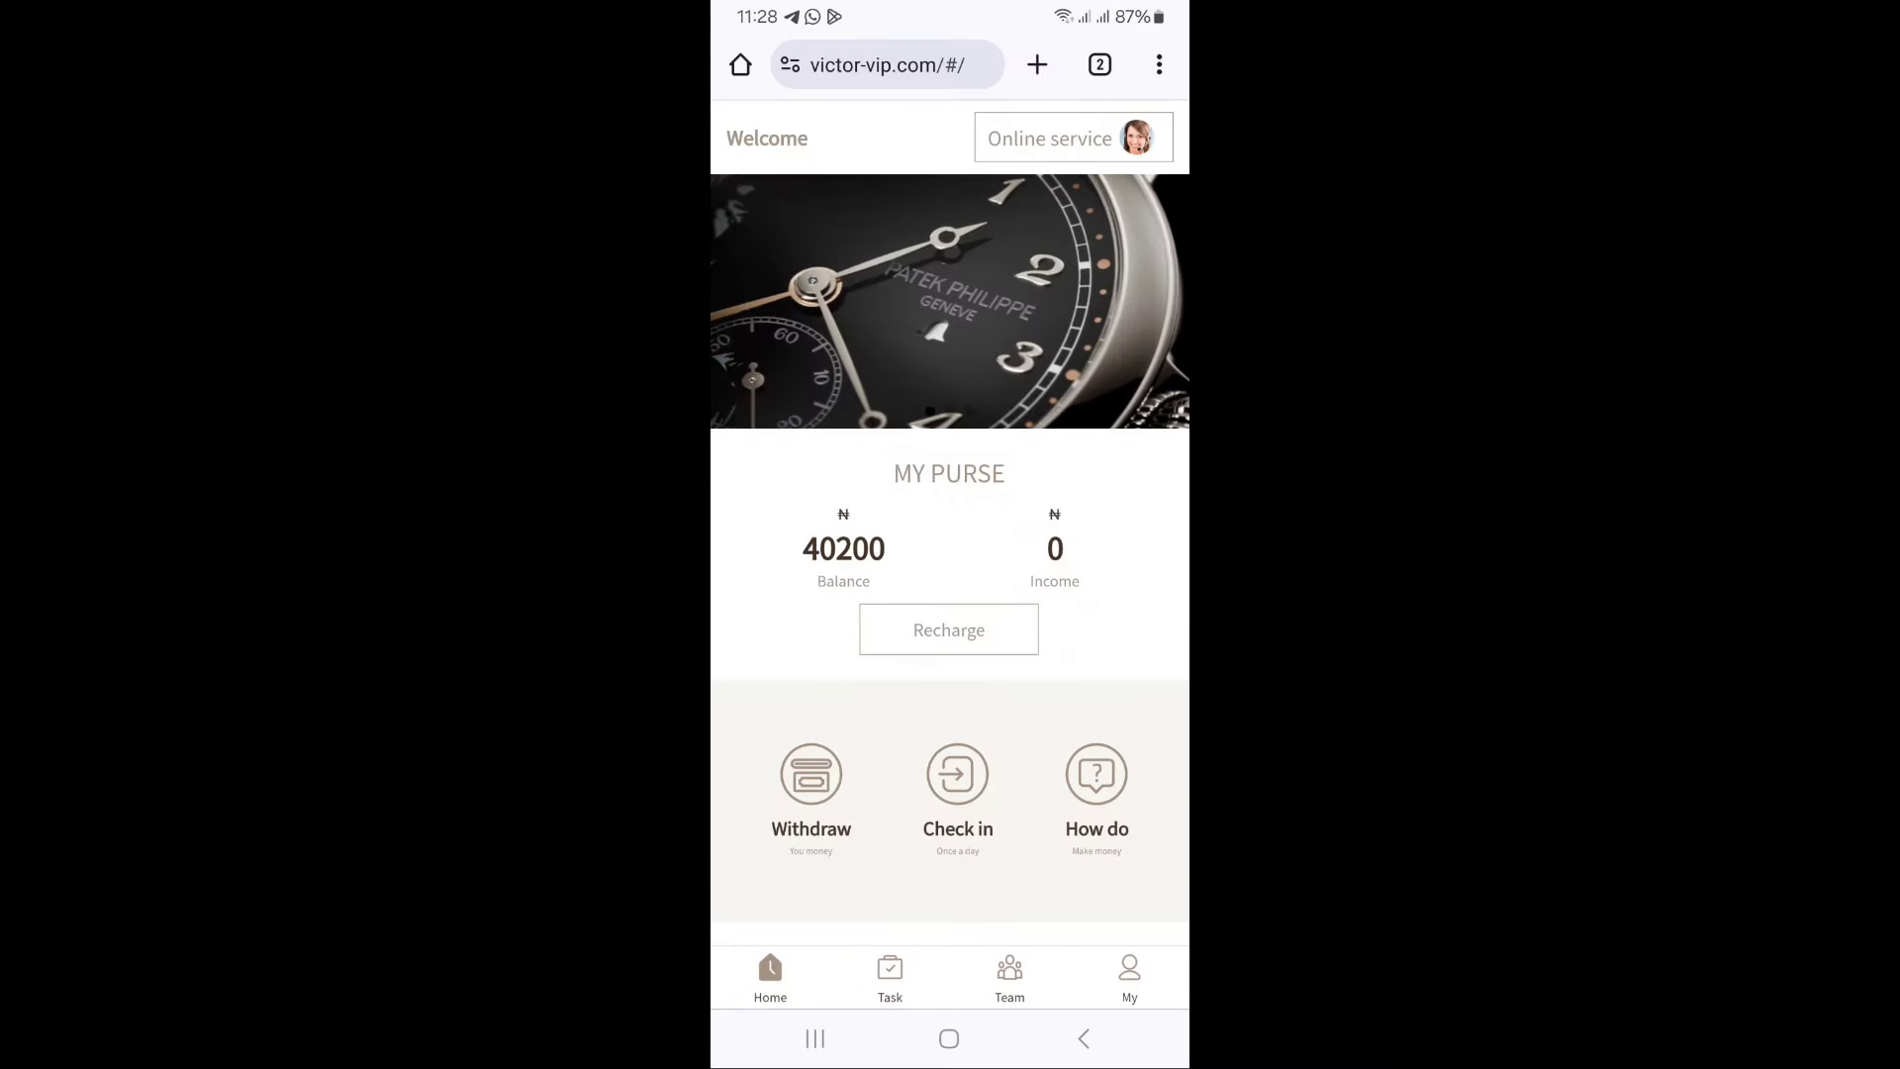
{"action": "scroll", "coordinate": [950, 595], "scroll_direction": "down", "scroll_amount": 10}
{"action": "scroll", "coordinate": [950, 594], "scroll_direction": "down", "scroll_amount": 3}
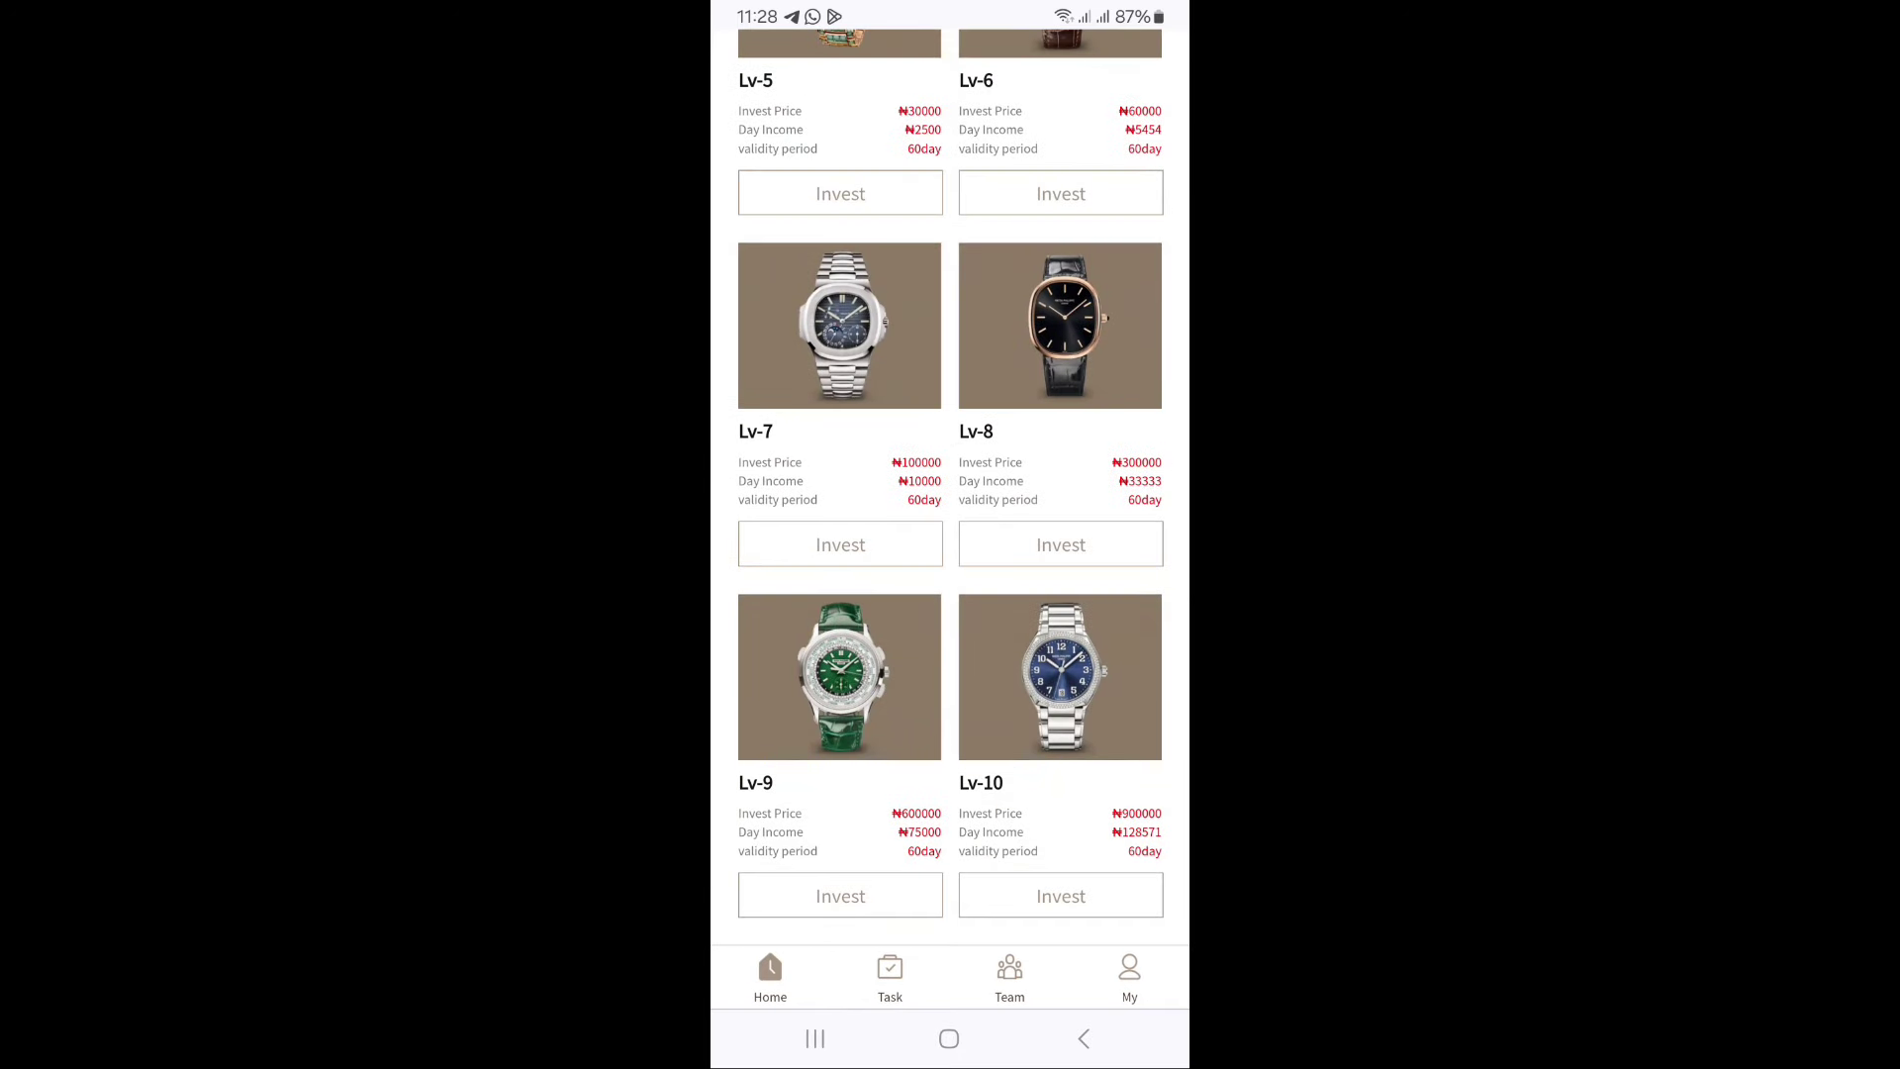
{"action": "scroll", "coordinate": [951, 594], "scroll_direction": "up", "scroll_amount": 10}
{"action": "scroll", "coordinate": [951, 594], "scroll_direction": "up", "scroll_amount": 3}
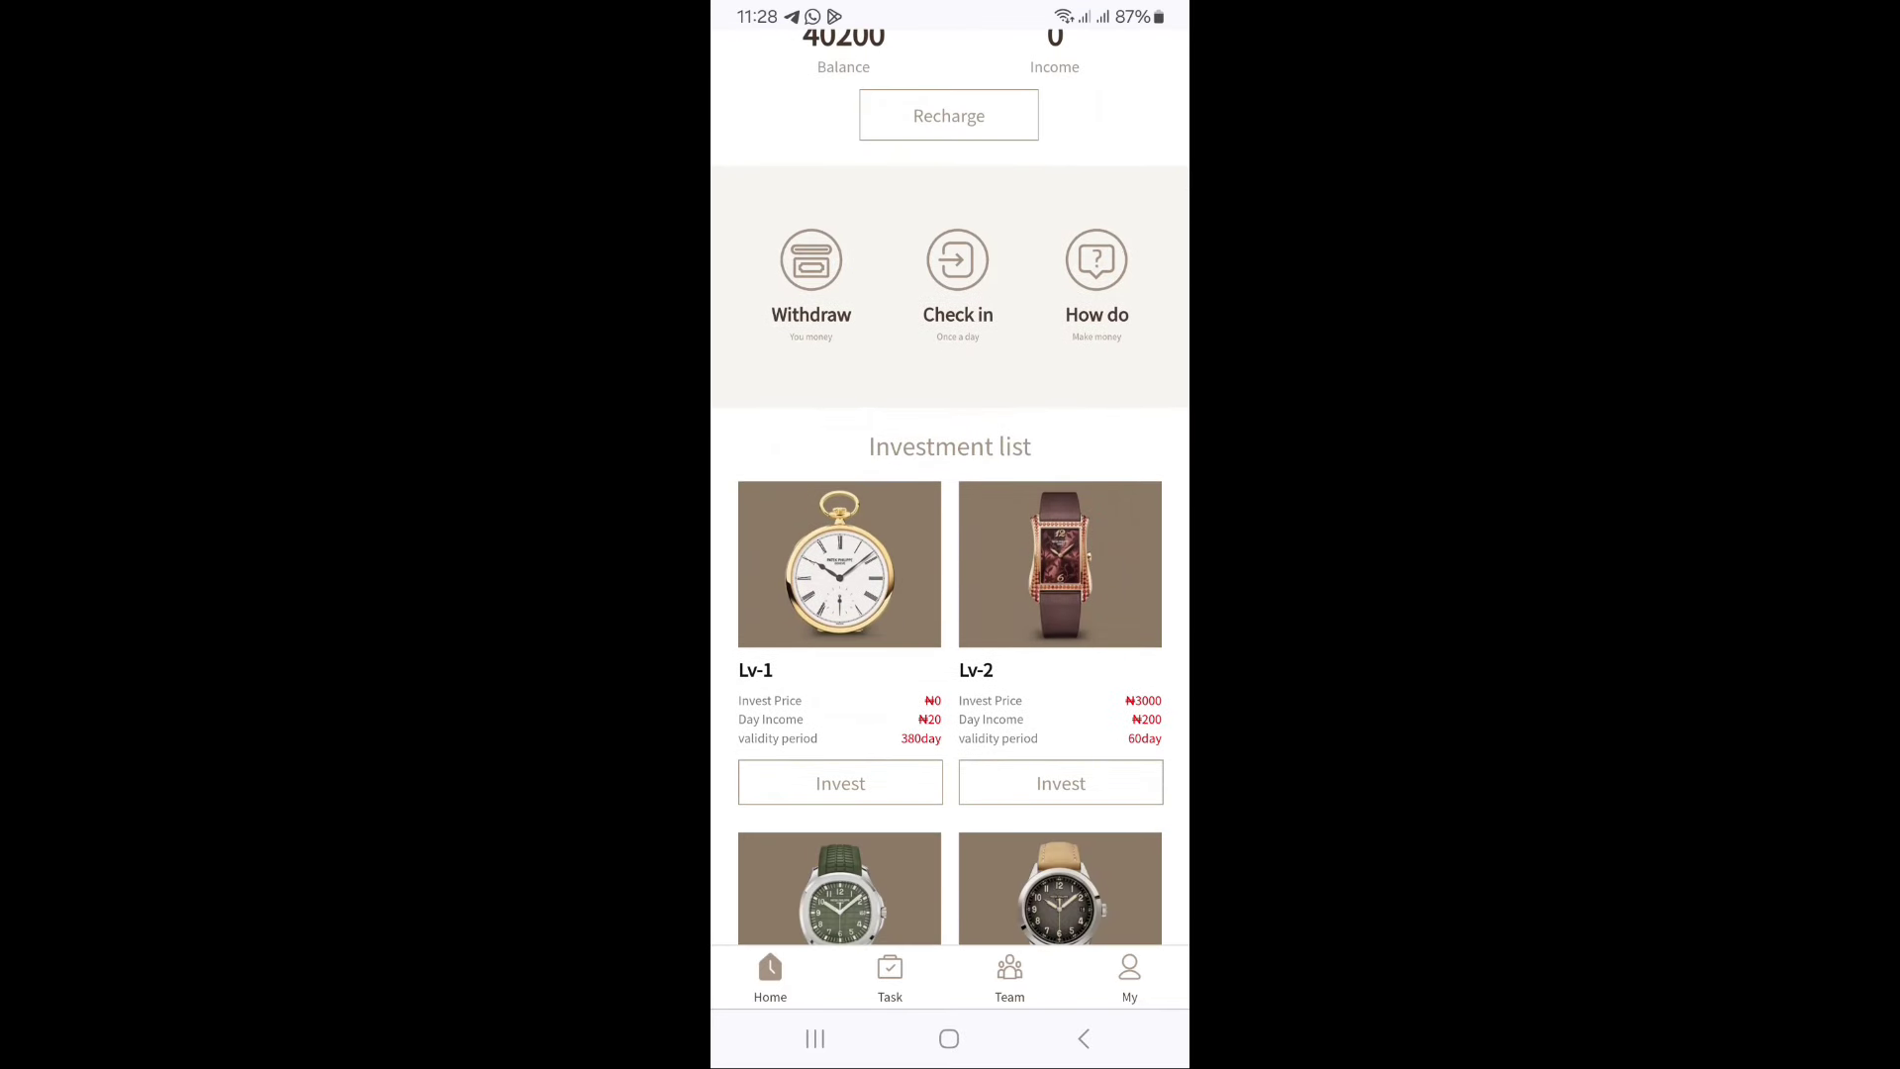
{"action": "scroll", "coordinate": [950, 593], "scroll_direction": "up", "scroll_amount": 3}
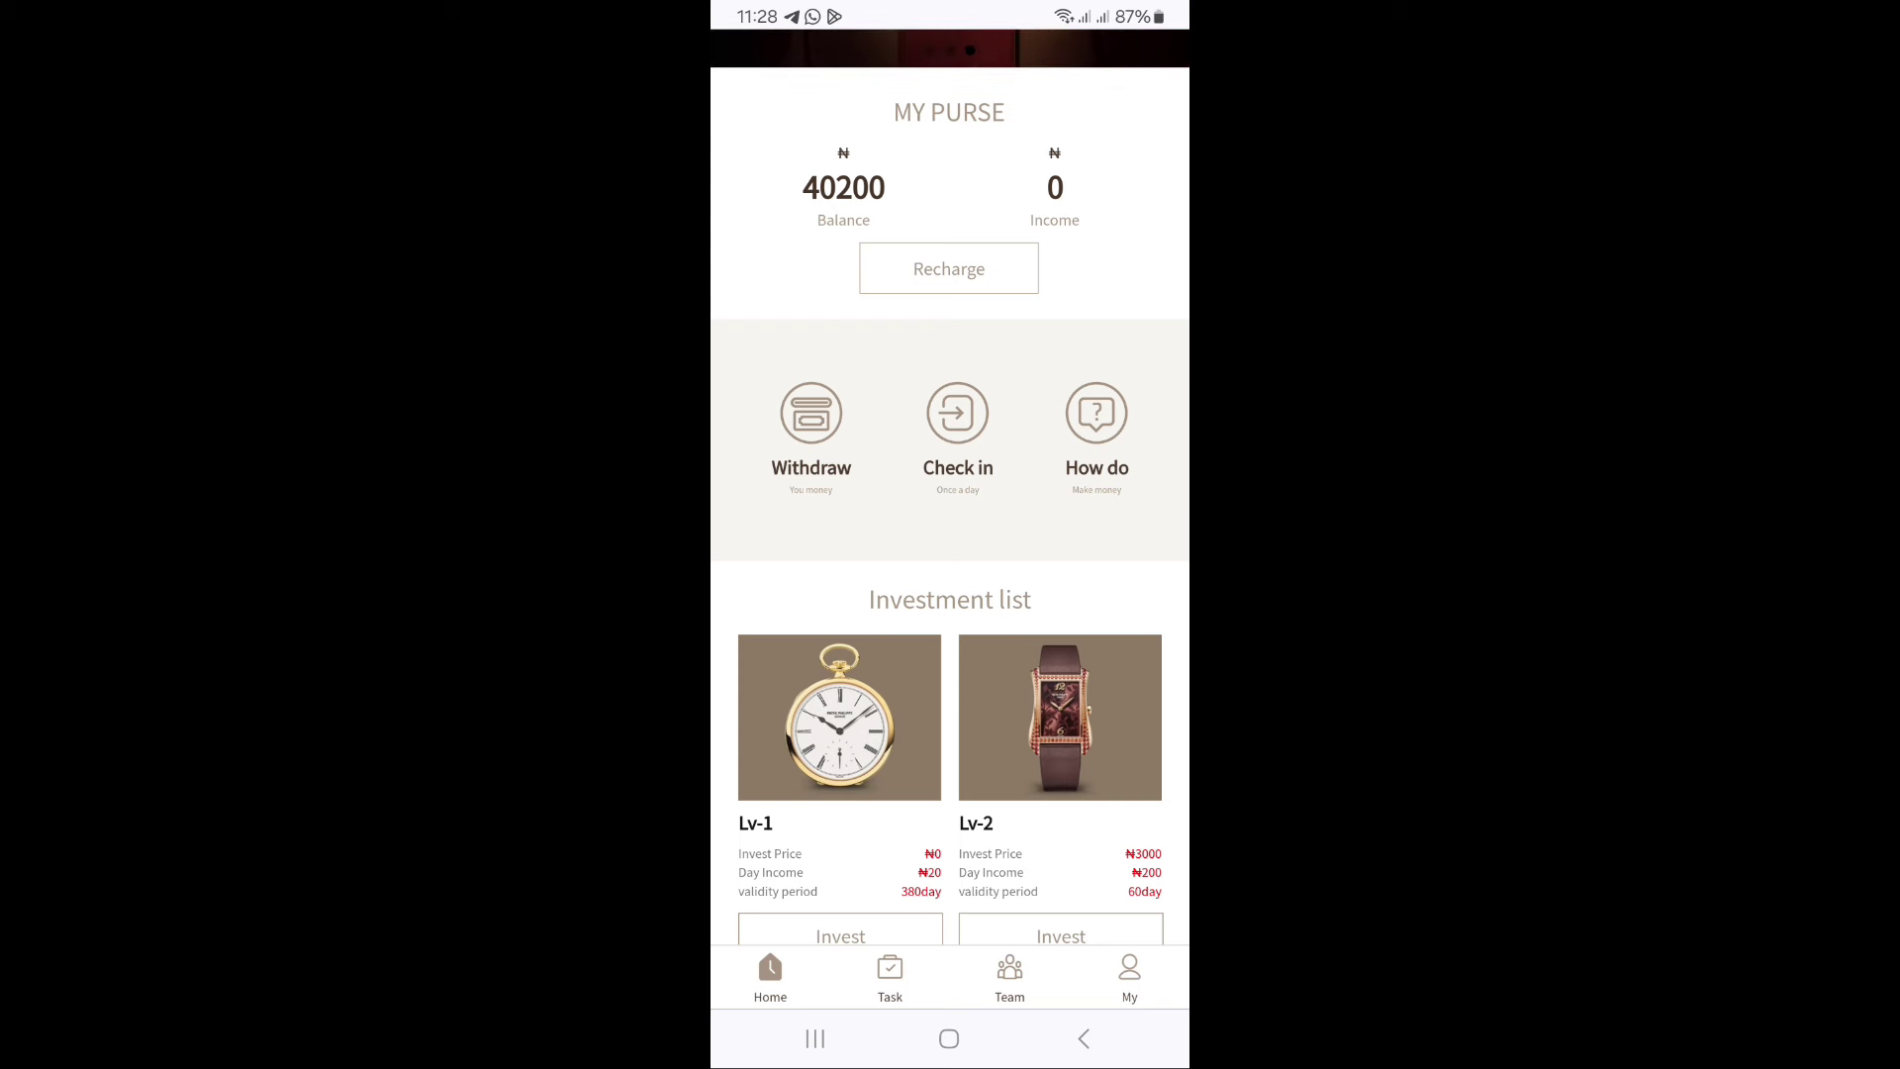
{"action": "scroll", "coordinate": [949, 594], "scroll_direction": "up", "scroll_amount": 3}
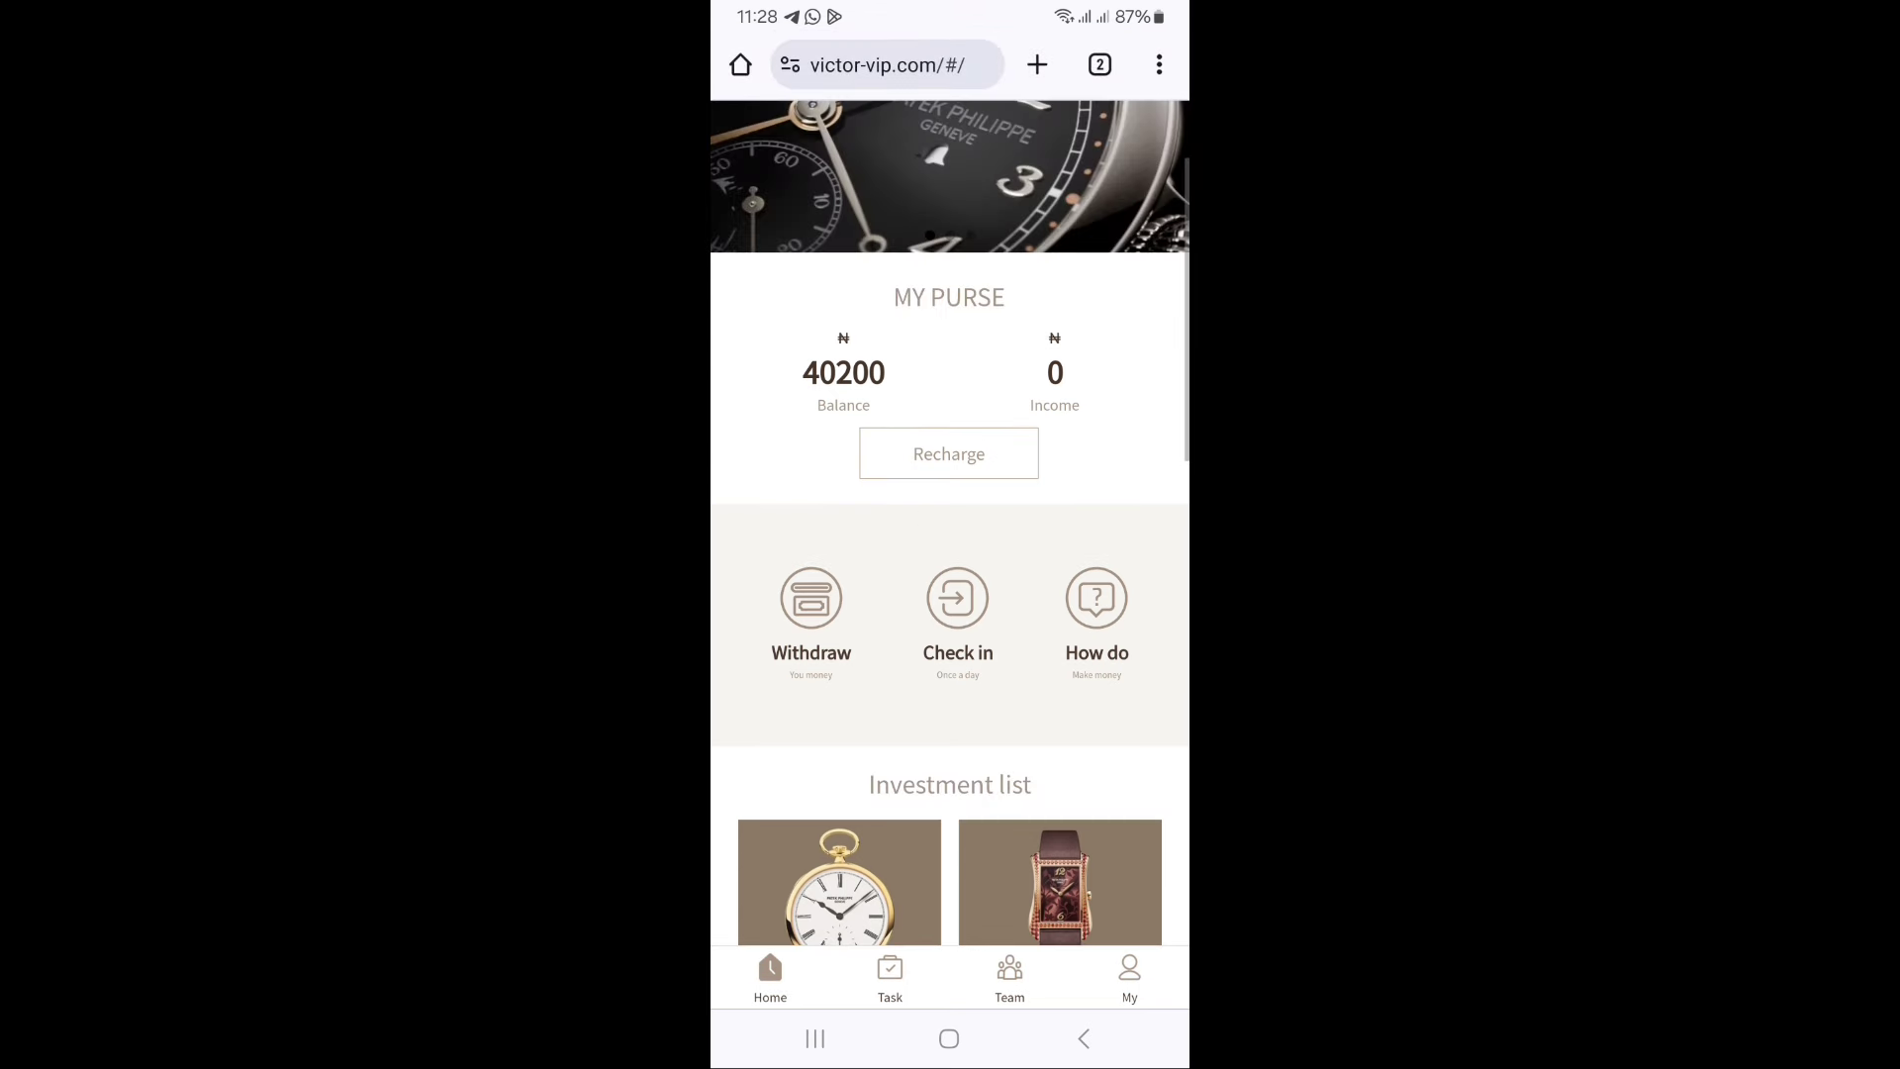